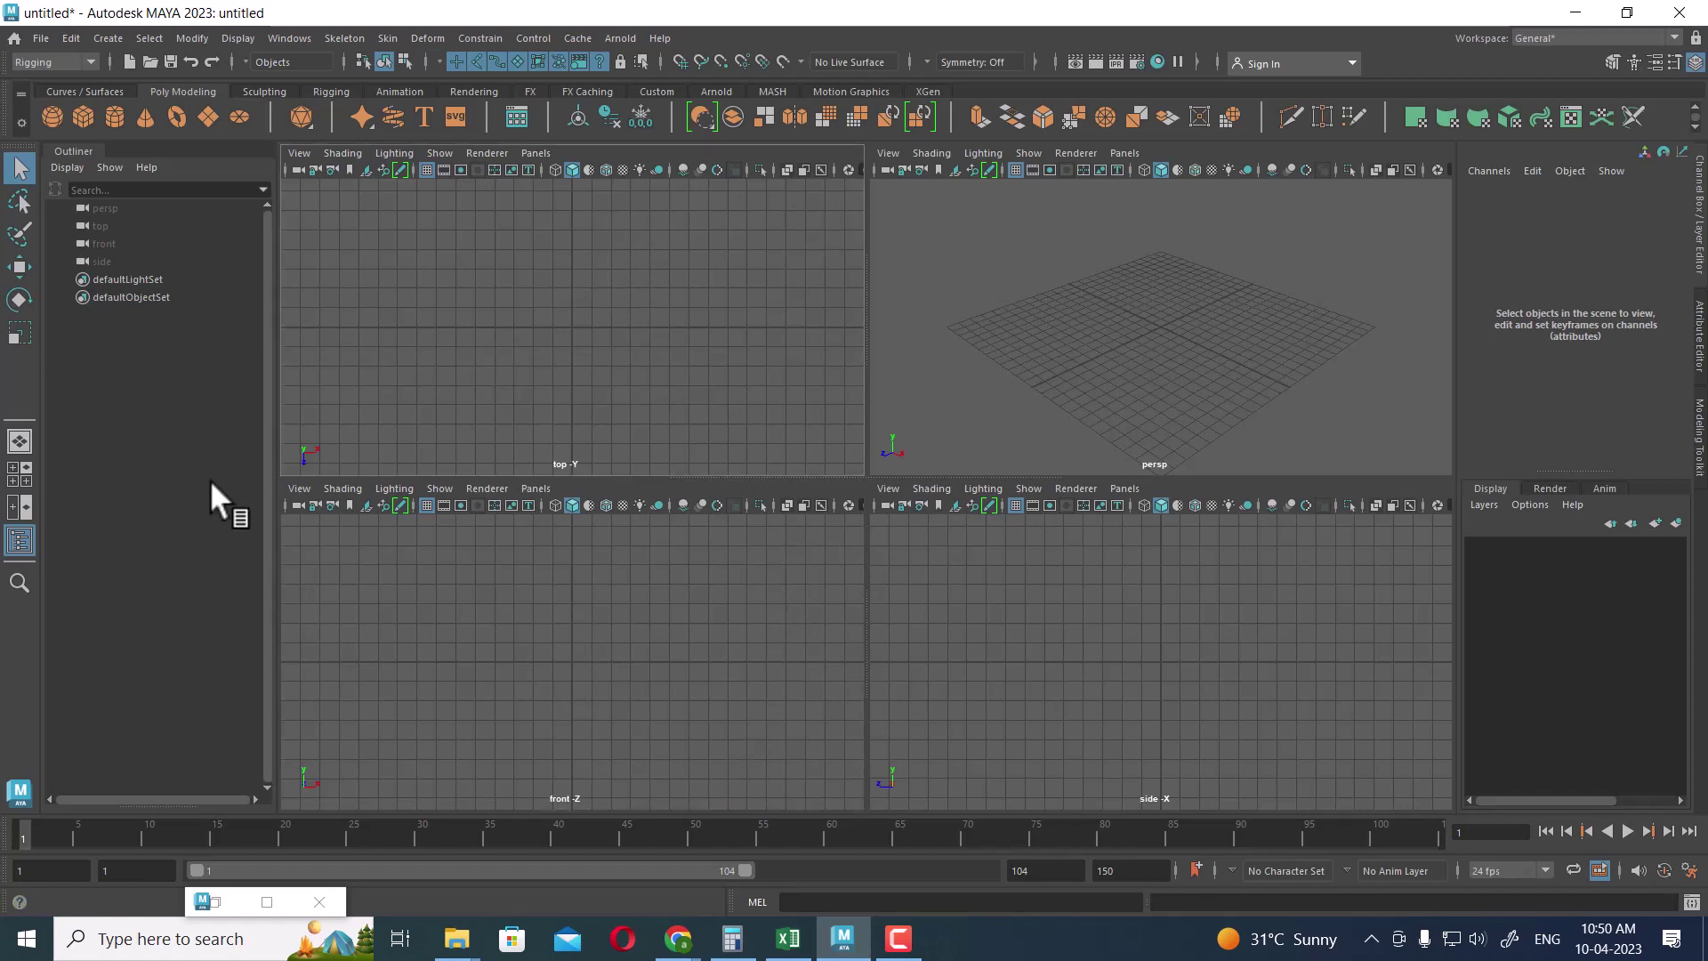
Set up the four-view layout with enlarged front and side views and turn on full screen view.
click(19, 440)
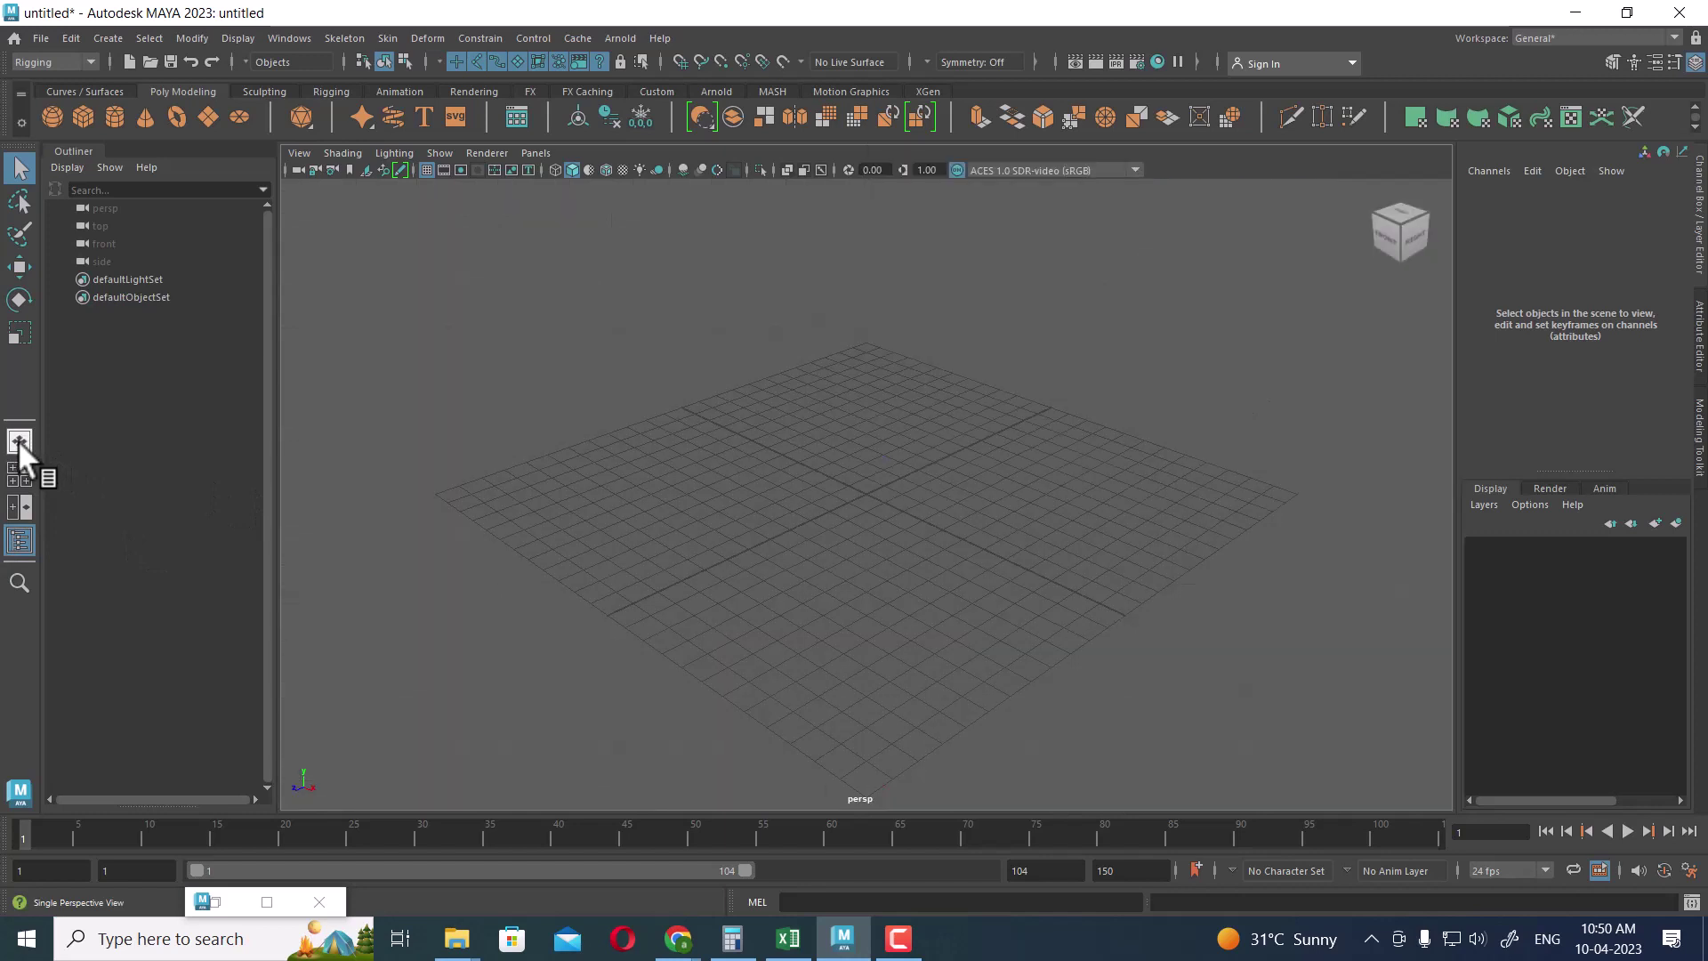
click(12, 474)
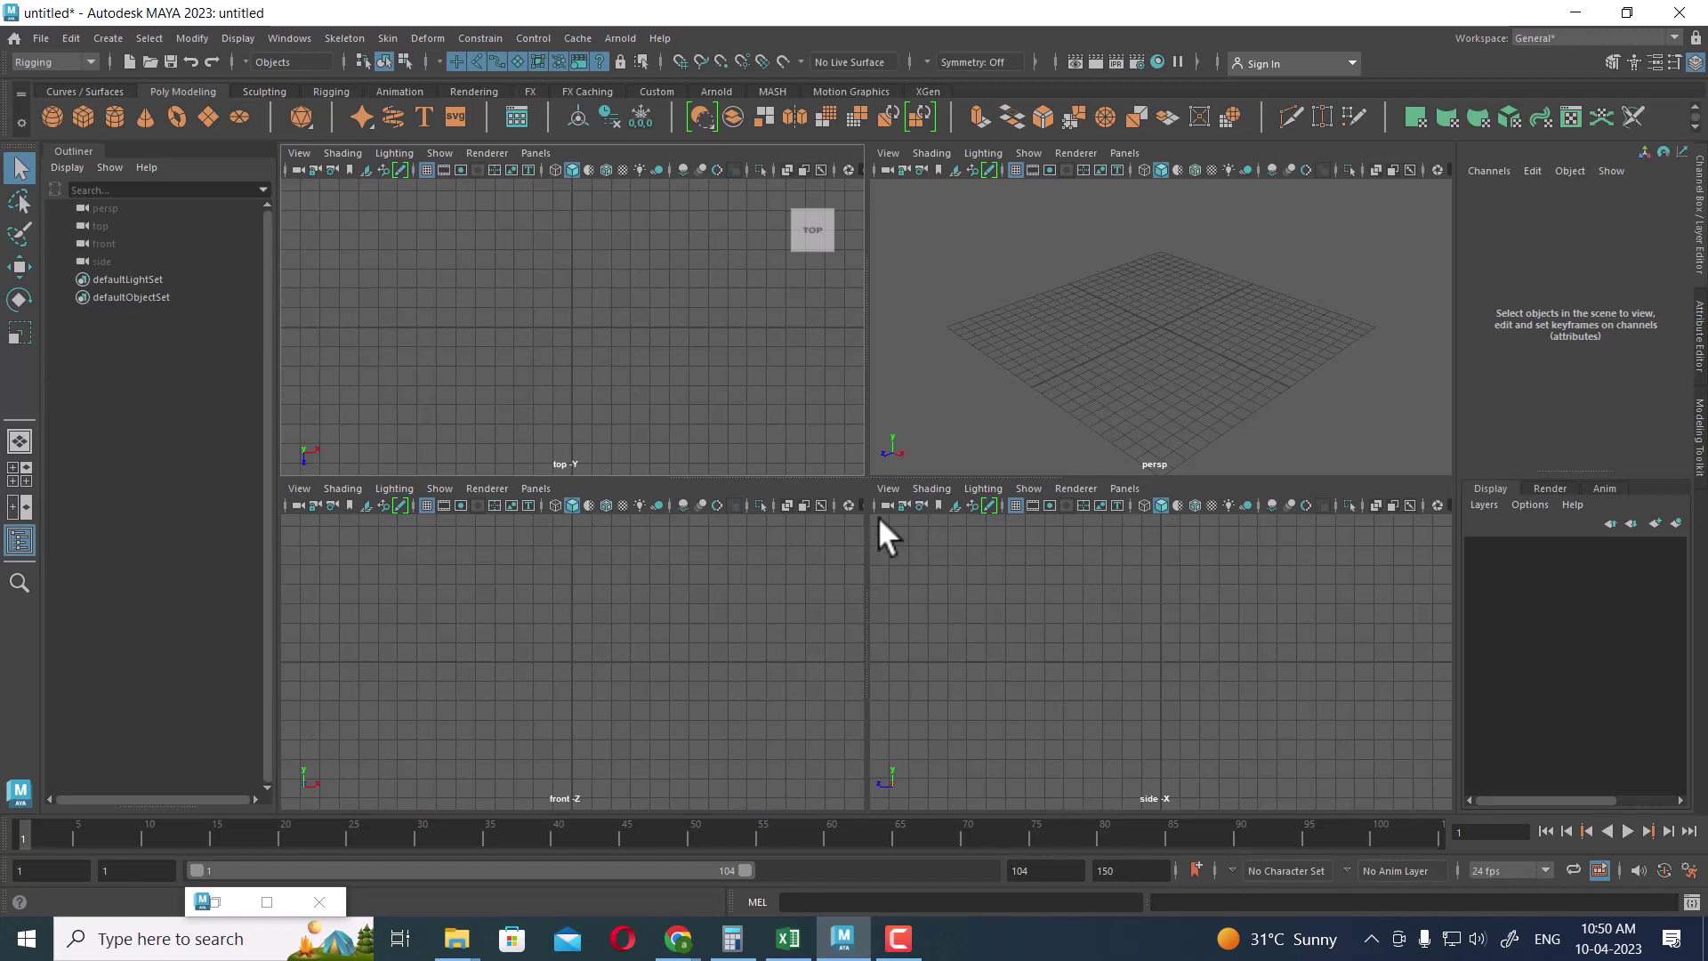
drag(869, 516, 866, 365)
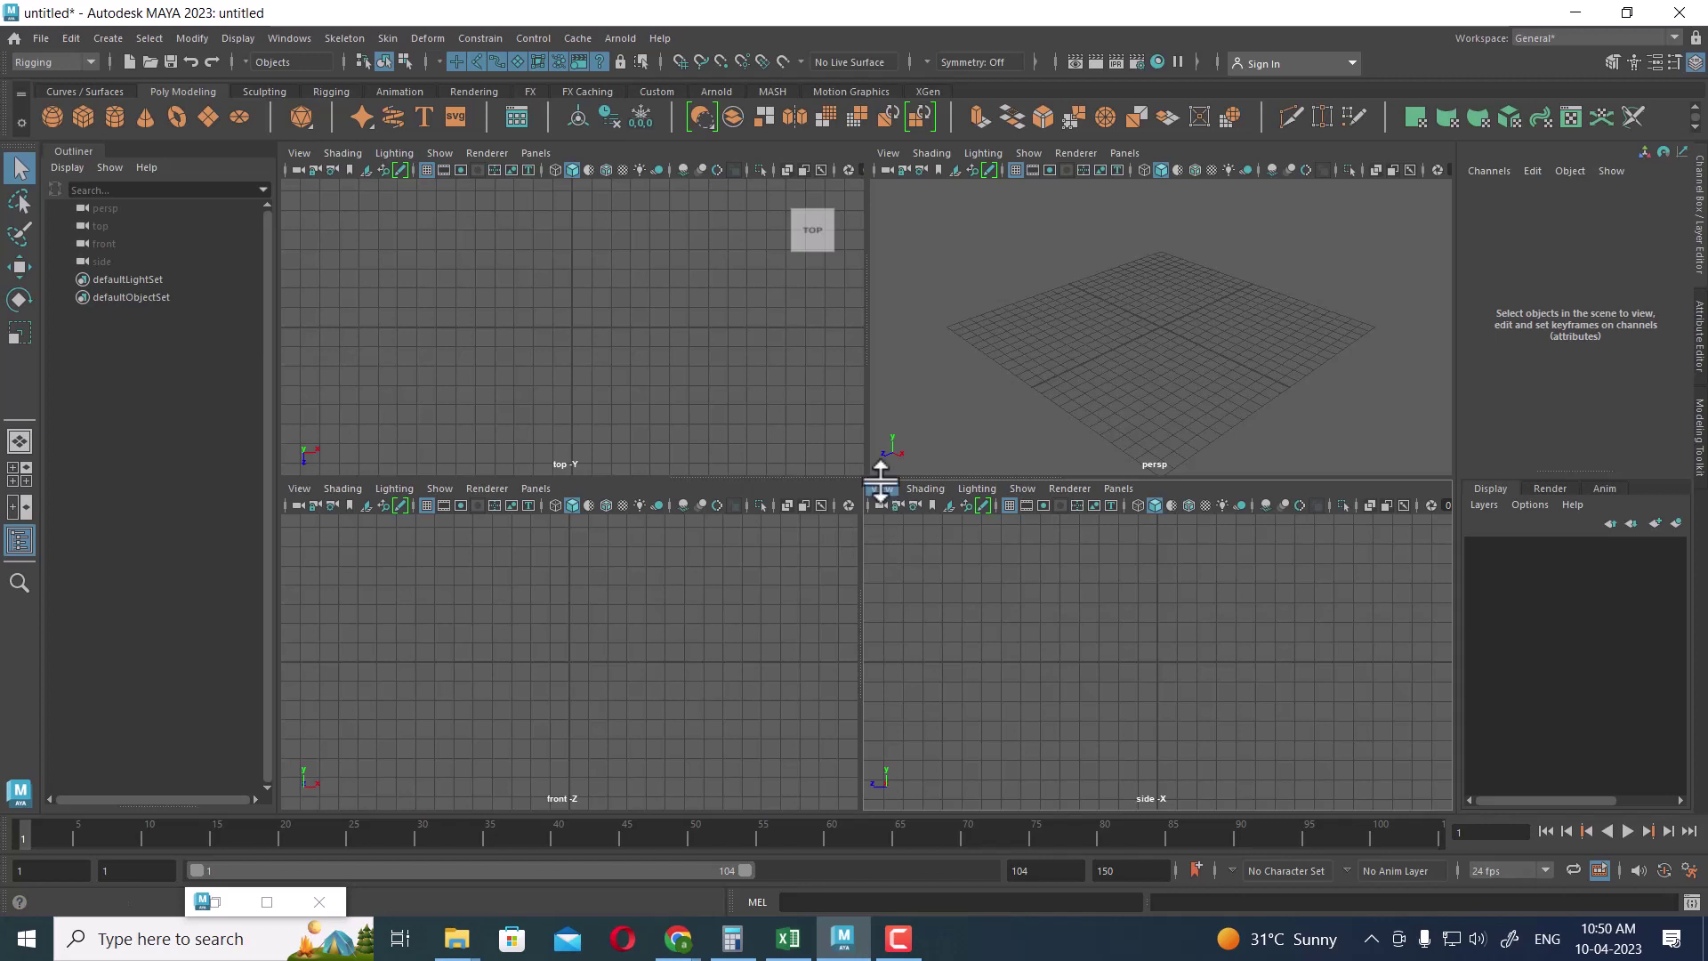
drag(880, 481, 883, 294)
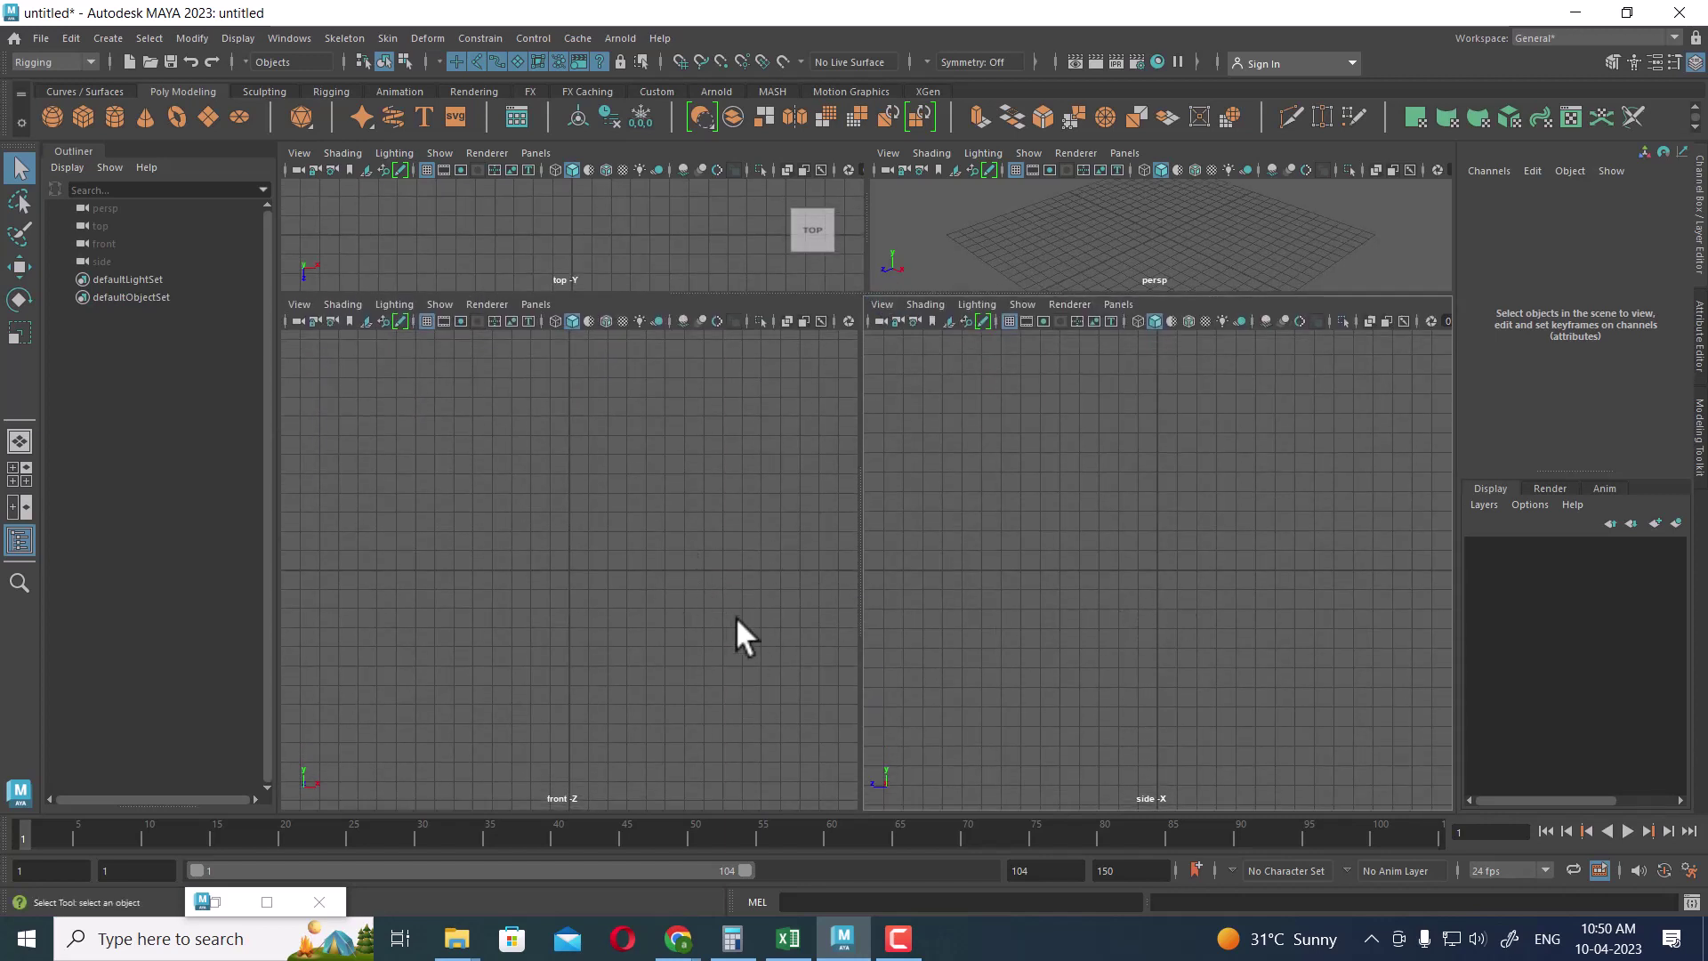
key(ctrl+space)
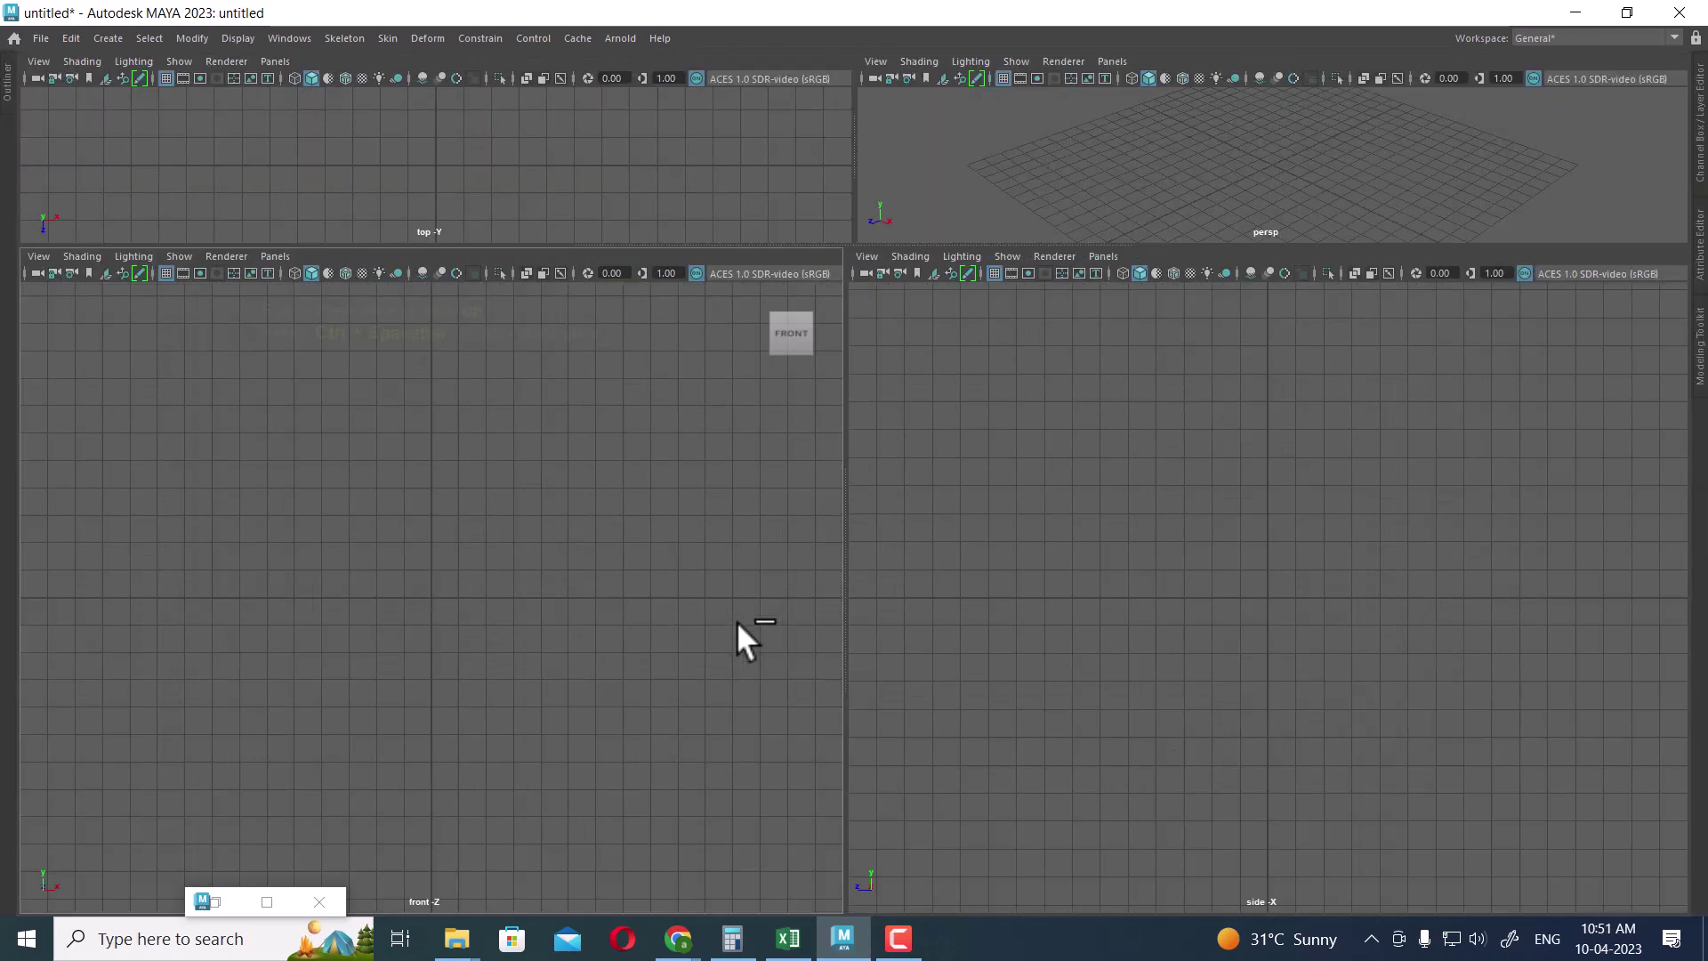
key(ctrl+space)
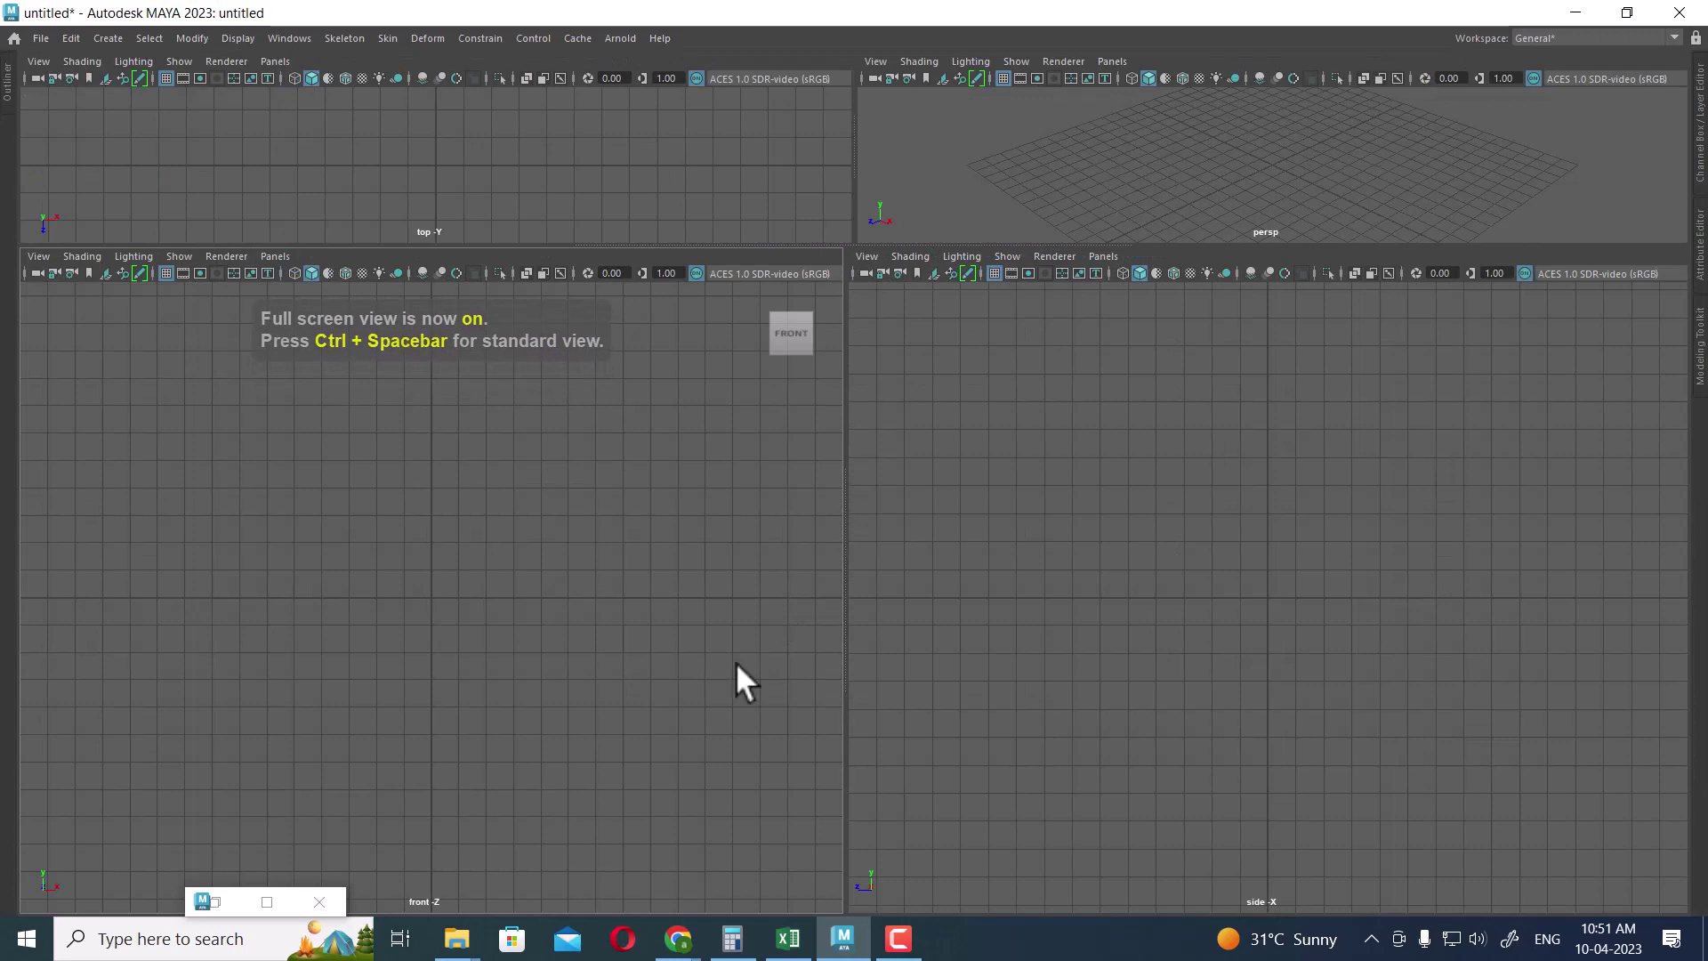
Switch to File Explorer, copy the path of the "2 maya 10.30 to 11.30" folder, and return to Maya.
mouse_move(456, 939)
click(553, 868)
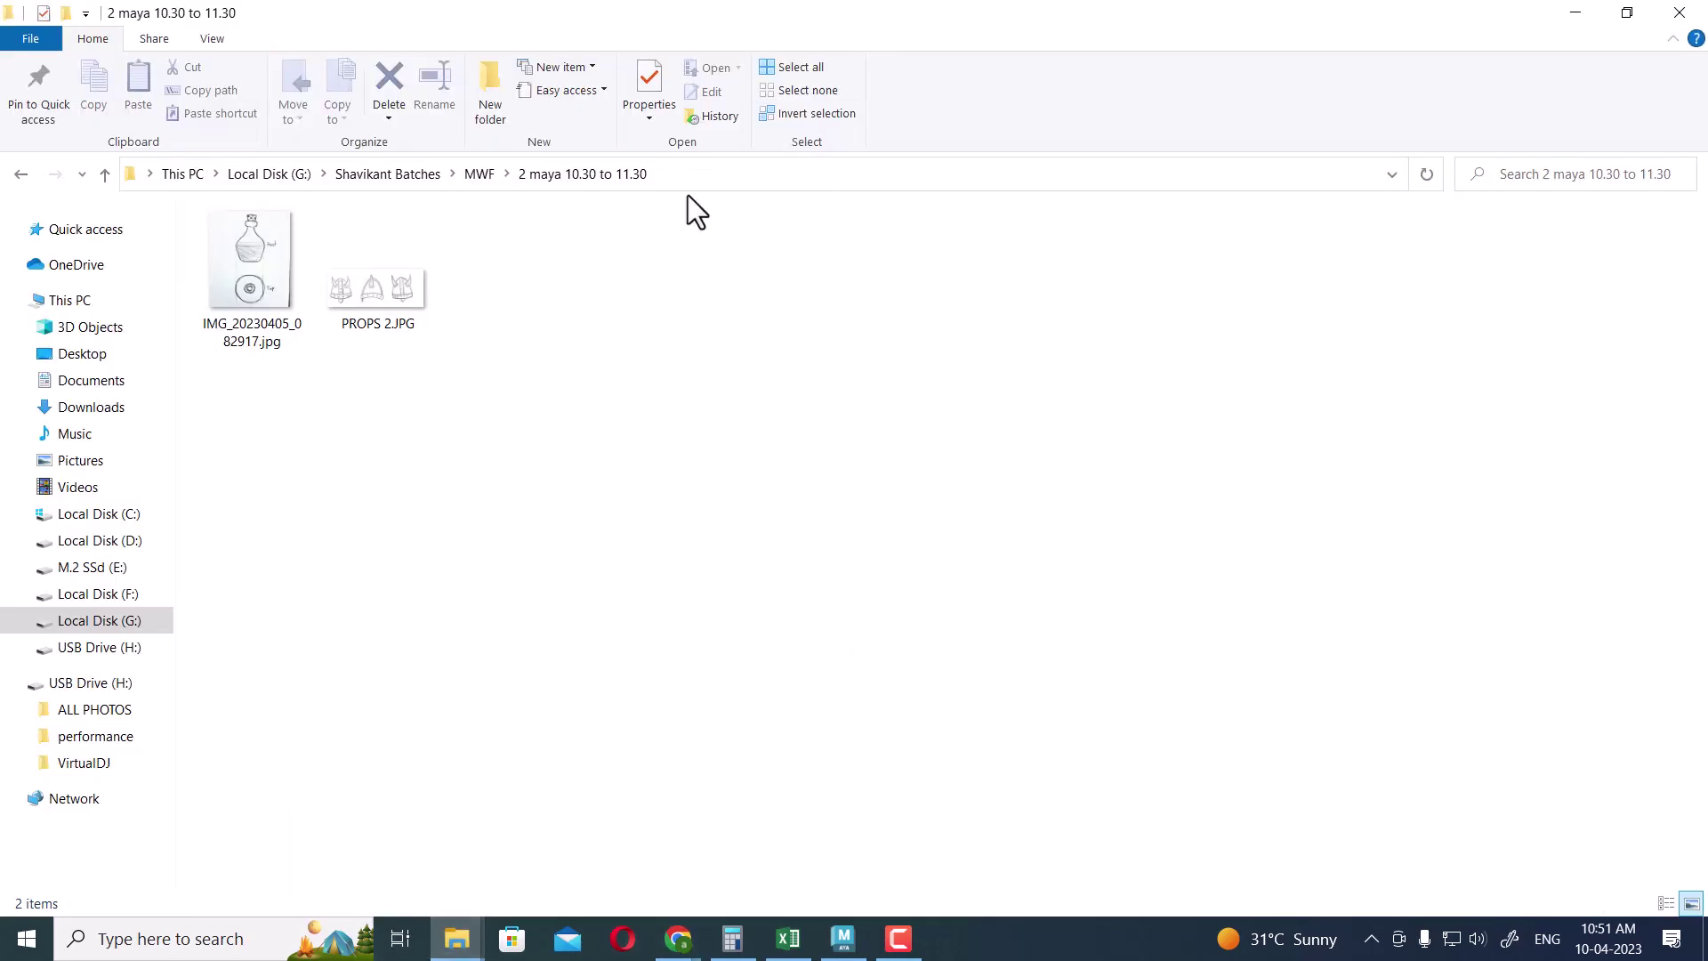
click(685, 173)
key(ctrl+c)
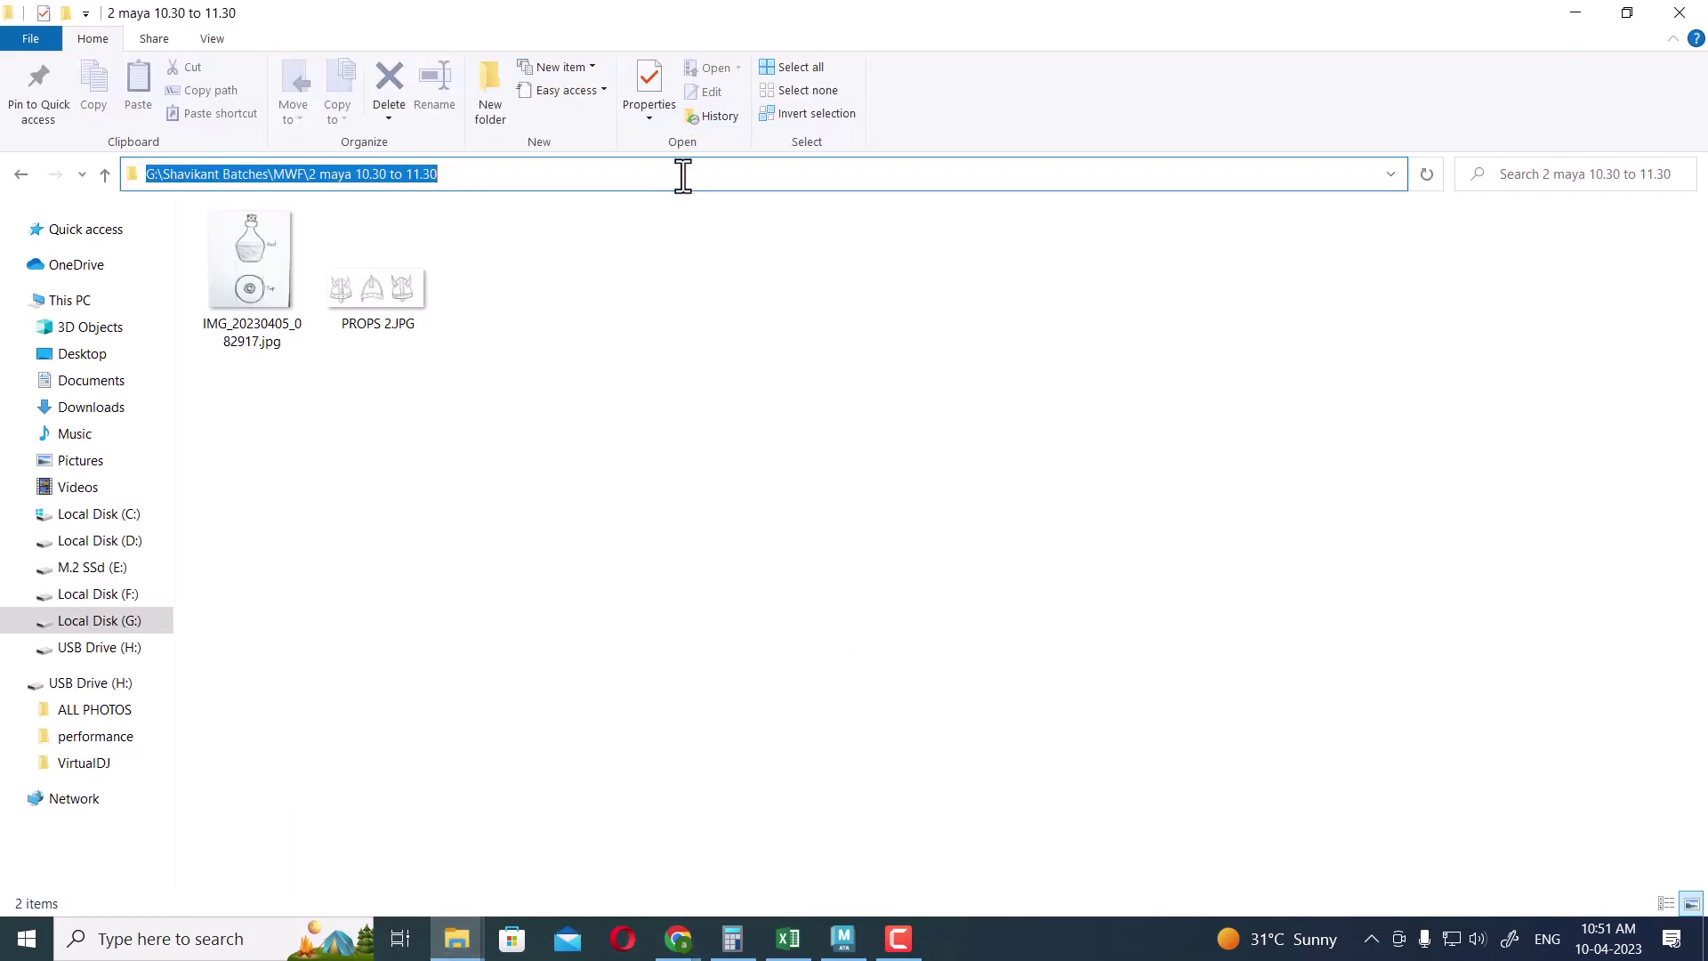
key(alt+Tab)
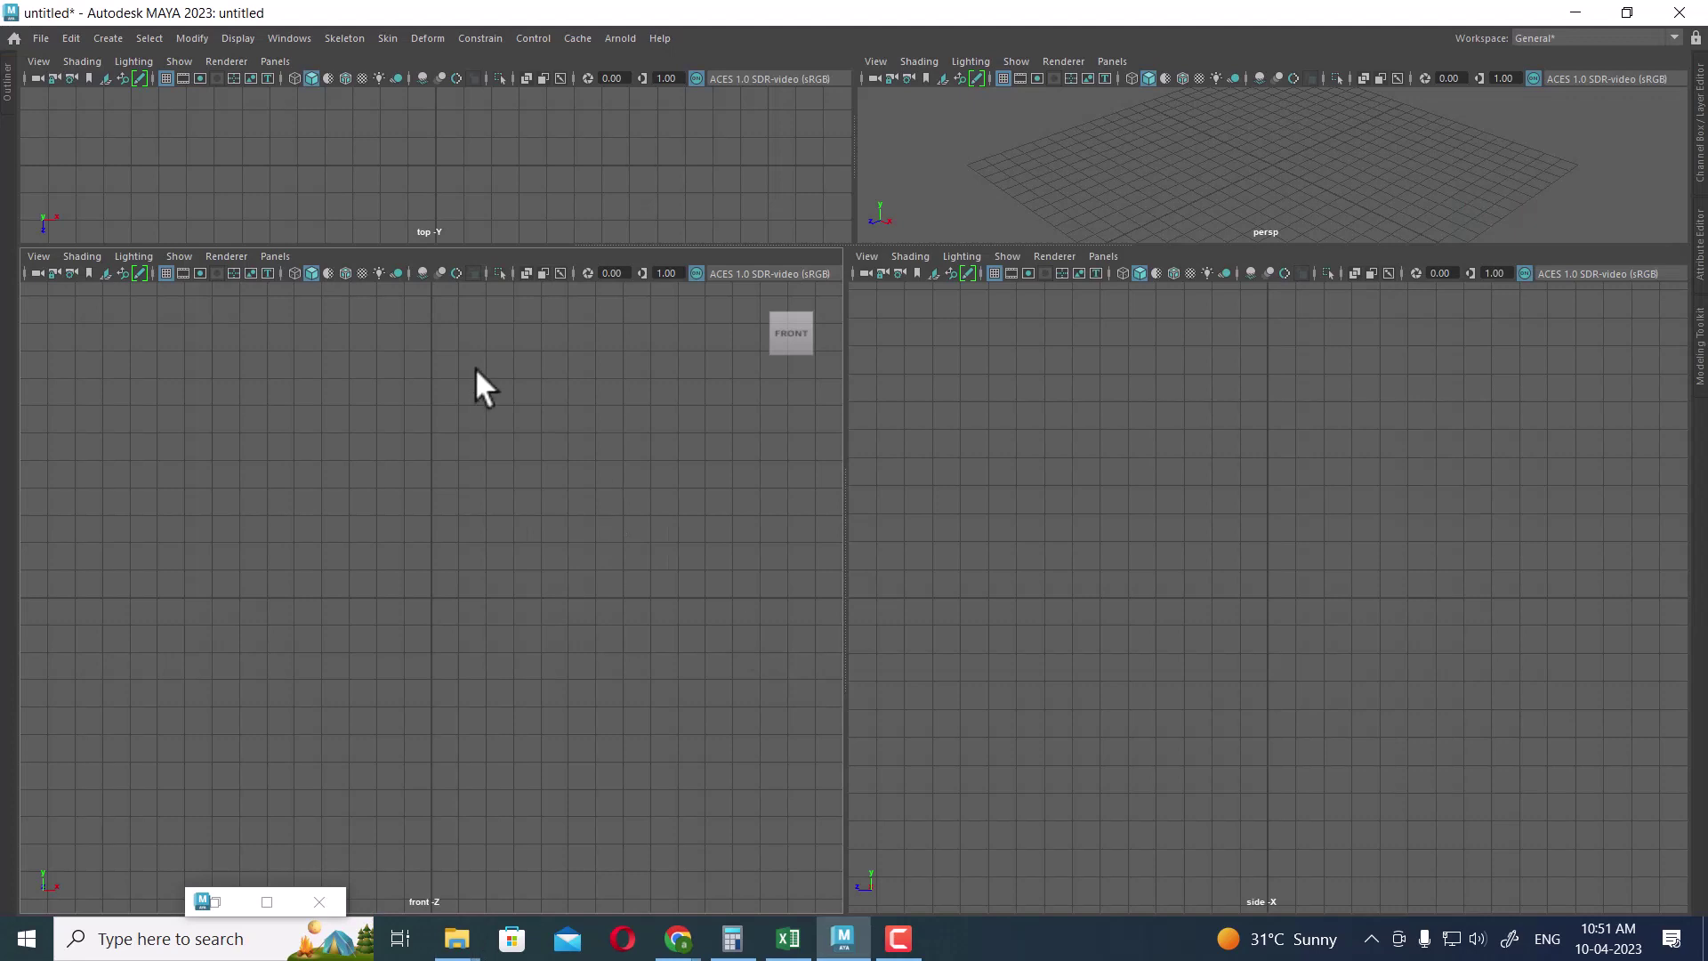
Import IMG_20230405_082917.jpg from the copied folder path as an image plane in the front view.
click(38, 256)
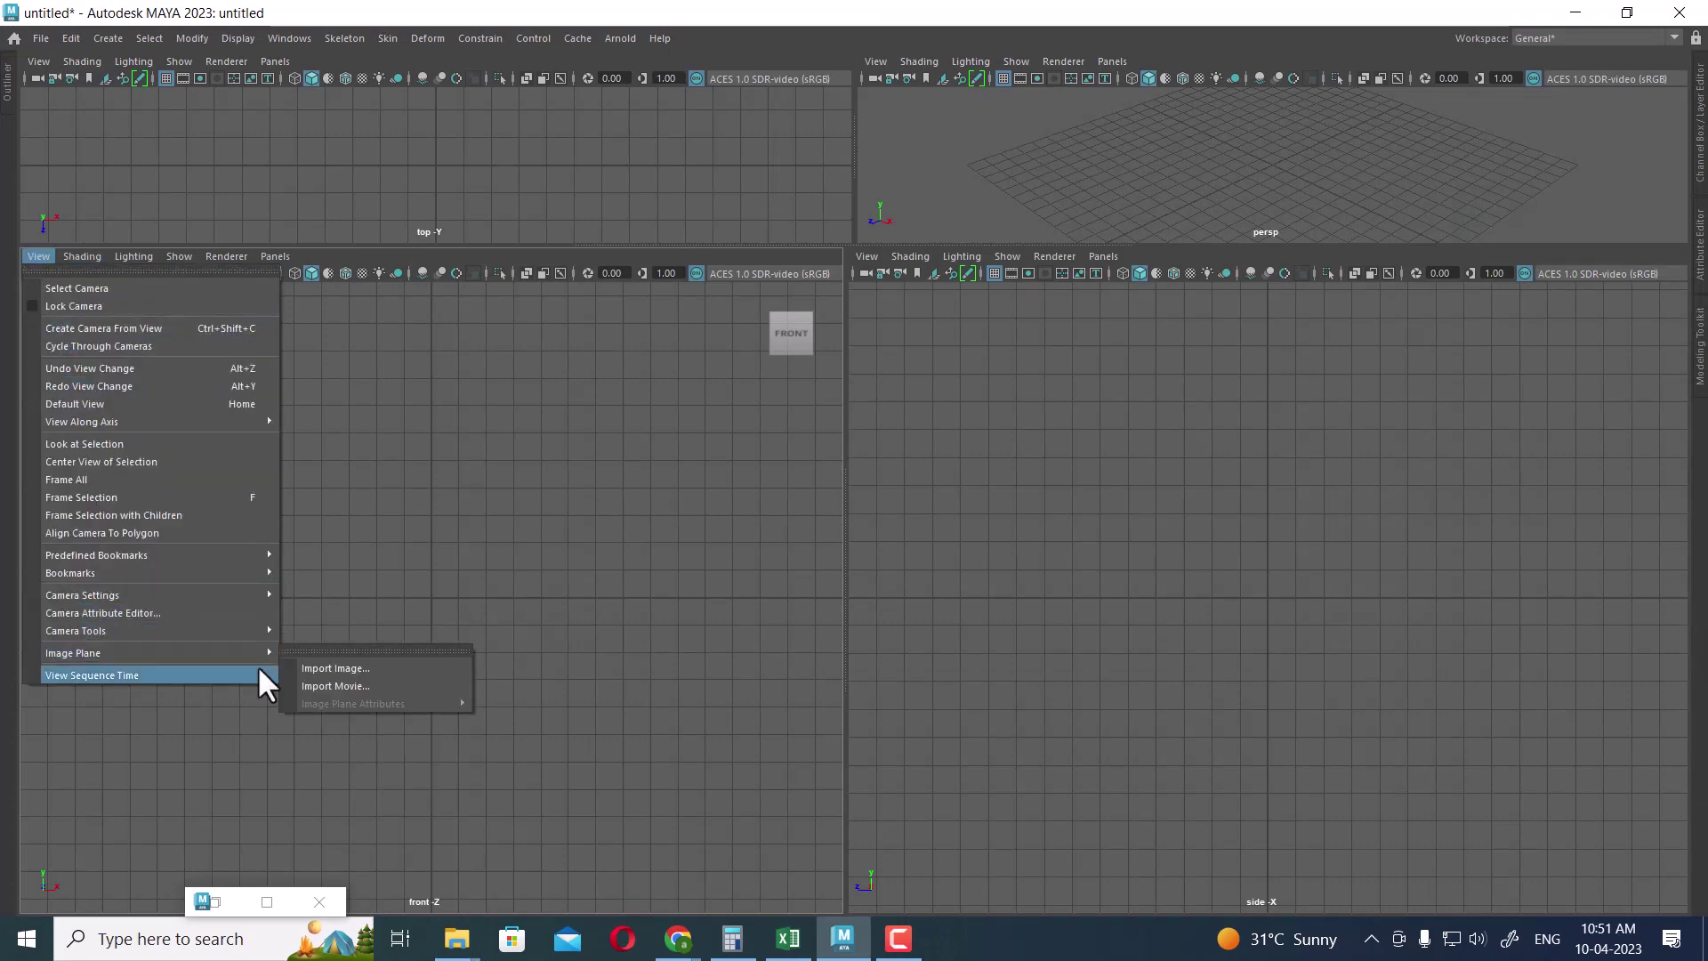
click(322, 668)
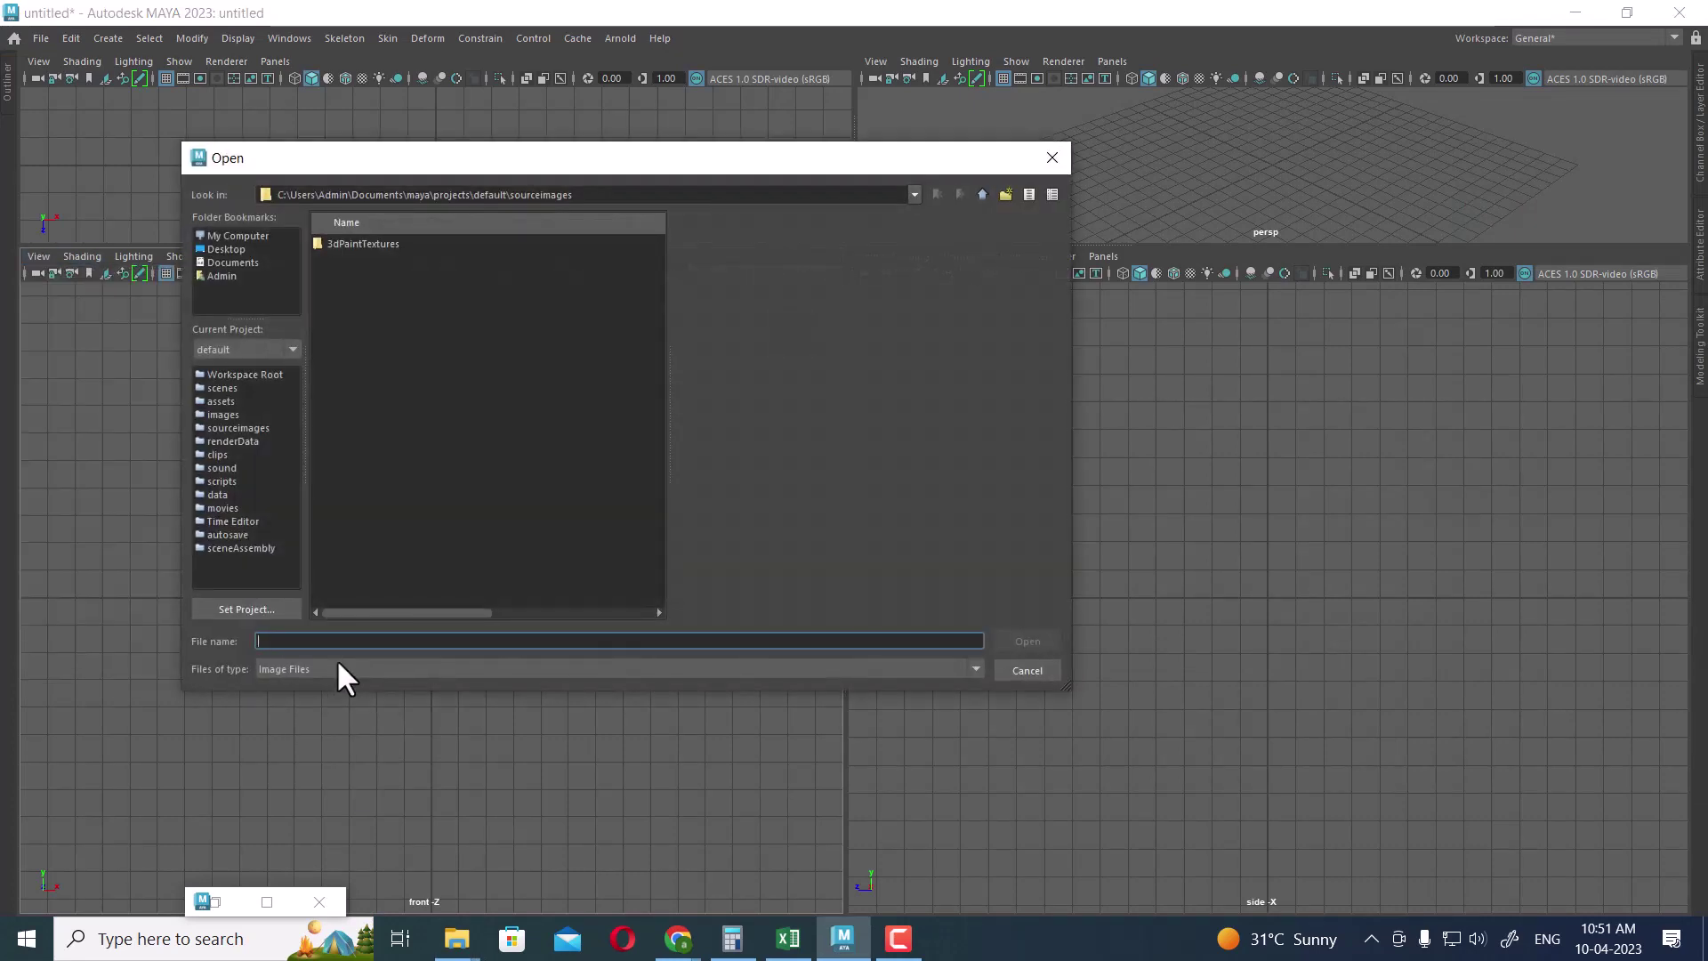
key(ctrl+v)
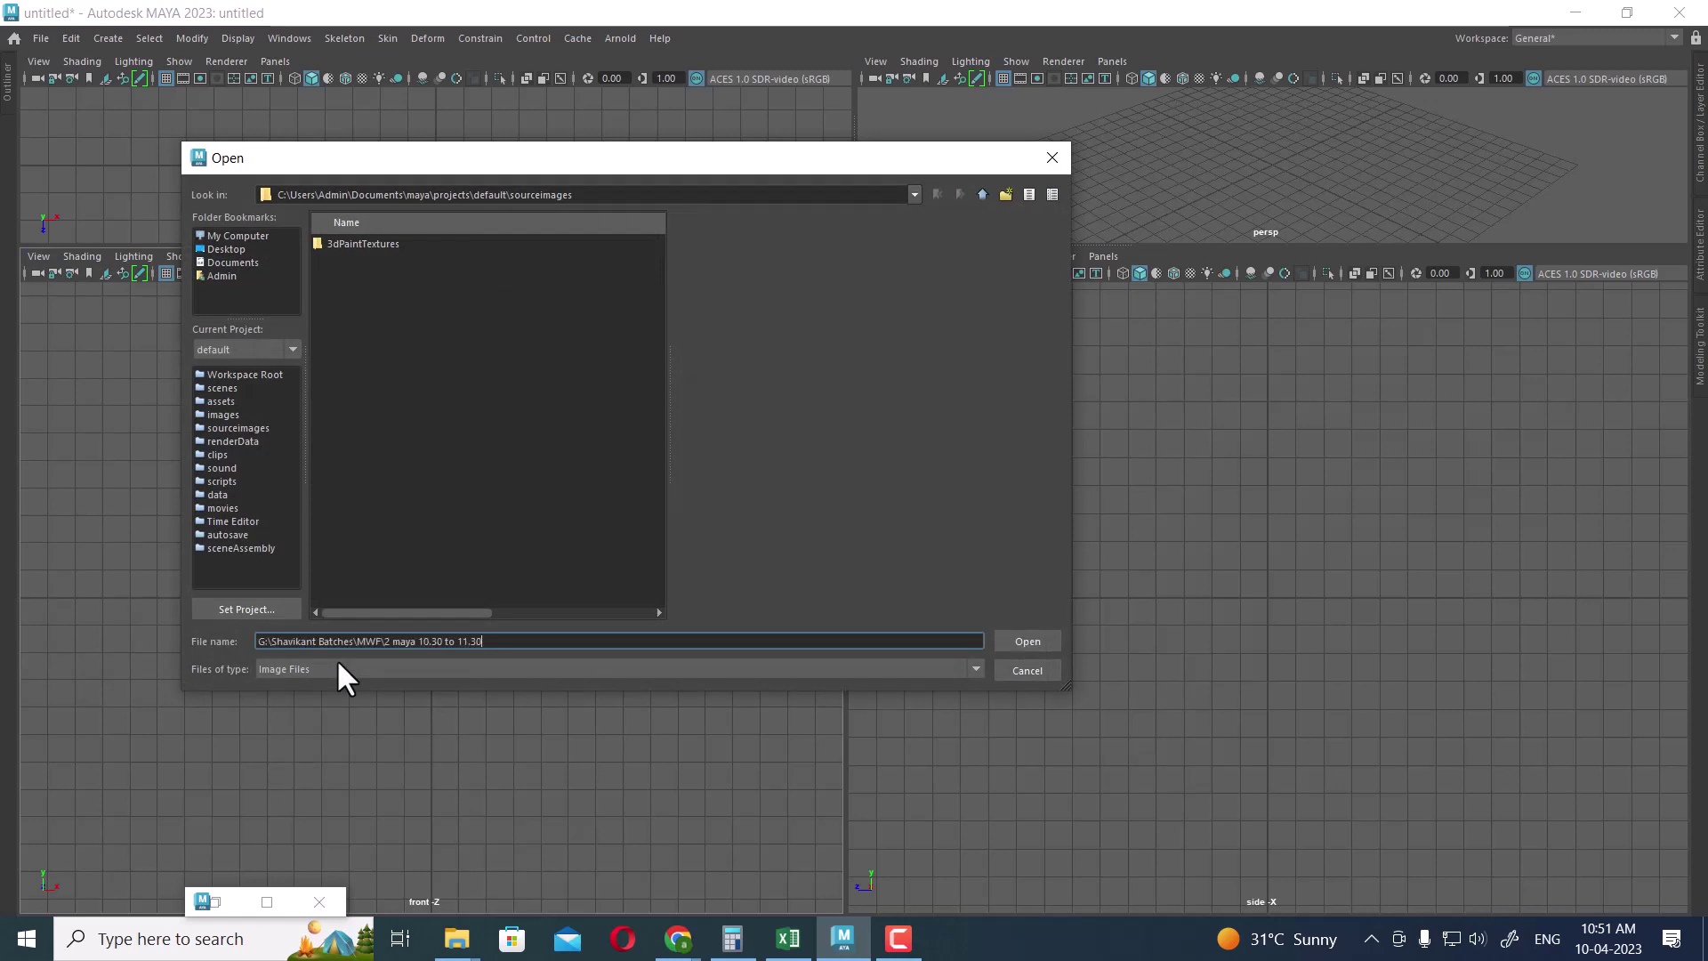
key(Return)
click(388, 243)
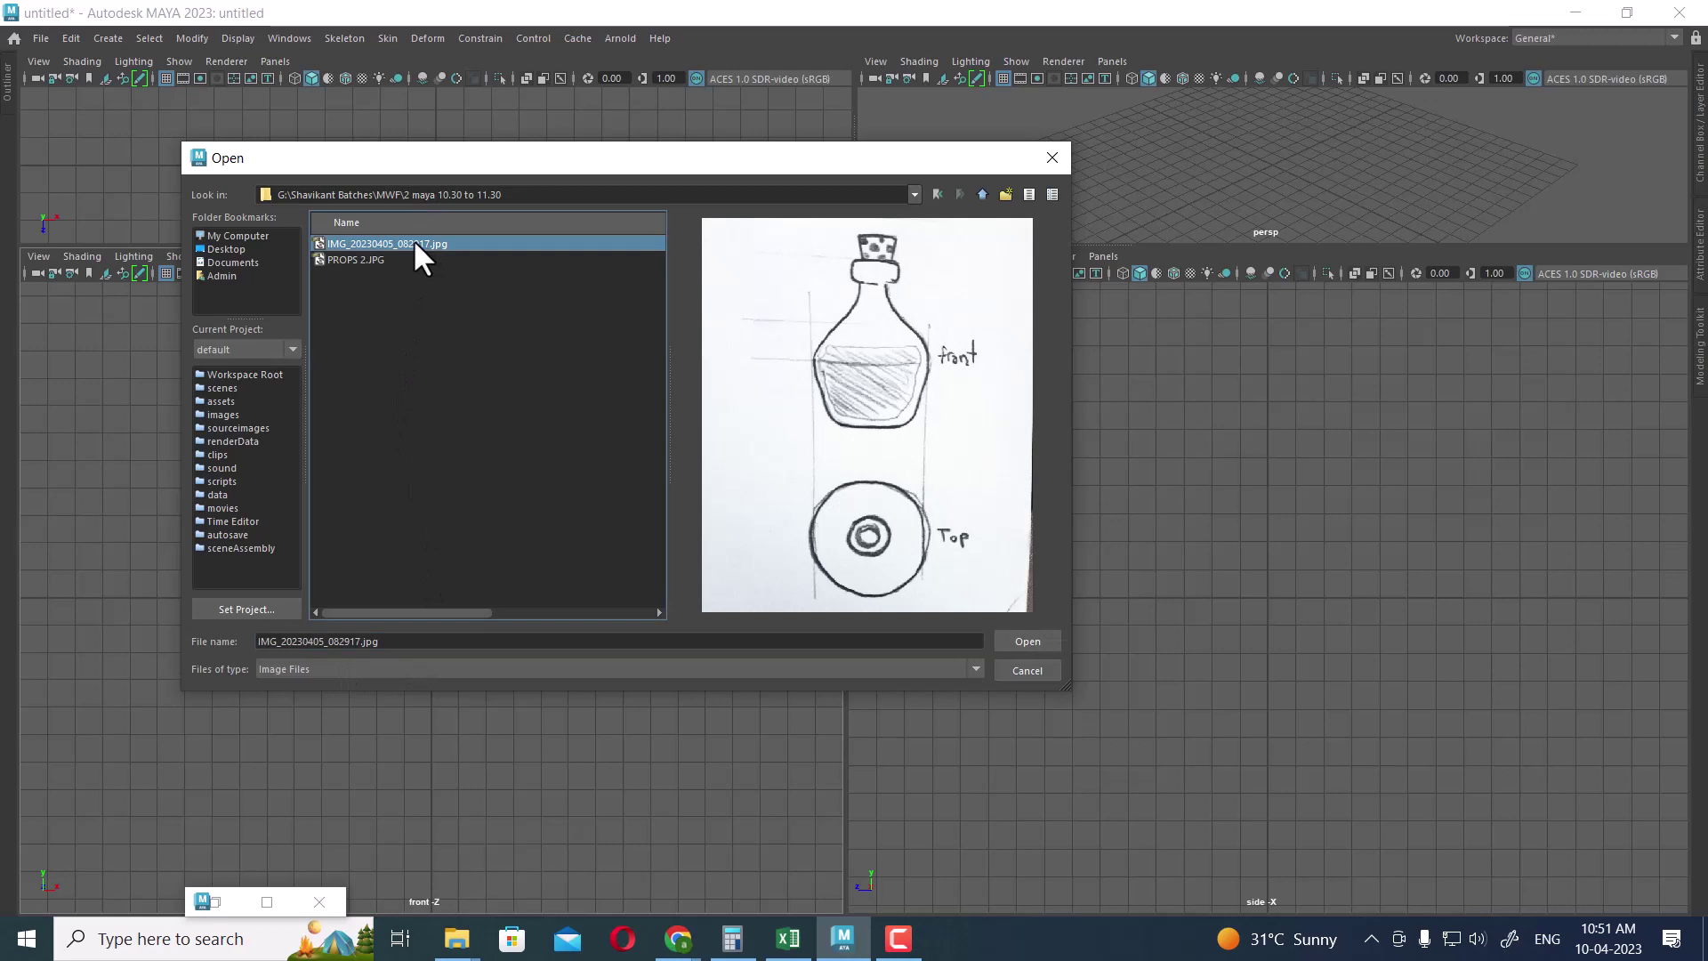
double_click(413, 241)
Move the image plane so the front-view bottle is centred on the vertical axis with its base on the horizontal axis.
scroll(498, 605, up, 3)
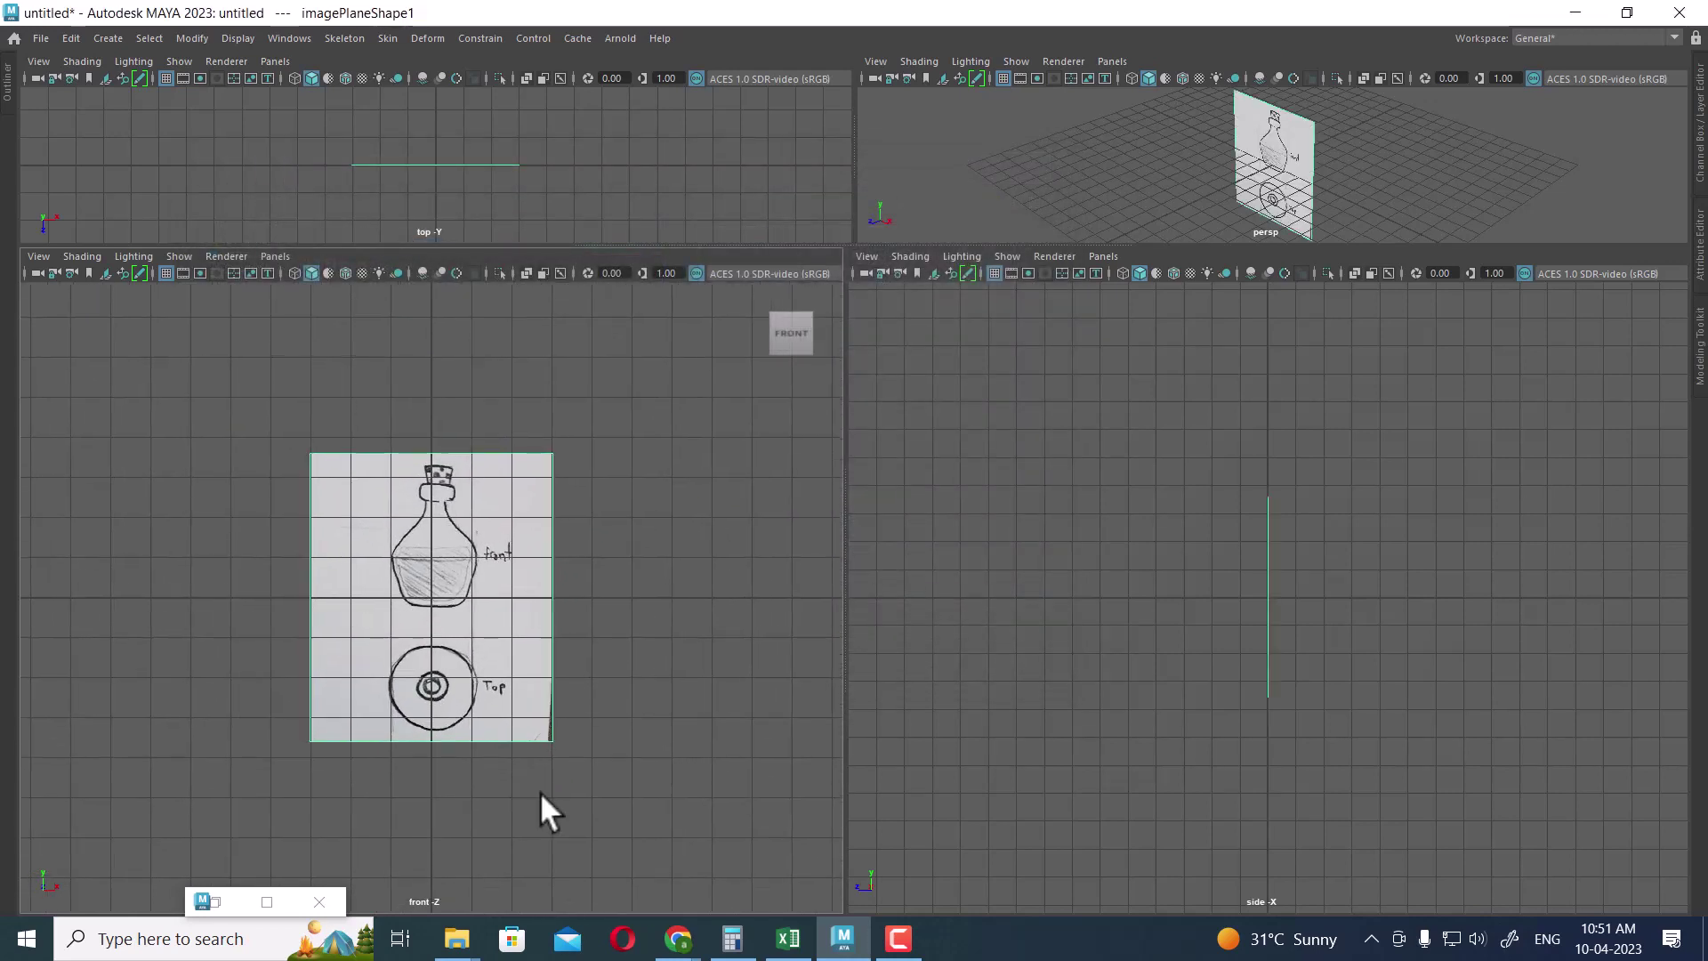
key(w)
scroll(616, 844, up, 5)
scroll(616, 844, up, 1)
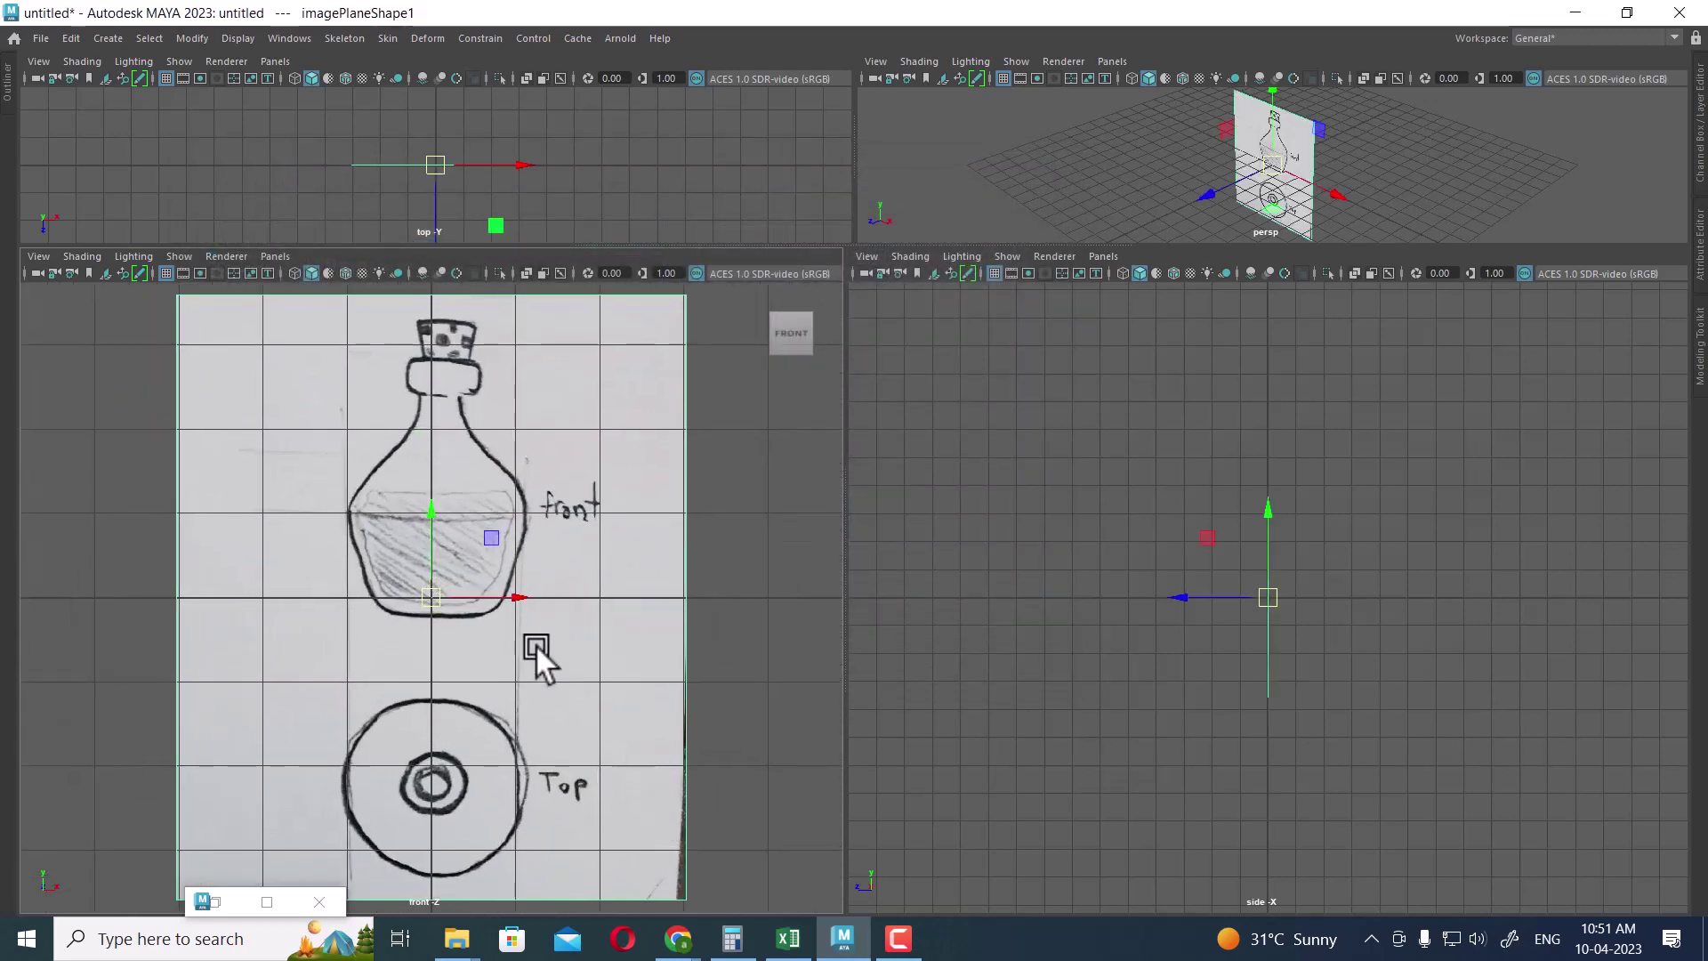
drag(532, 596, 516, 595)
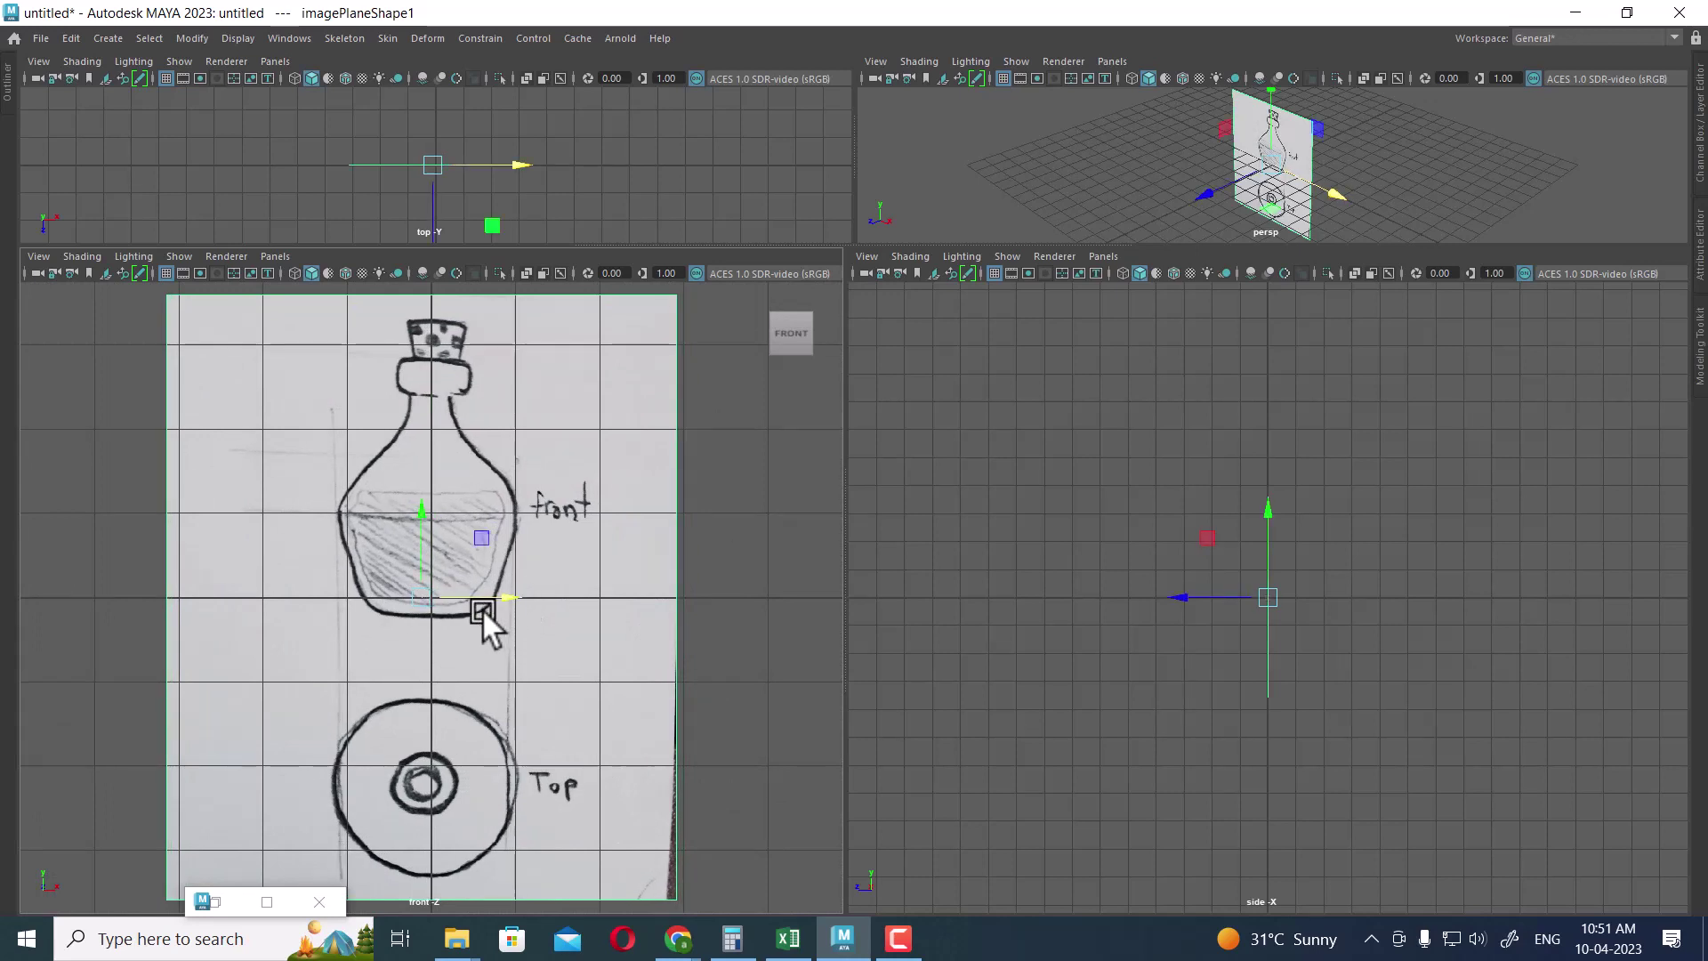
drag(432, 523, 427, 508)
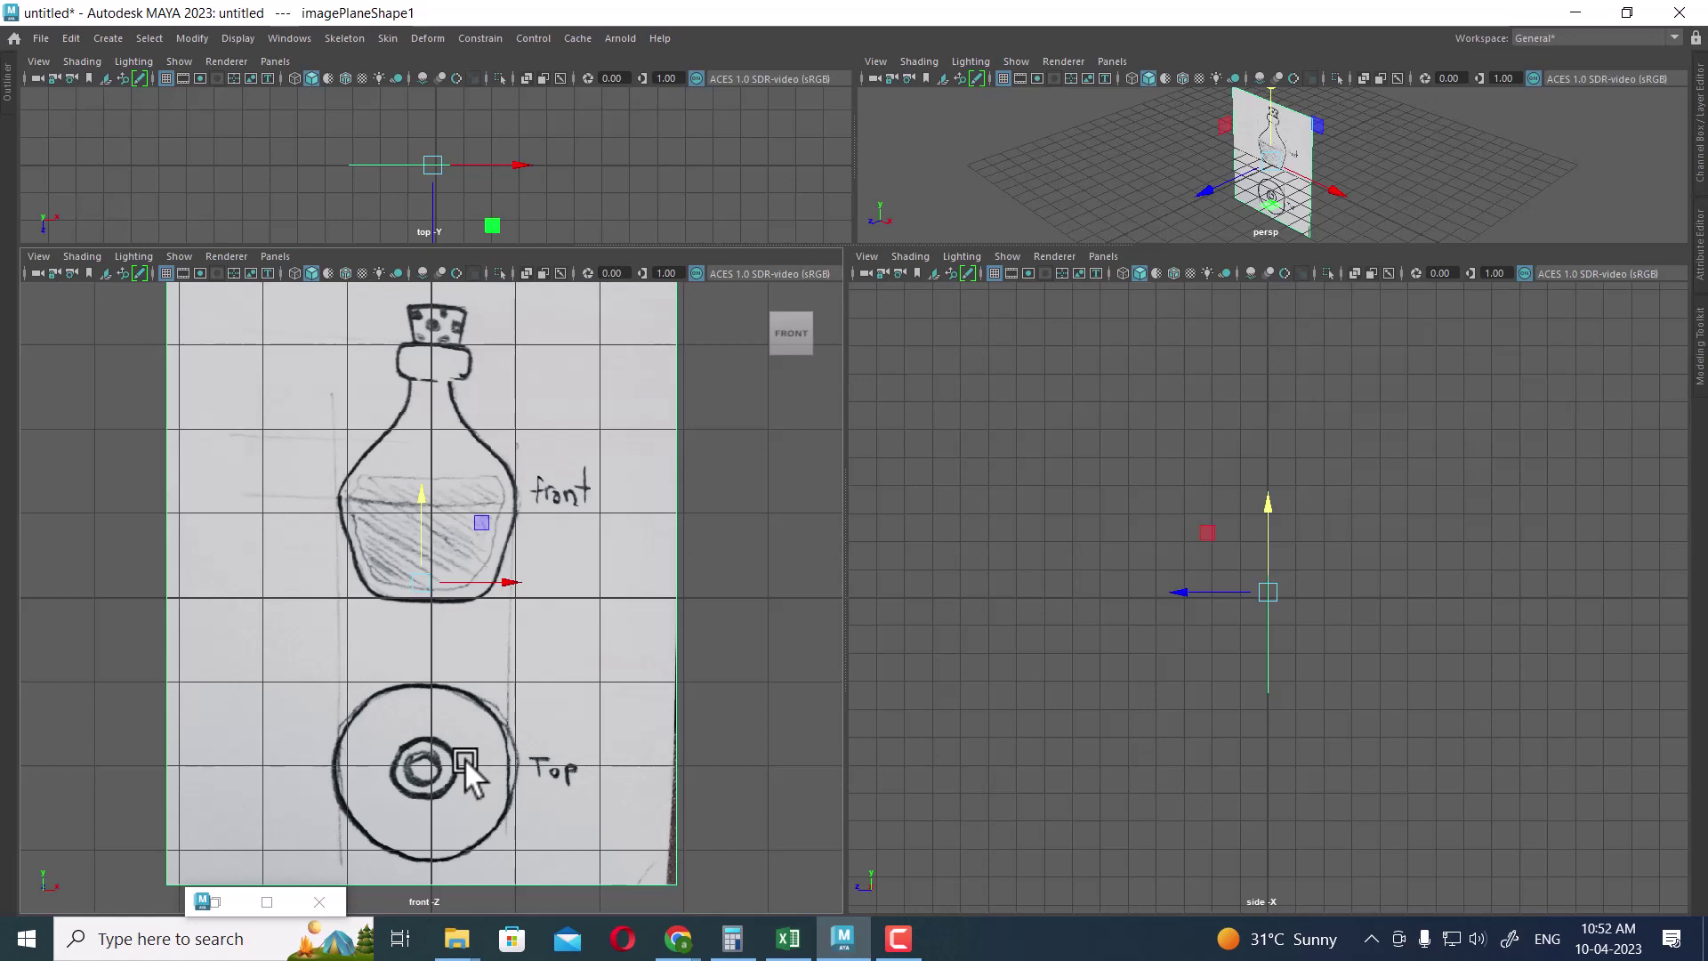
Maximize the front view and detach the Curve Tools as a floating palette clear of the reference image.
click(99, 36)
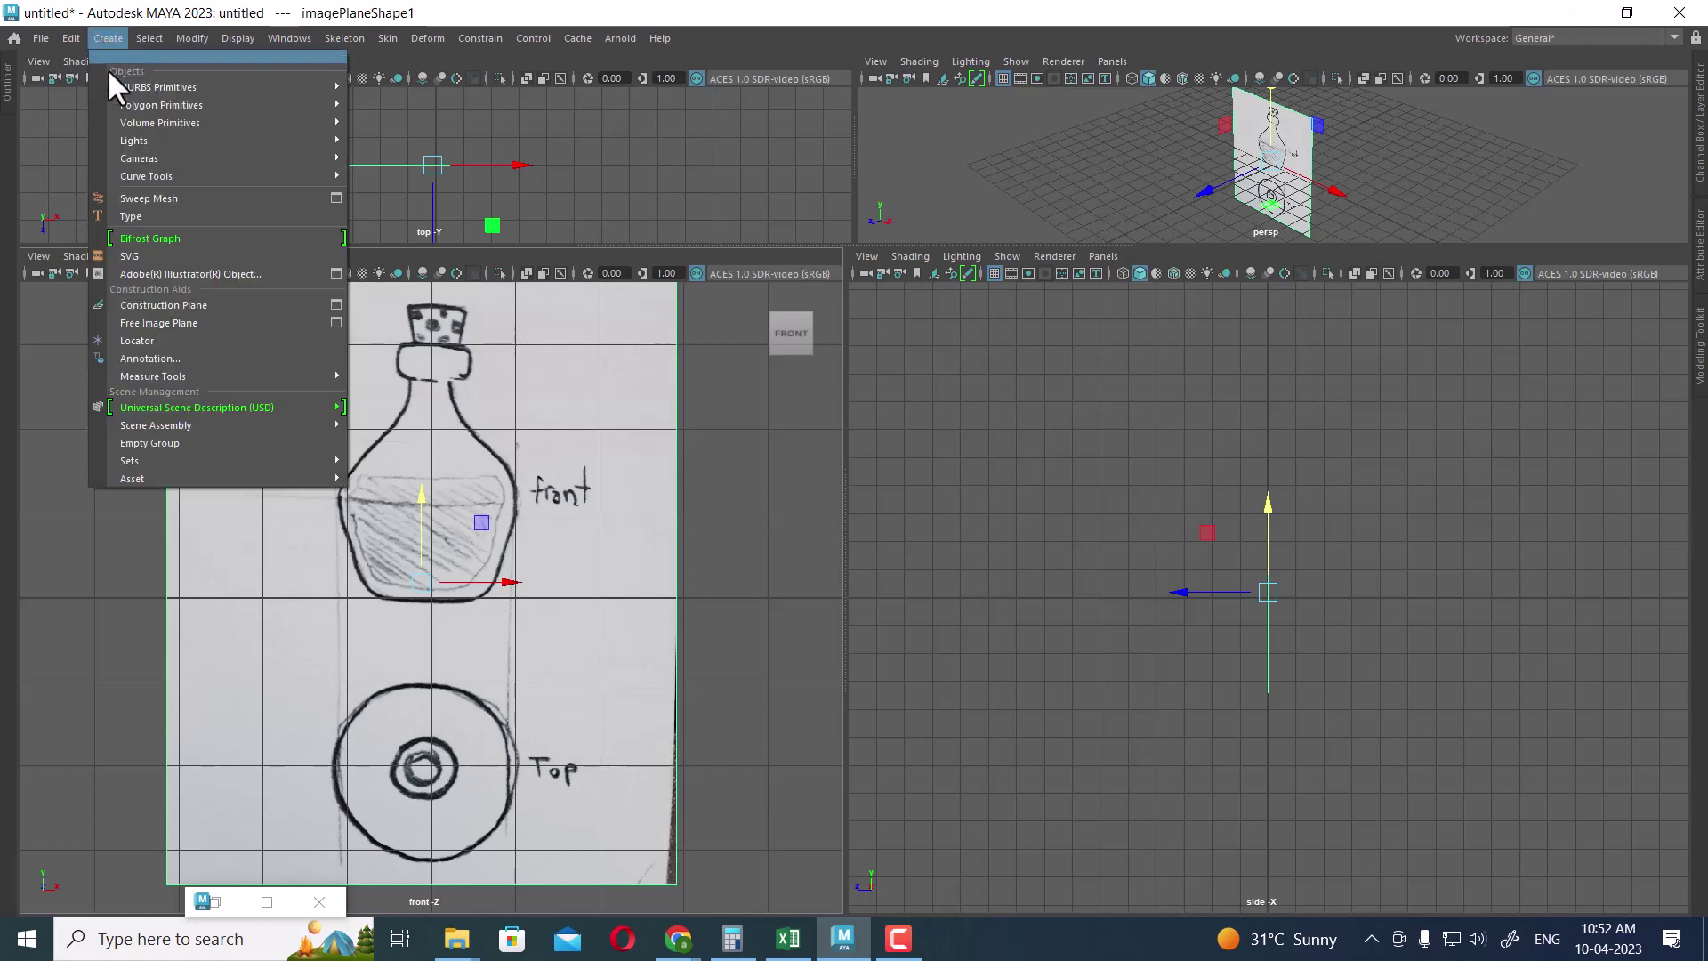
mouse_move(237, 169)
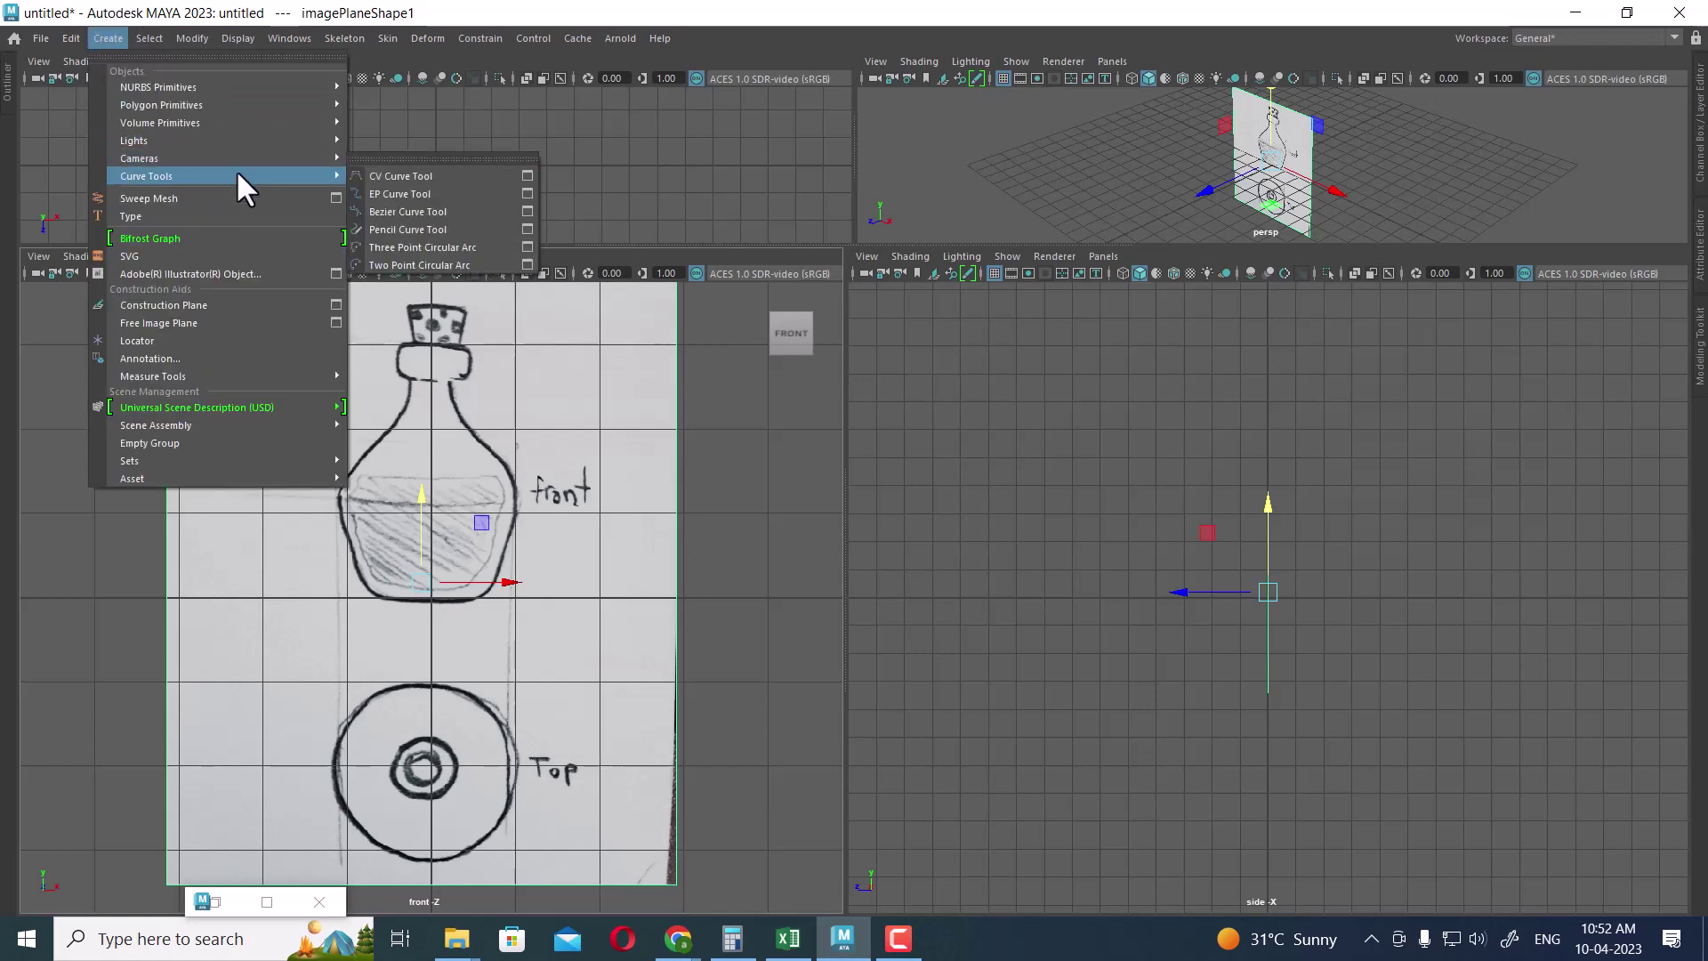
click(473, 160)
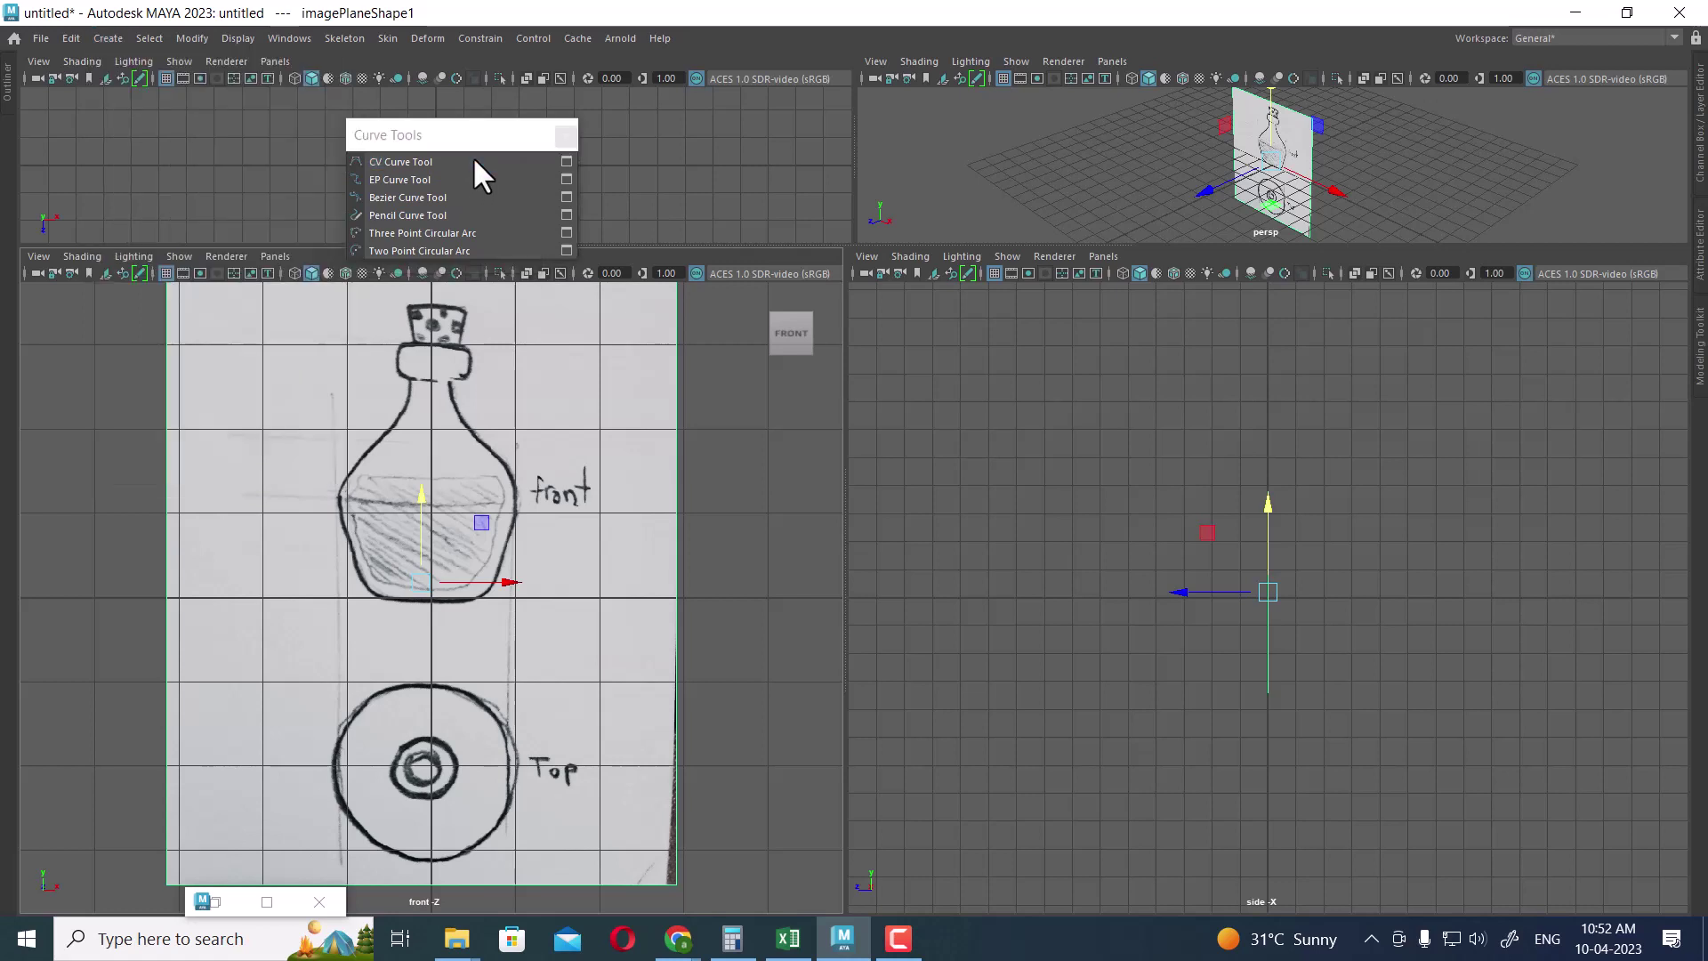
alt+middle_drag(654, 490, 665, 541)
key(space)
scroll(1054, 416, down, 6)
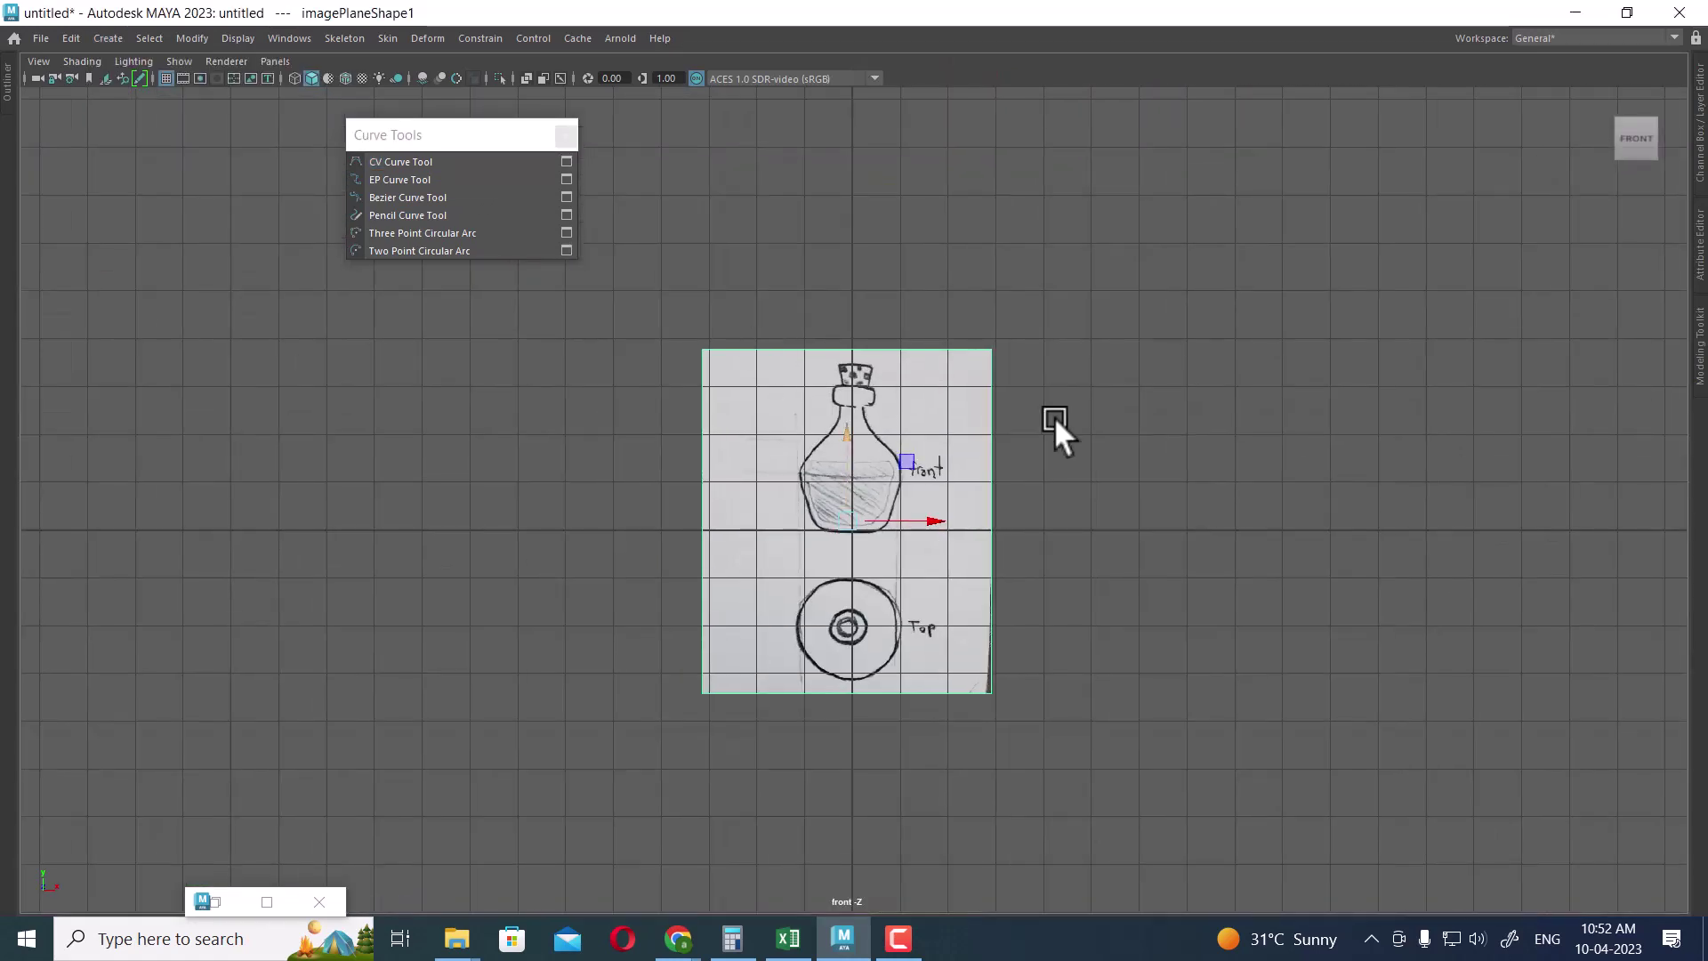
alt+right_drag(1054, 417, 1246, 578)
alt+middle_drag(1246, 578, 800, 431)
alt+right_drag(800, 431, 882, 513)
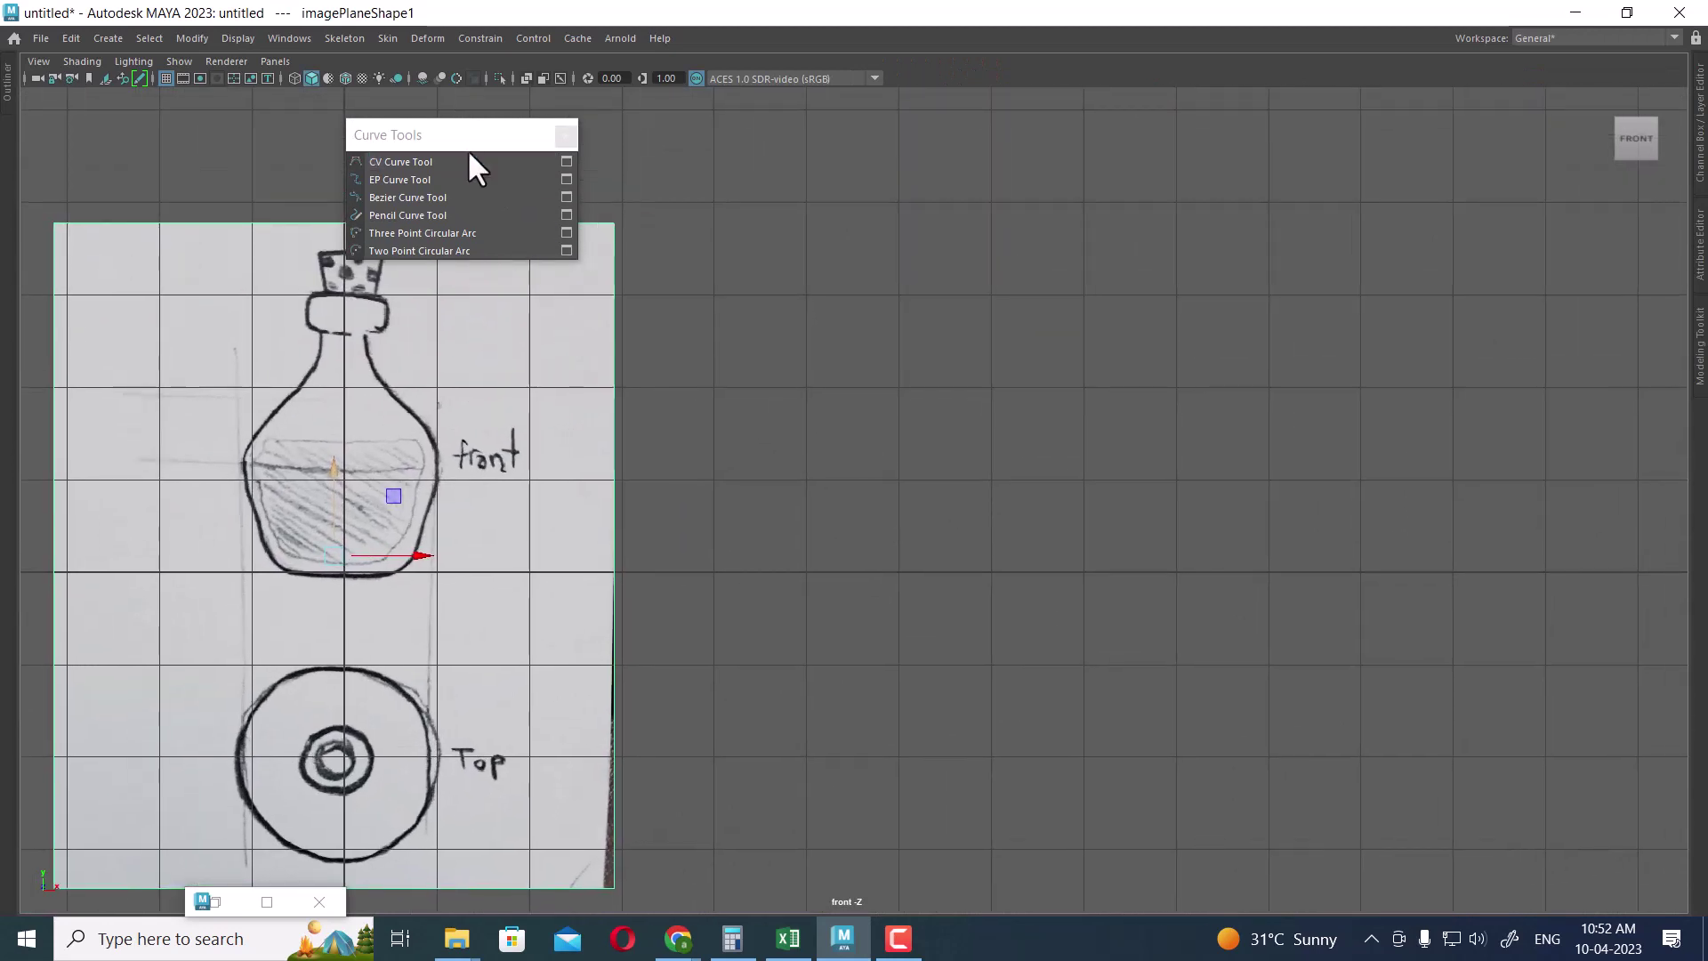
drag(470, 153, 1224, 197)
Draw a bowed CV curve with five control points in the empty space beside the bottle reference.
alt+right_drag(1068, 427, 987, 435)
alt+middle_drag(987, 435, 889, 374)
click(1201, 209)
click(861, 247)
click(931, 333)
click(1031, 458)
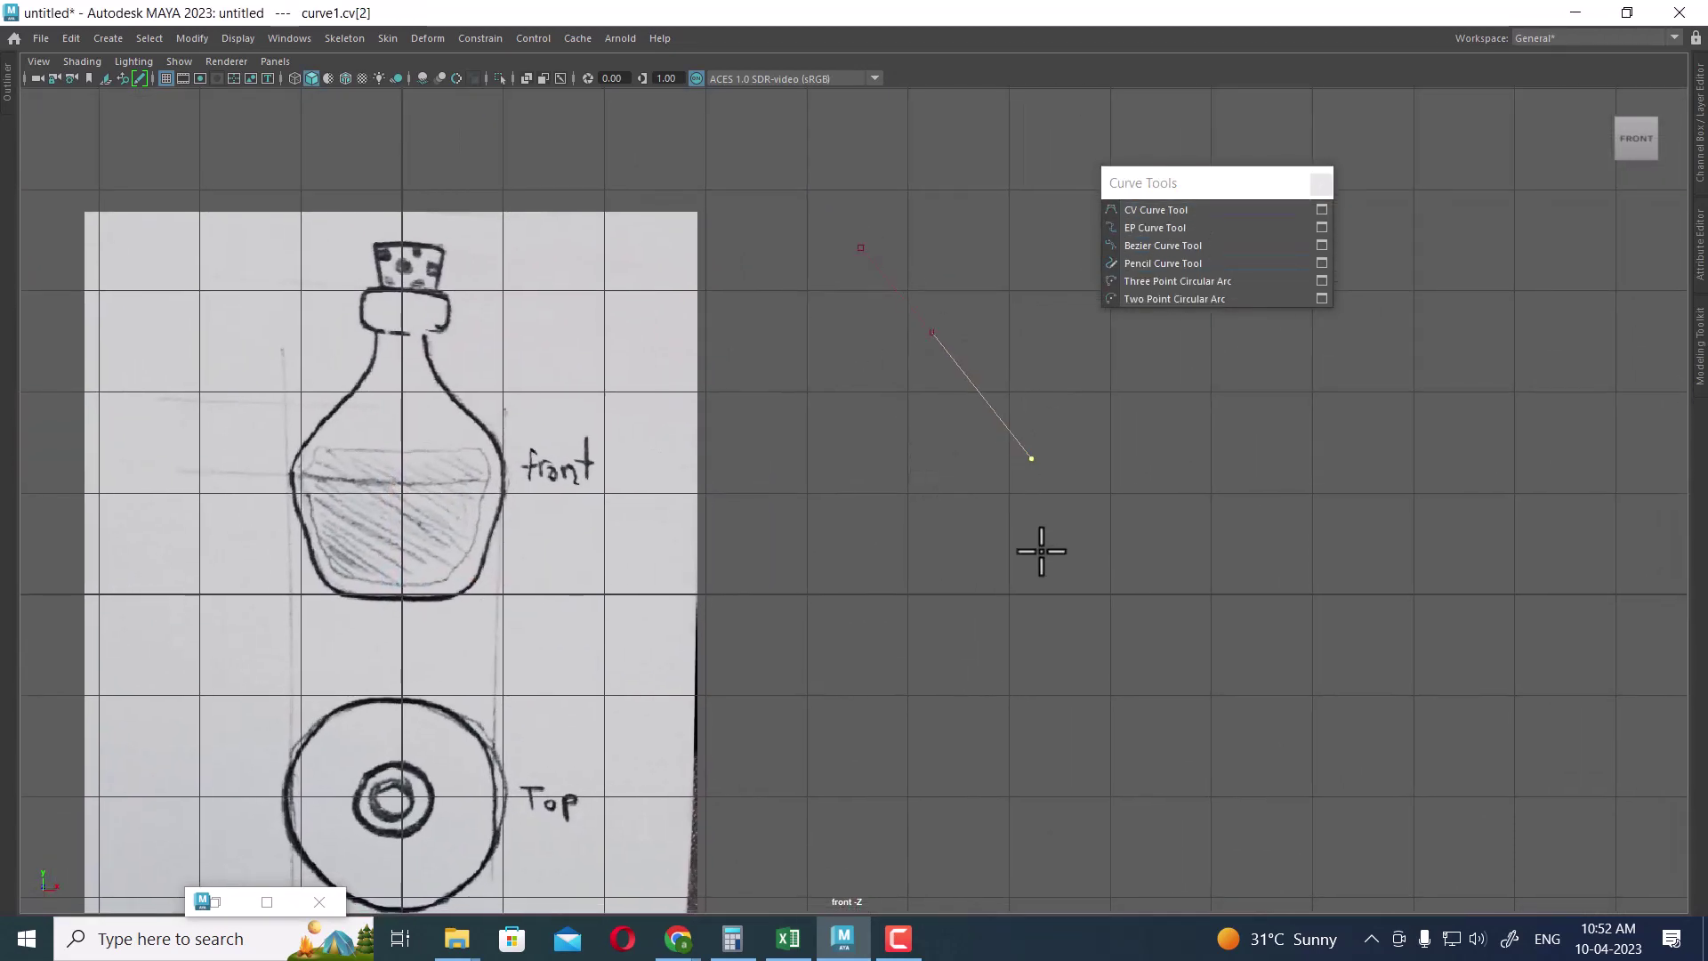
click(978, 646)
click(955, 685)
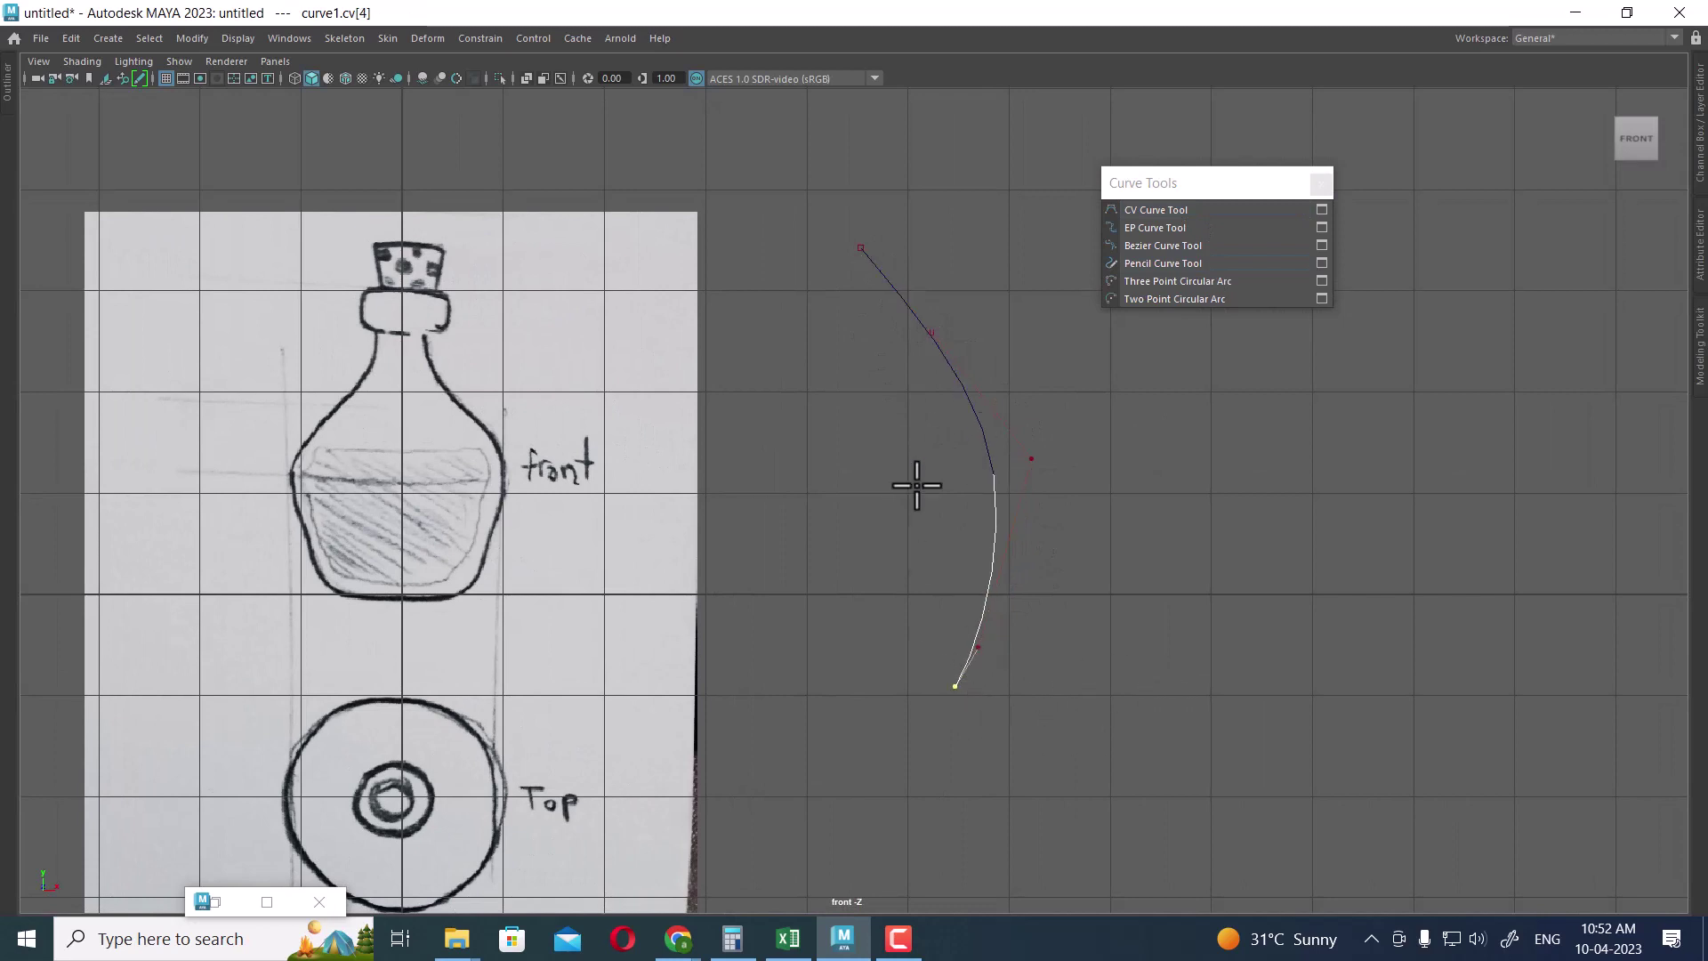
key(Return)
Set the CV Curve Tool's degree to 1 Linear and draw a six-point angular curve between the reference and the first curve.
click(1321, 208)
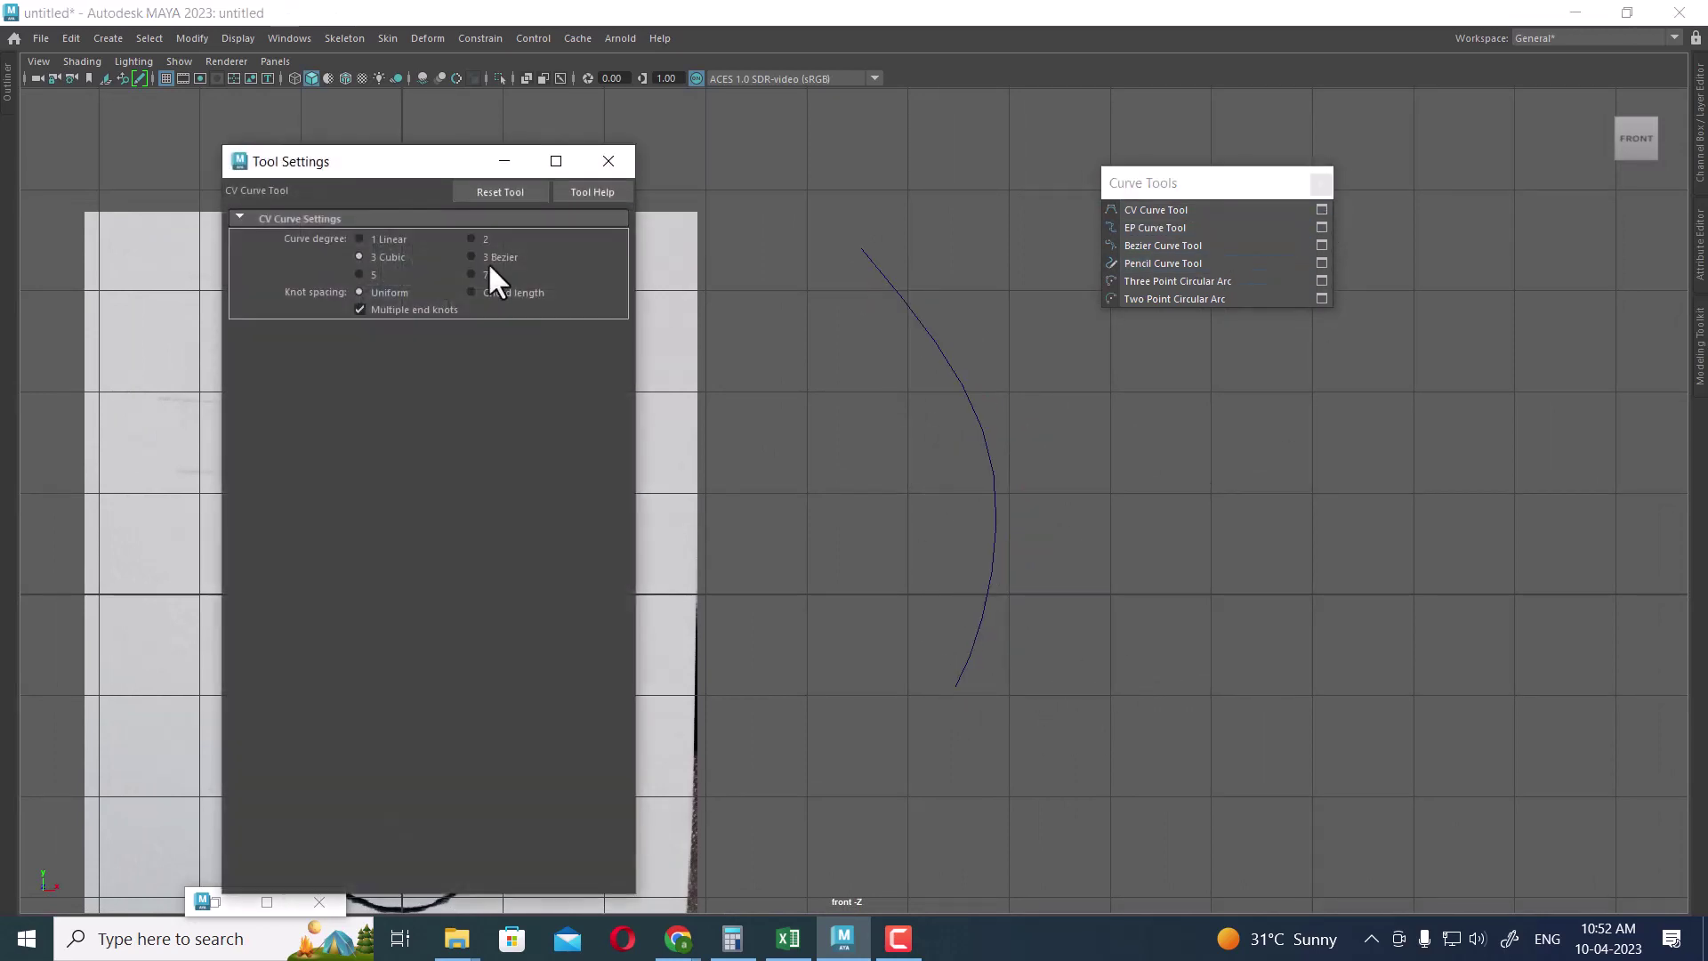
drag(361, 162, 1364, 408)
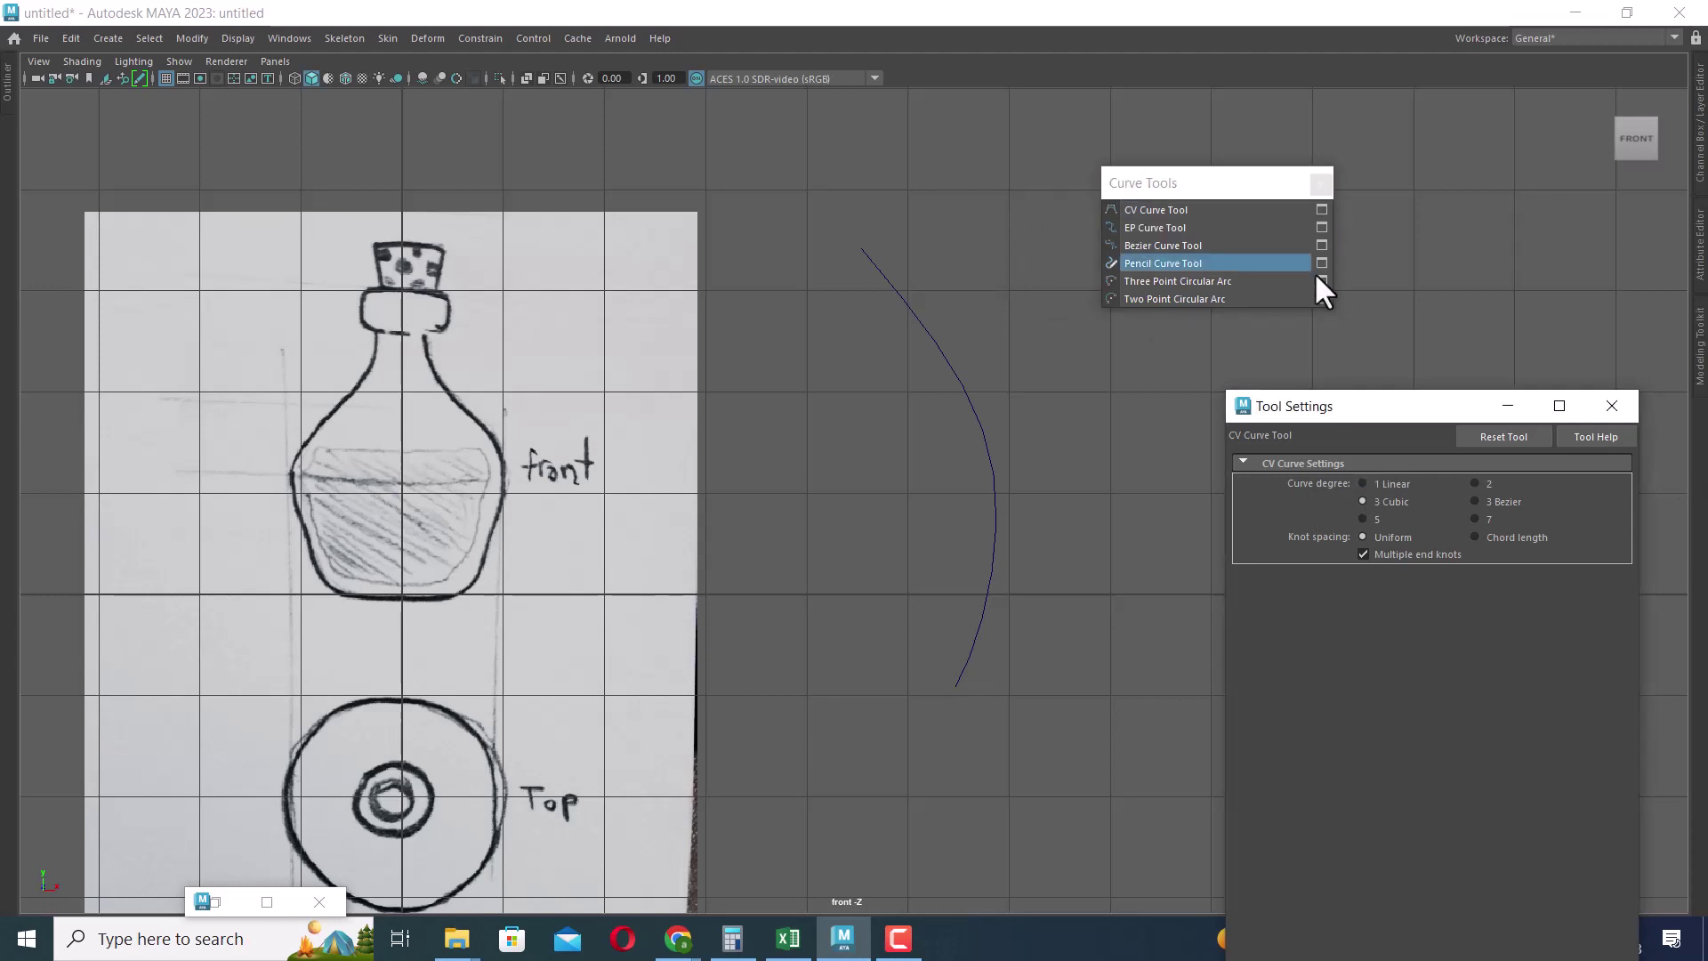
click(1391, 484)
click(805, 286)
click(869, 411)
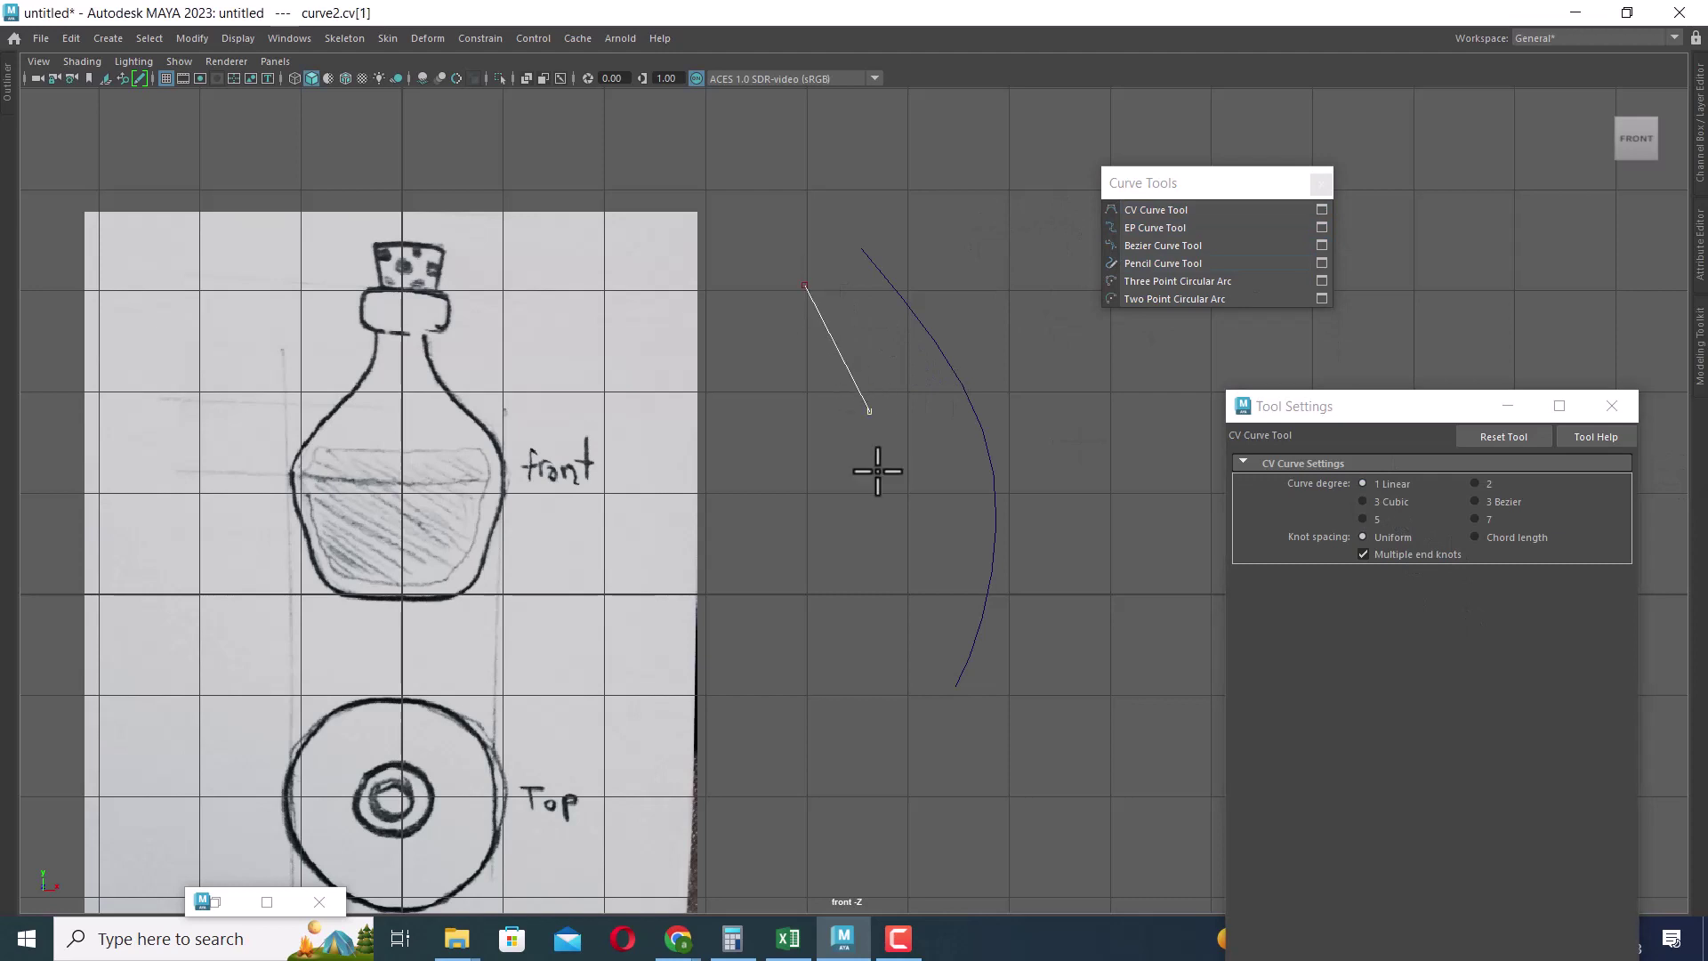
click(889, 560)
click(835, 735)
click(800, 847)
click(952, 850)
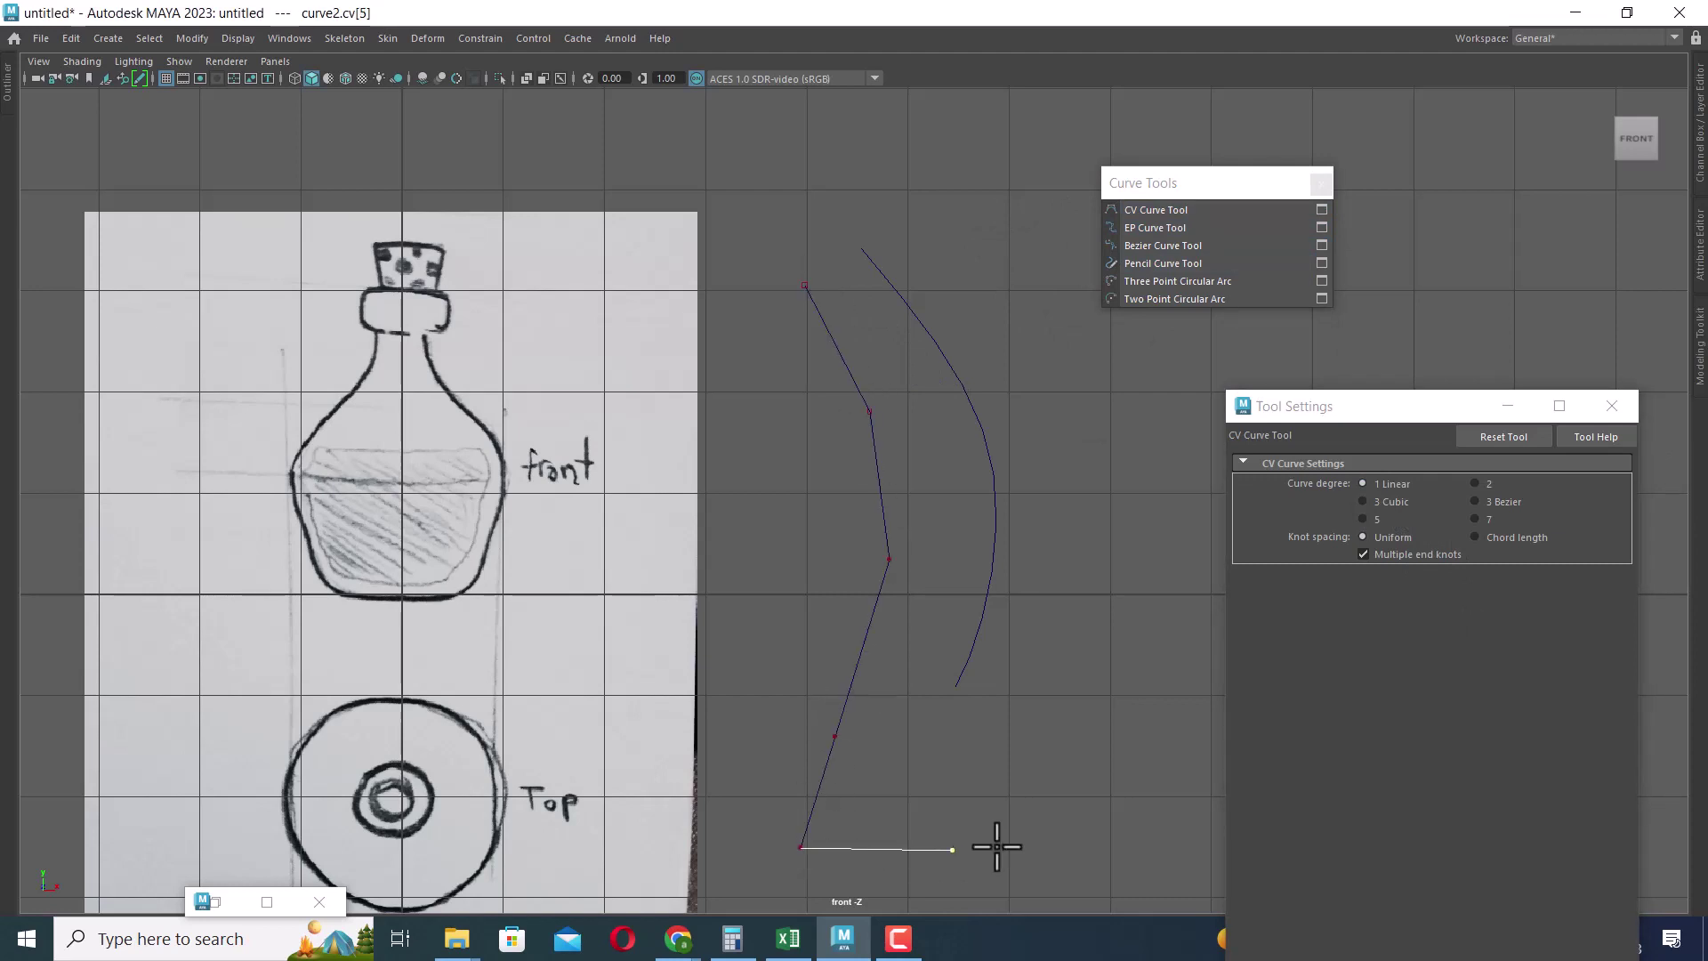
key(w)
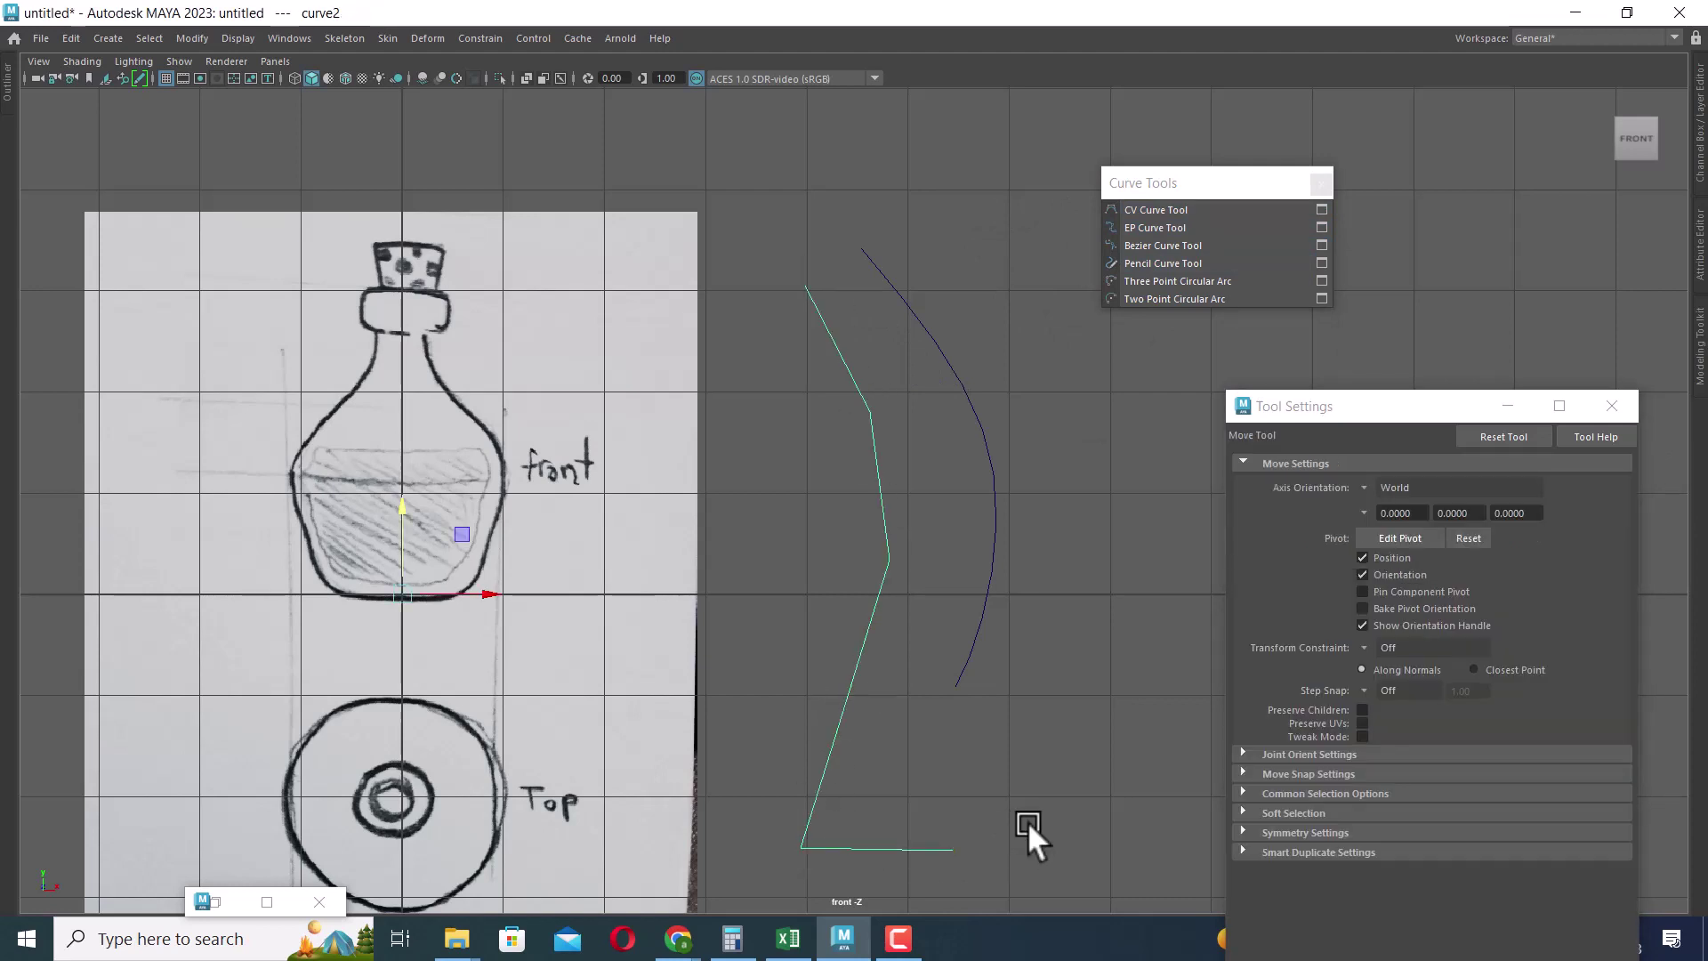
Set the CV curve degree to 2 and draw a four-point curve on the far side of the existing curves.
click(1167, 211)
click(1475, 483)
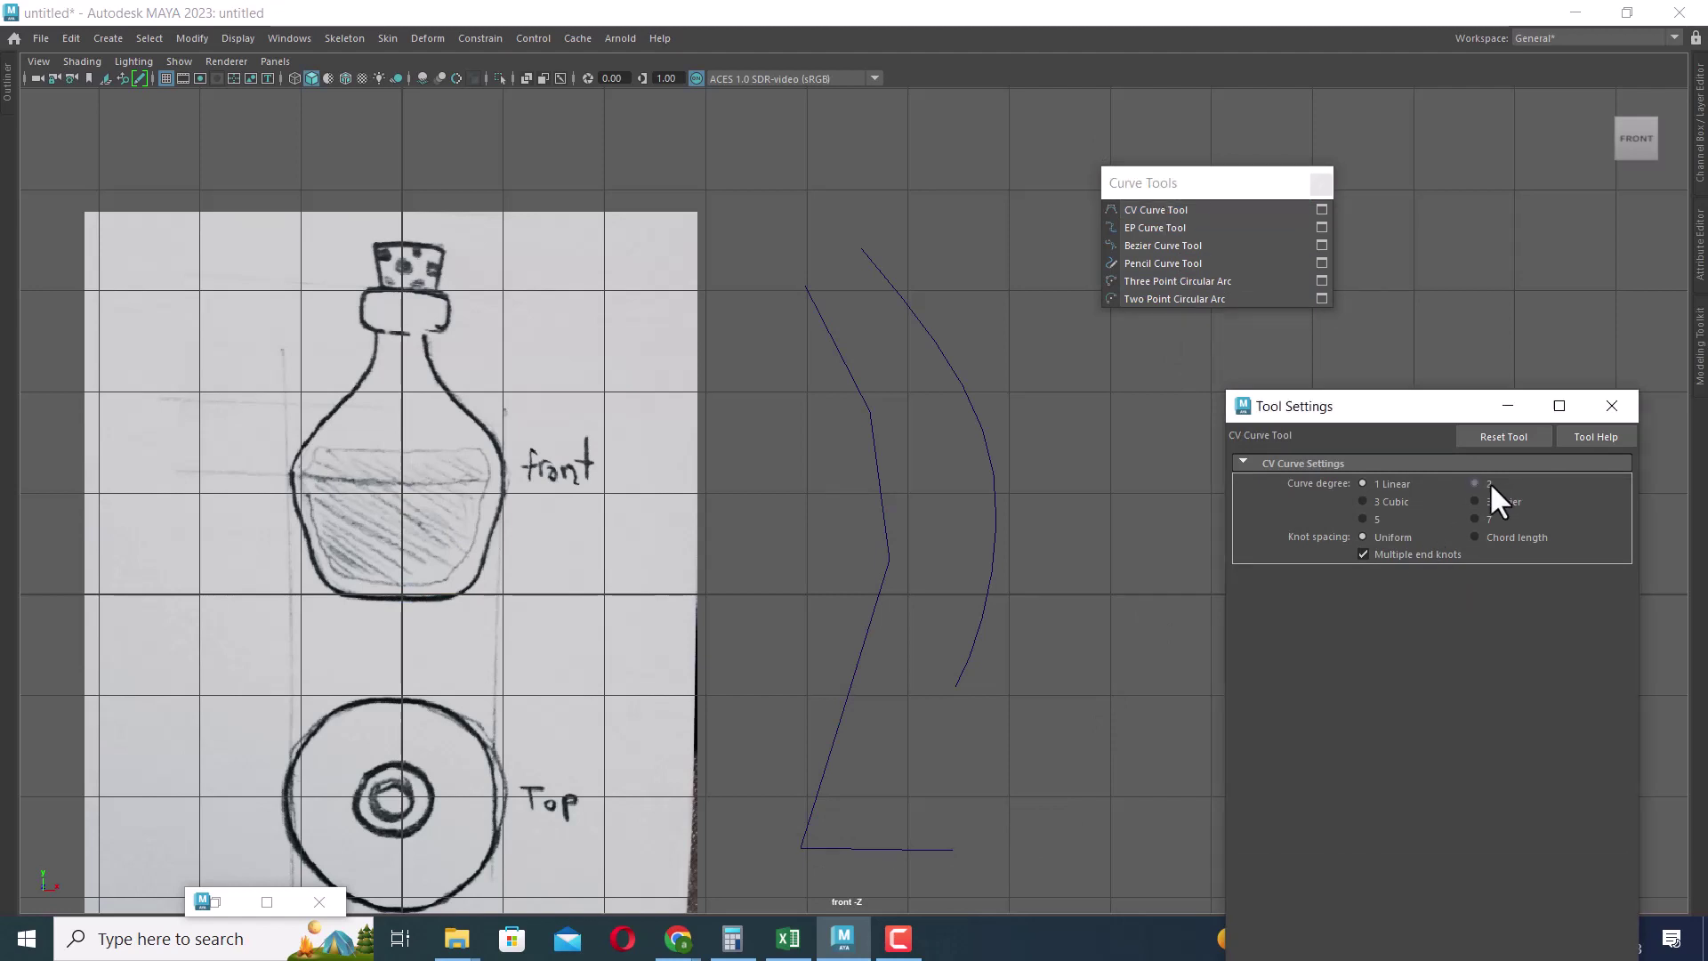
click(955, 242)
click(1033, 405)
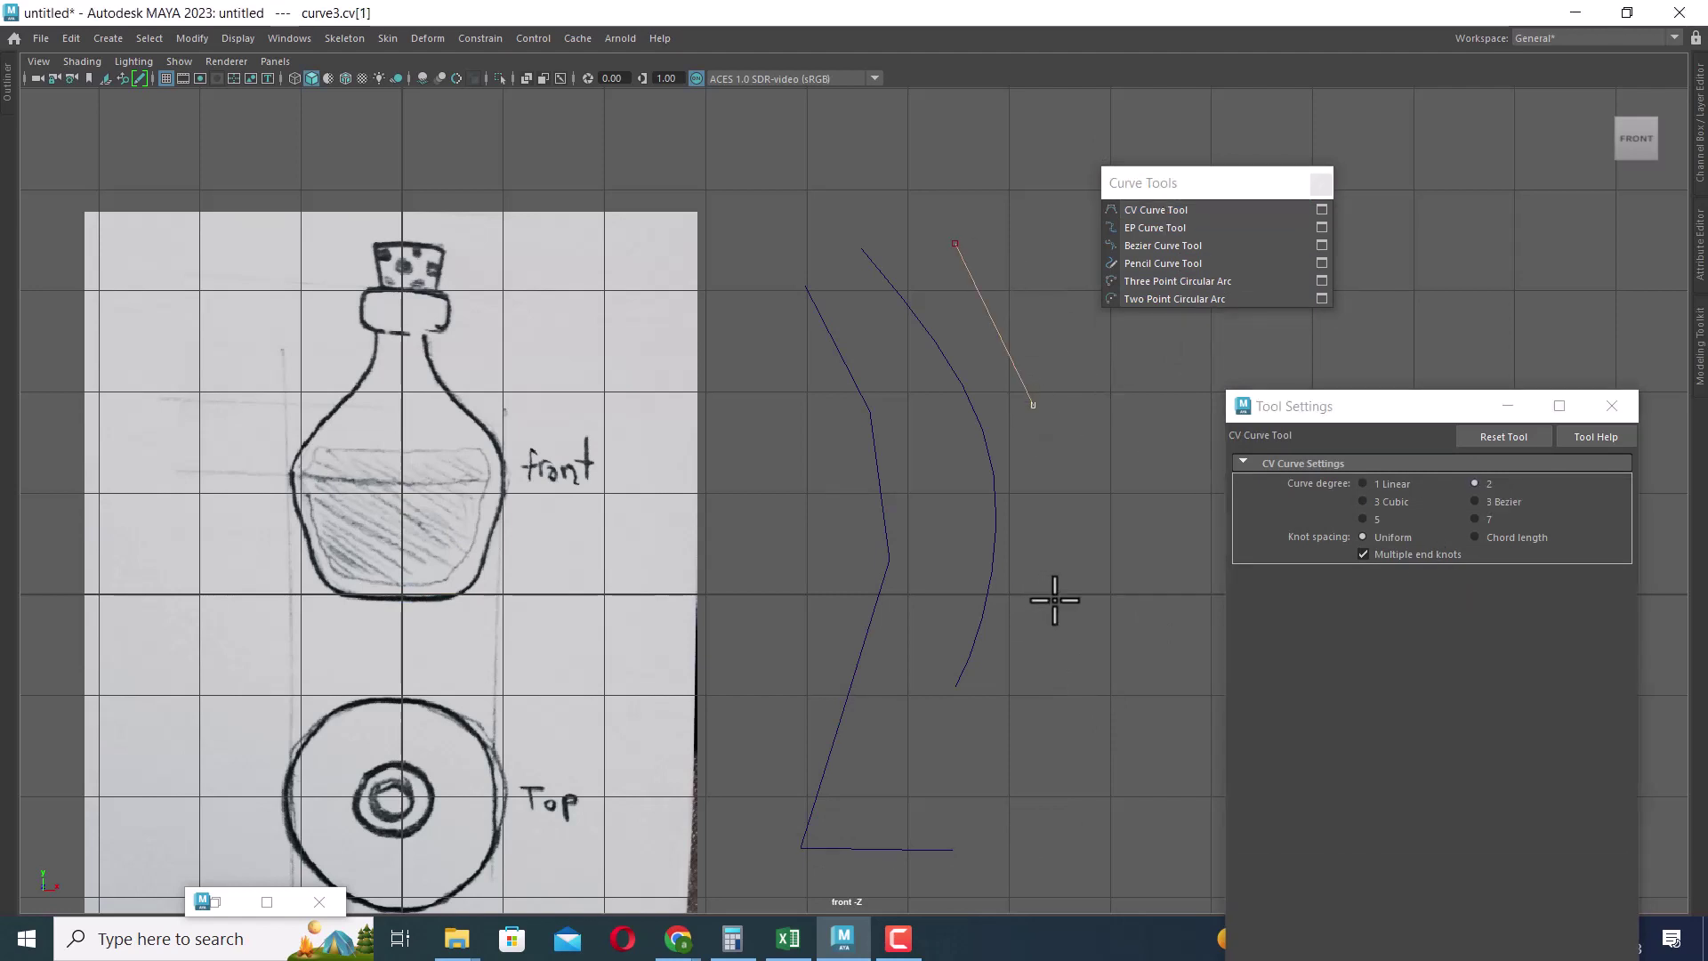
click(1048, 662)
click(950, 789)
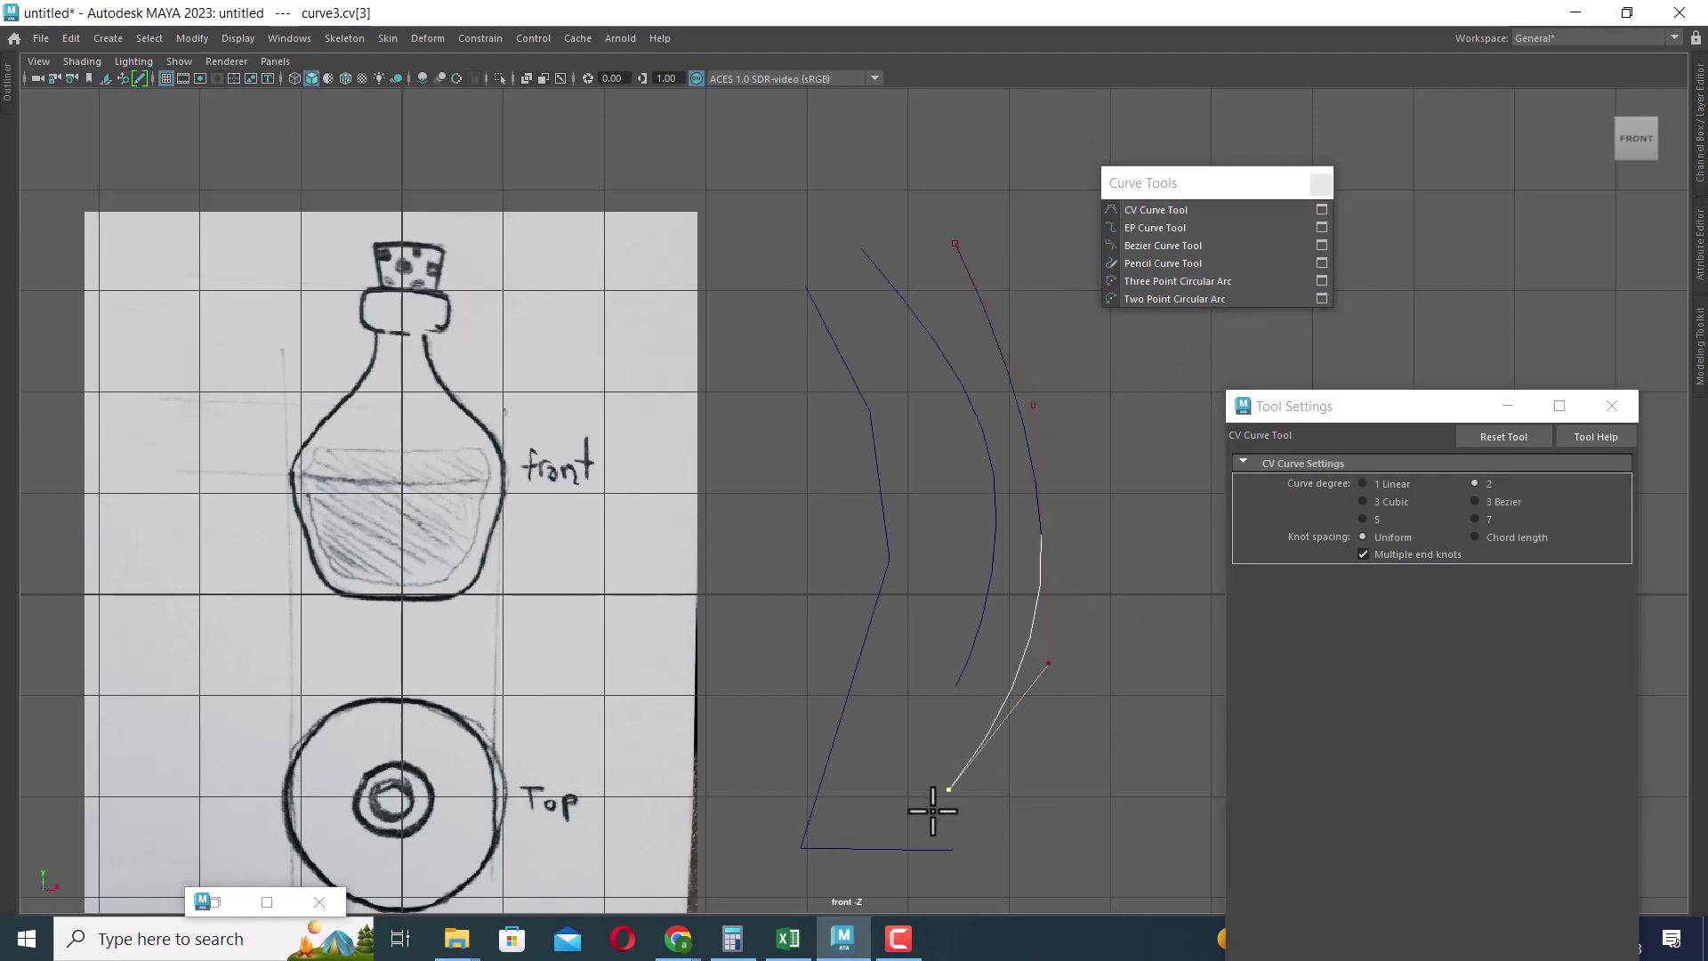
key(Return)
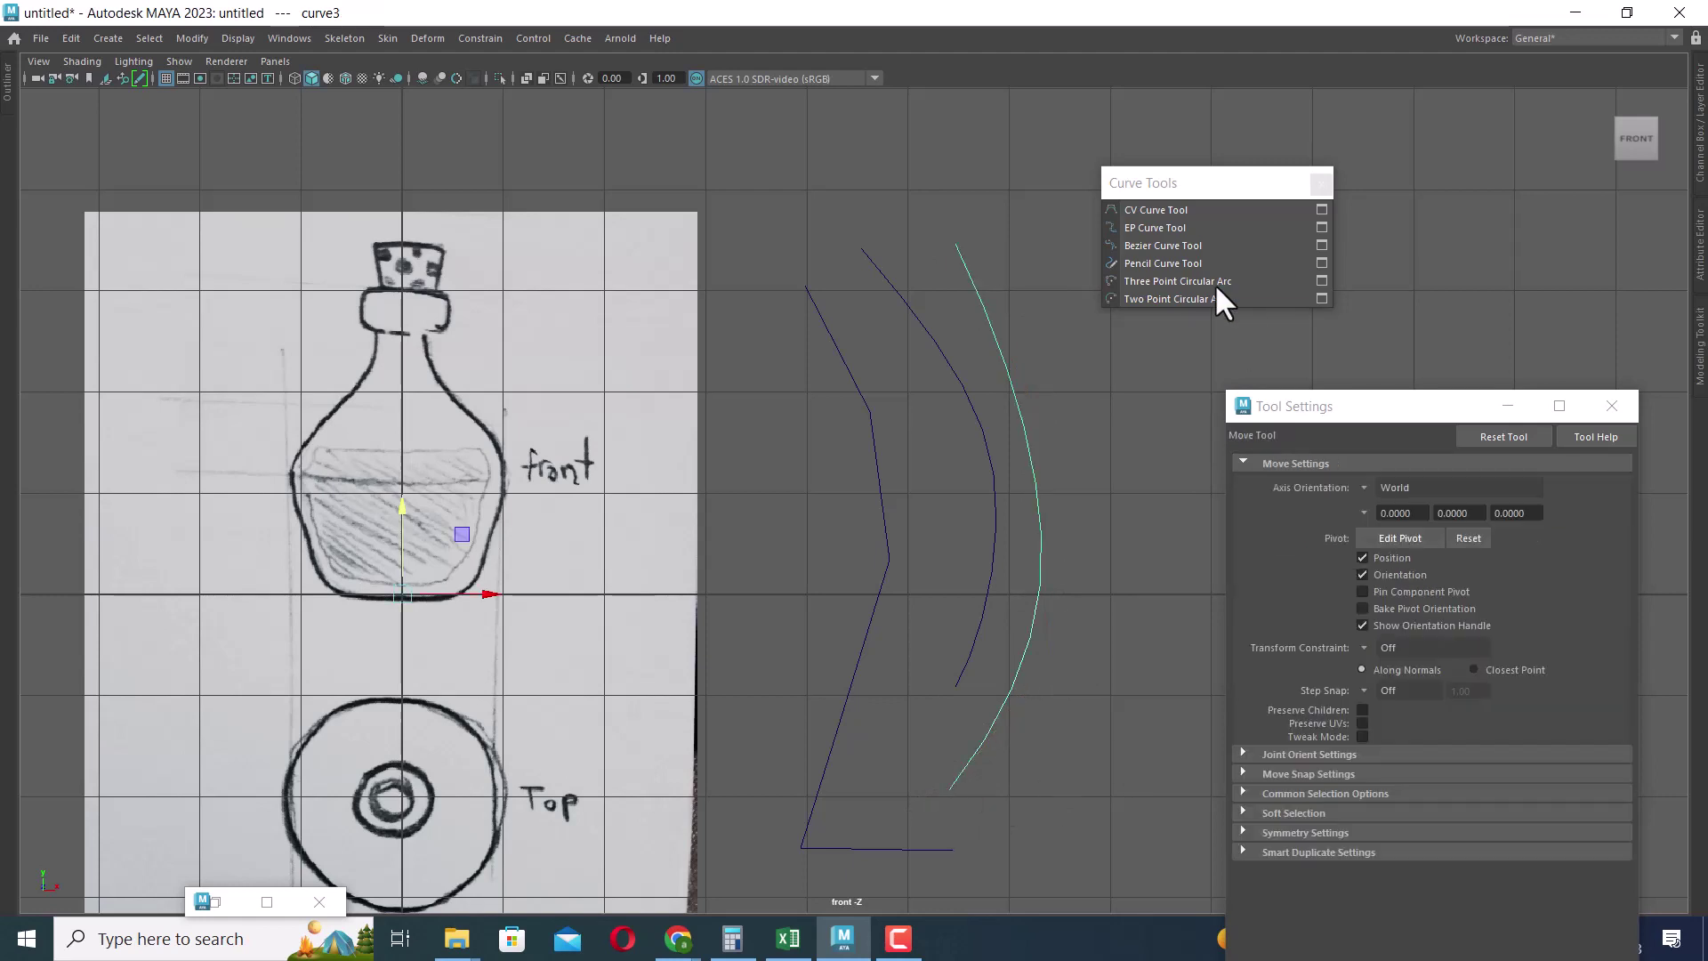
Set the CV curve degree to 3 Cubic and draw a seven-point curve that descends beside the reference and sweeps outward at its base.
click(1174, 210)
click(1386, 501)
click(773, 219)
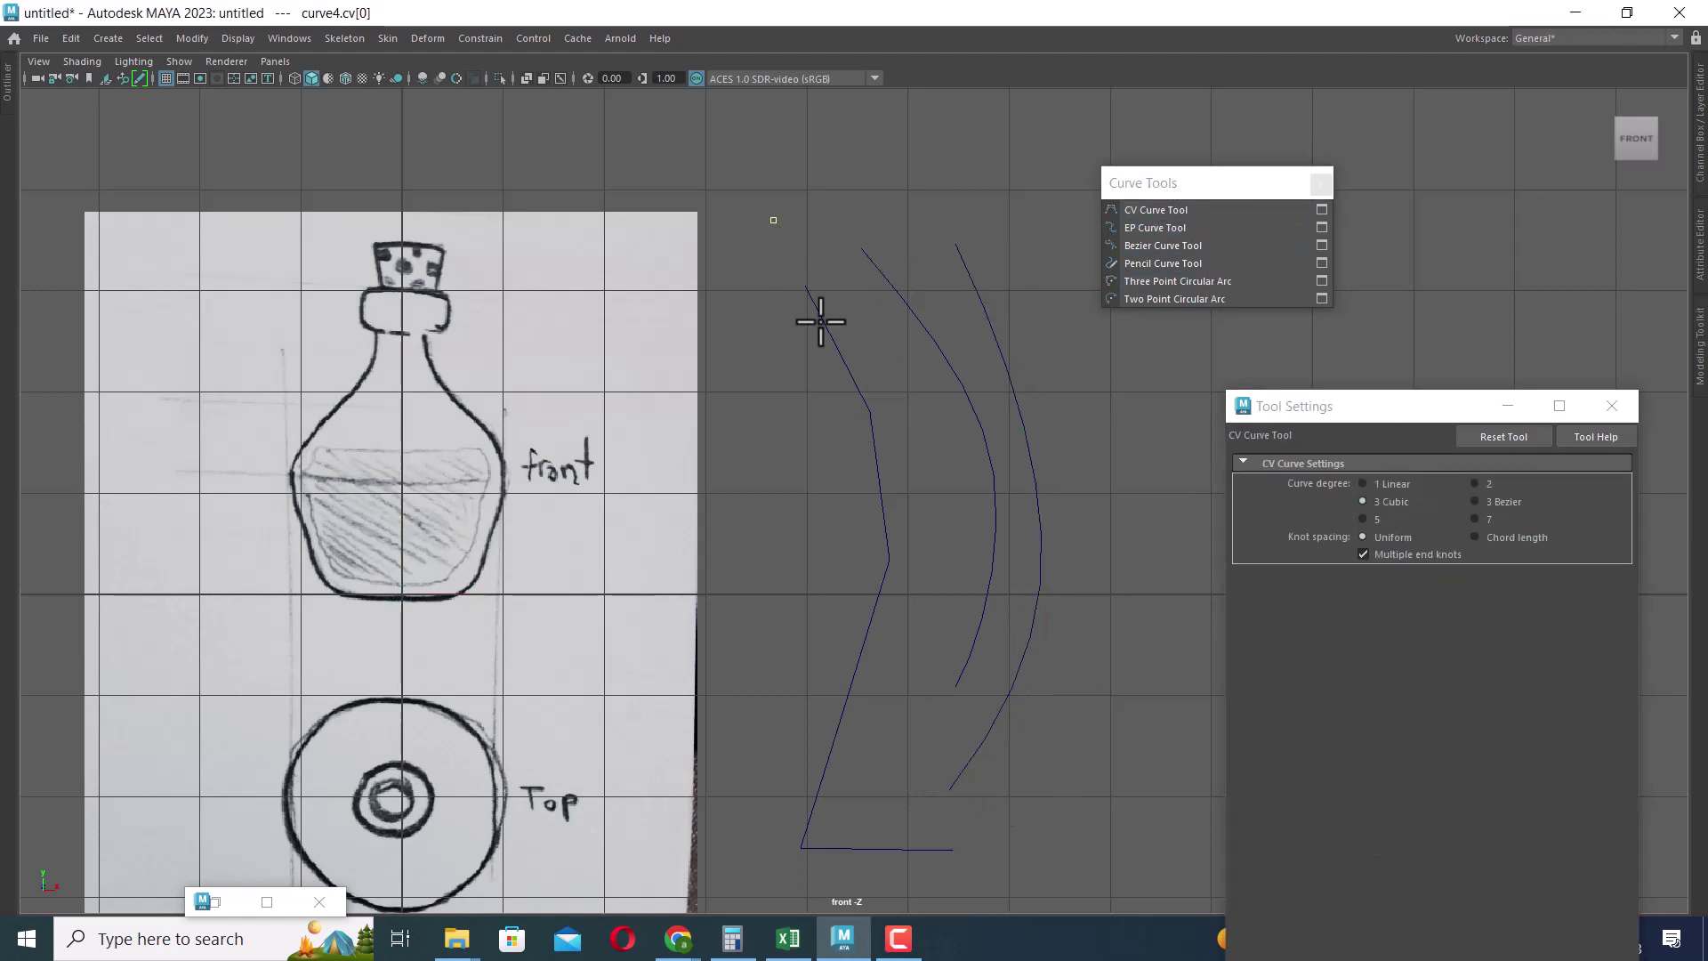
click(854, 362)
click(893, 648)
click(783, 757)
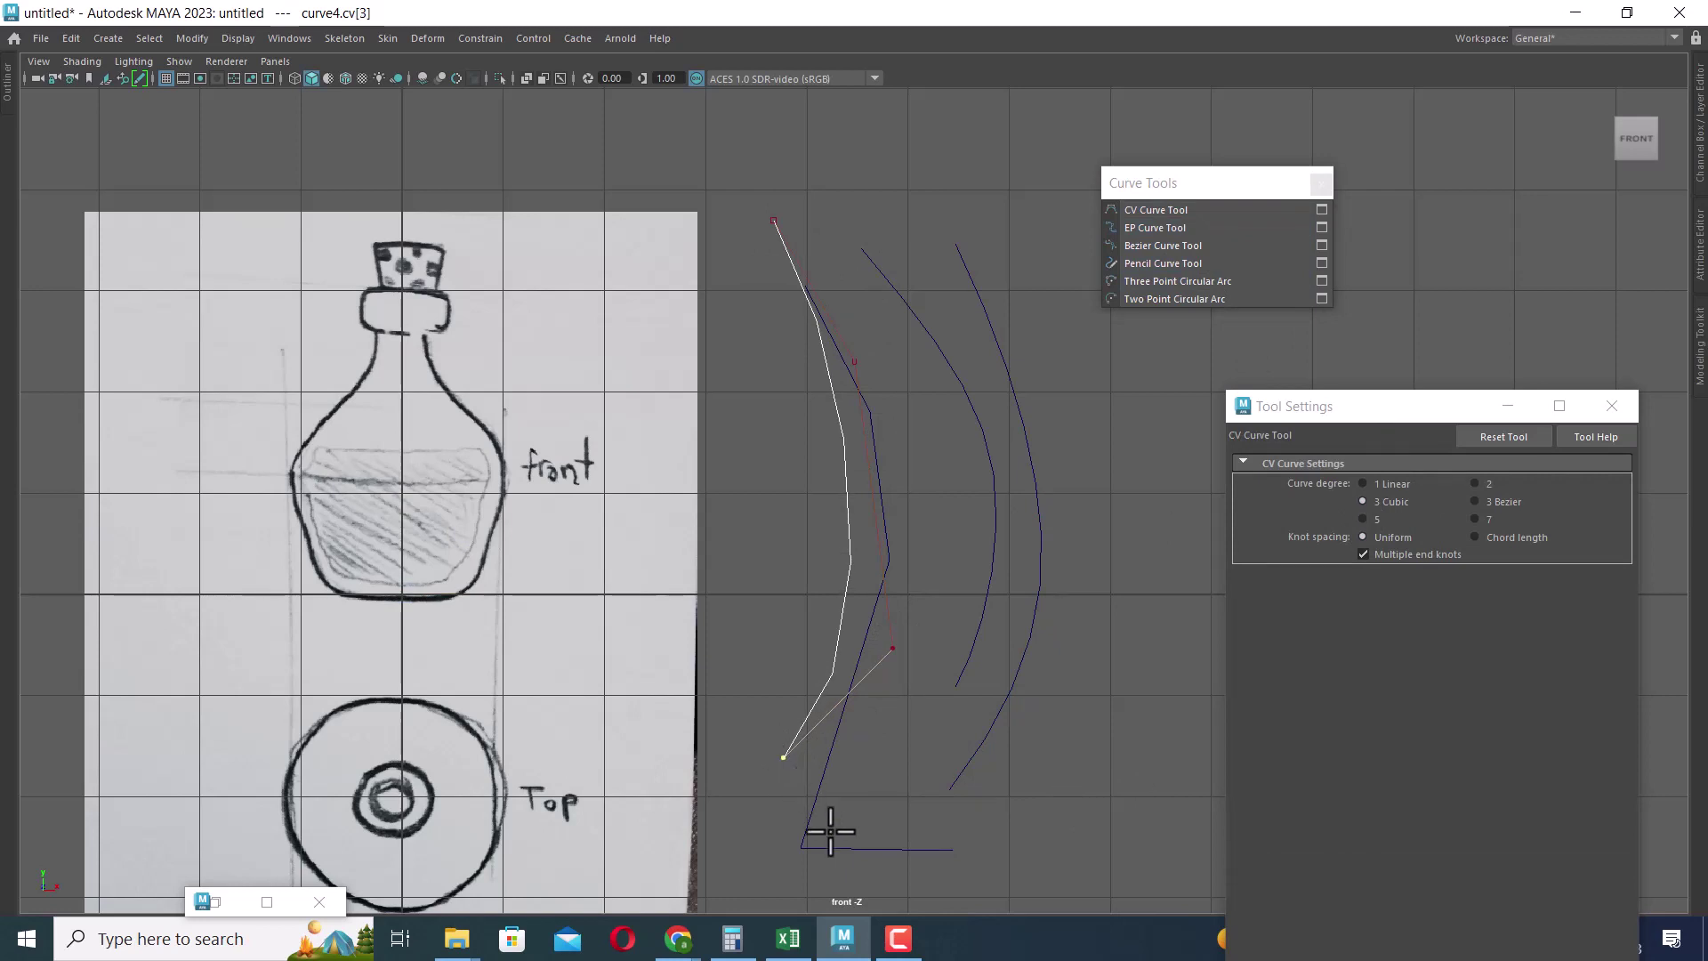
click(860, 842)
click(1139, 757)
click(1162, 720)
key(Return)
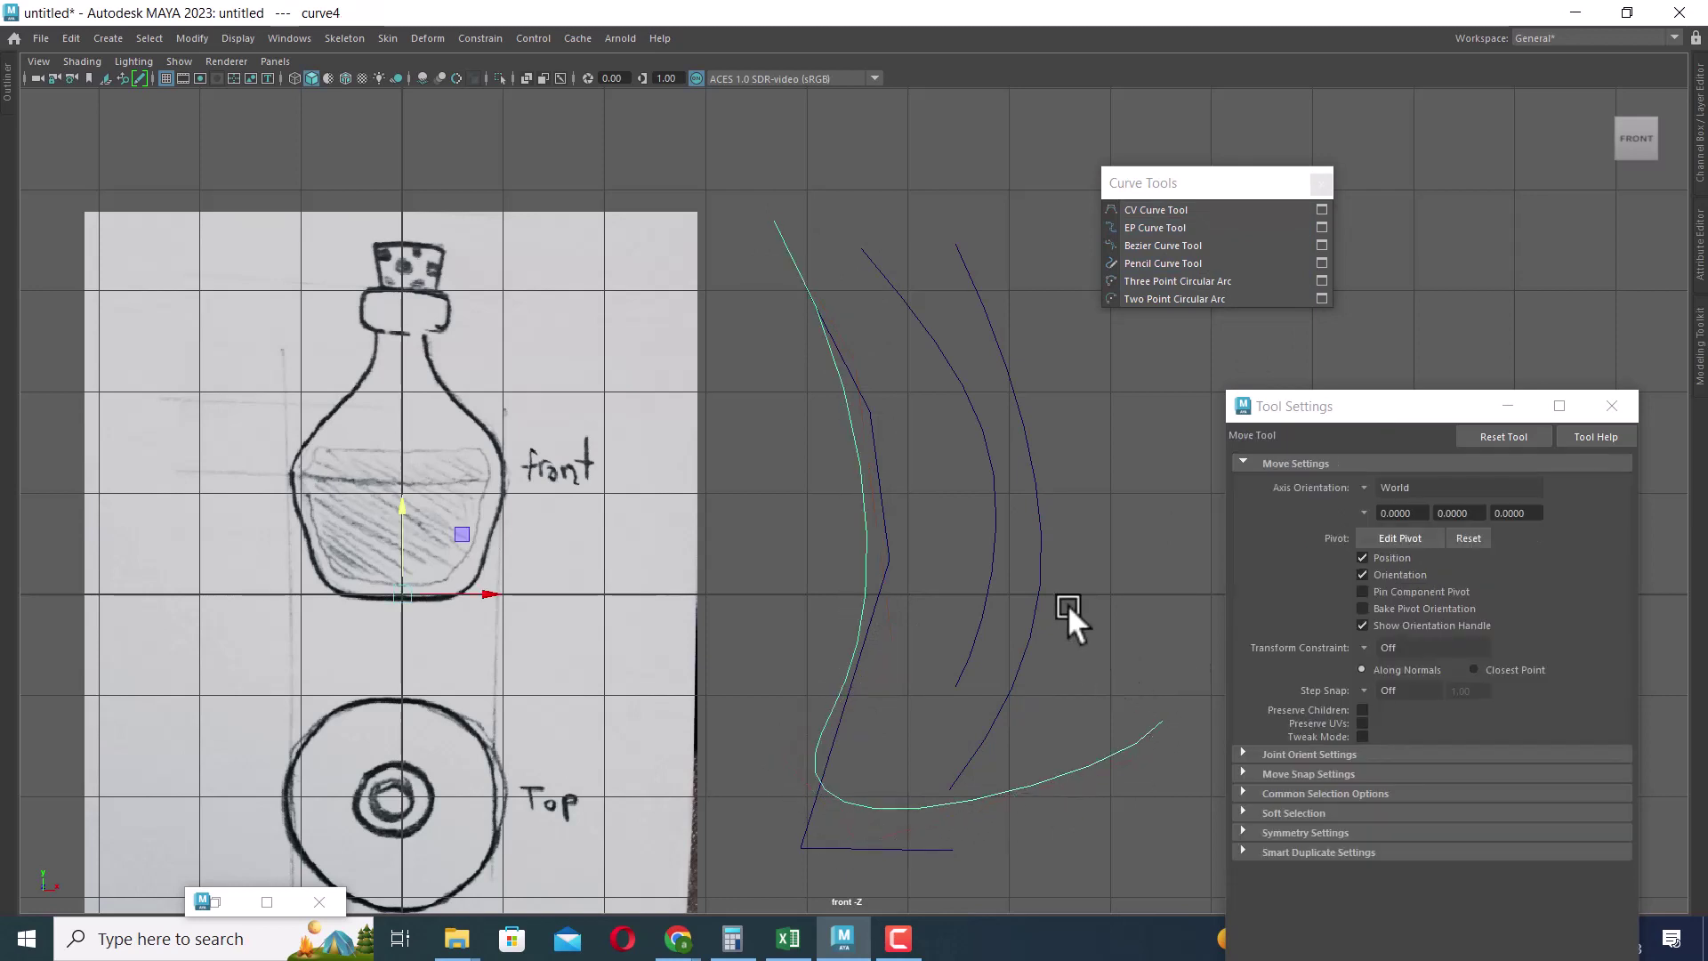
Set the CV curve degree to 3 Bezier and draw an S-shaped curve with a flat base in the empty space beyond the existing curves.
alt+middle_drag(1076, 608, 721, 524)
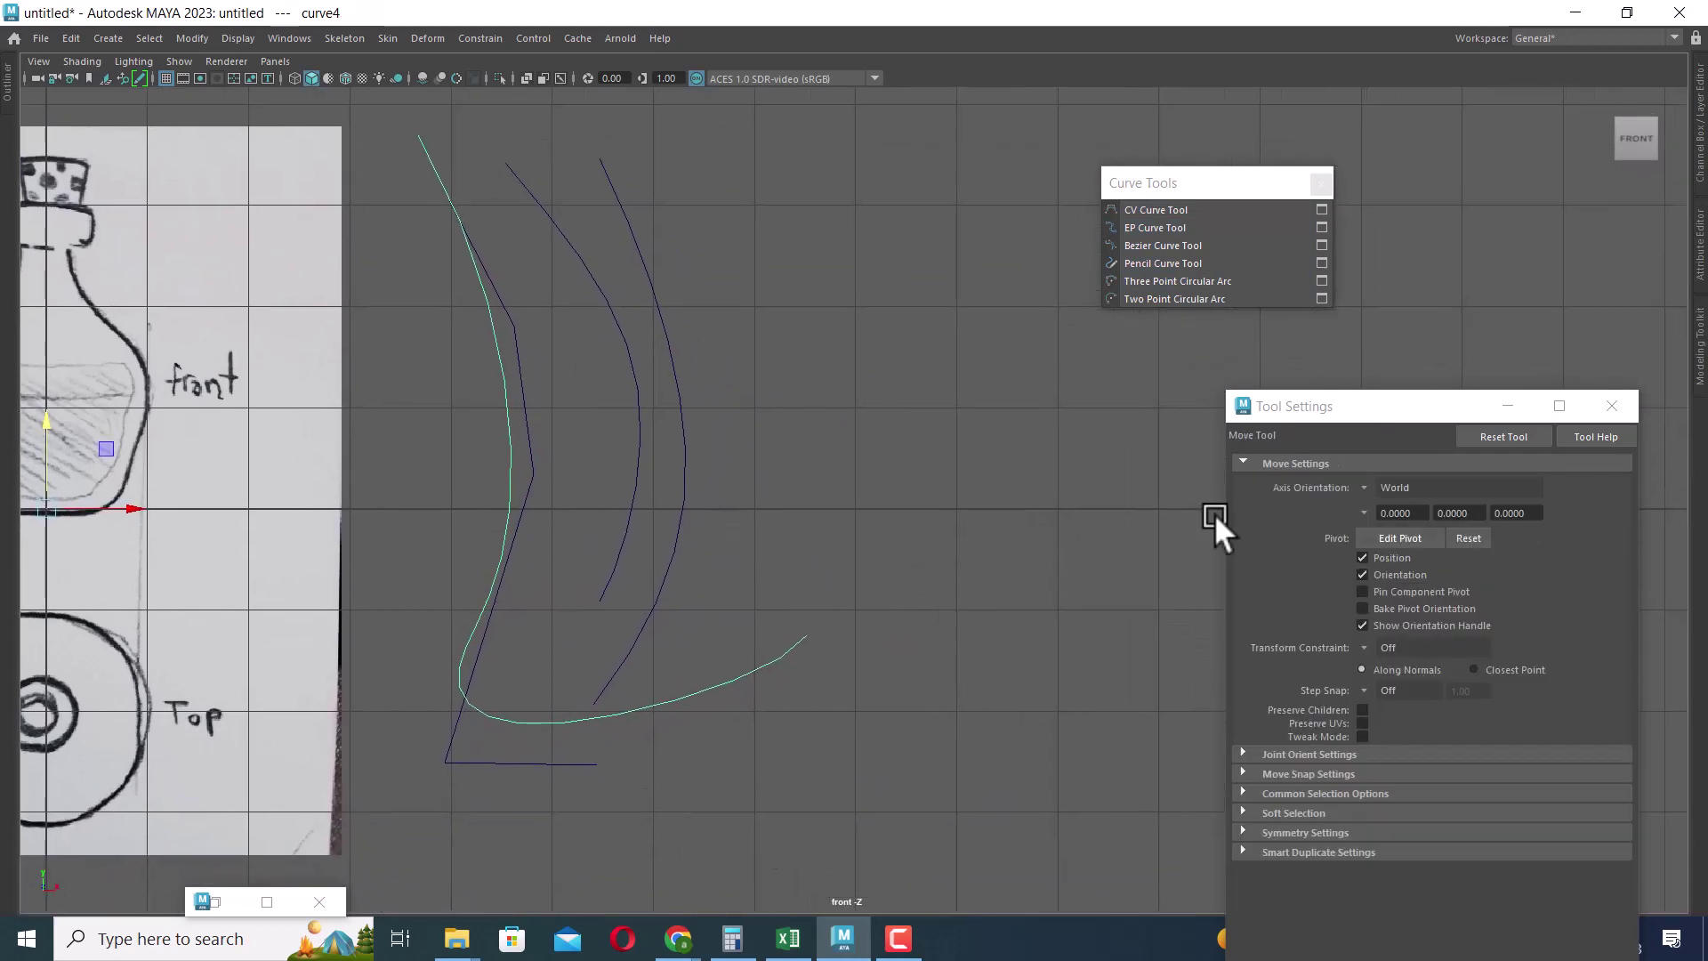
click(1226, 209)
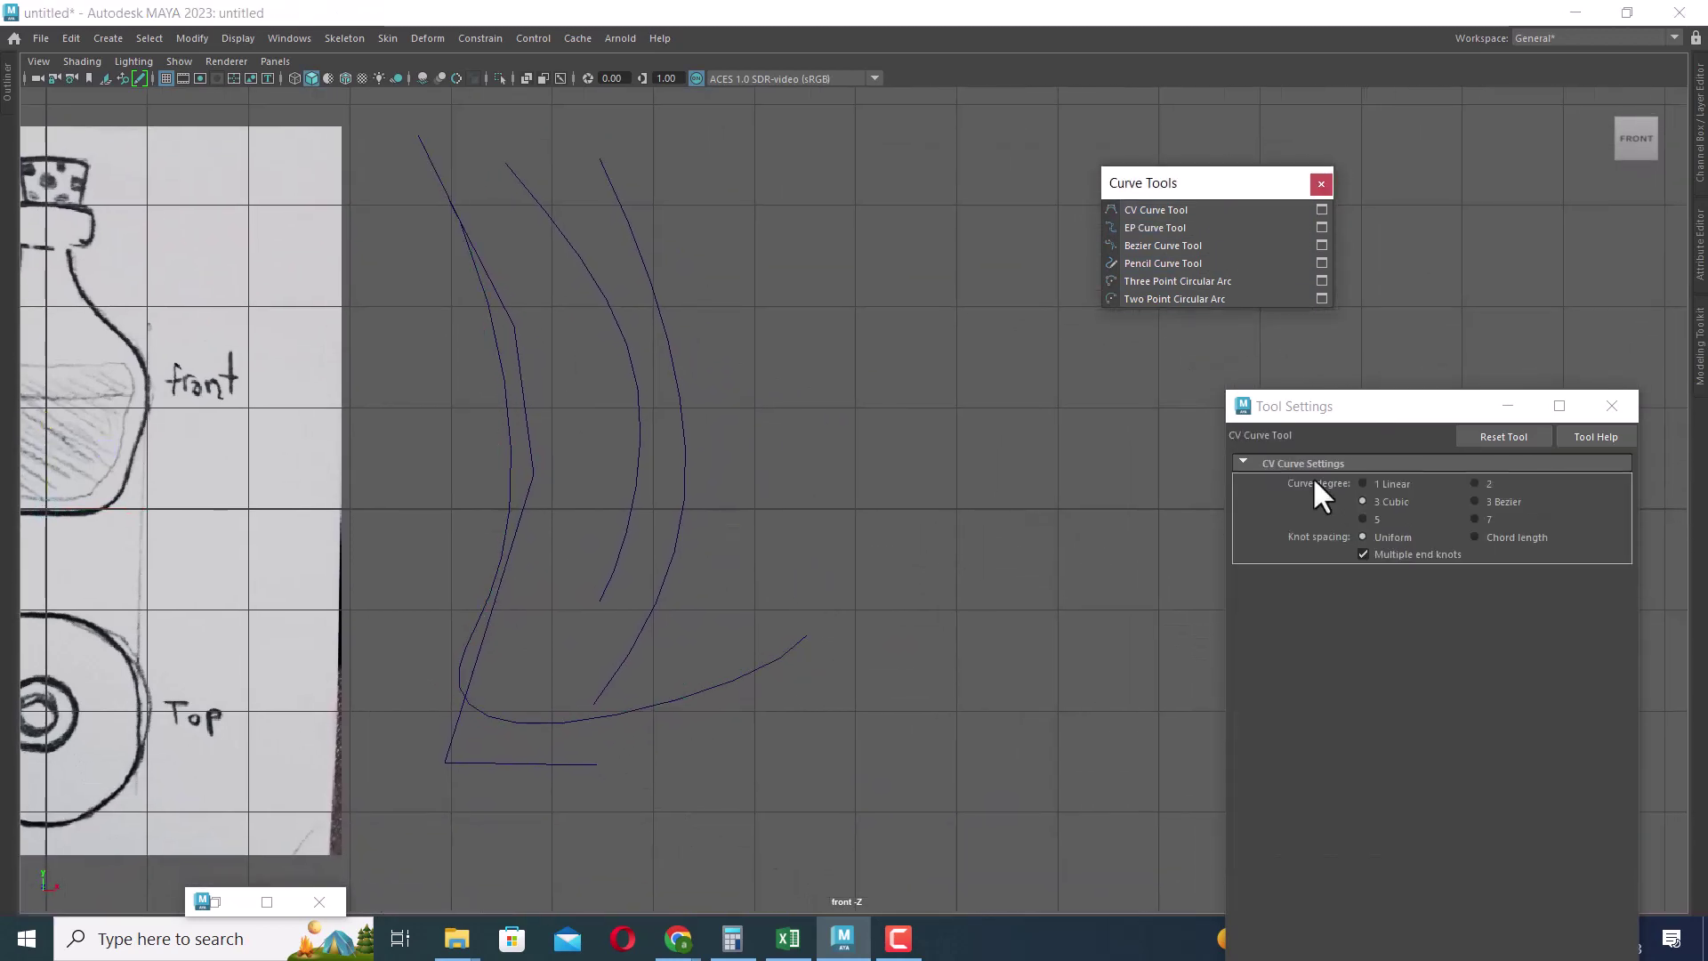
click(1495, 504)
click(809, 152)
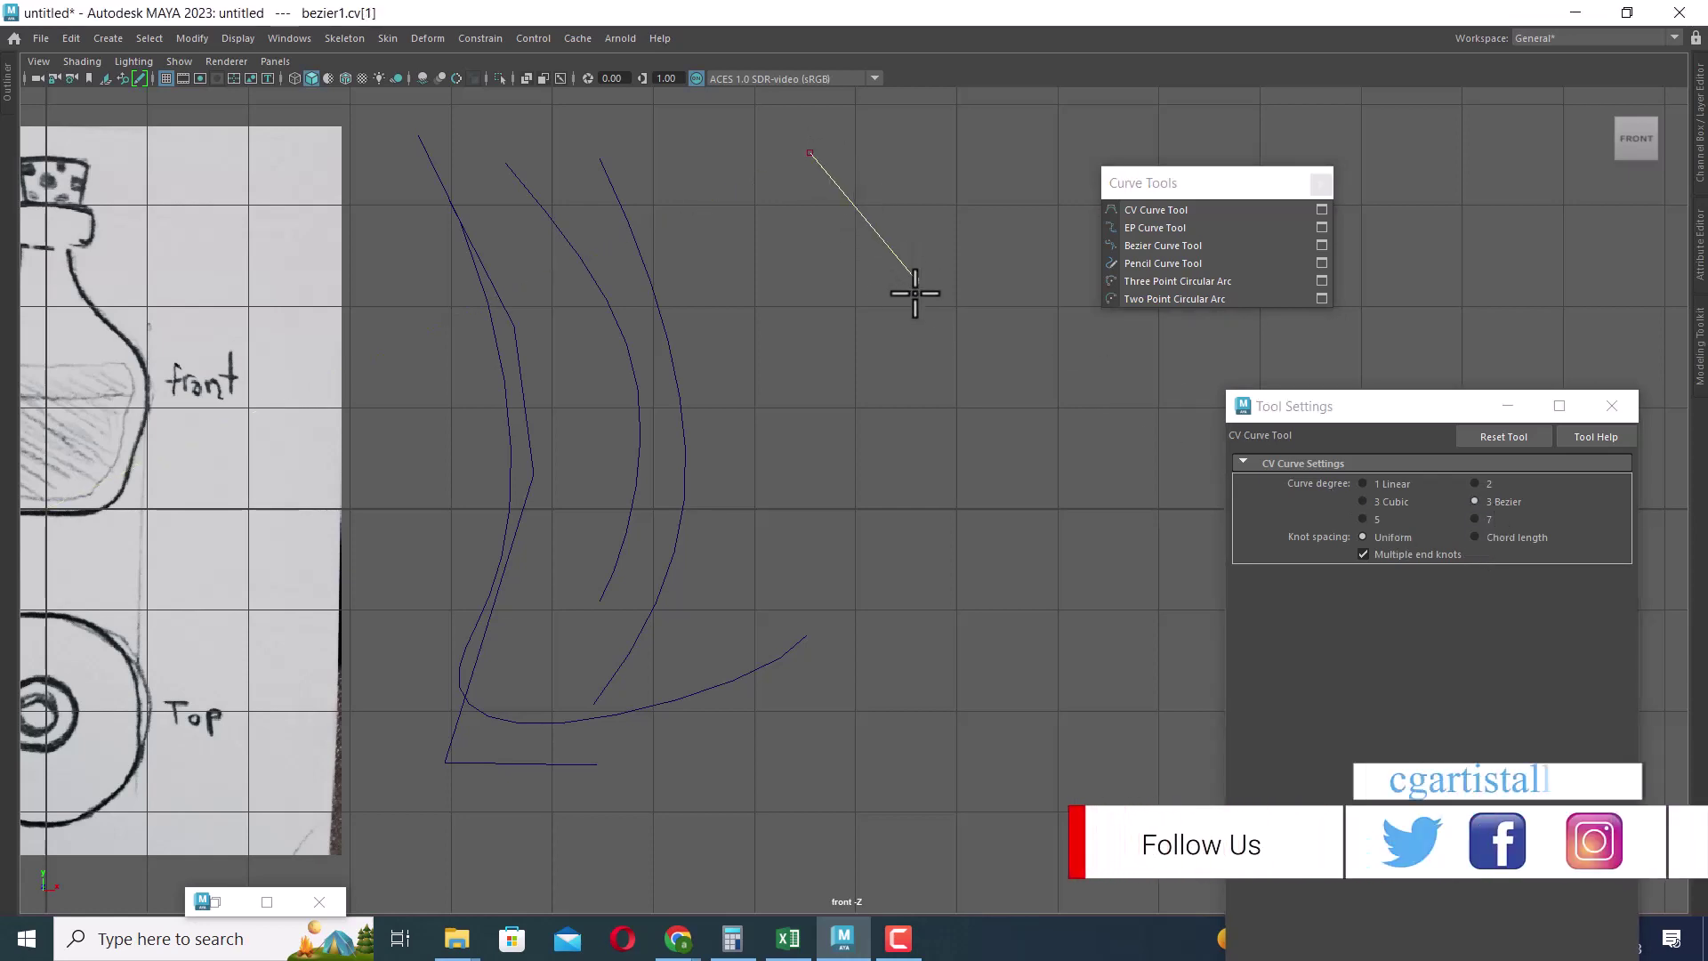
click(916, 281)
click(822, 491)
drag(832, 614, 891, 698)
drag(1008, 707, 1053, 763)
alt+middle_drag(1068, 705, 723, 613)
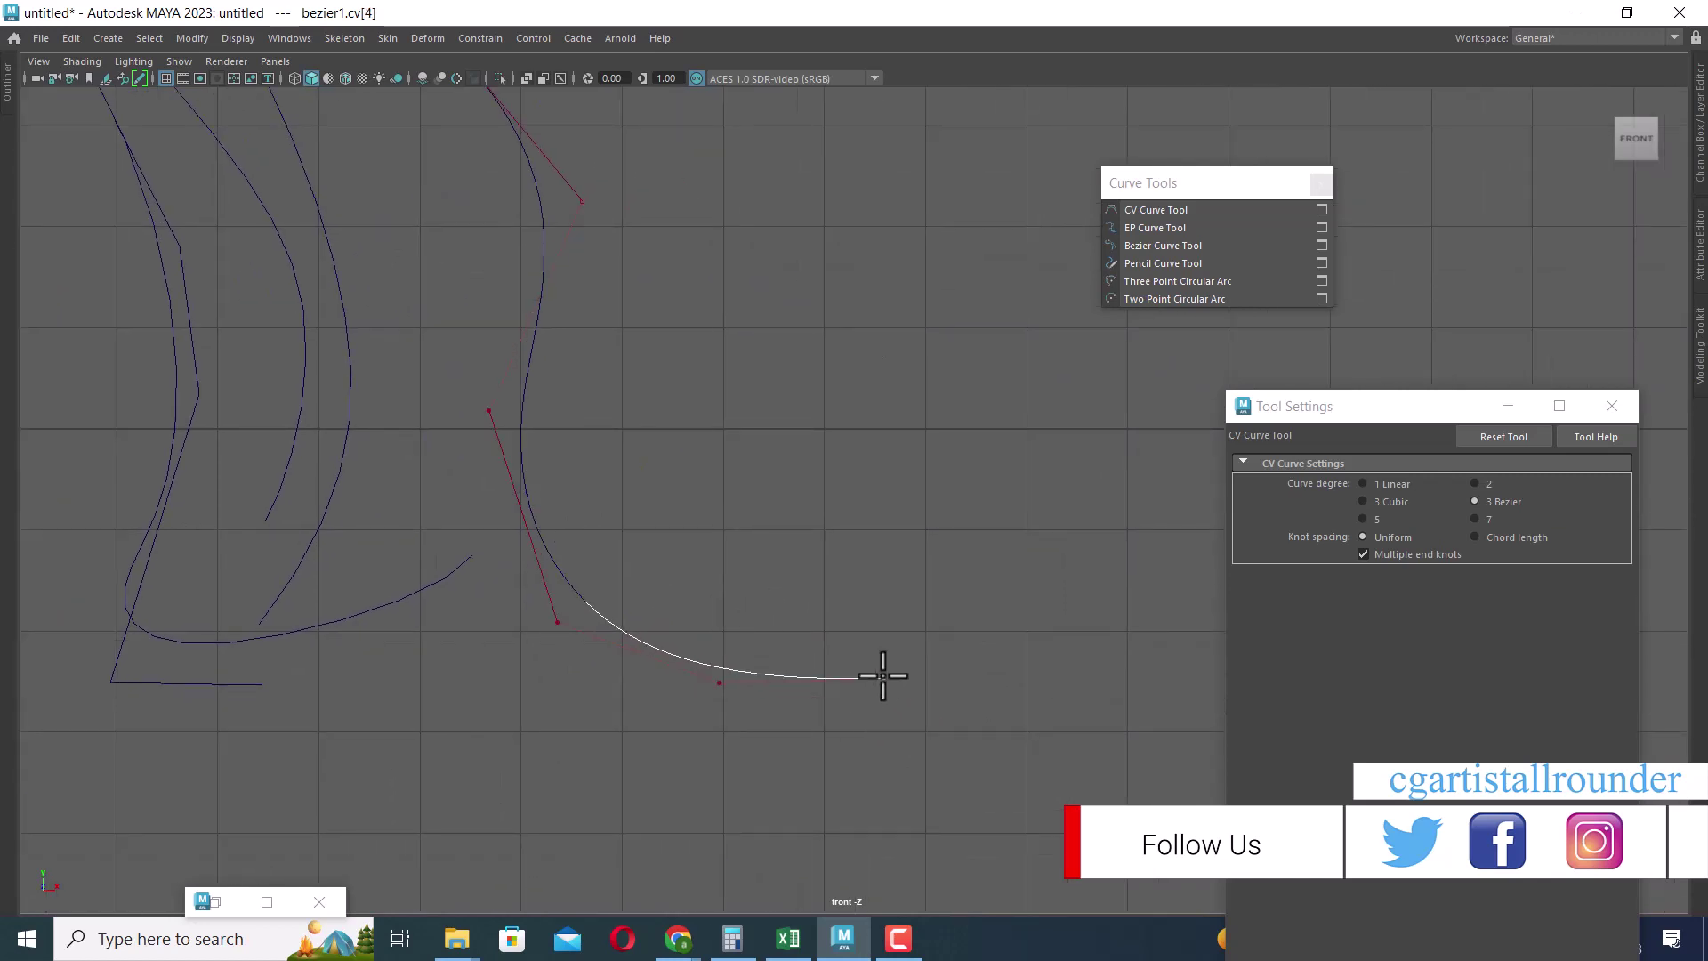
drag(852, 684, 903, 675)
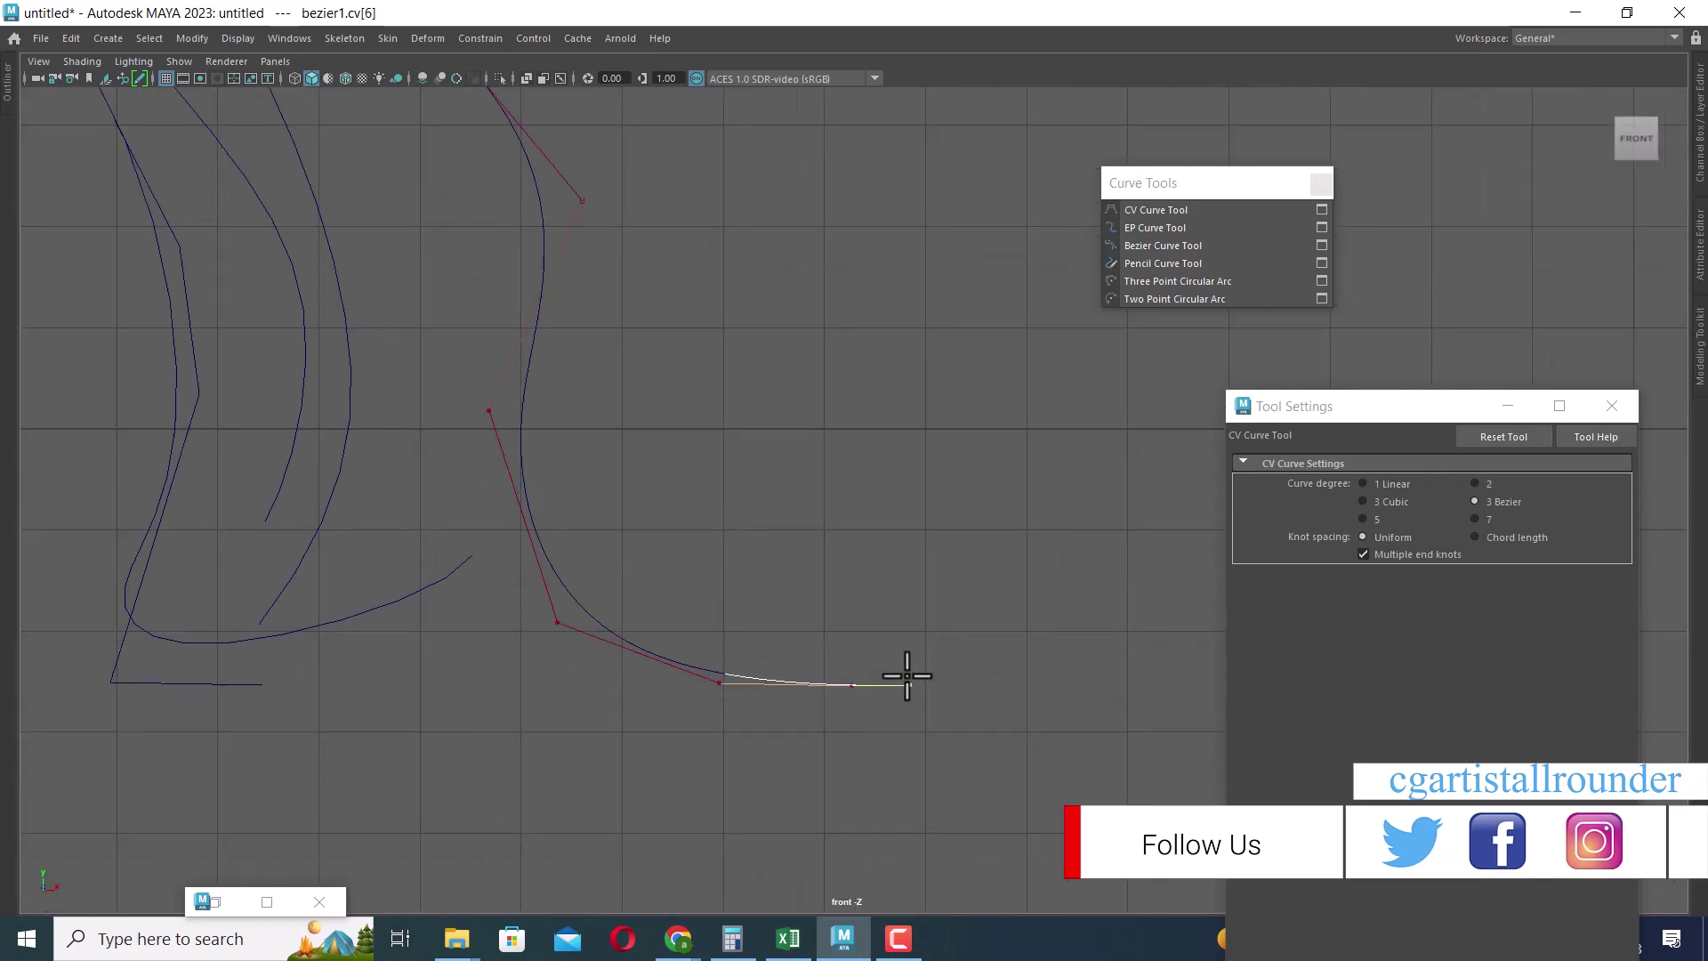
key(w)
Show the Bezier curve's control vertices and move its upper tangent handles outward to give the upper half a fuller bulge.
alt+middle_drag(686, 430, 905, 595)
scroll(905, 595, down, 1)
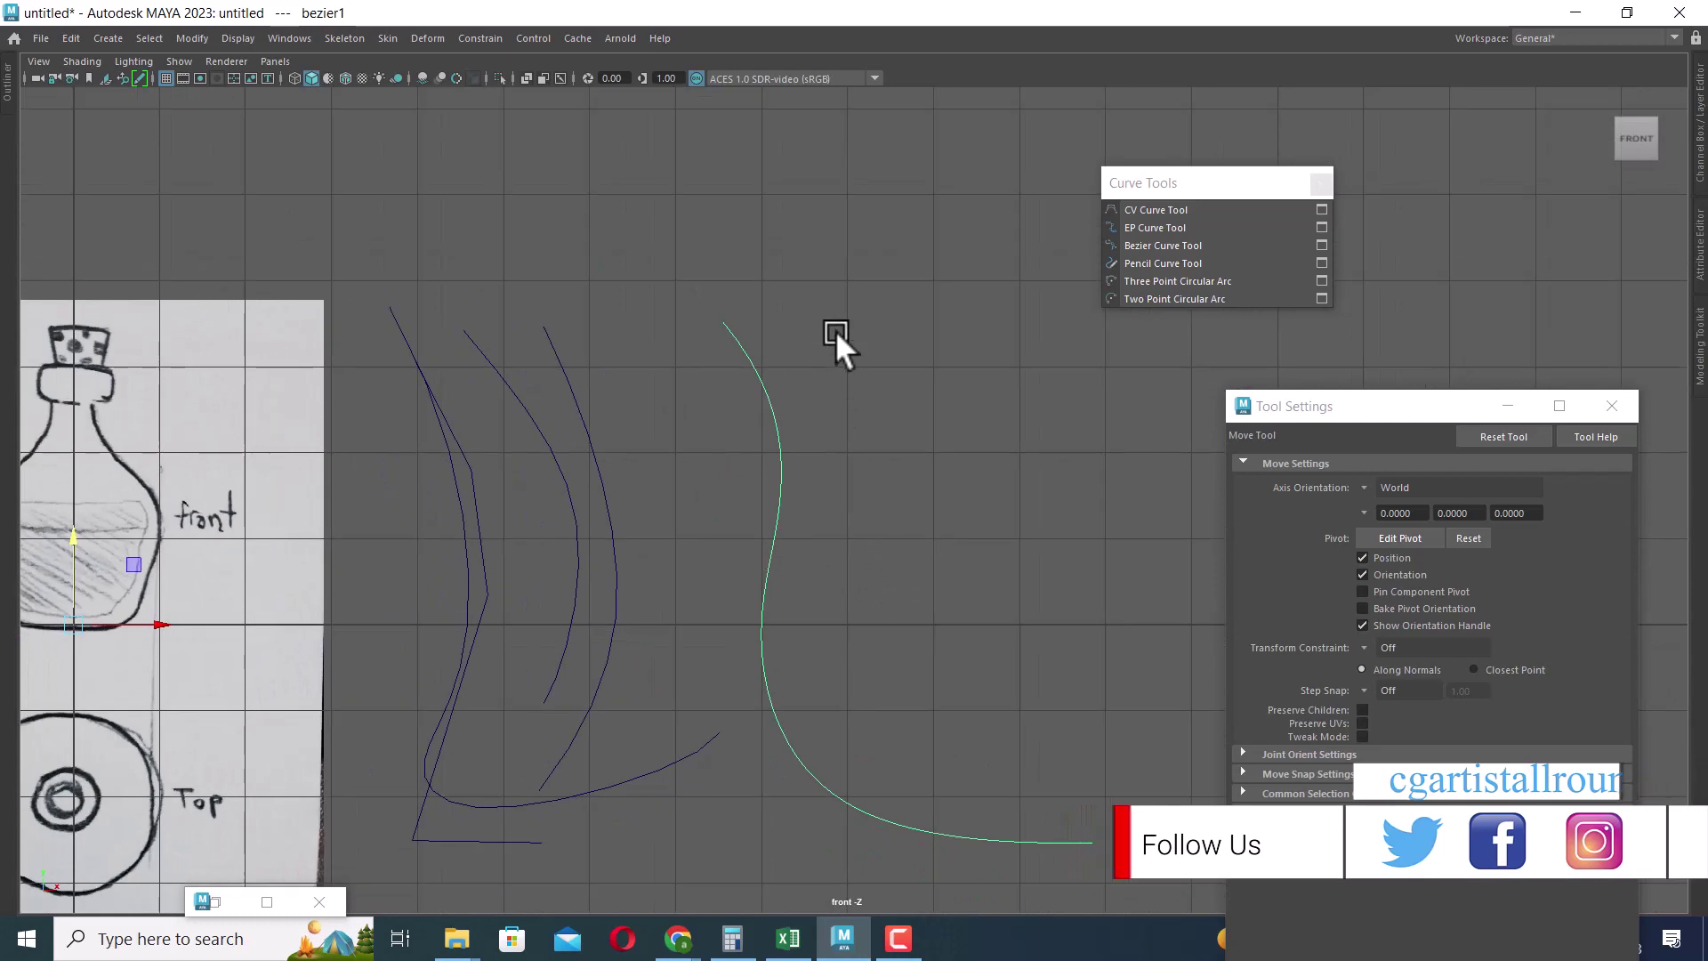
right_drag(831, 291, 509, 249)
click(722, 322)
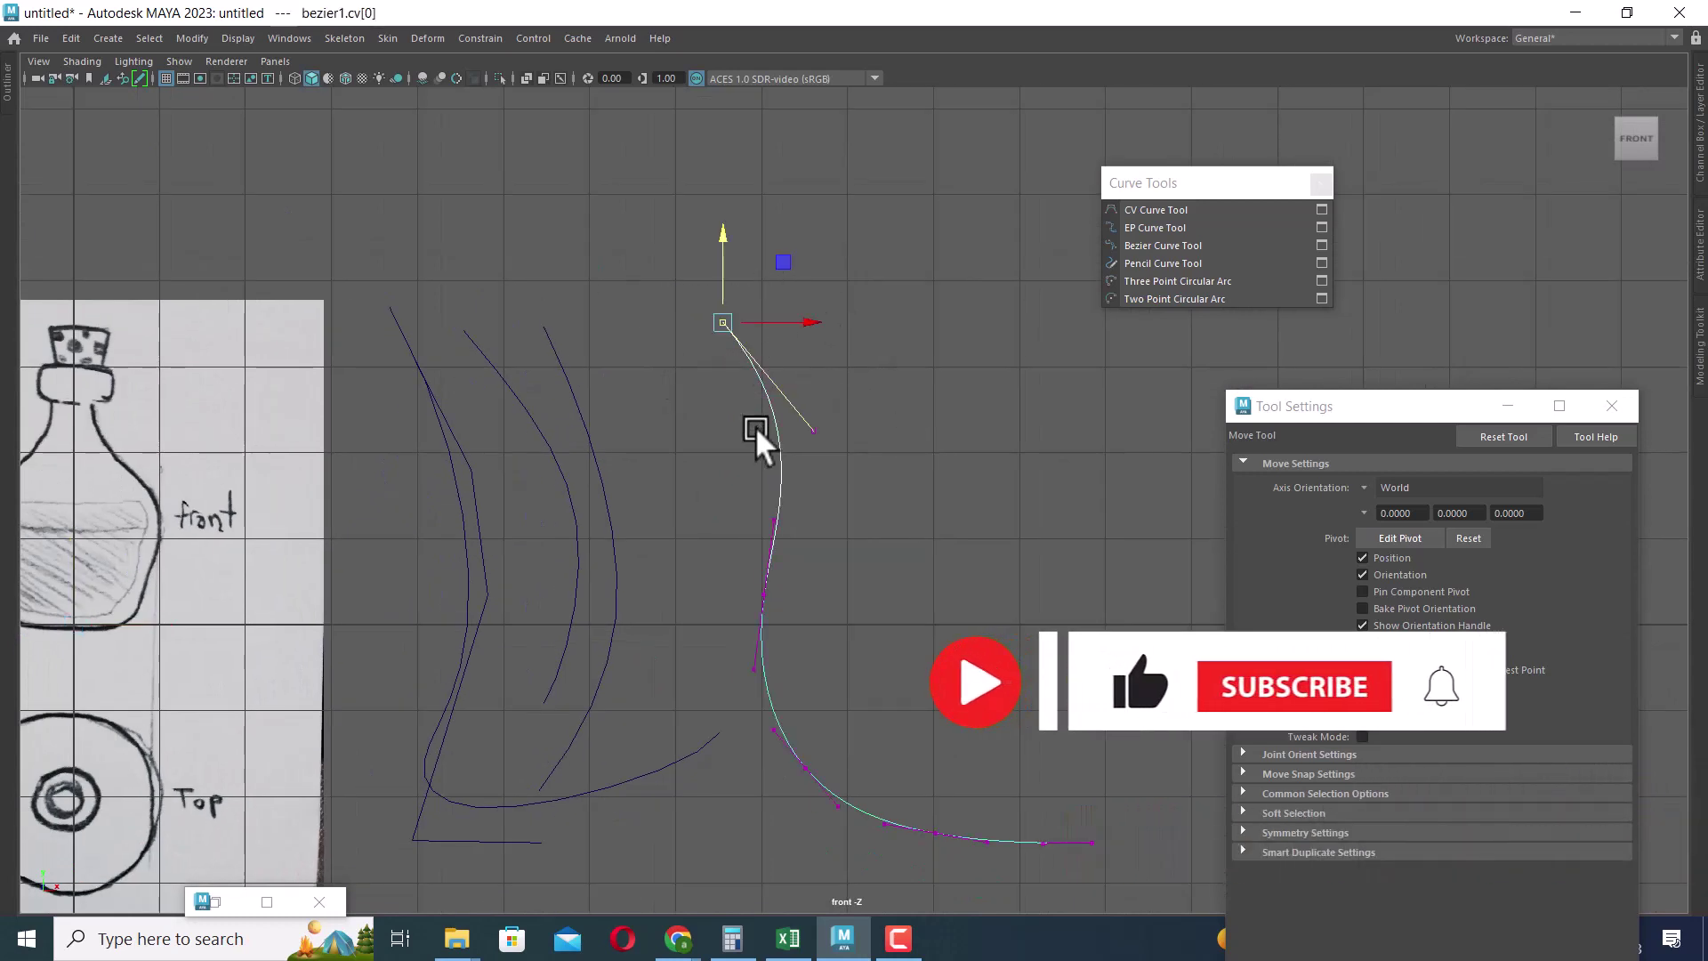
scroll(872, 537, up, 1)
click(809, 423)
drag(808, 427, 860, 381)
mouse_move(816, 493)
mouse_down()
mouse_move(722, 558)
mouse_move(846, 489)
mouse_move(825, 494)
mouse_up()
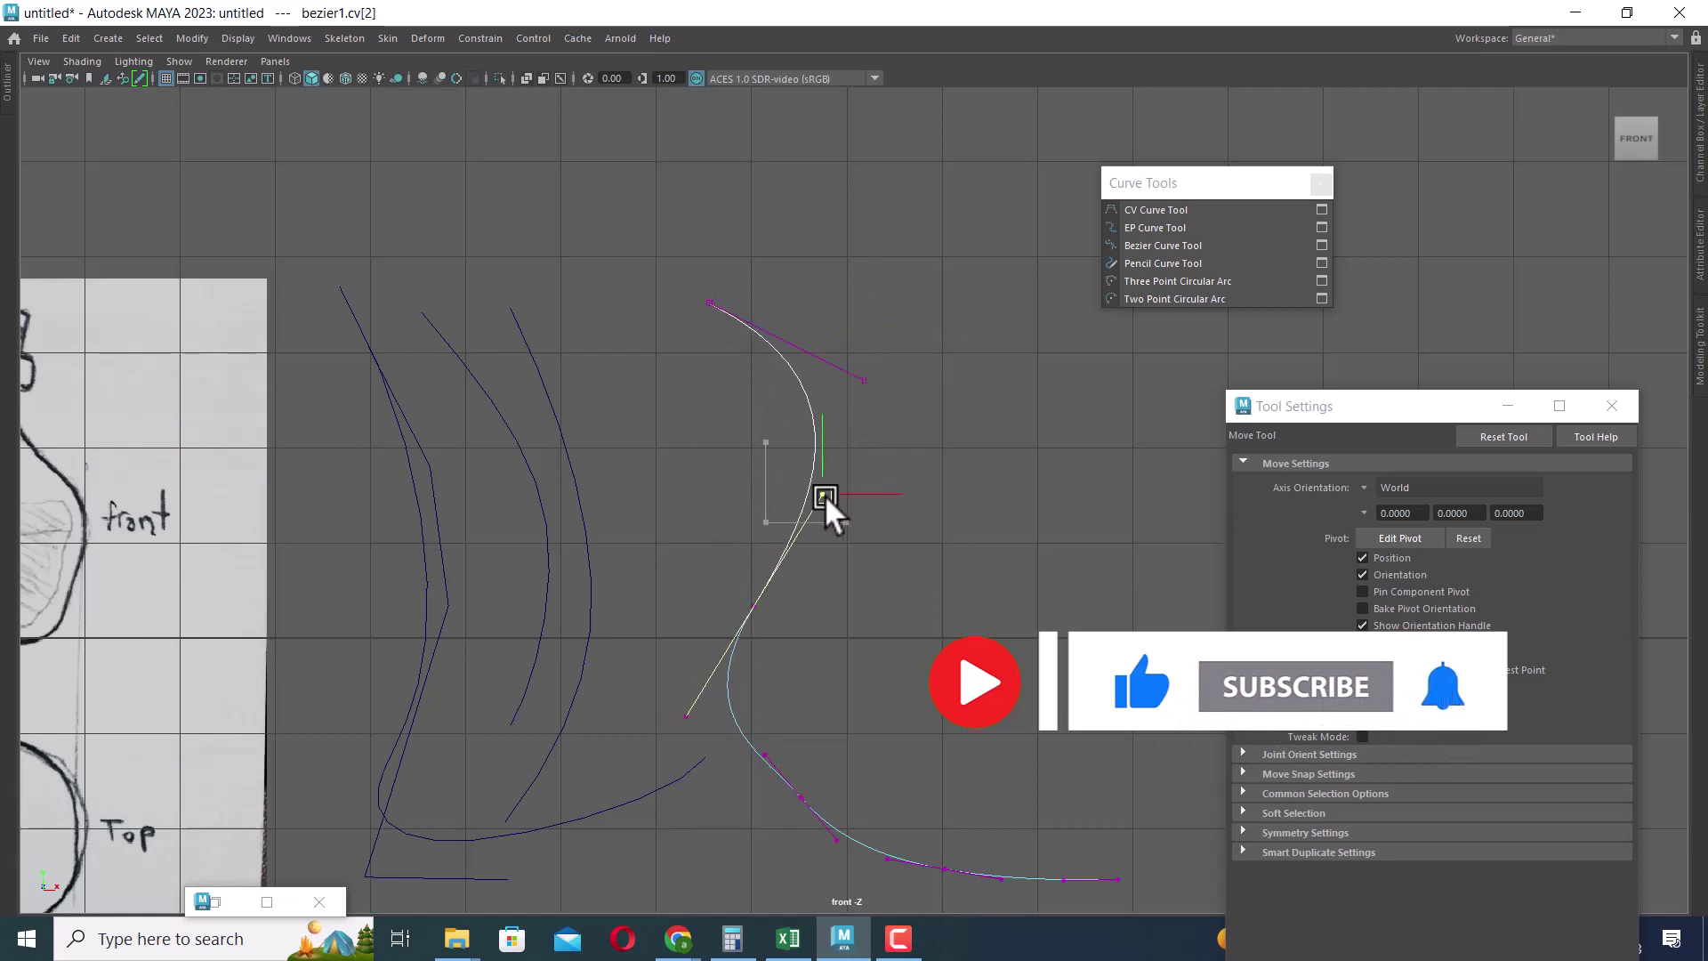
Reposition the Bezier curve's lower anchor and adjust the tangent handle near the base to flatten the bottom of the curve.
click(765, 755)
drag(765, 754, 774, 825)
click(799, 798)
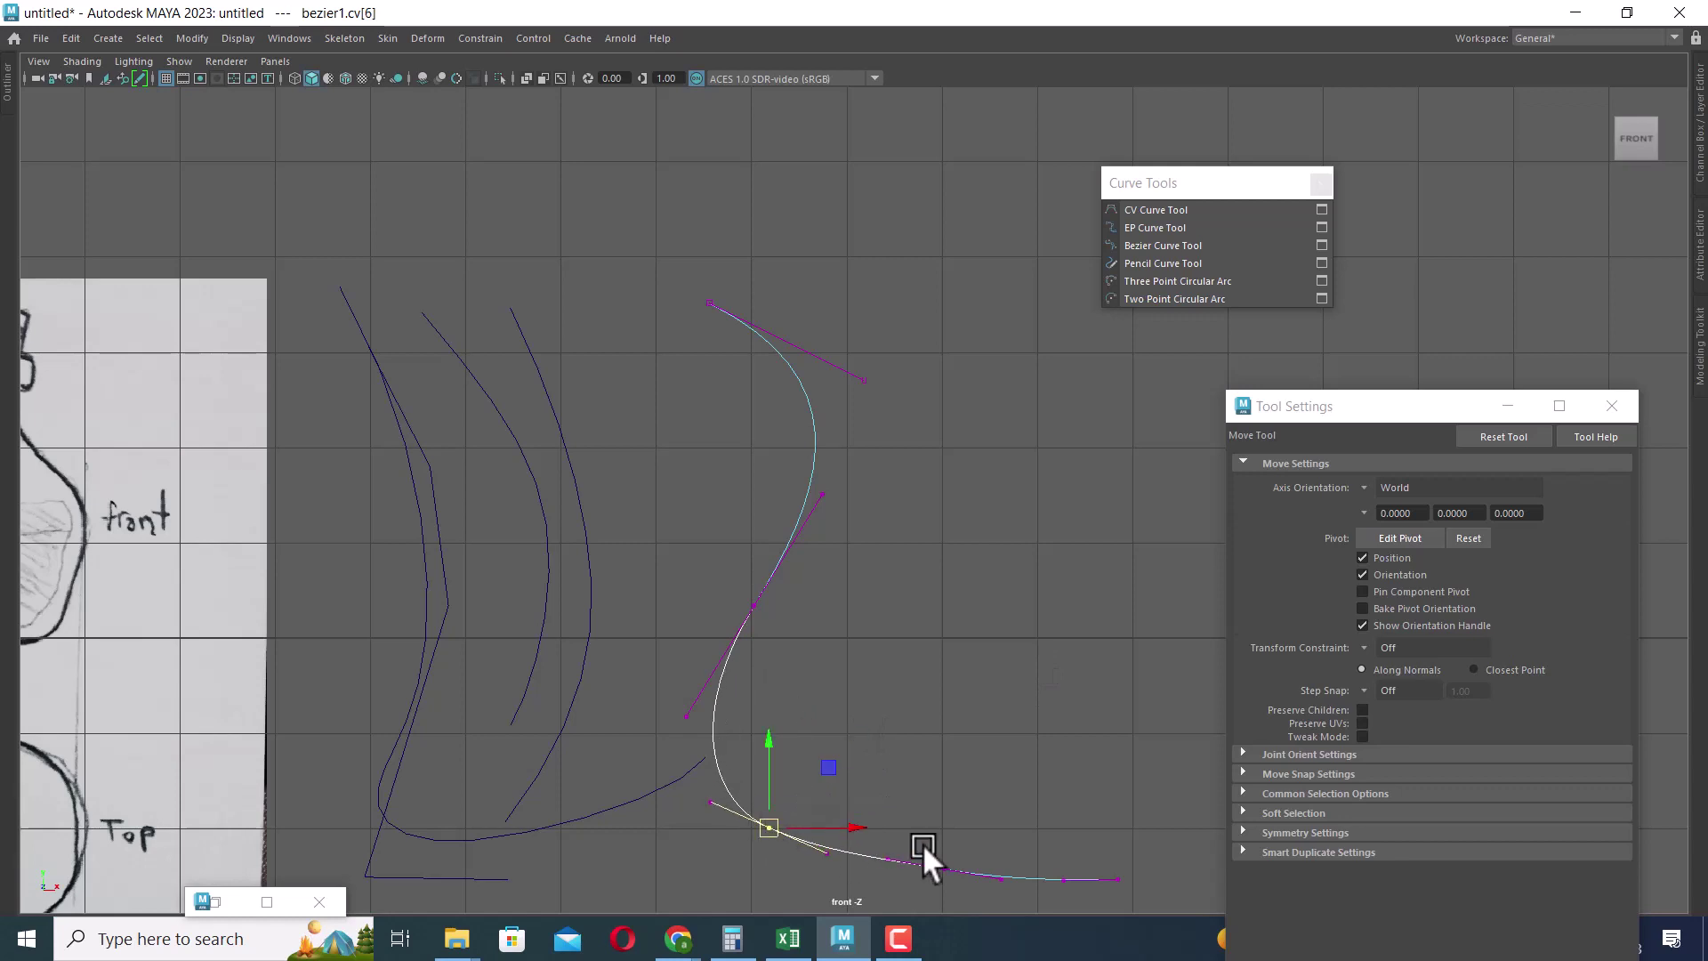
alt+middle_drag(922, 843, 831, 461)
scroll(881, 512, up, 1)
click(881, 515)
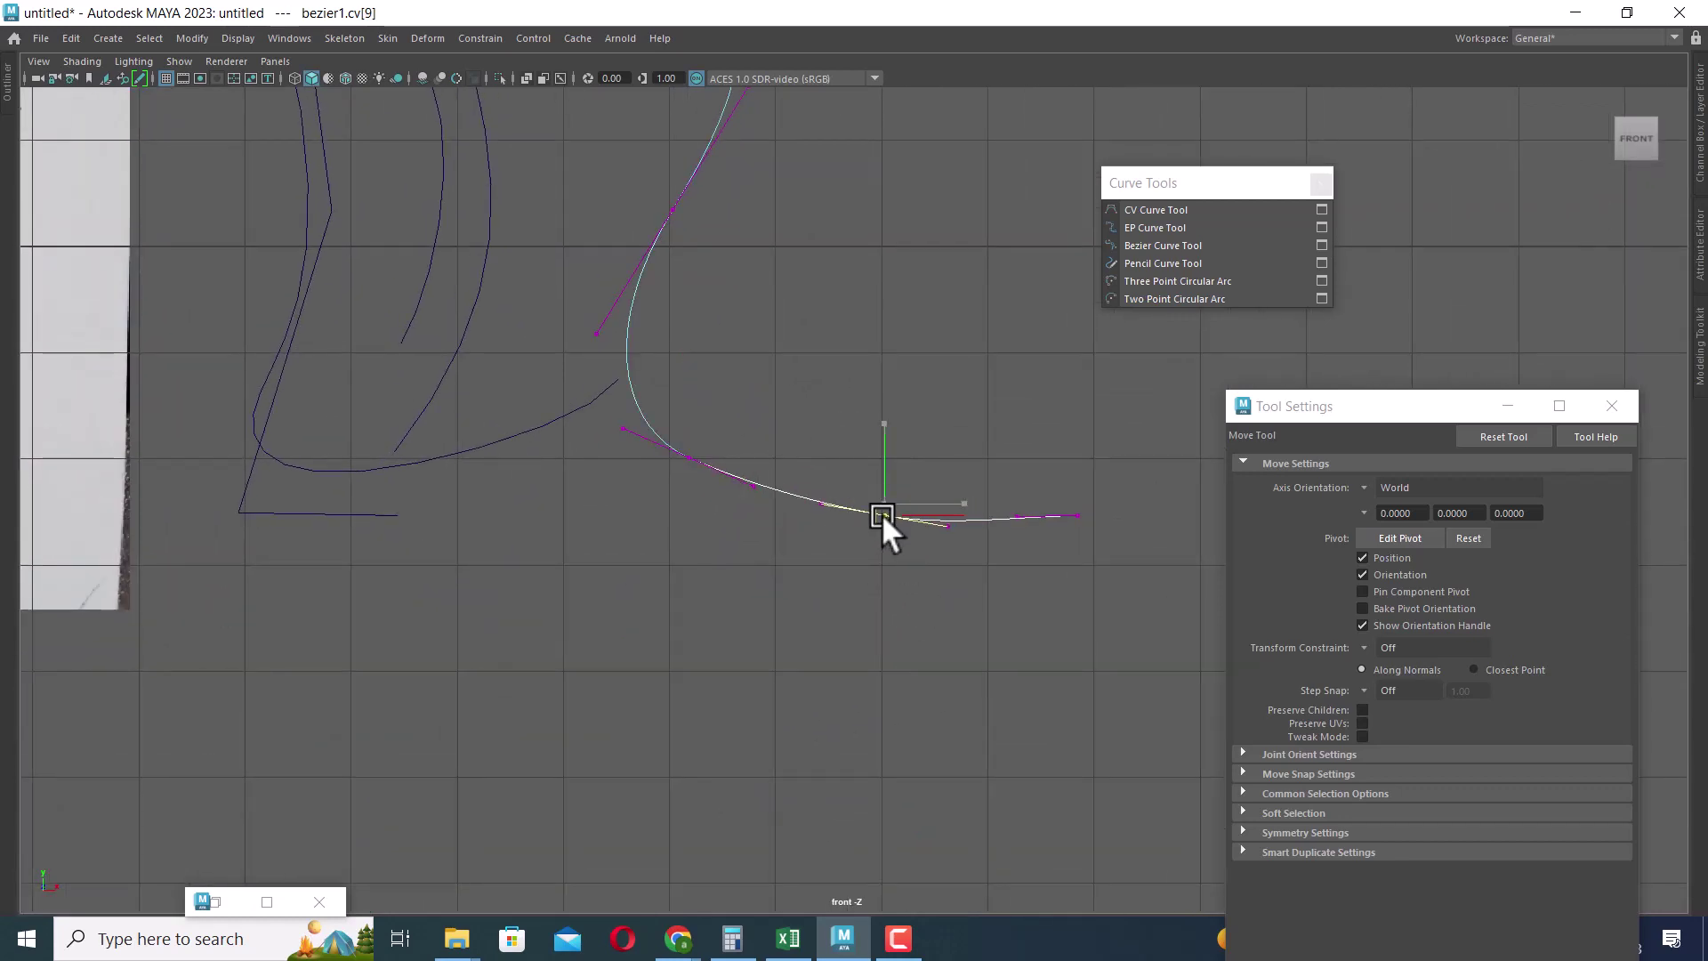
click(821, 505)
drag(818, 504, 818, 515)
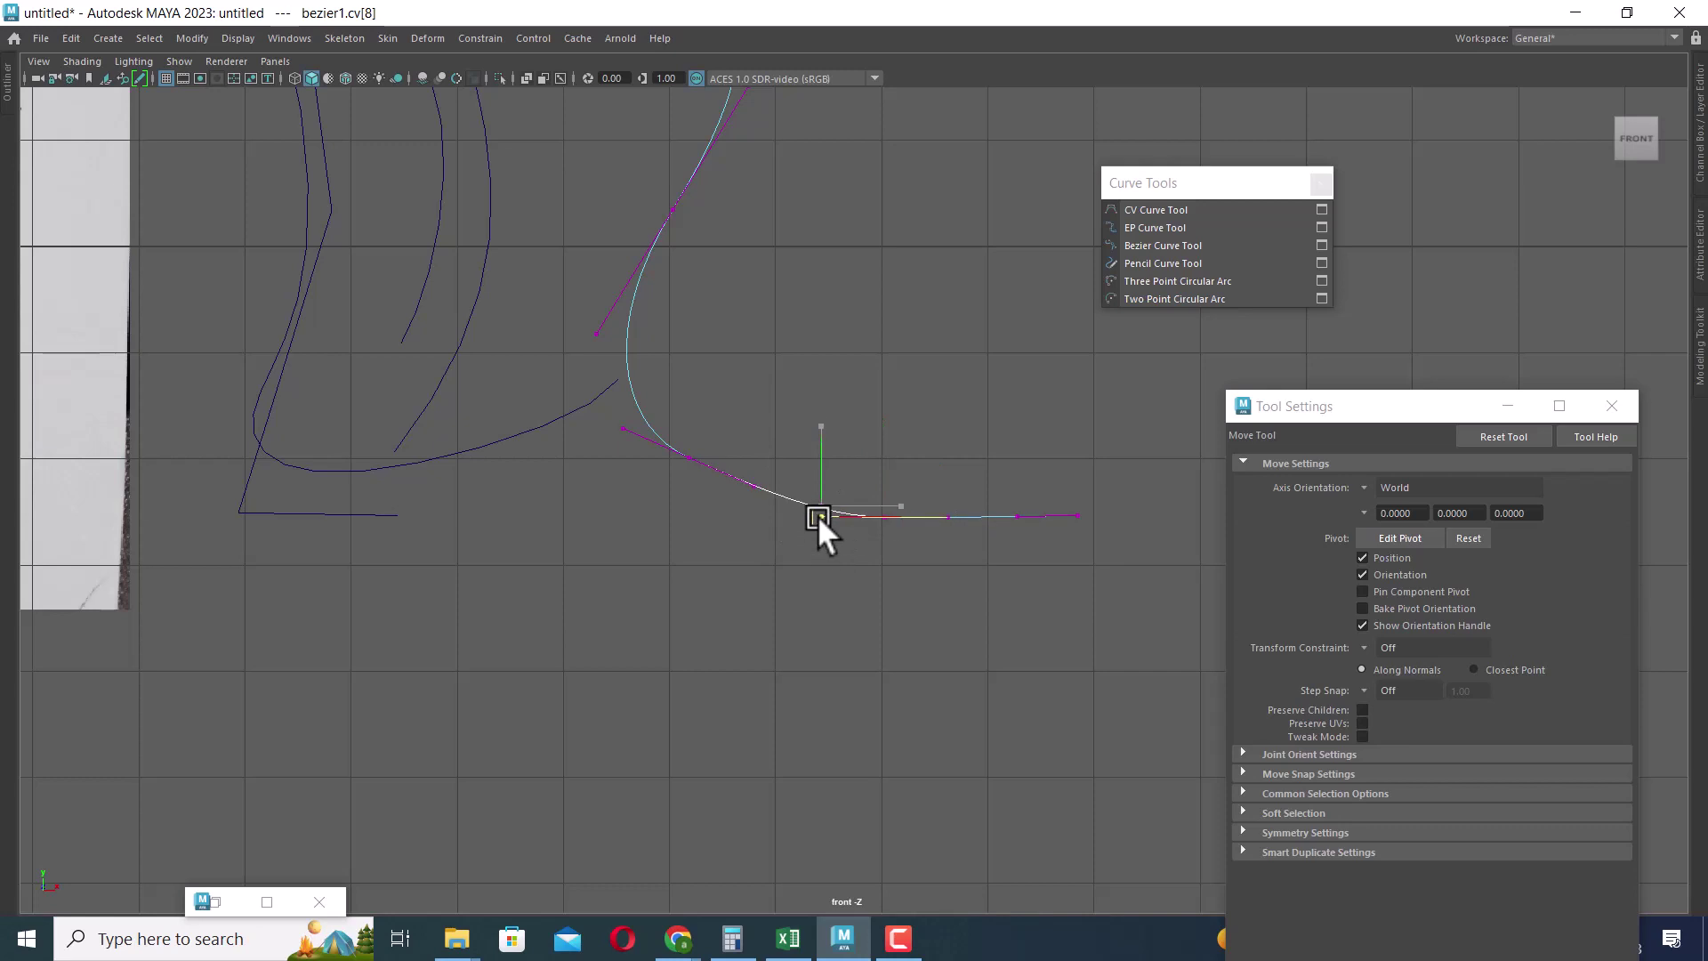
Select the cubic curve in object mode and move it horizontally beyond the Bezier curve.
alt+middle_drag(913, 382, 927, 516)
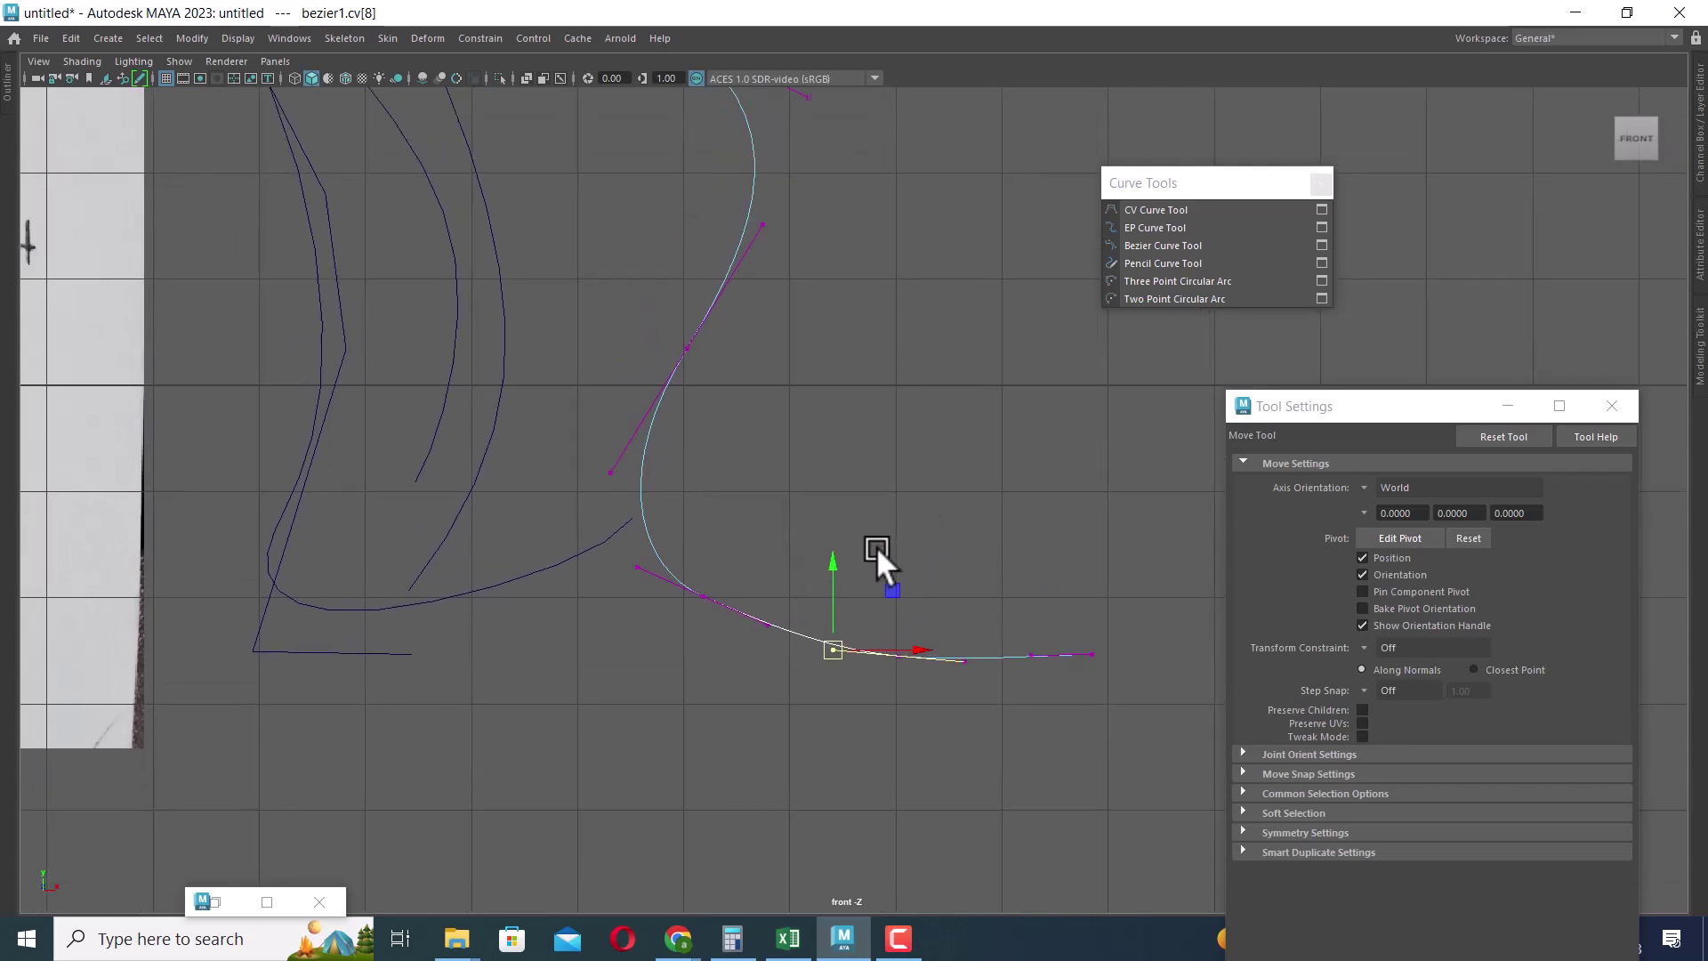
scroll(877, 547, down, 3)
click(717, 621)
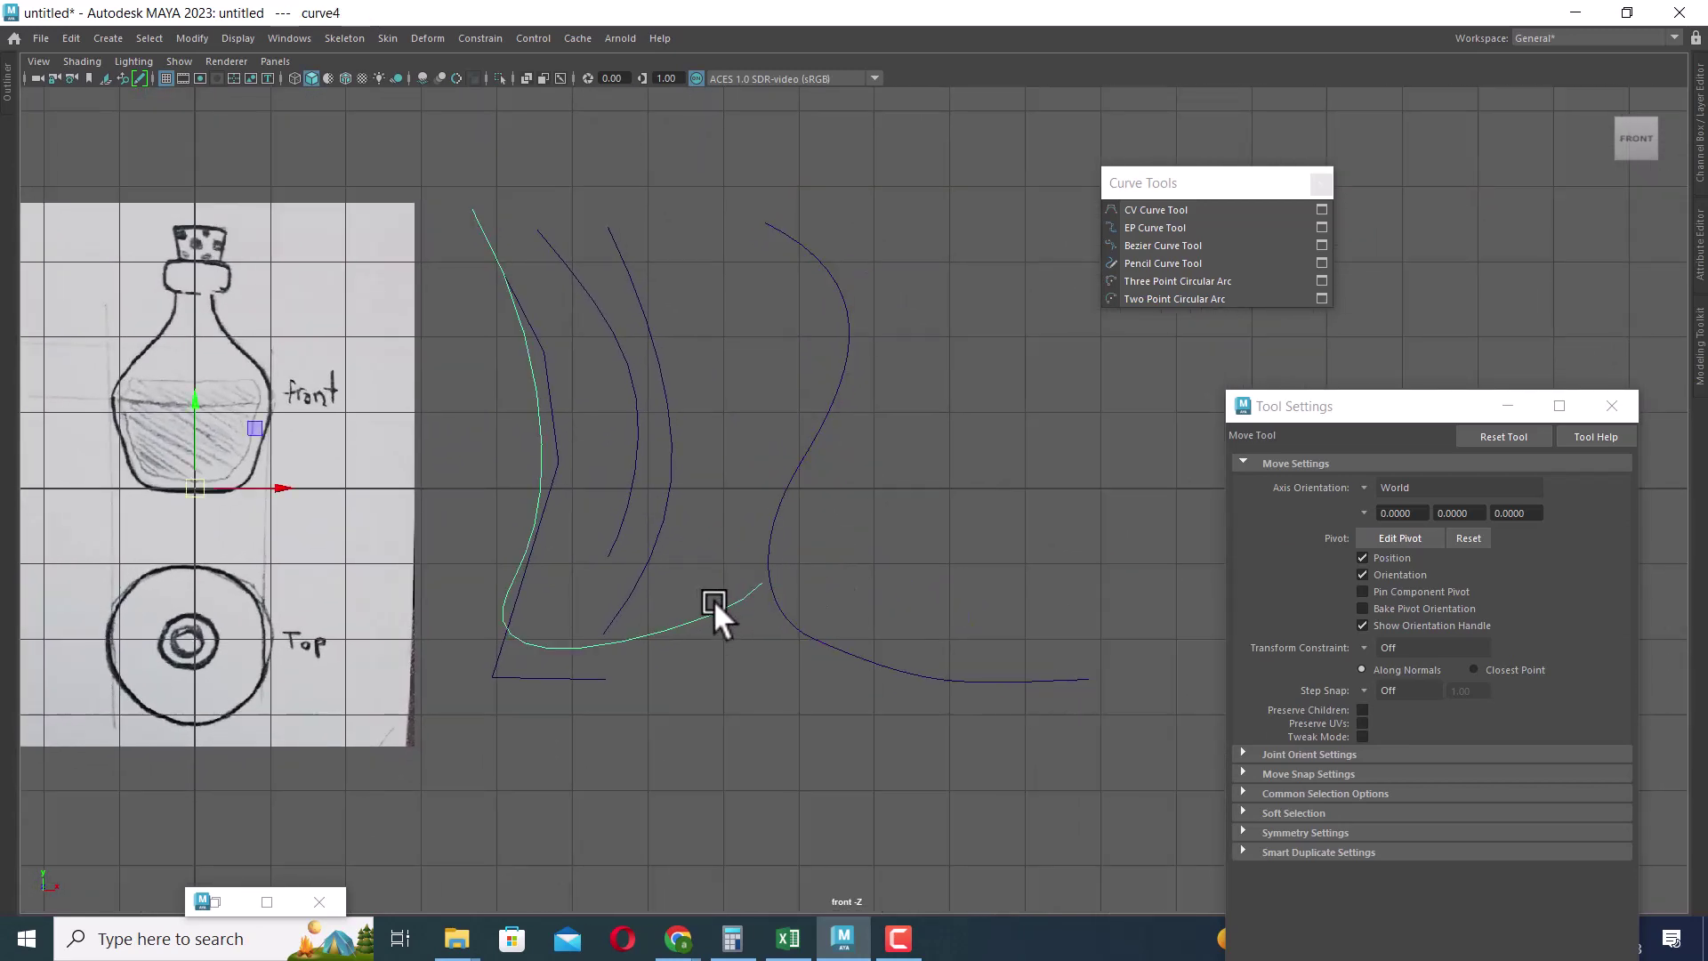
drag(271, 477, 863, 484)
alt+middle_drag(863, 484, 292, 467)
Show the cubic curve's control vertices and move the top three to form a rounded upper bulge narrowing inward.
right_drag(854, 238, 556, 226)
drag(642, 139, 565, 224)
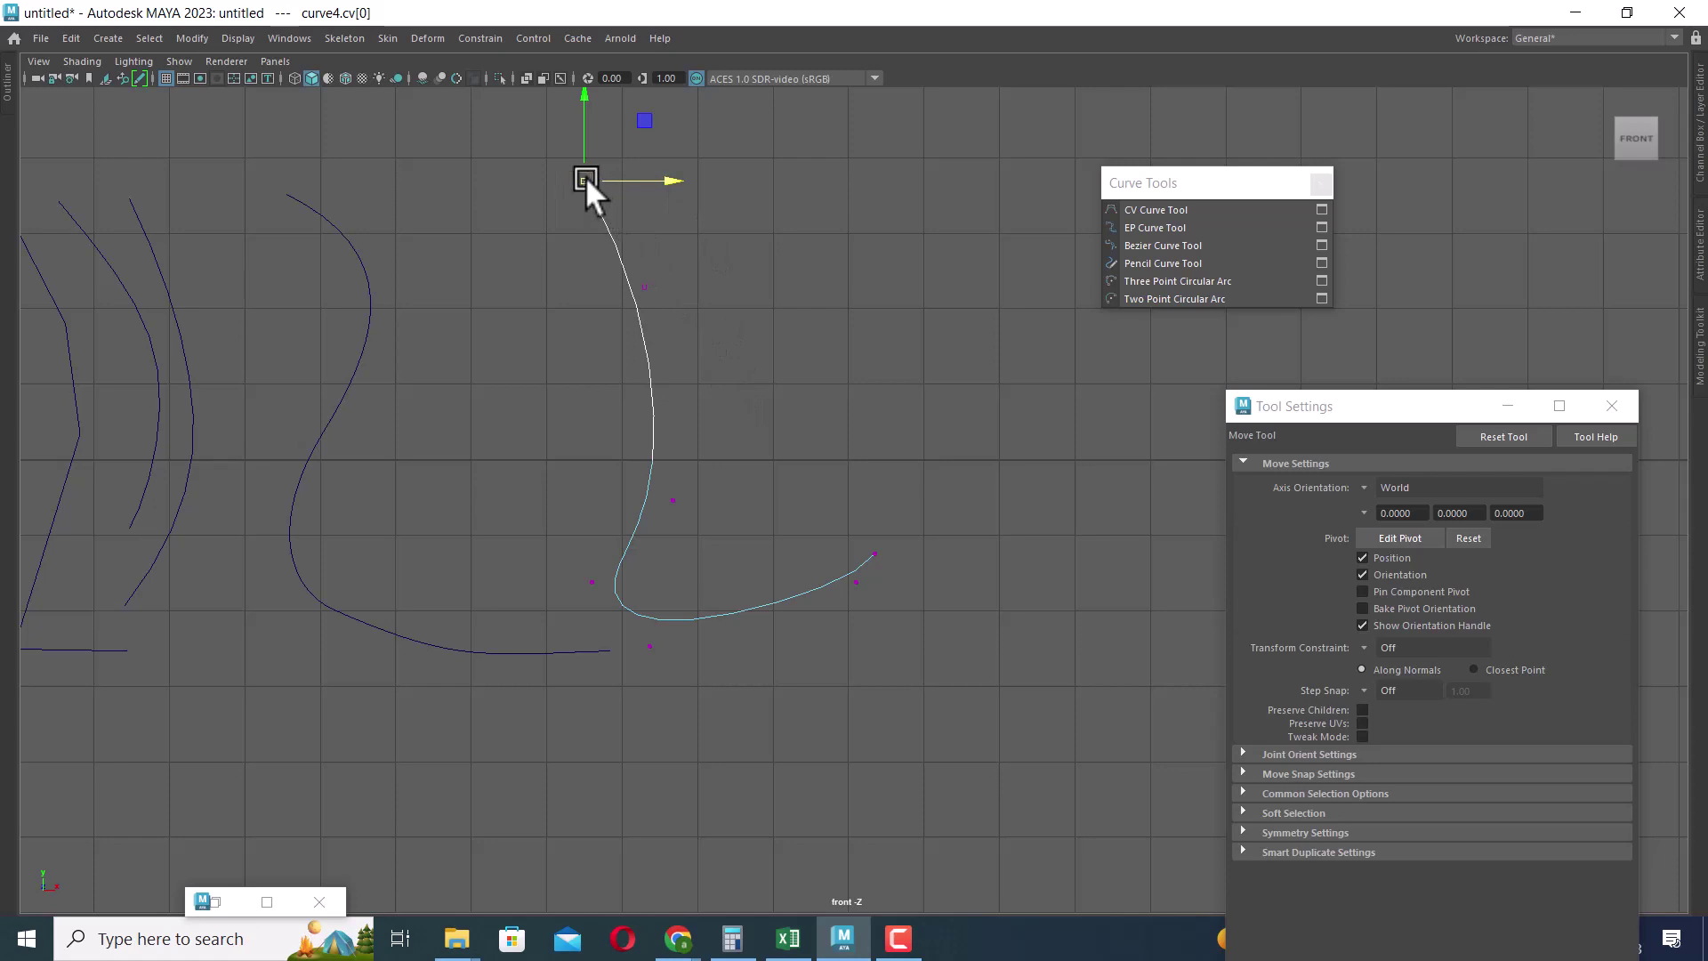
drag(585, 178, 527, 160)
click(644, 287)
drag(644, 287, 726, 200)
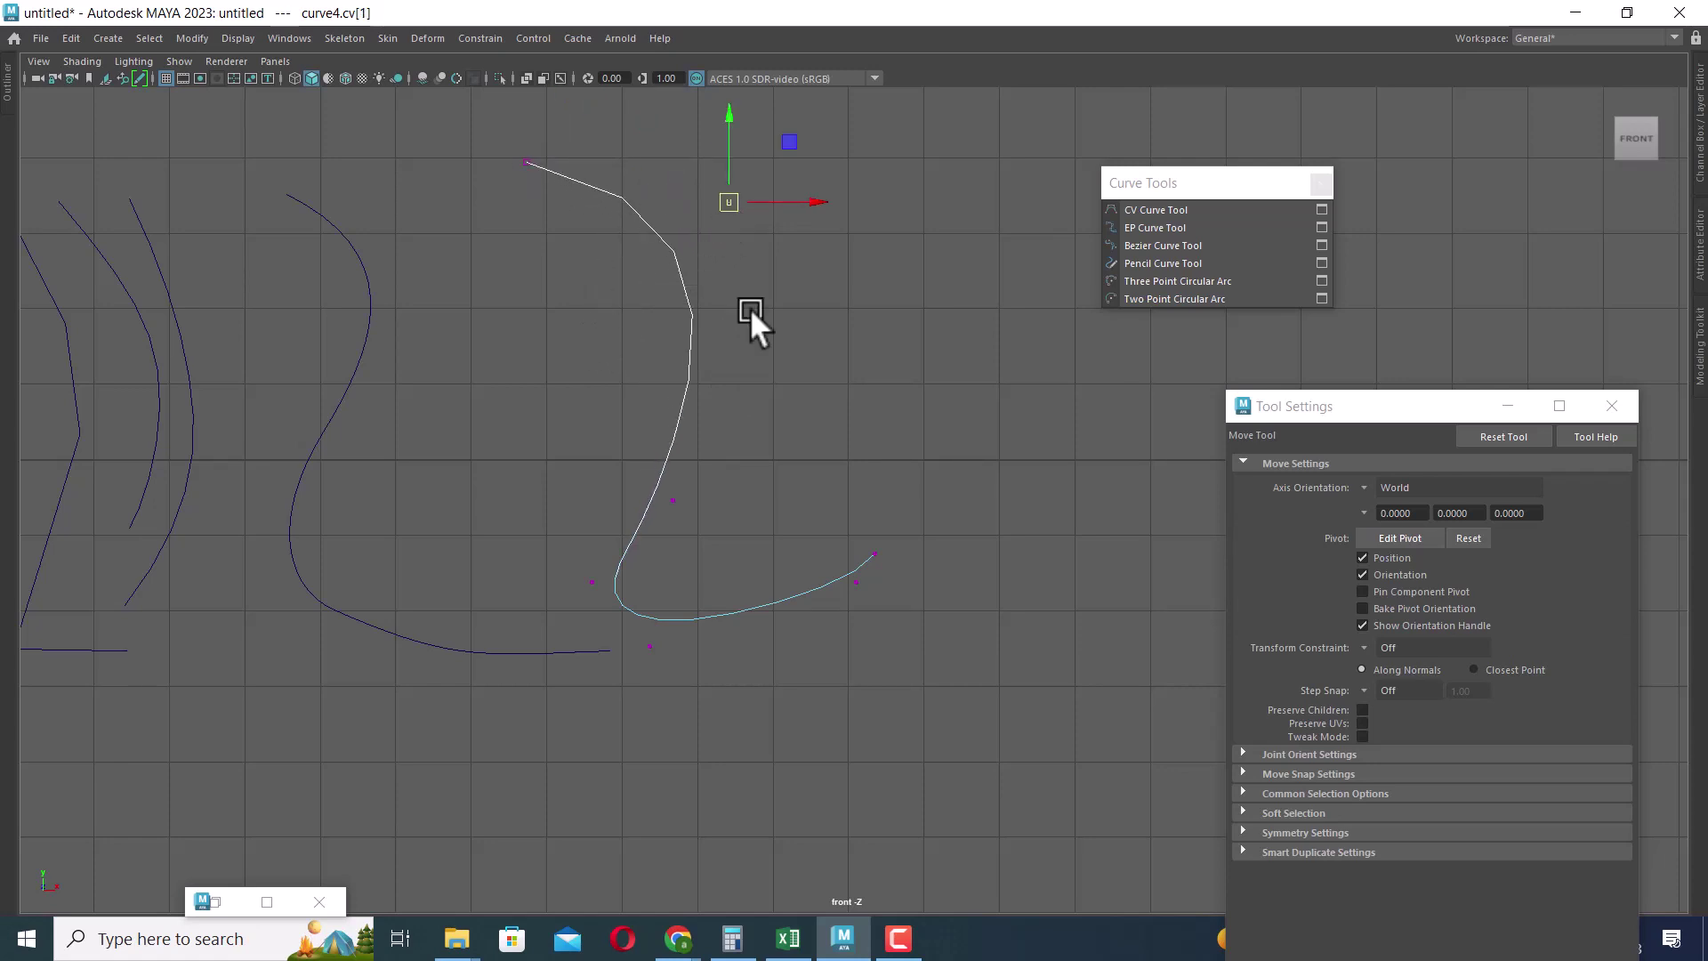
drag(800, 381, 674, 500)
drag(674, 499, 690, 363)
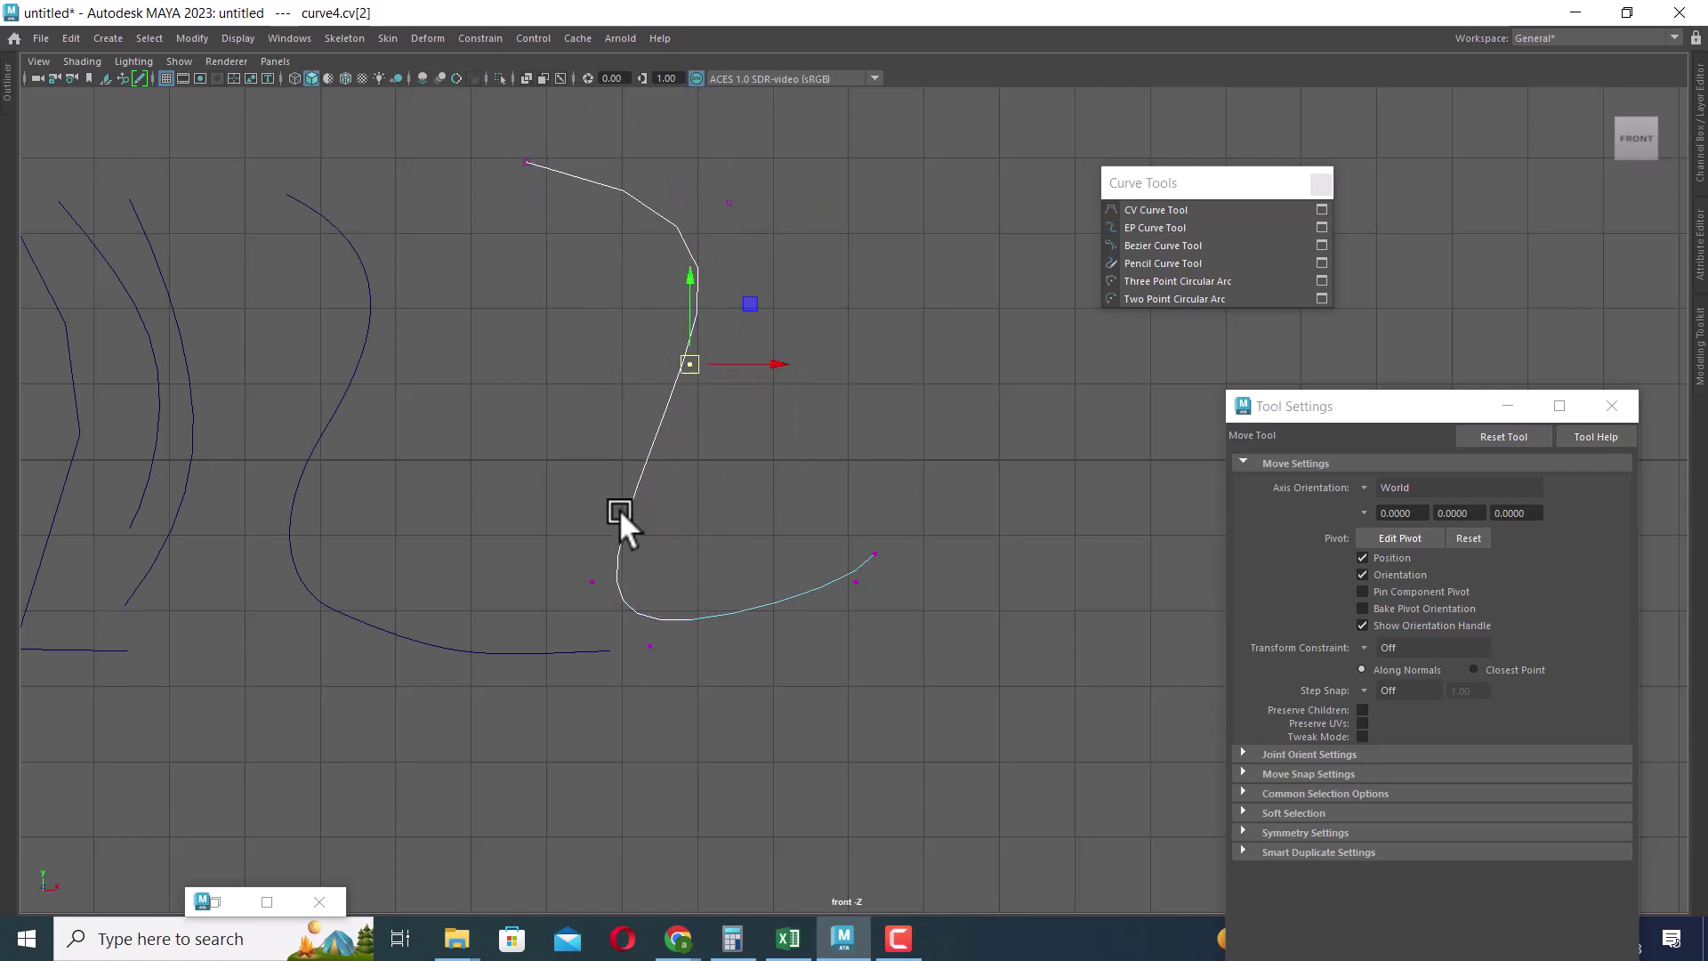
Move the cubic curve's lower control vertices to form a rounded inward bend ending in a nearly flat base.
drag(621, 563, 533, 511)
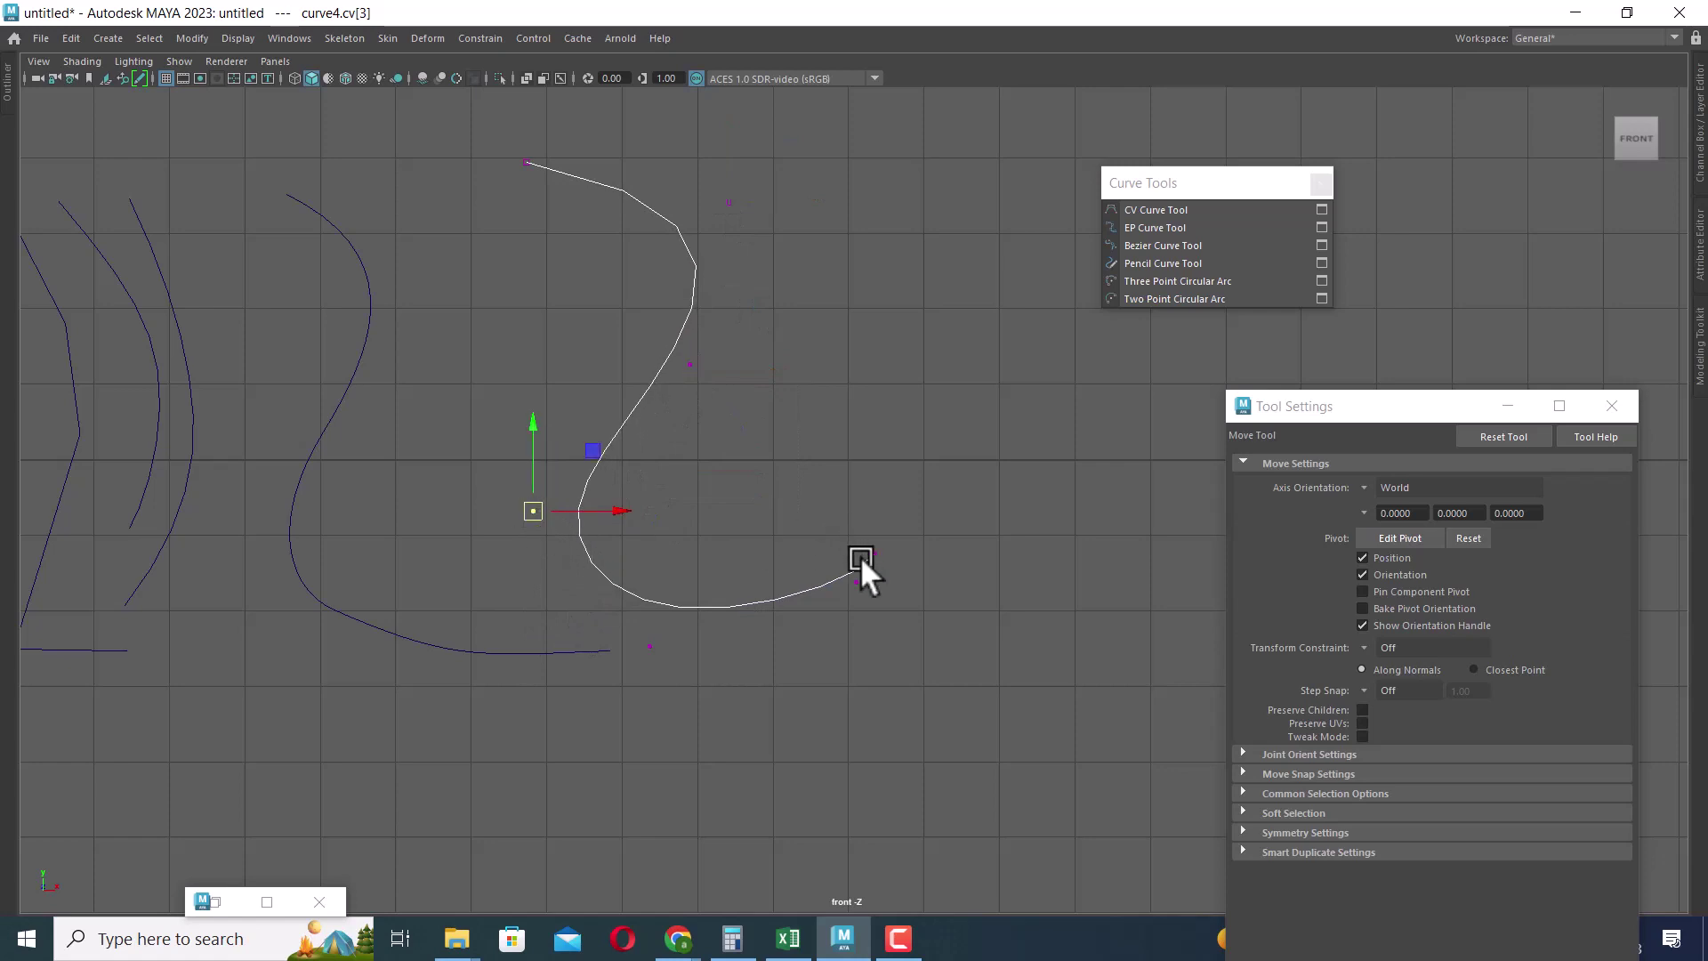
drag(886, 626, 849, 544)
drag(842, 607, 833, 623)
drag(874, 716, 798, 638)
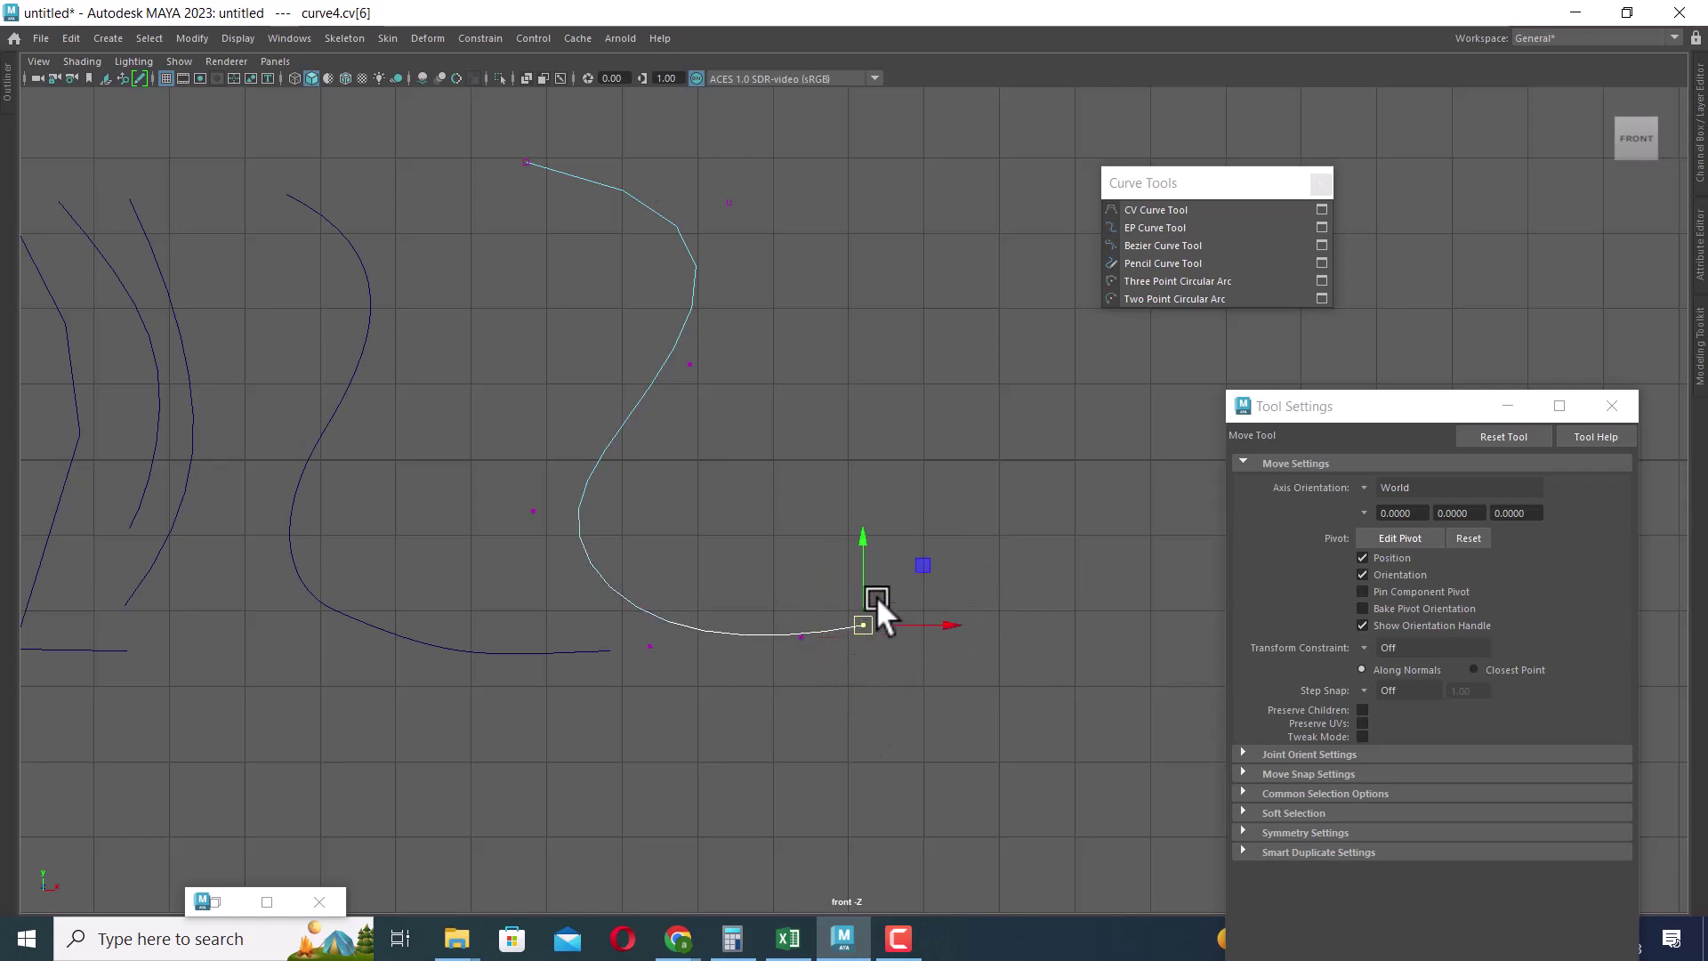
drag(861, 546, 864, 555)
Switch to the four-view layout, even out the pane heights and move the floating Curve Tools and Tool Settings windows aside.
key(space)
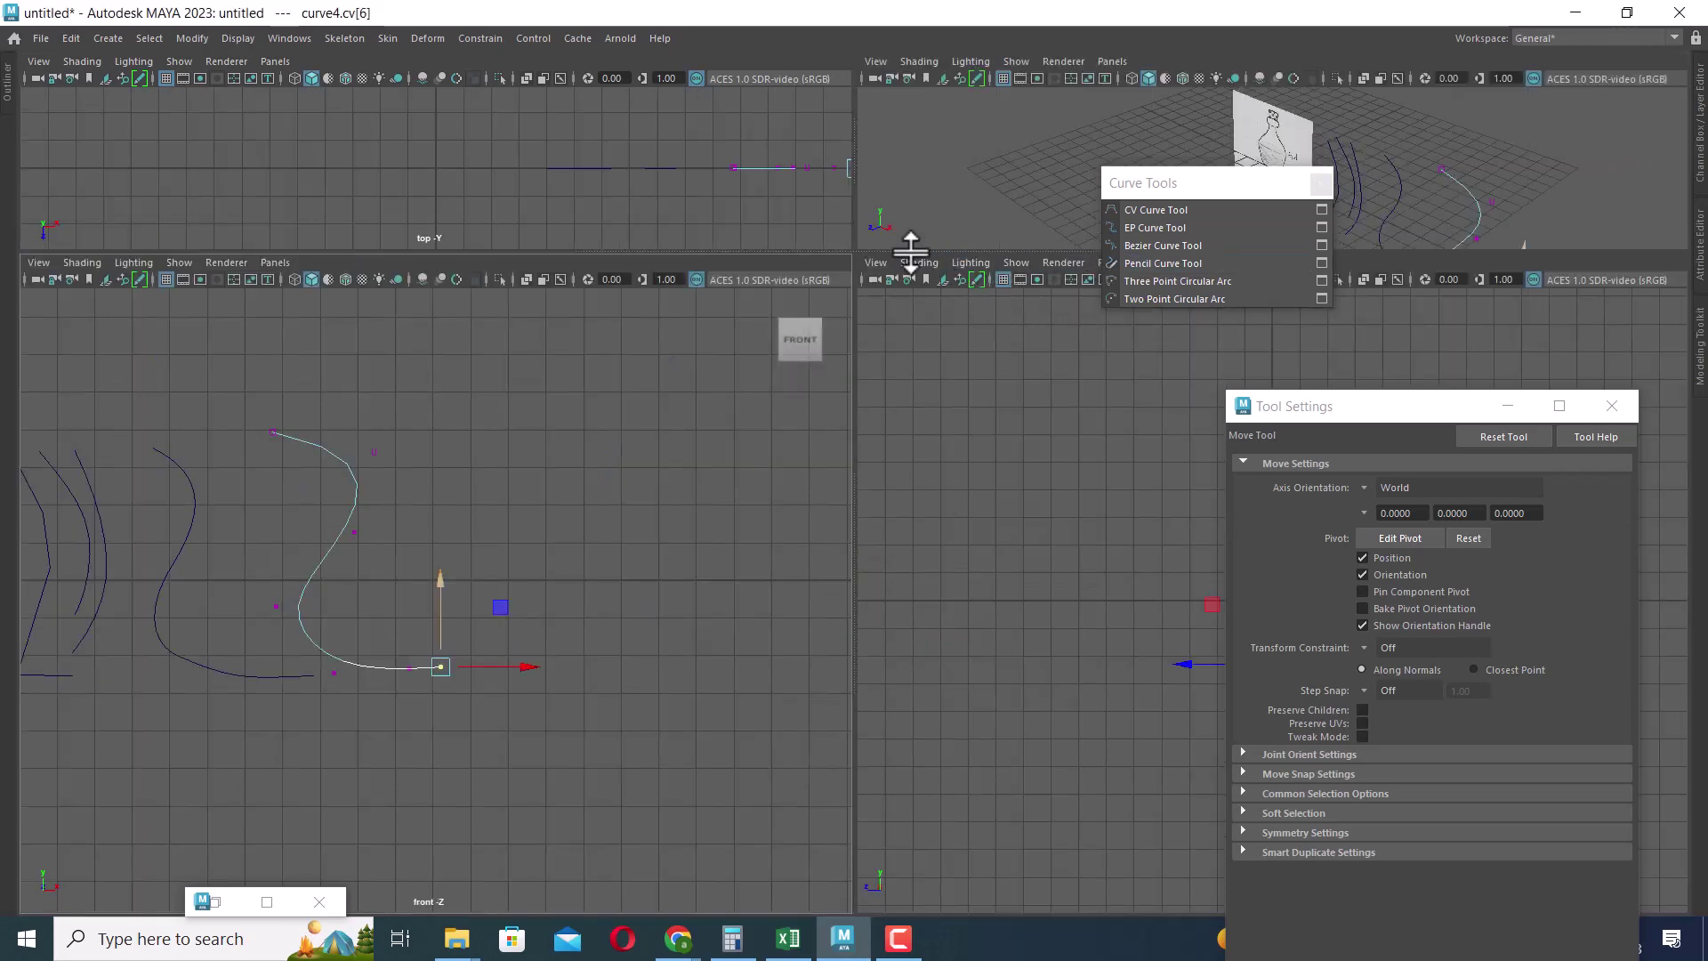
drag(908, 253, 905, 469)
drag(1226, 190, 895, 205)
drag(1388, 406, 1139, 569)
Examine the reshaped cubic curve in the perspective and top views, and close the Tool Settings window.
alt+drag(1456, 348, 1390, 333)
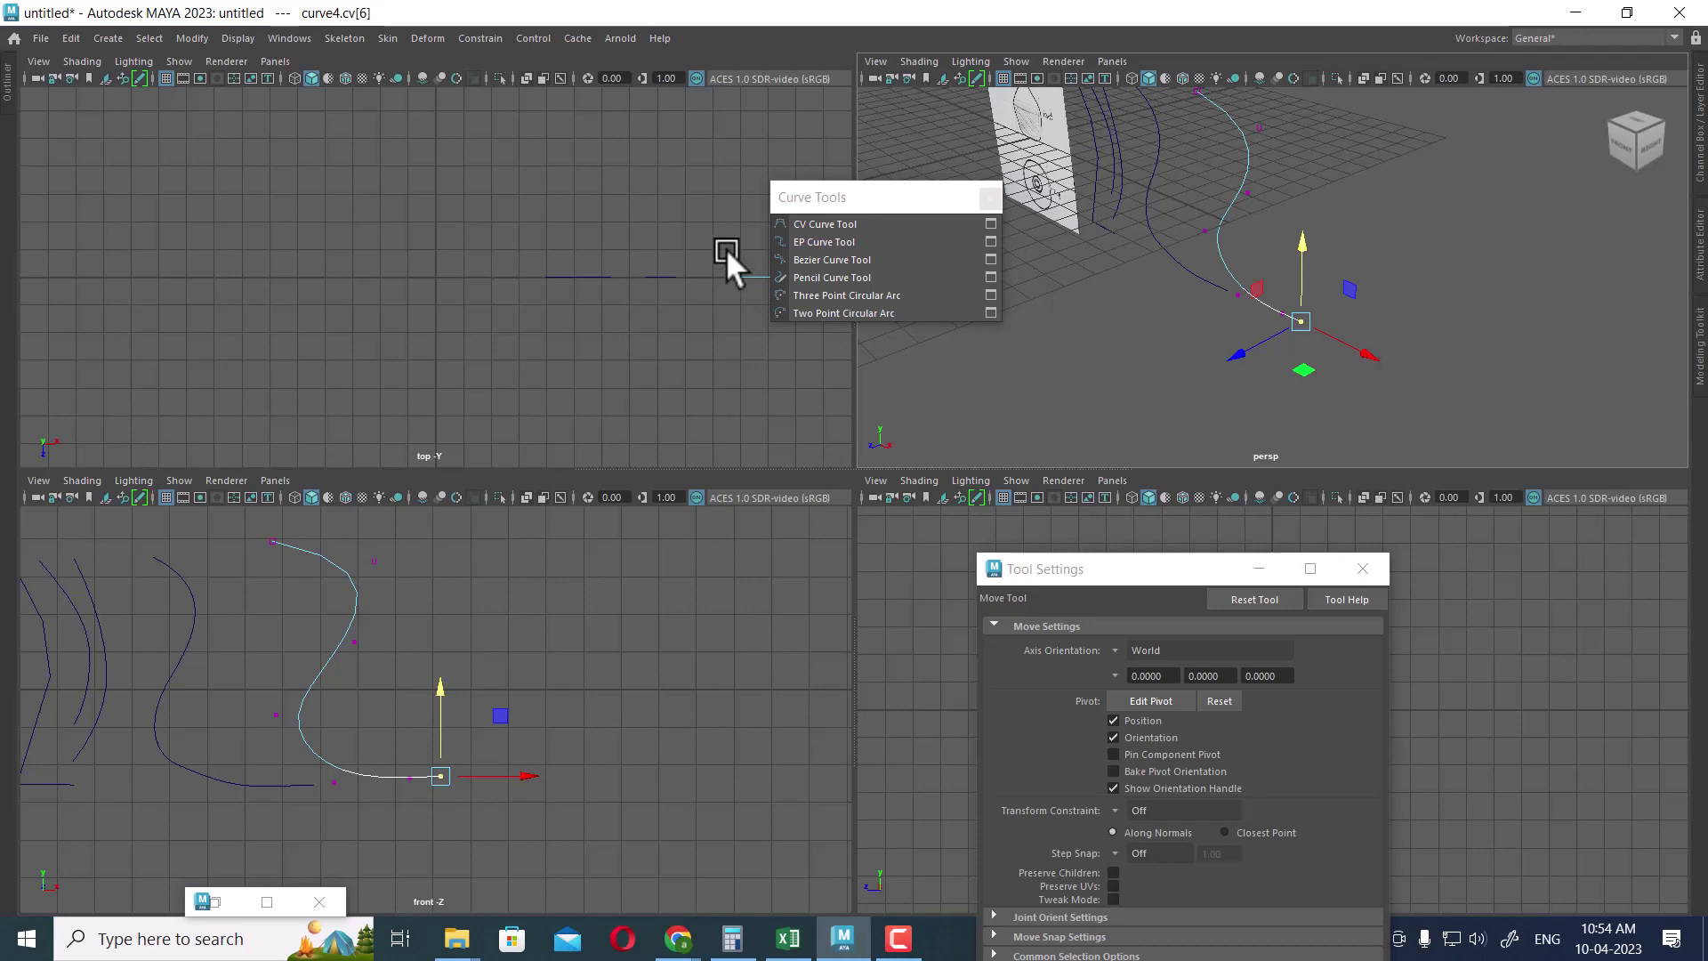
drag(891, 203, 1128, 194)
alt+middle_drag(624, 318, 343, 318)
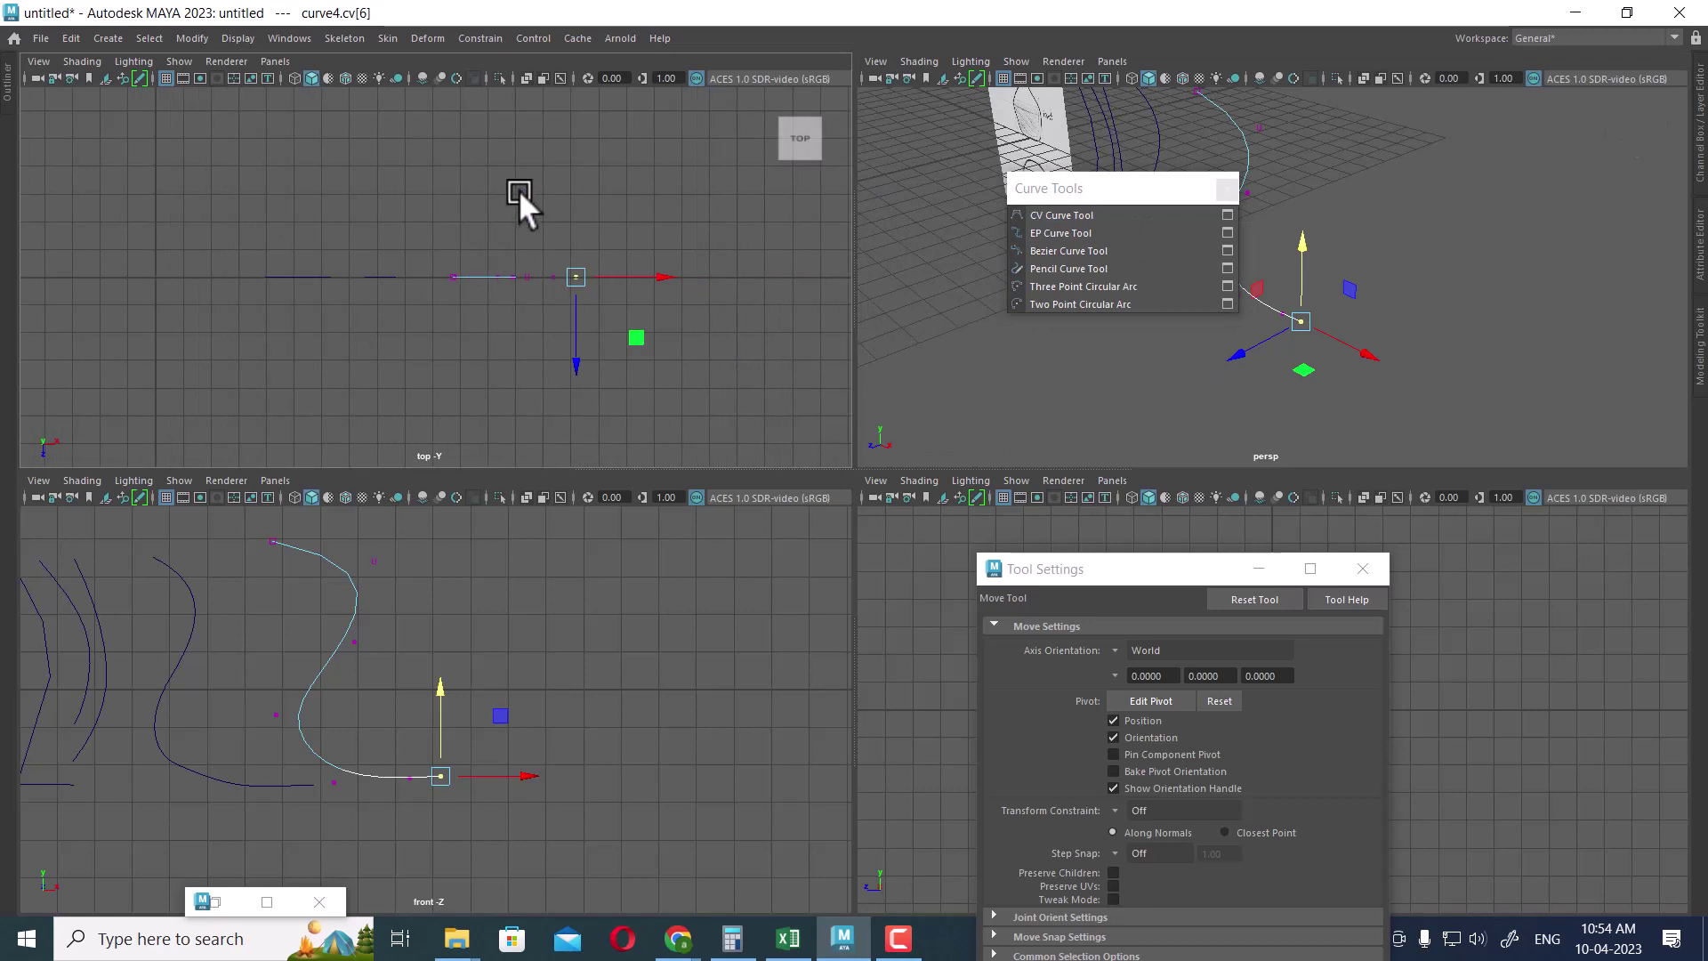
drag(519, 189, 697, 354)
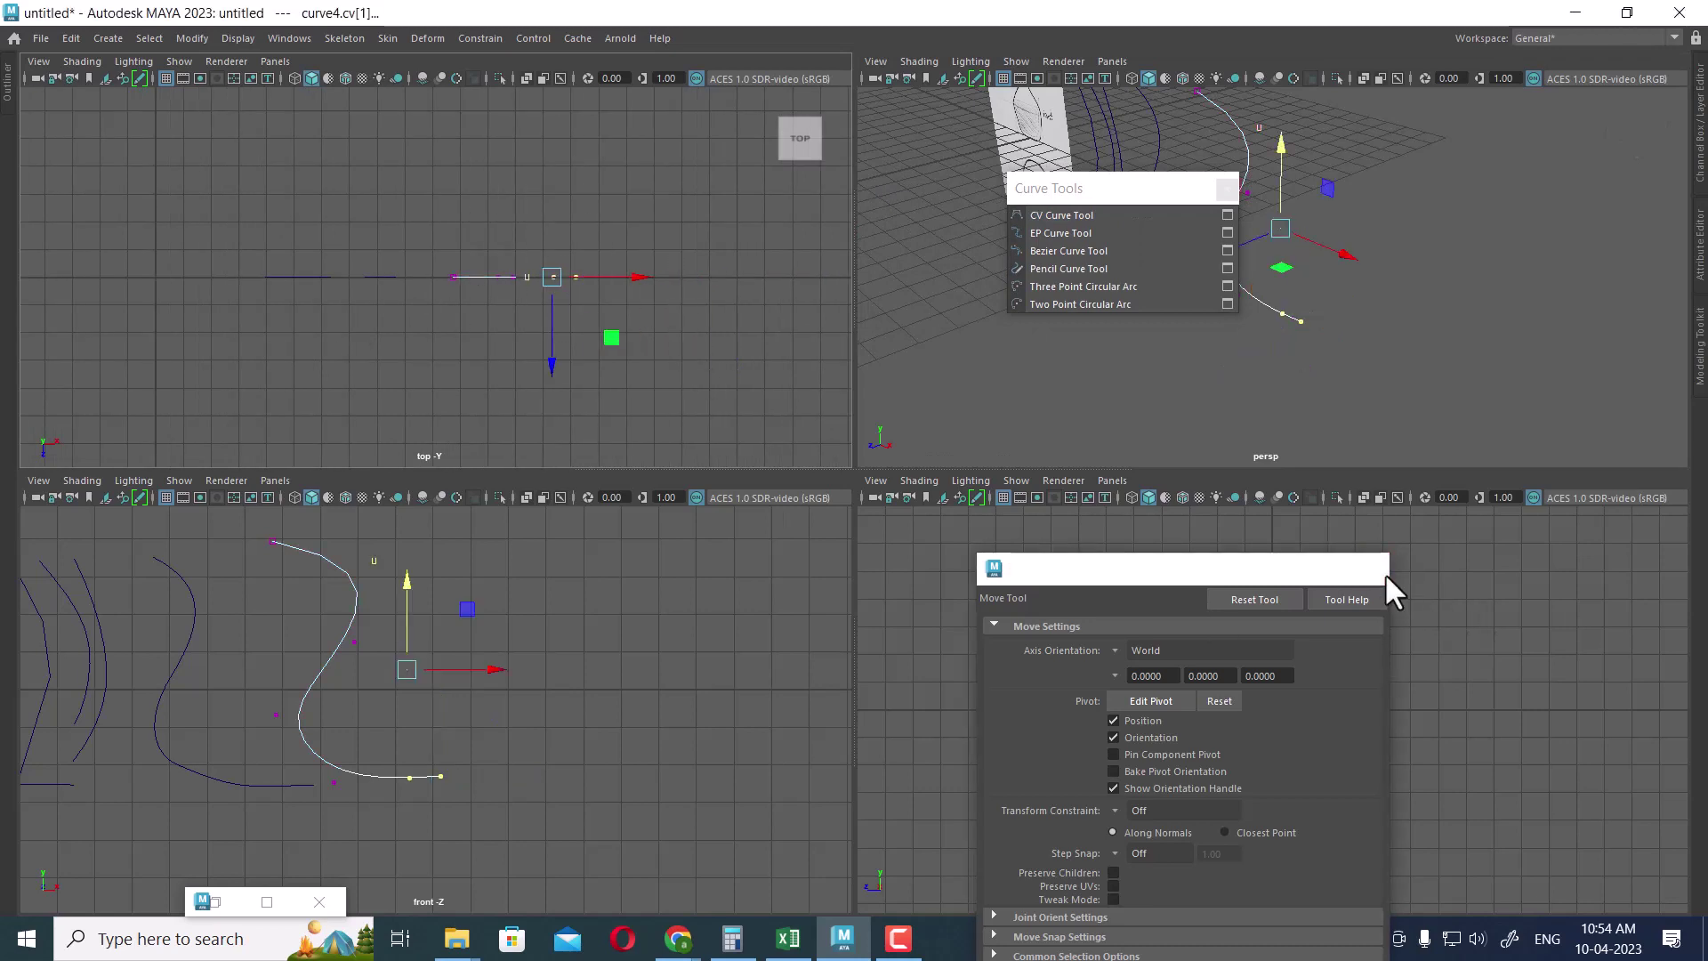
click(1385, 573)
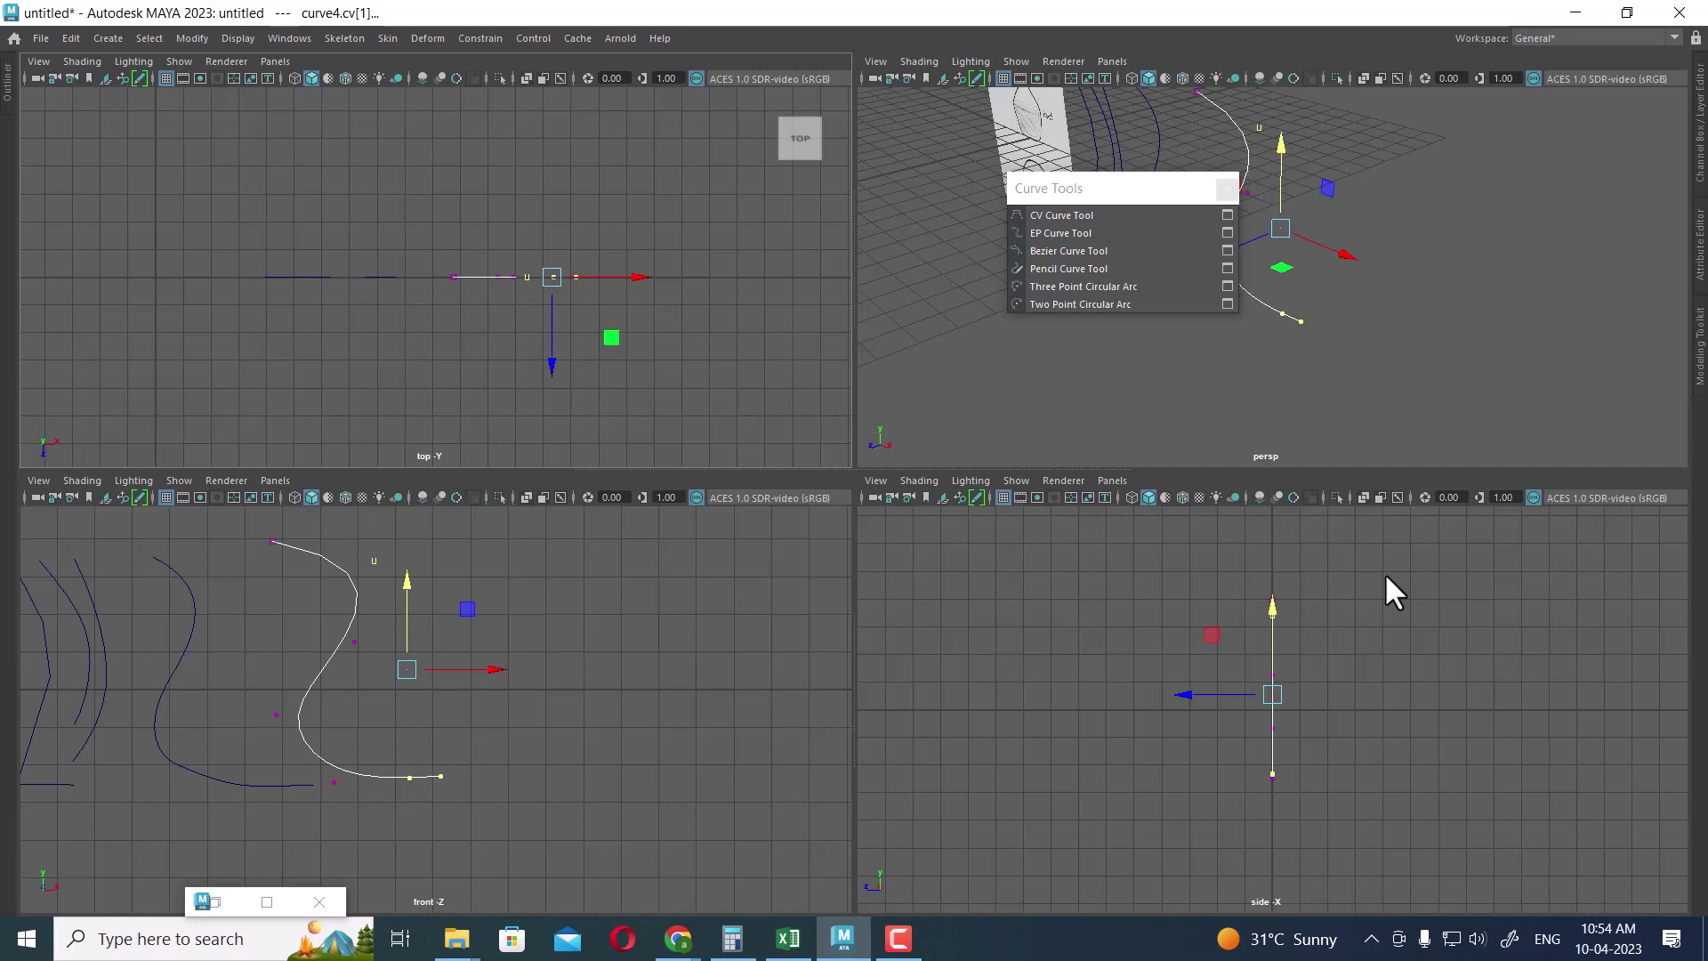
Draw a freehand S-shaped curve with the Pencil Curve Tool beside the cubic curve in the front view.
alt+middle_drag(446, 771, 620, 787)
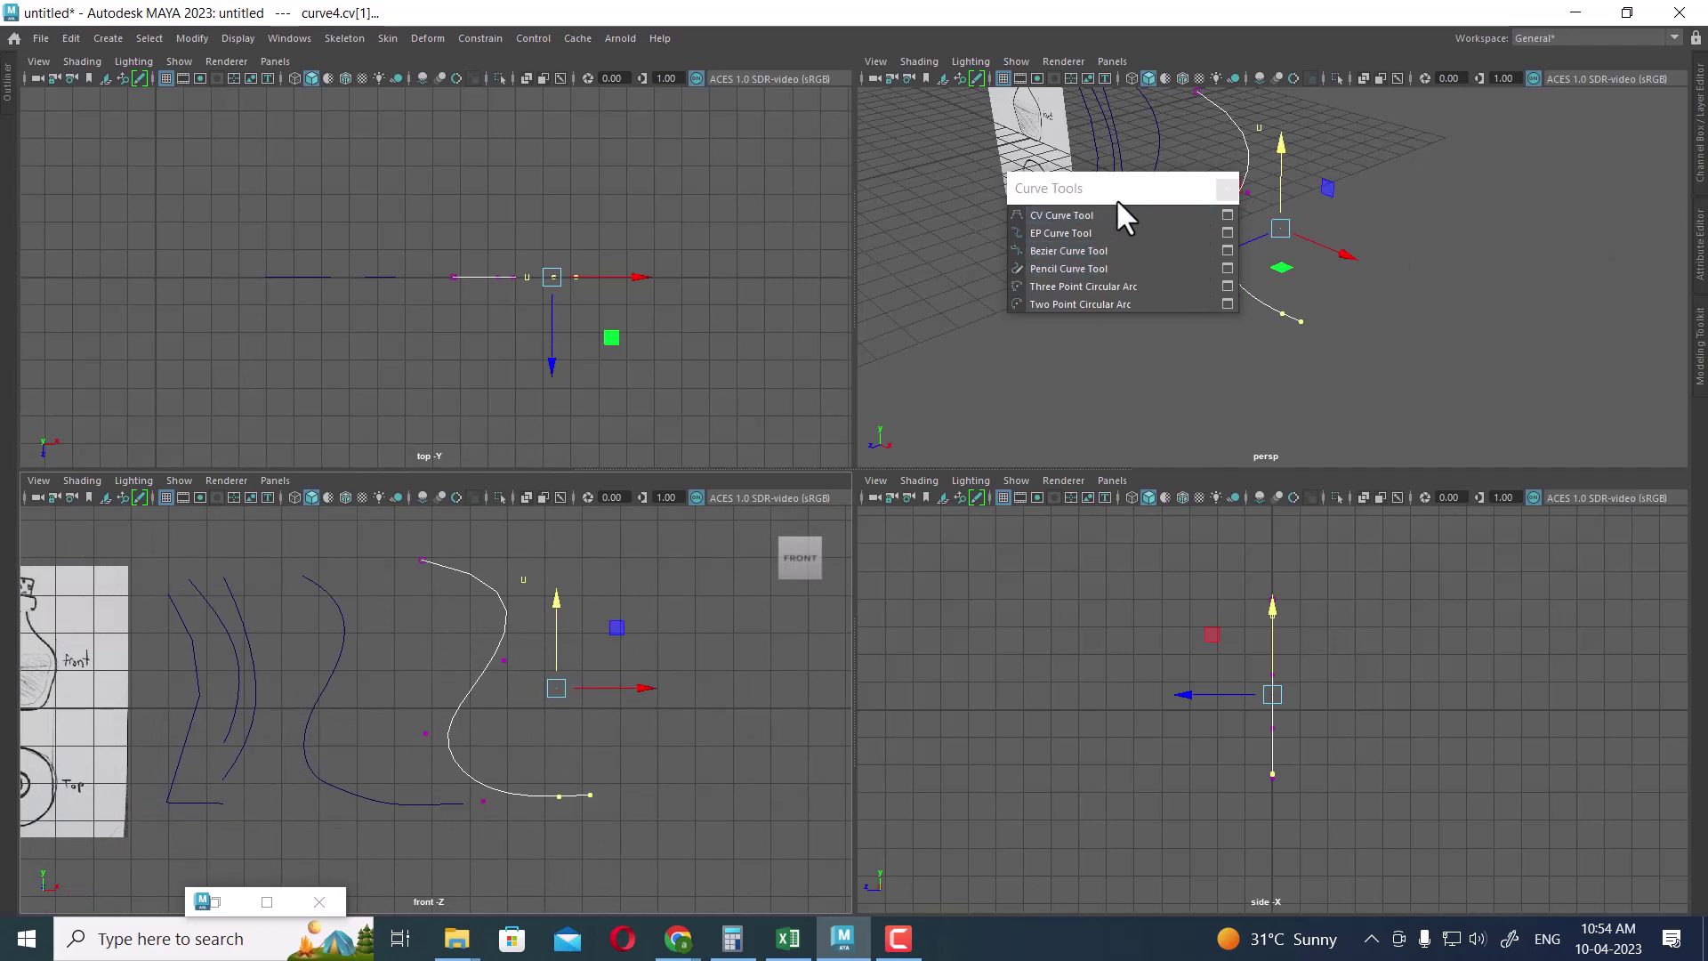
drag(1117, 199, 1059, 230)
click(1023, 299)
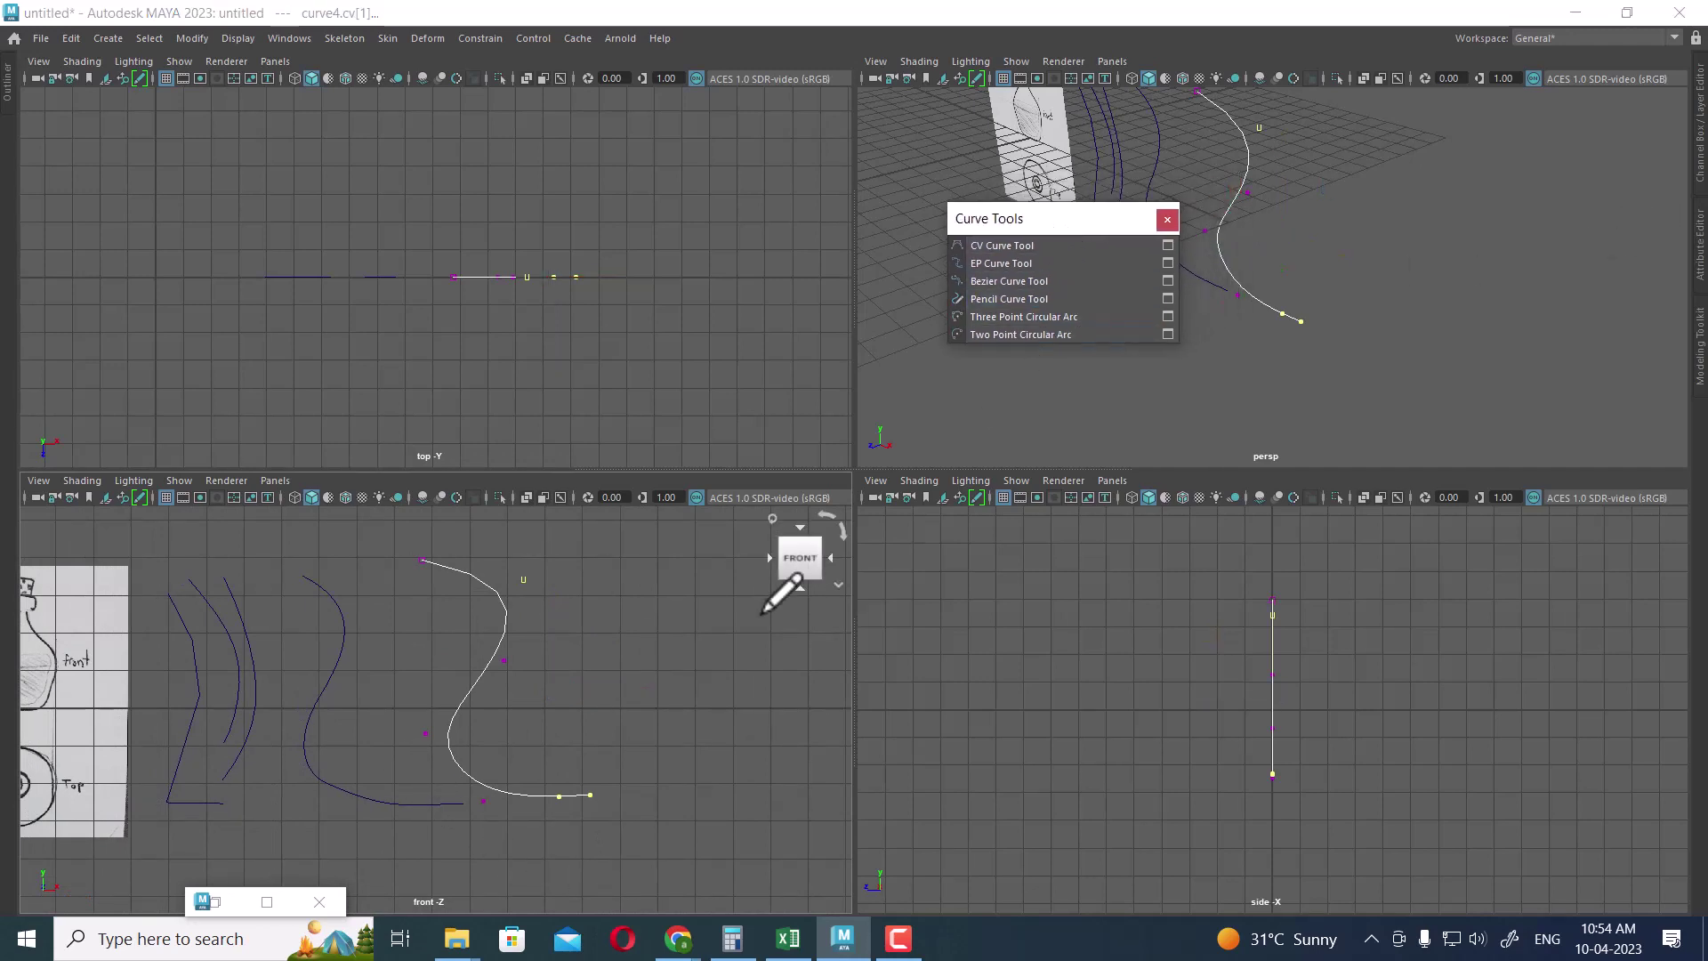
mouse_move(590, 564)
mouse_down()
mouse_move(623, 562)
mouse_move(617, 658)
mouse_move(711, 687)
mouse_up()
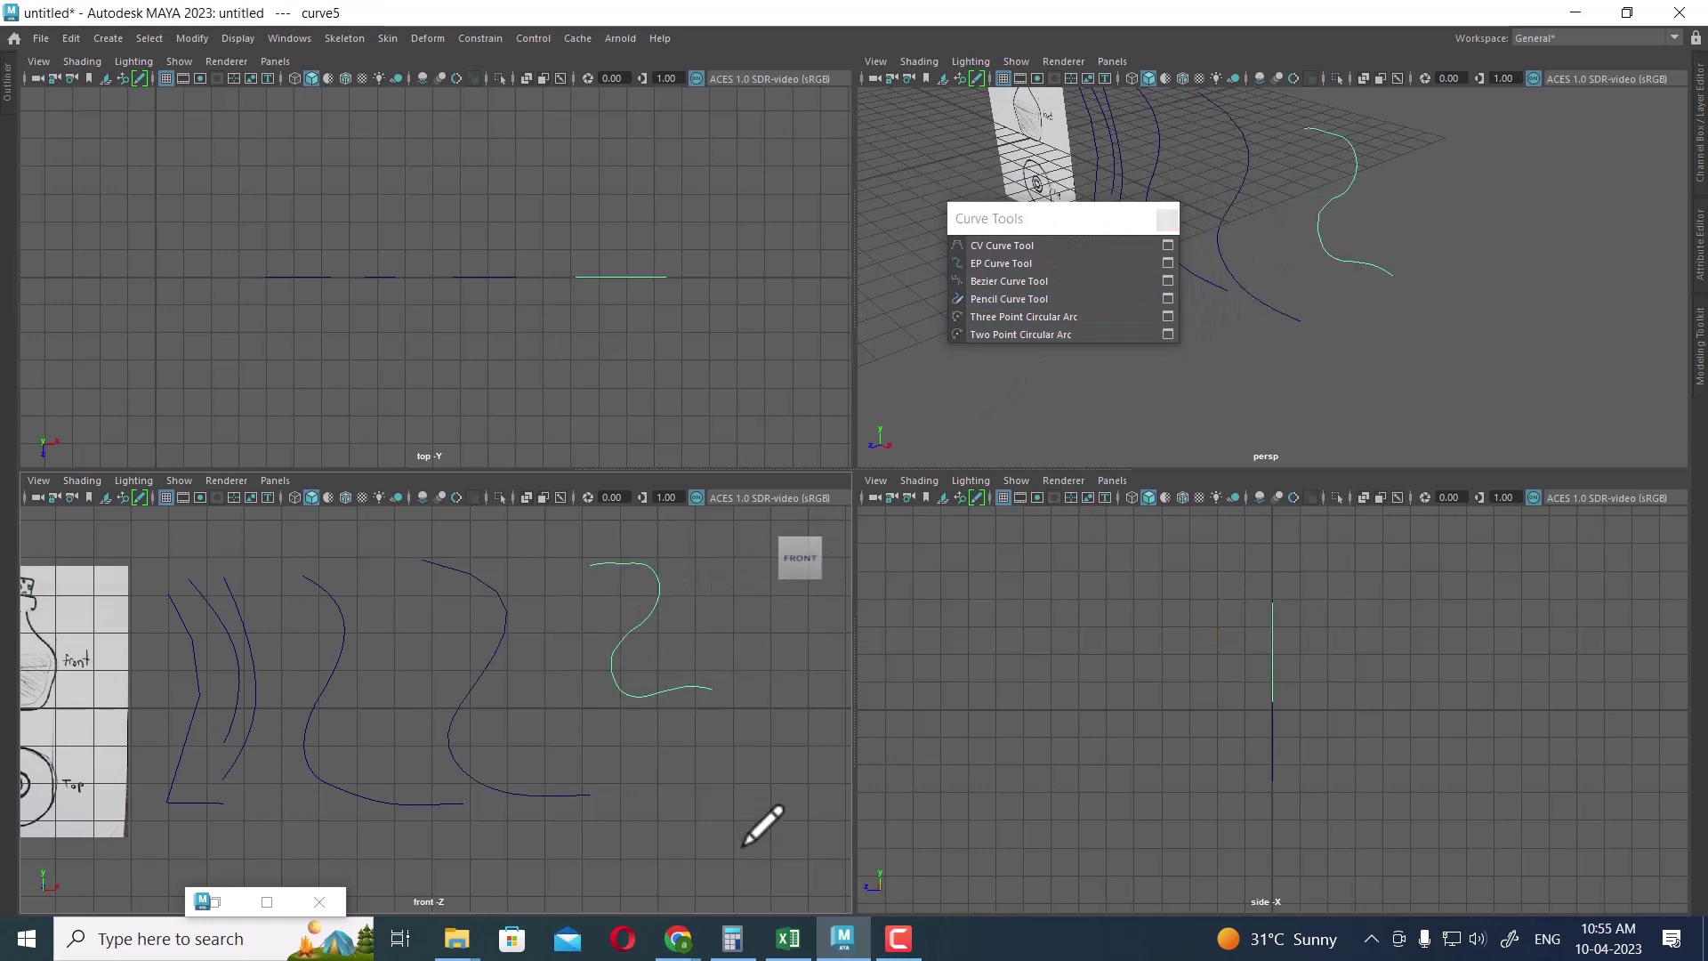
Draw a Three Point Circular Arc in the maximized front view and move its end point outward to make a long shallow arc.
click(1021, 317)
alt+middle_drag(585, 736, 536, 727)
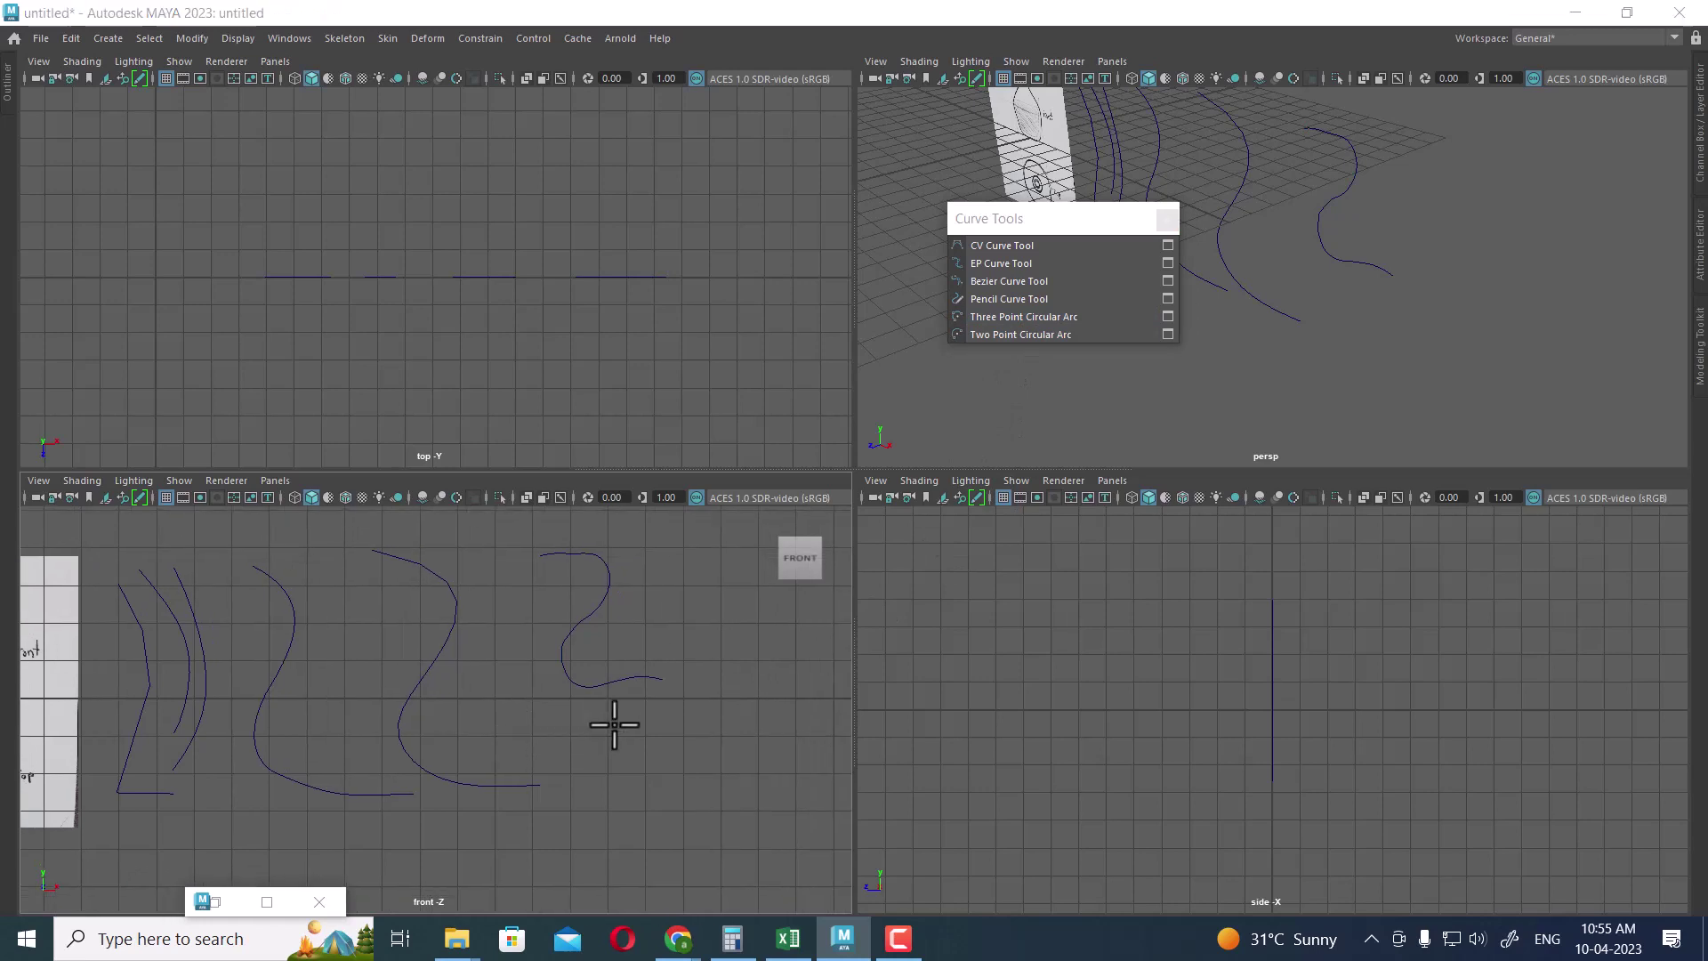
key(space)
alt+middle_drag(839, 682, 267, 617)
click(671, 197)
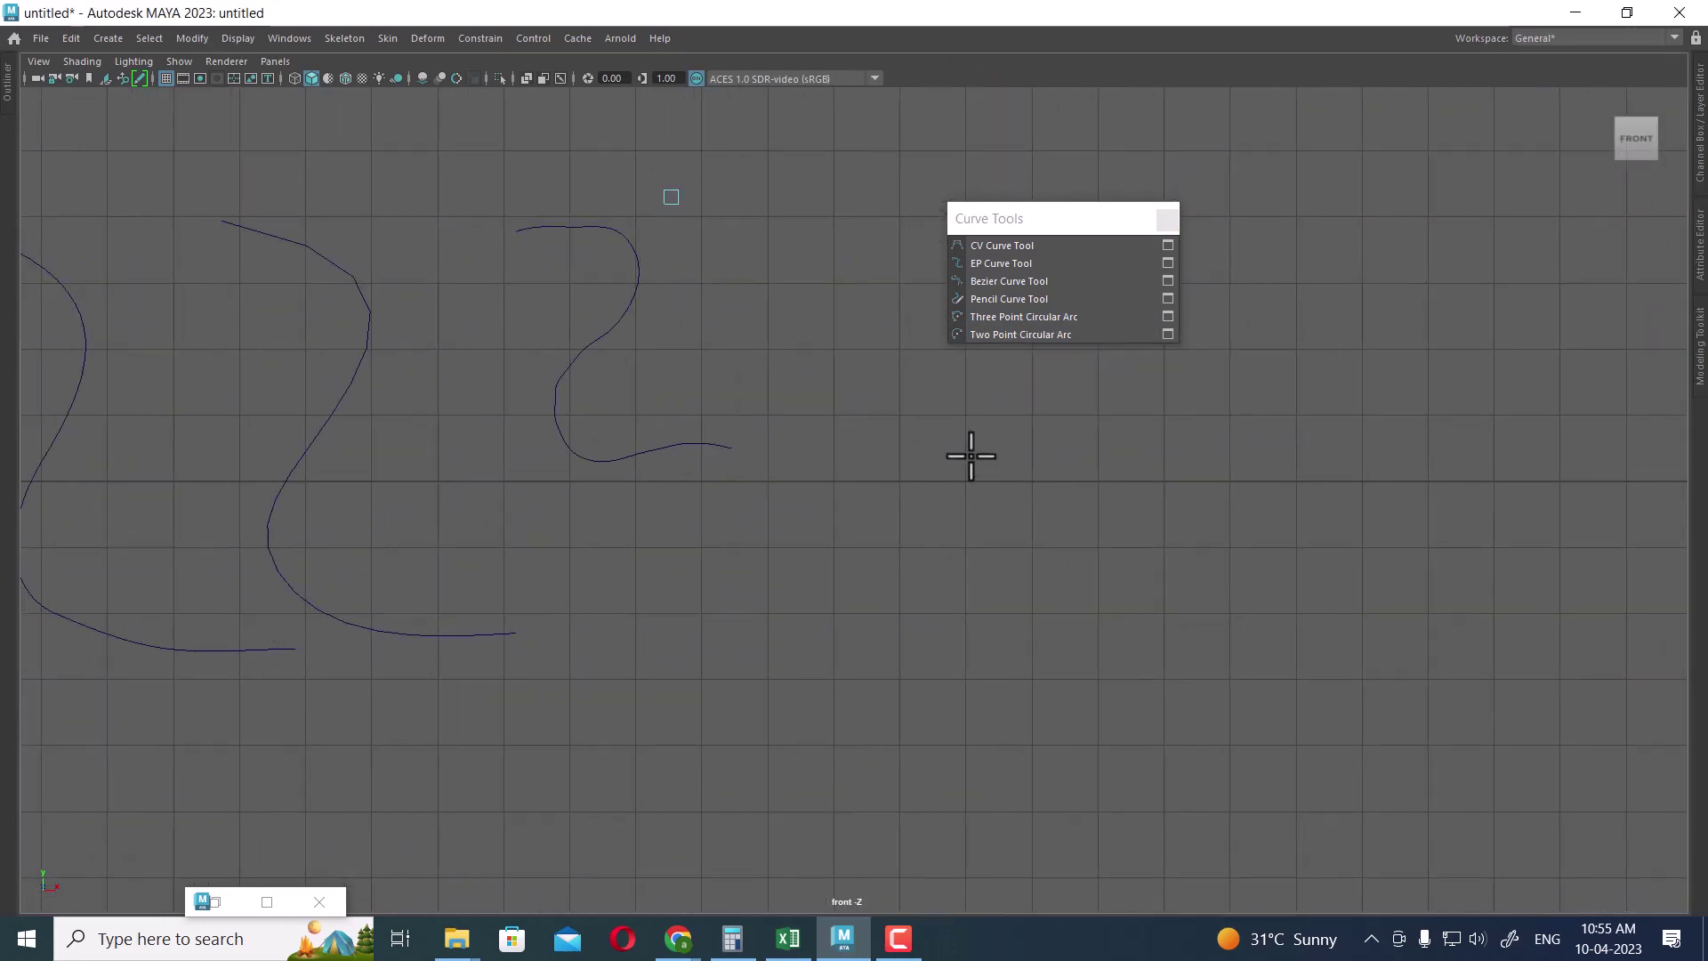
click(1044, 416)
click(729, 773)
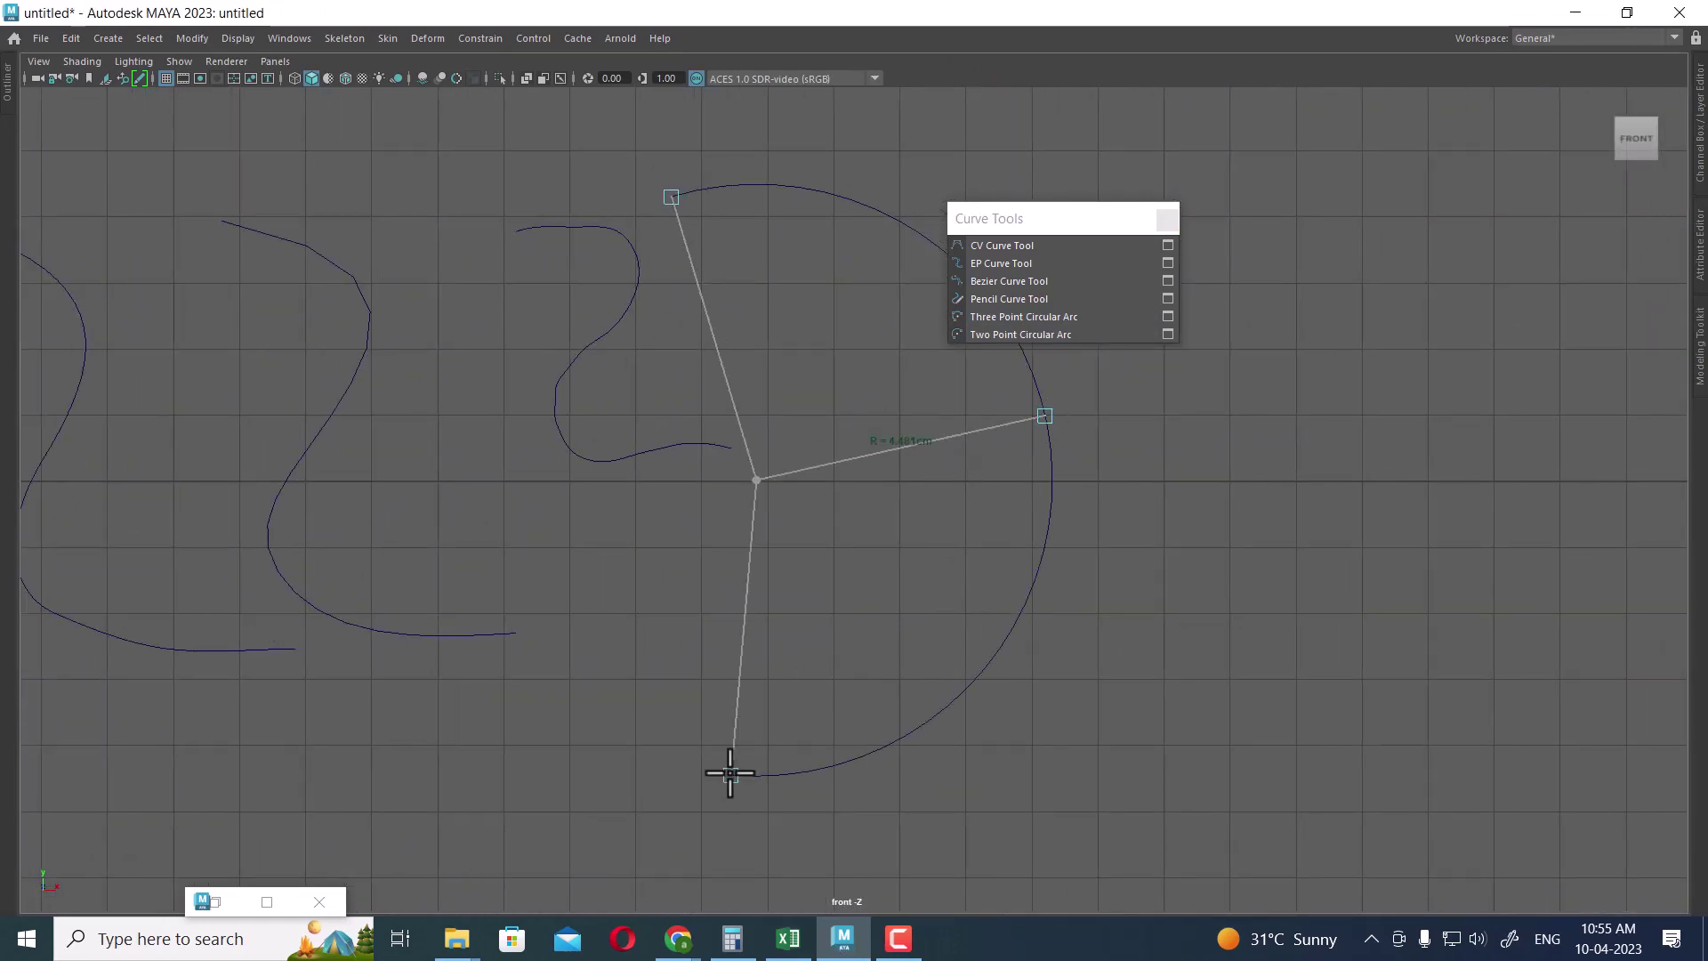
drag(729, 773, 1307, 484)
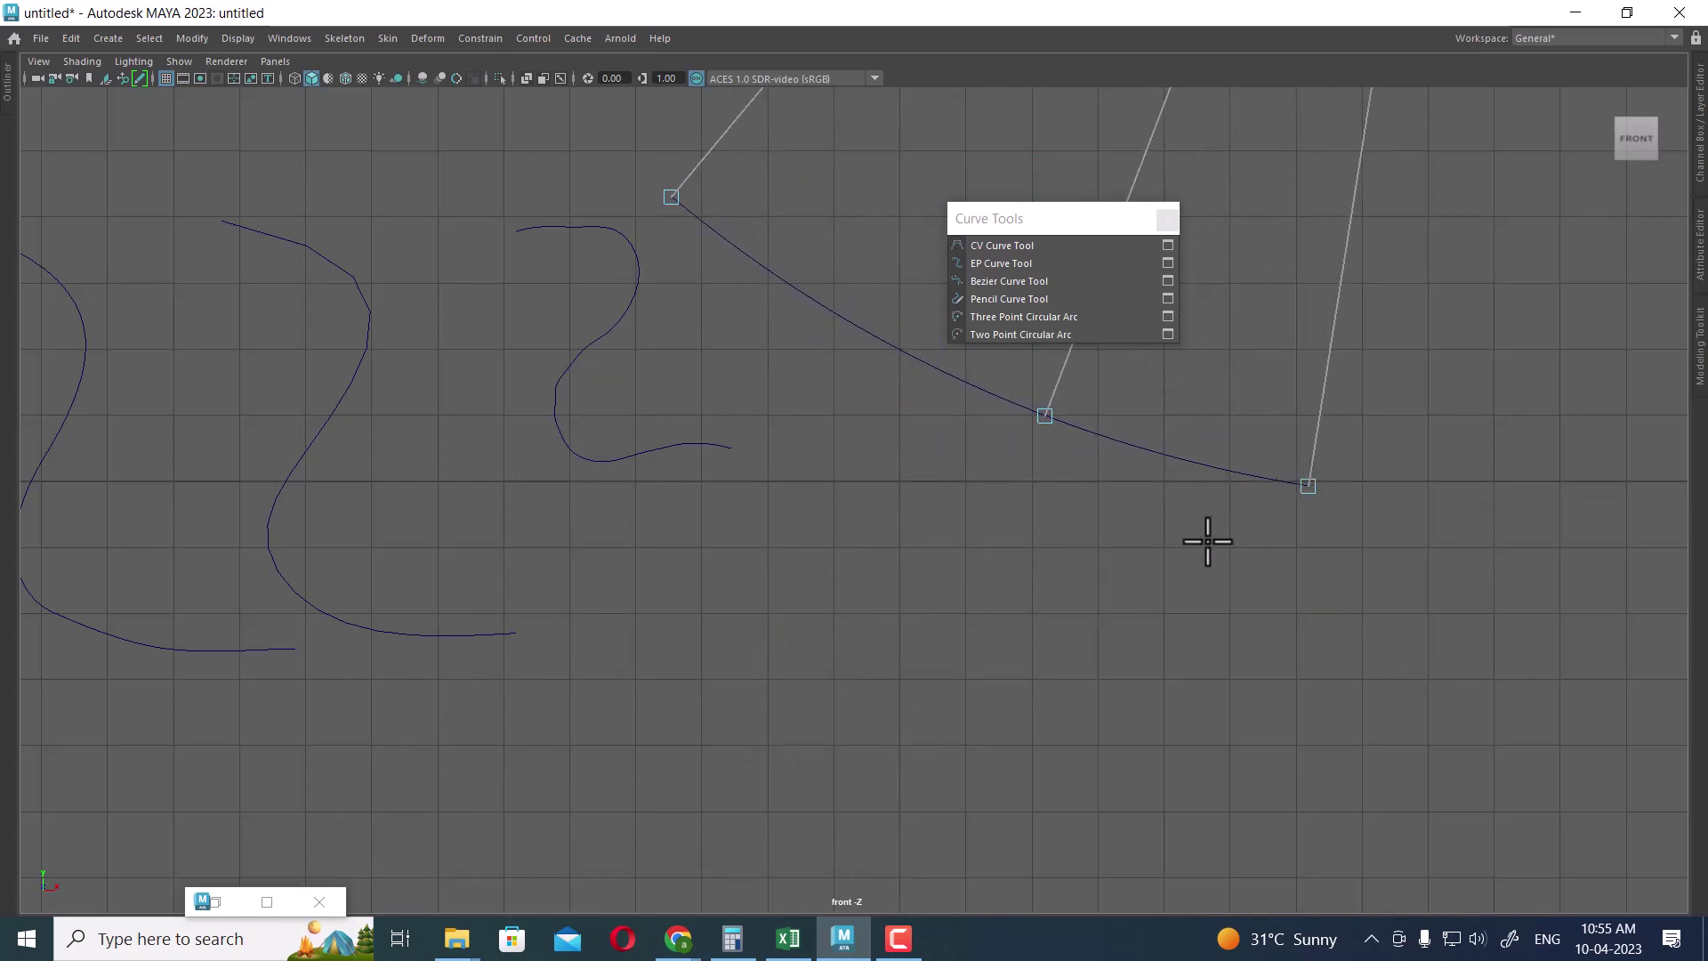
Draw a Two Point Circular Arc between the pencil curve and the shallow three-point arc.
click(1071, 333)
click(675, 373)
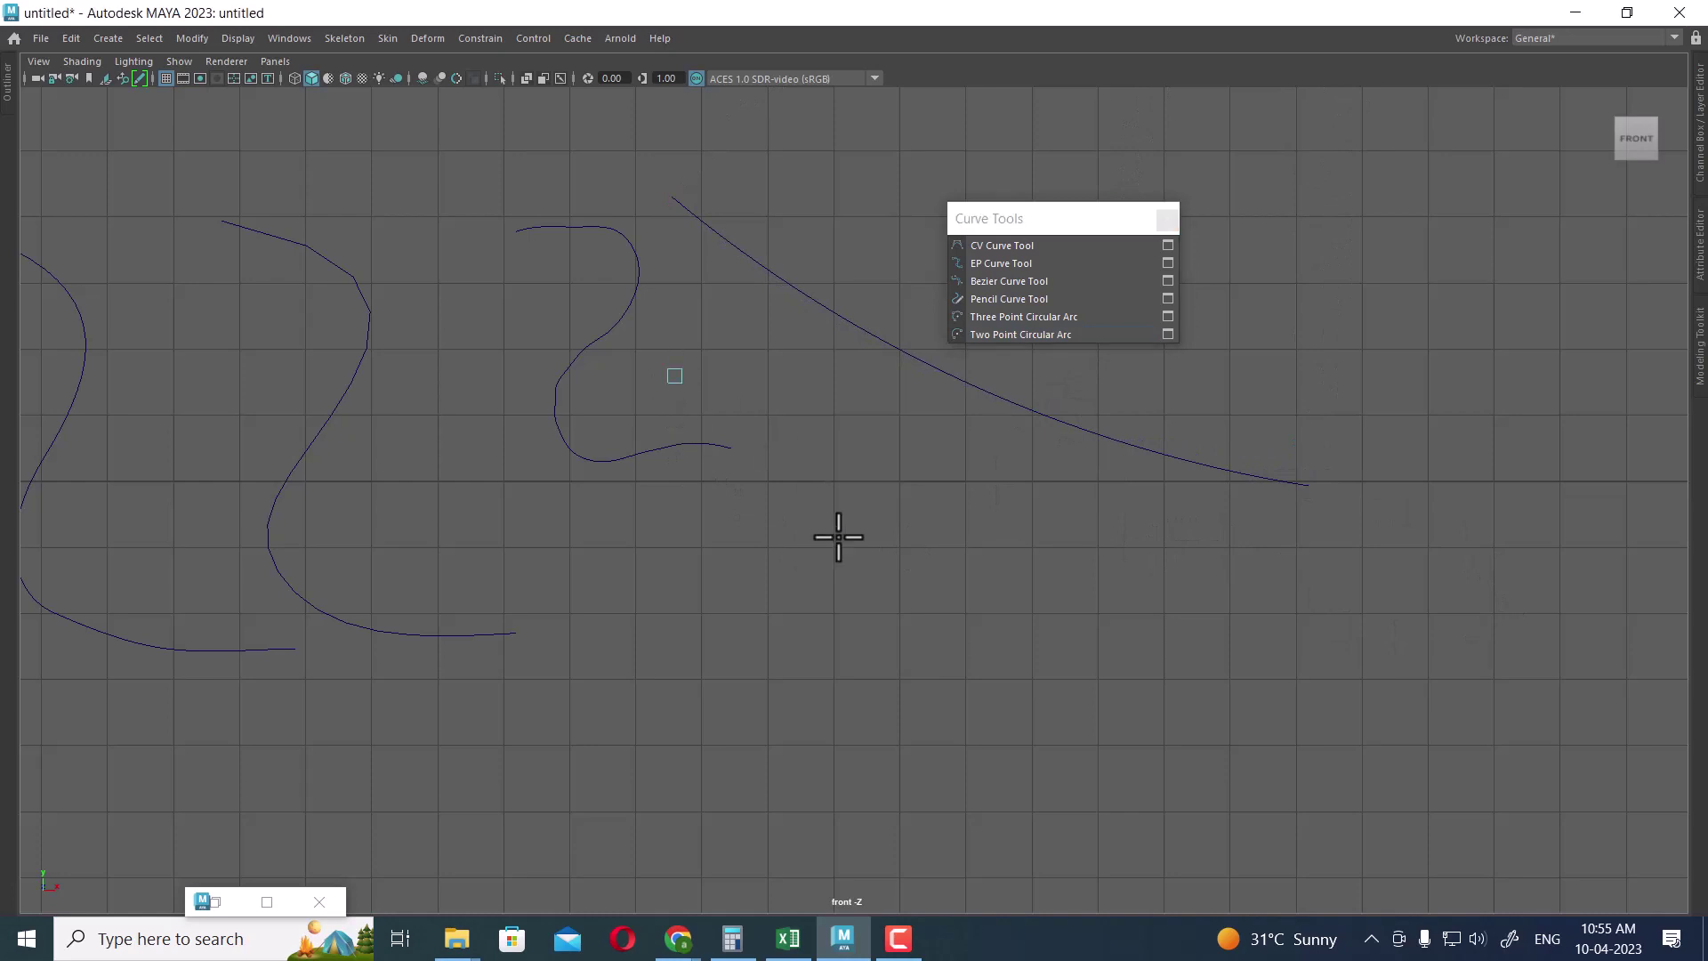
click(850, 556)
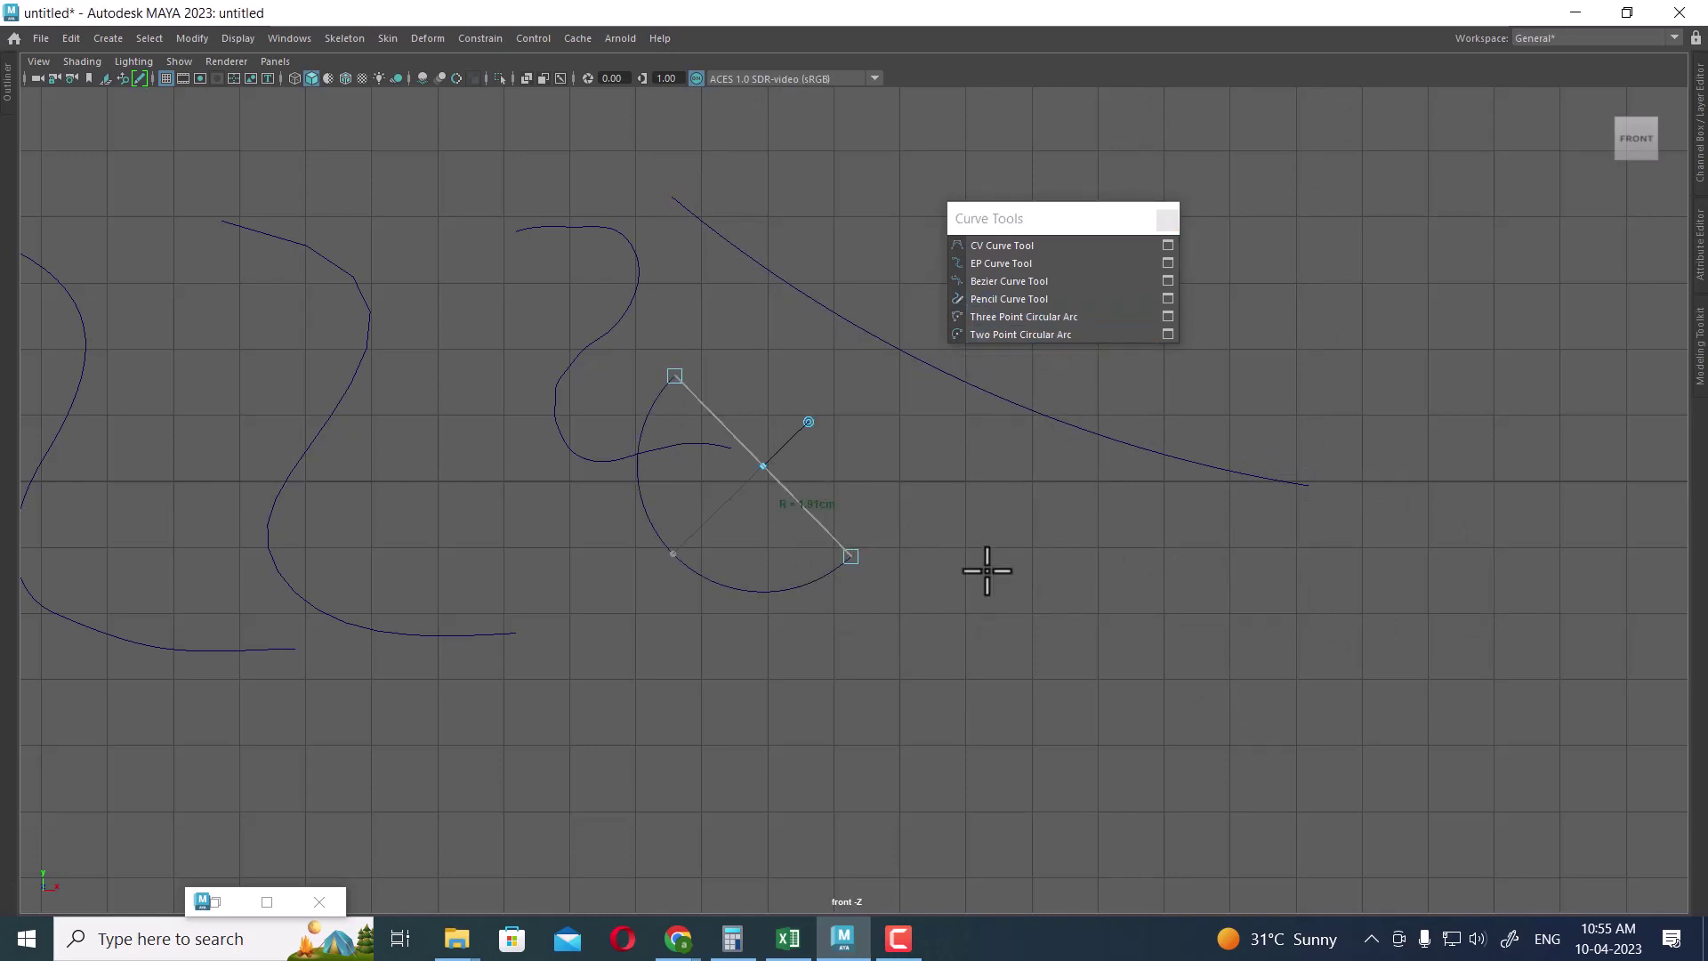
Finish the two-point circular arc and delete all the practice curves beside the bottle reference image.
scroll(1030, 613, down, 2)
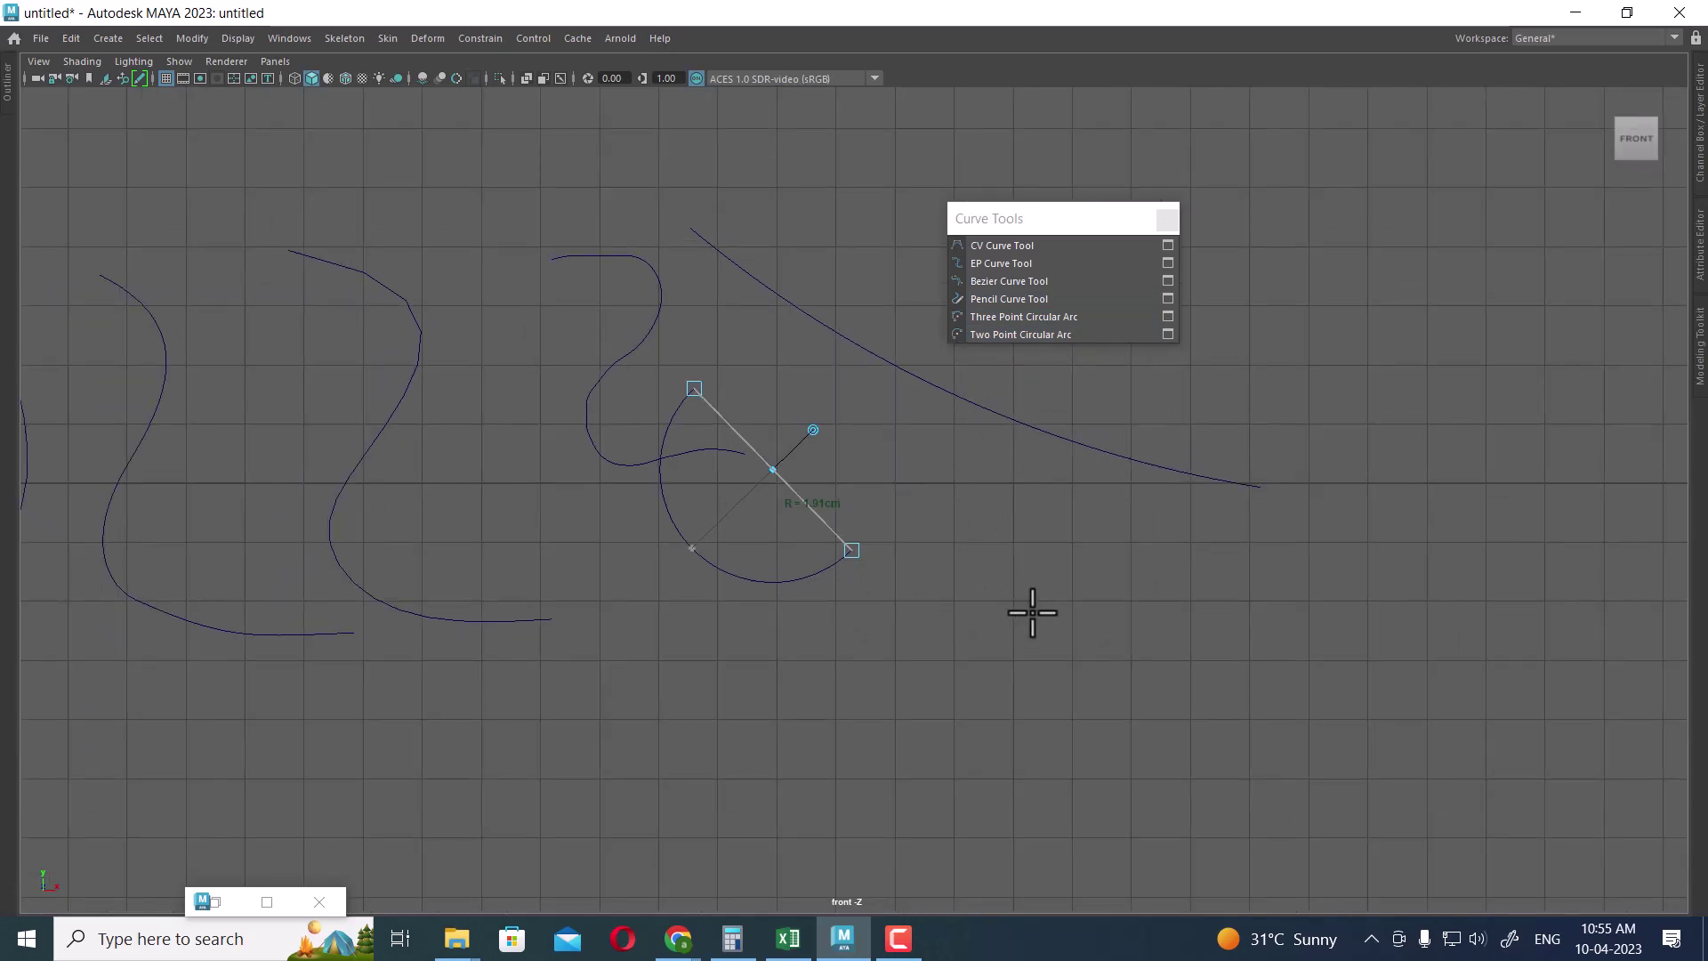
alt+right_drag(955, 651, 746, 579)
alt+middle_drag(745, 579, 738, 503)
alt+right_drag(978, 514, 846, 518)
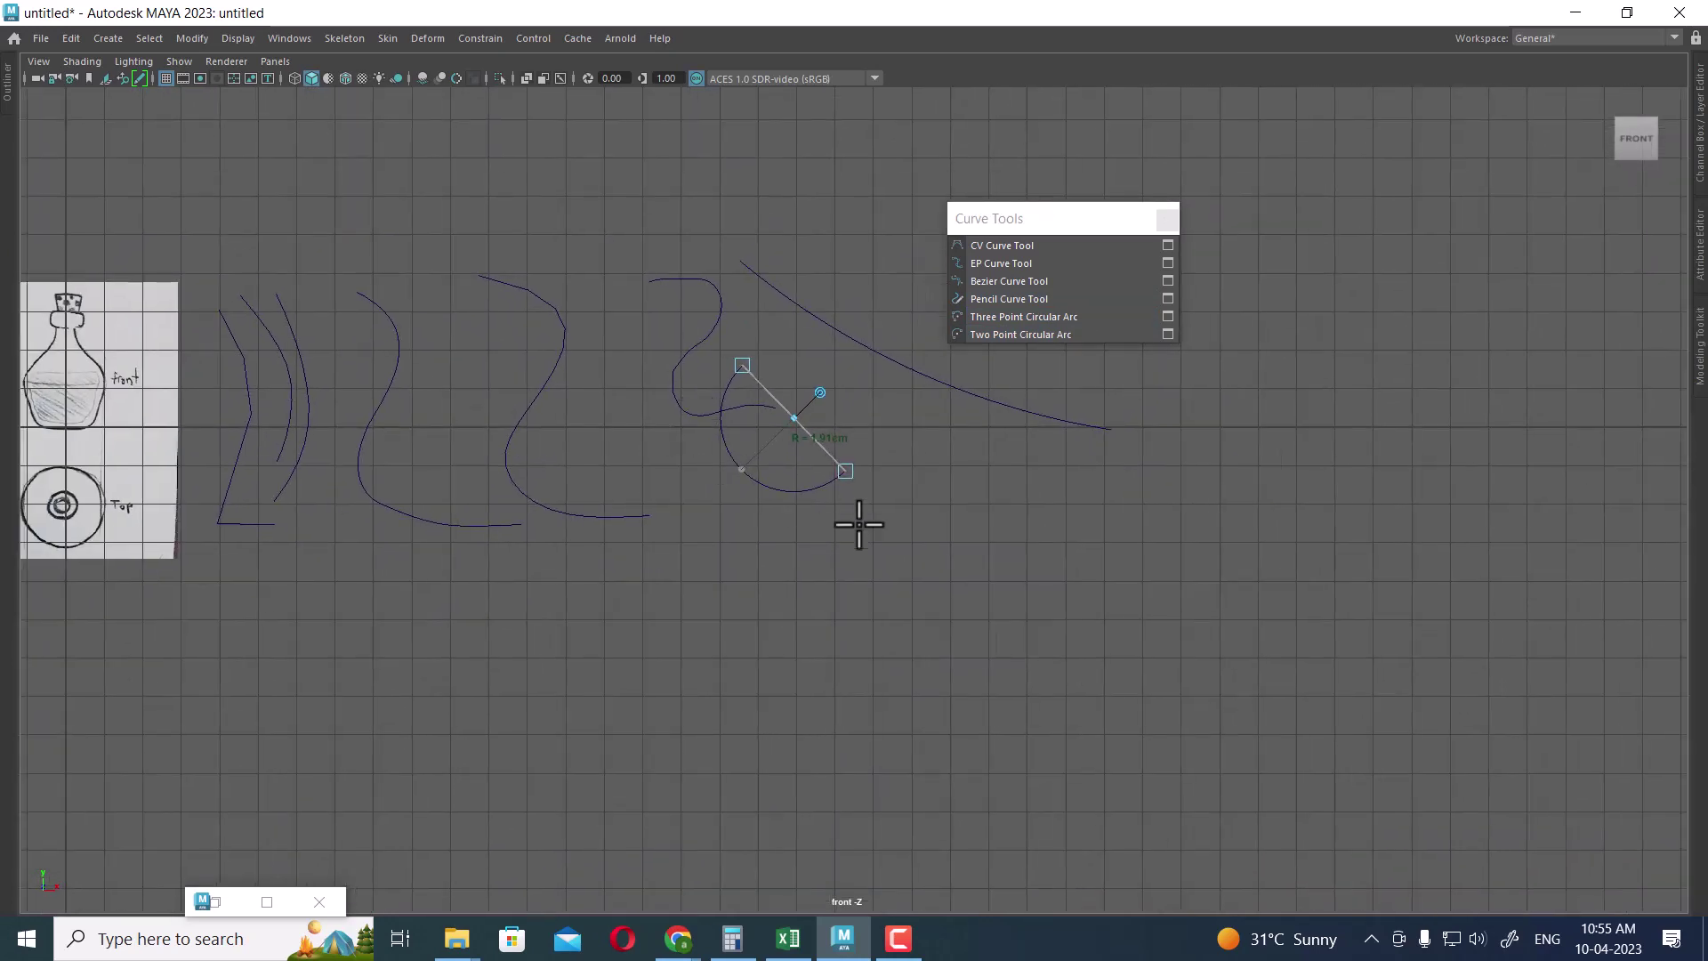
key(Return)
drag(1006, 216, 1265, 146)
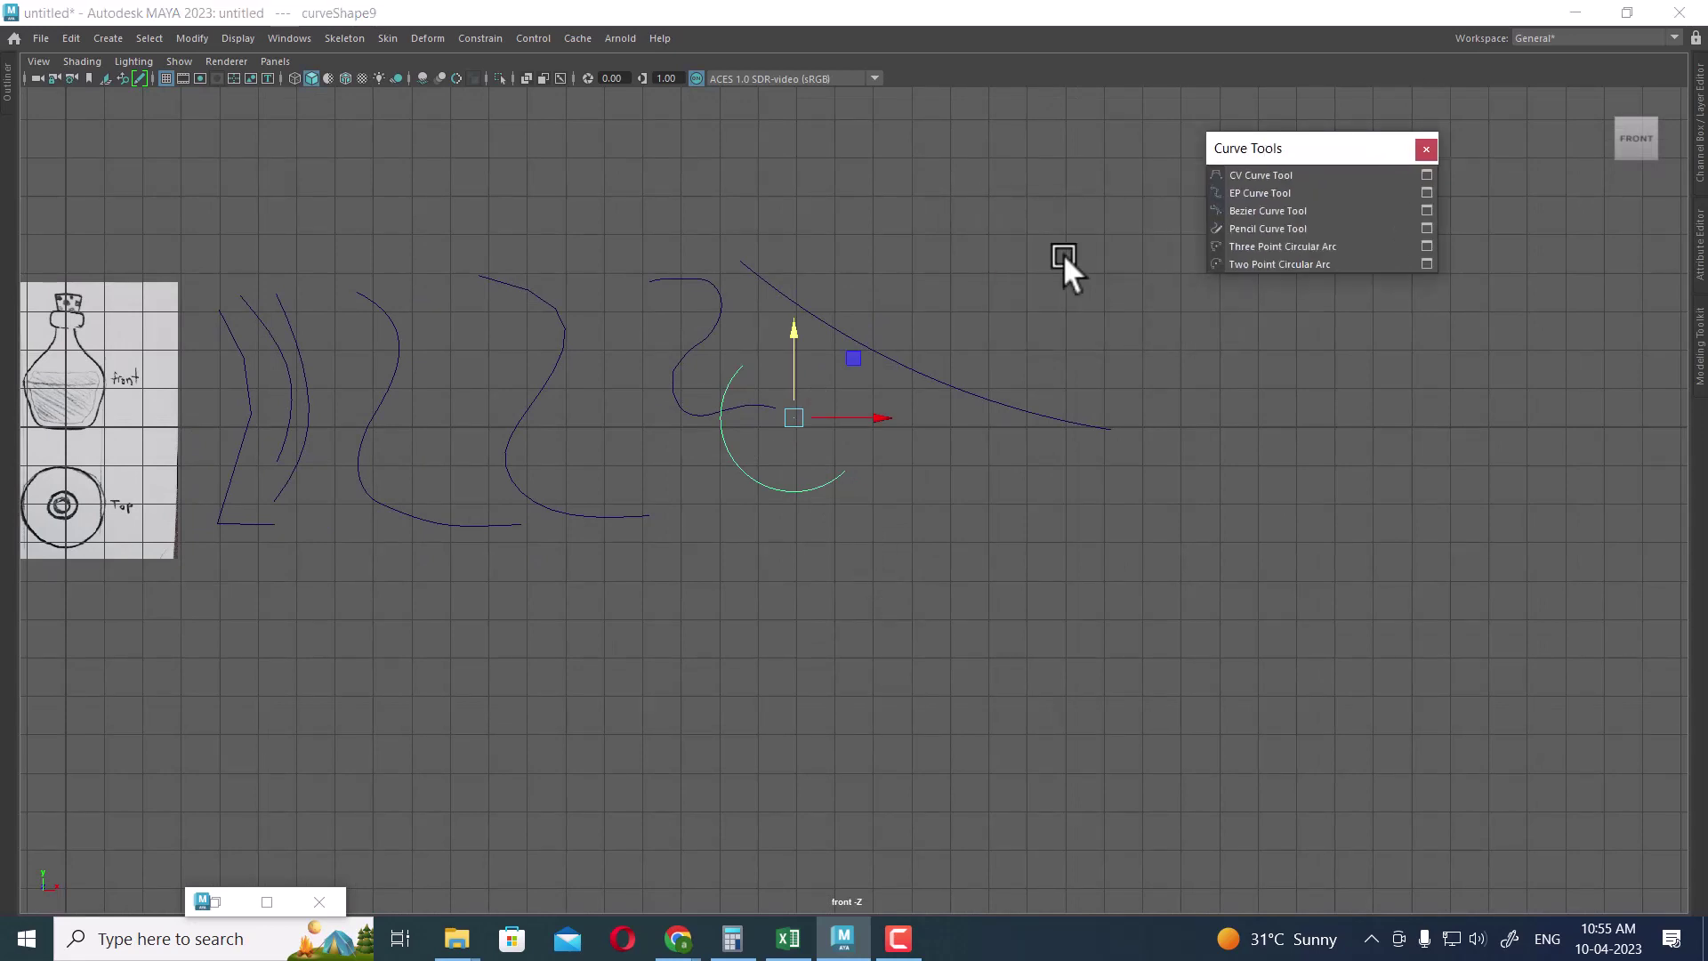
drag(1029, 175, 225, 669)
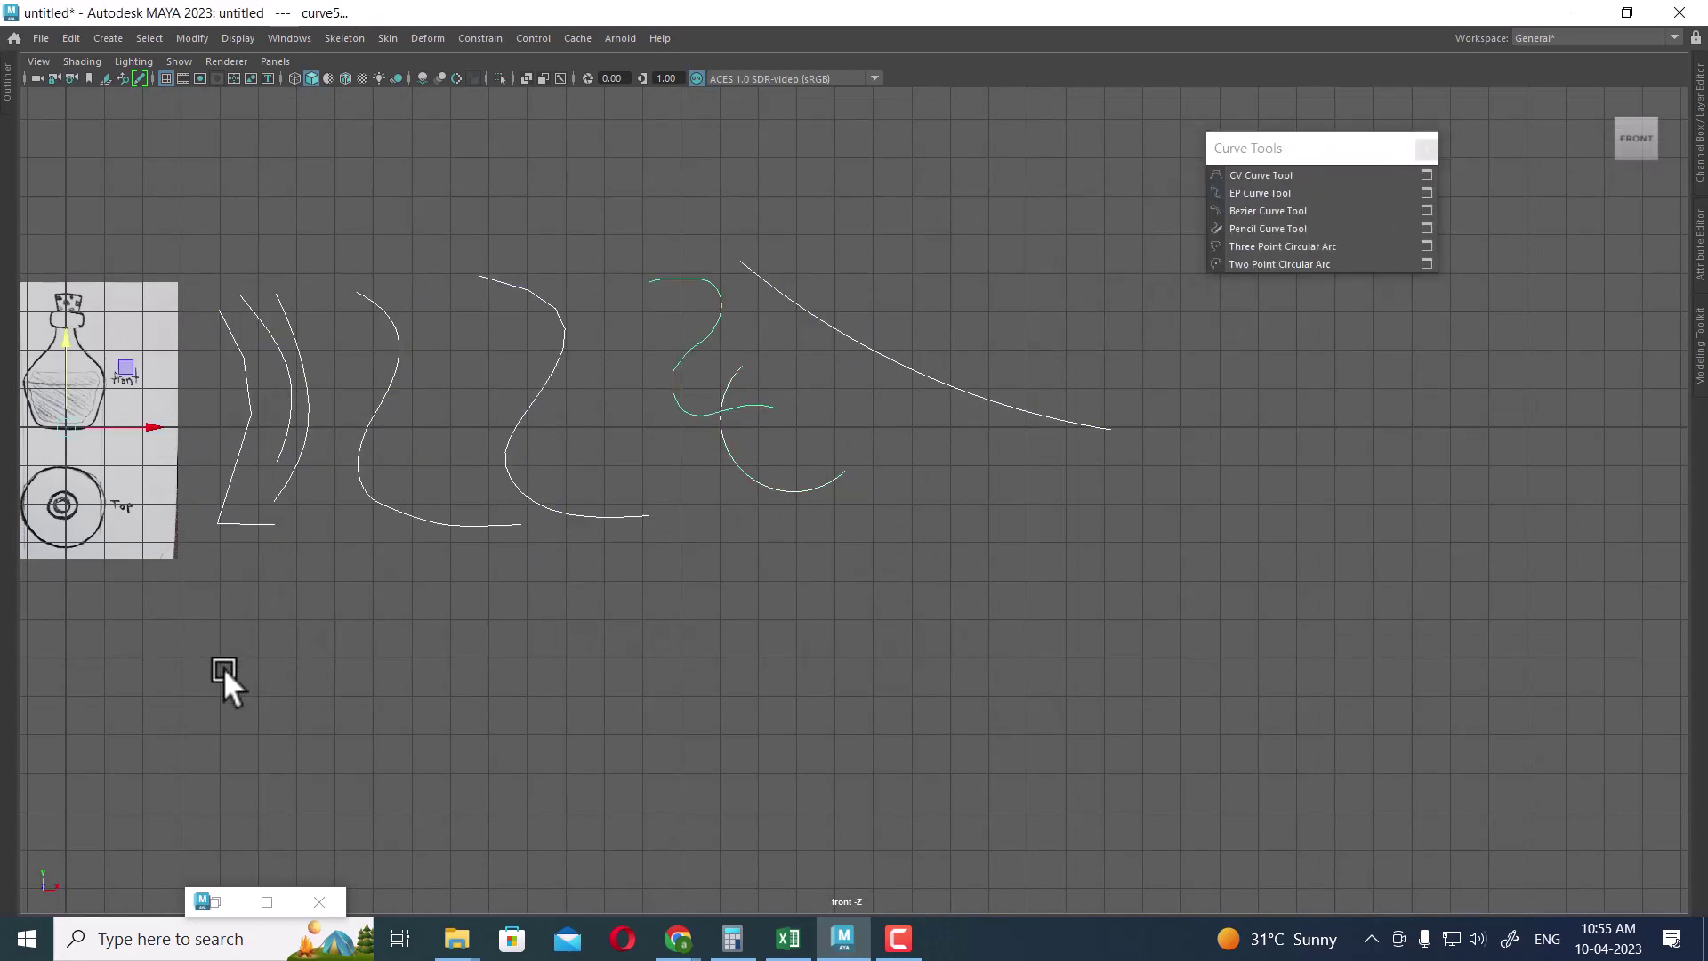
key(Delete)
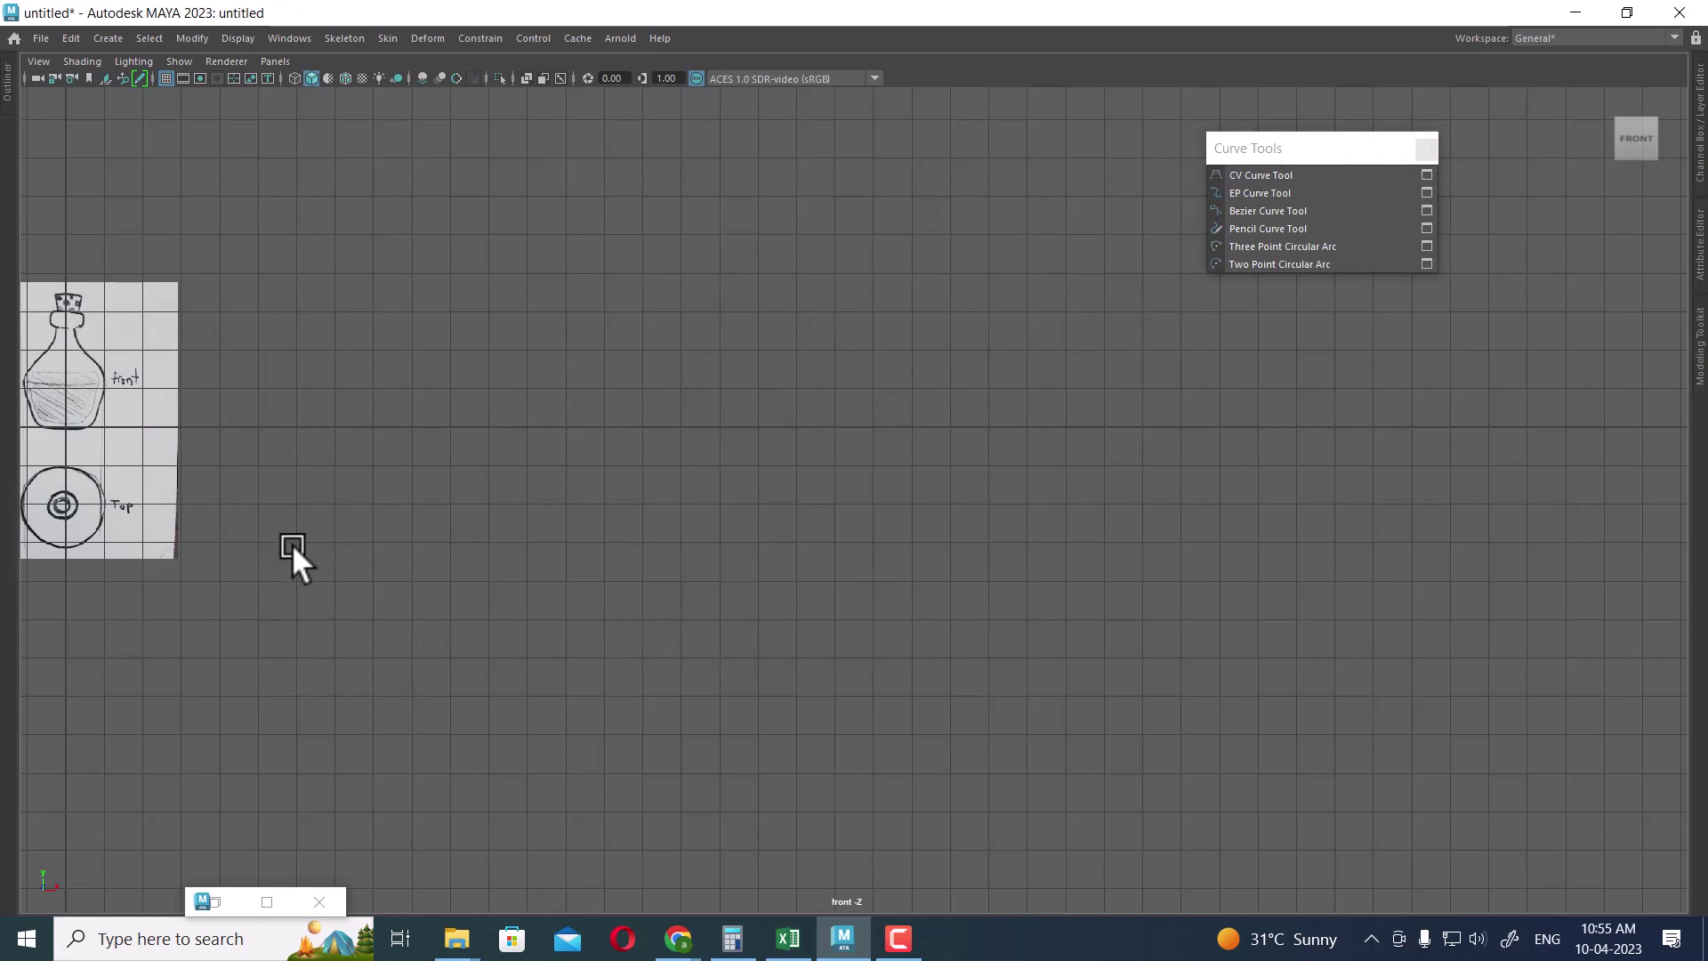
Start the CV Curve Tool over the bottle's front sketch, with 3 Cubic degree and Uniform knot spacing.
alt+middle_drag(317, 531, 706, 569)
alt+right_drag(706, 569, 825, 703)
alt+middle_drag(333, 331, 544, 356)
alt+right_drag(543, 356, 562, 541)
alt+middle_drag(562, 541, 745, 566)
alt+right_drag(745, 567, 905, 552)
alt+middle_drag(667, 516, 823, 587)
alt+right_drag(823, 587, 943, 617)
alt+middle_drag(719, 392, 760, 418)
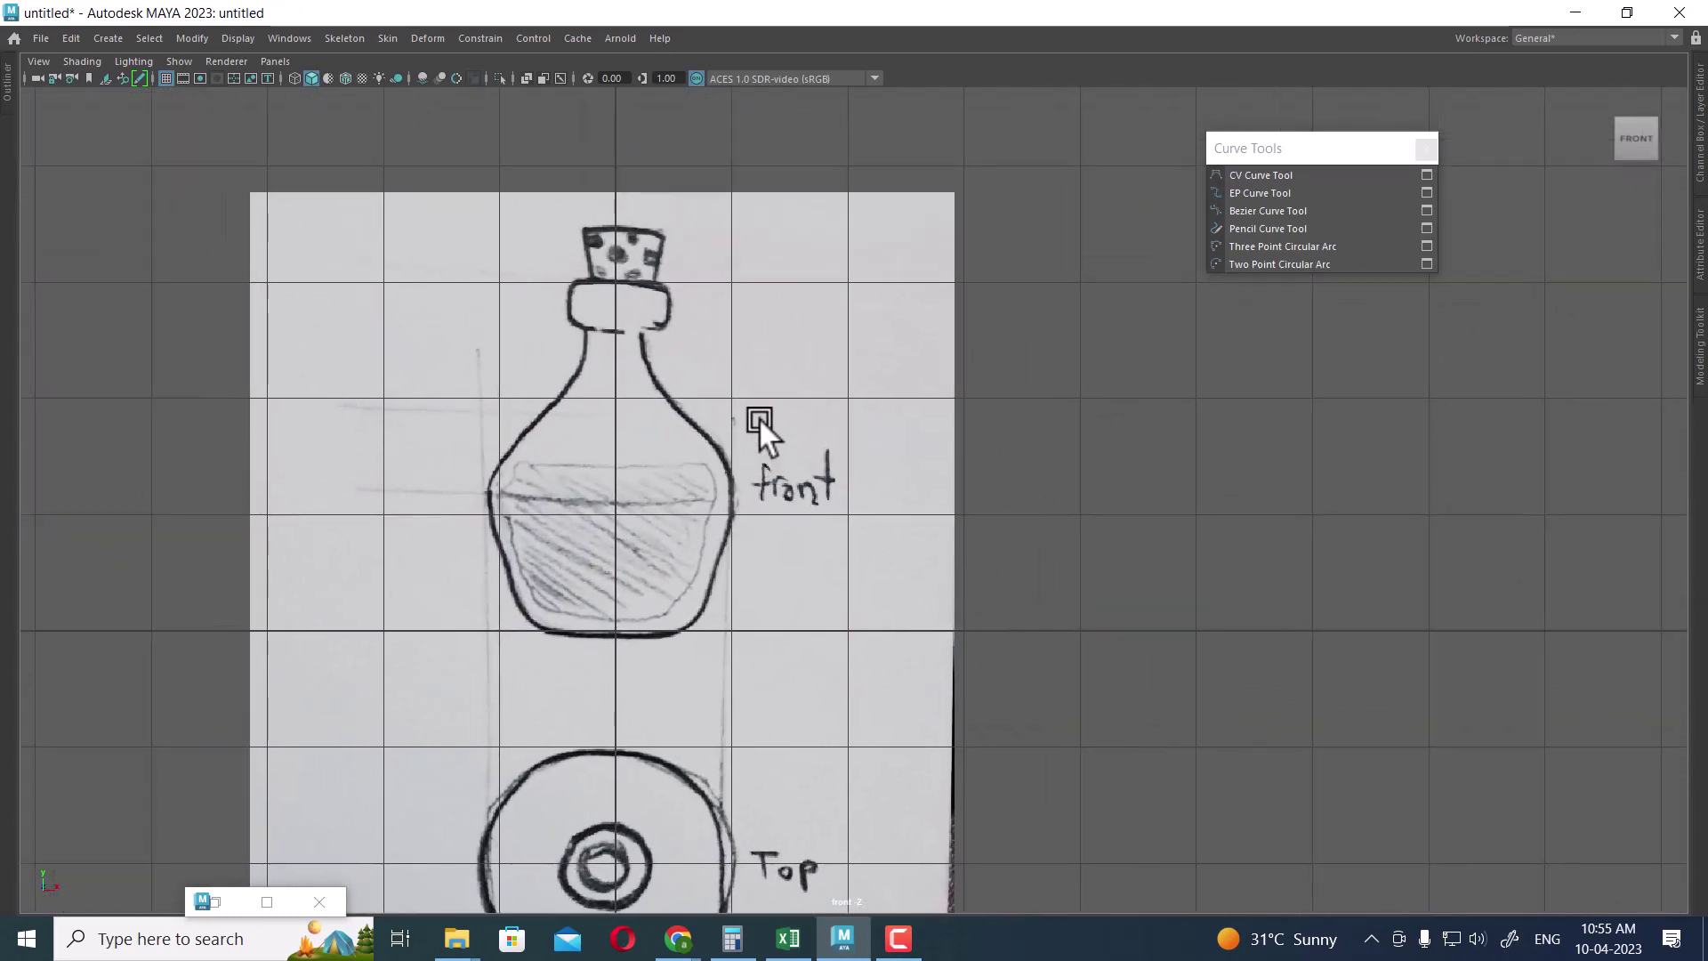
alt+right_drag(760, 418, 801, 436)
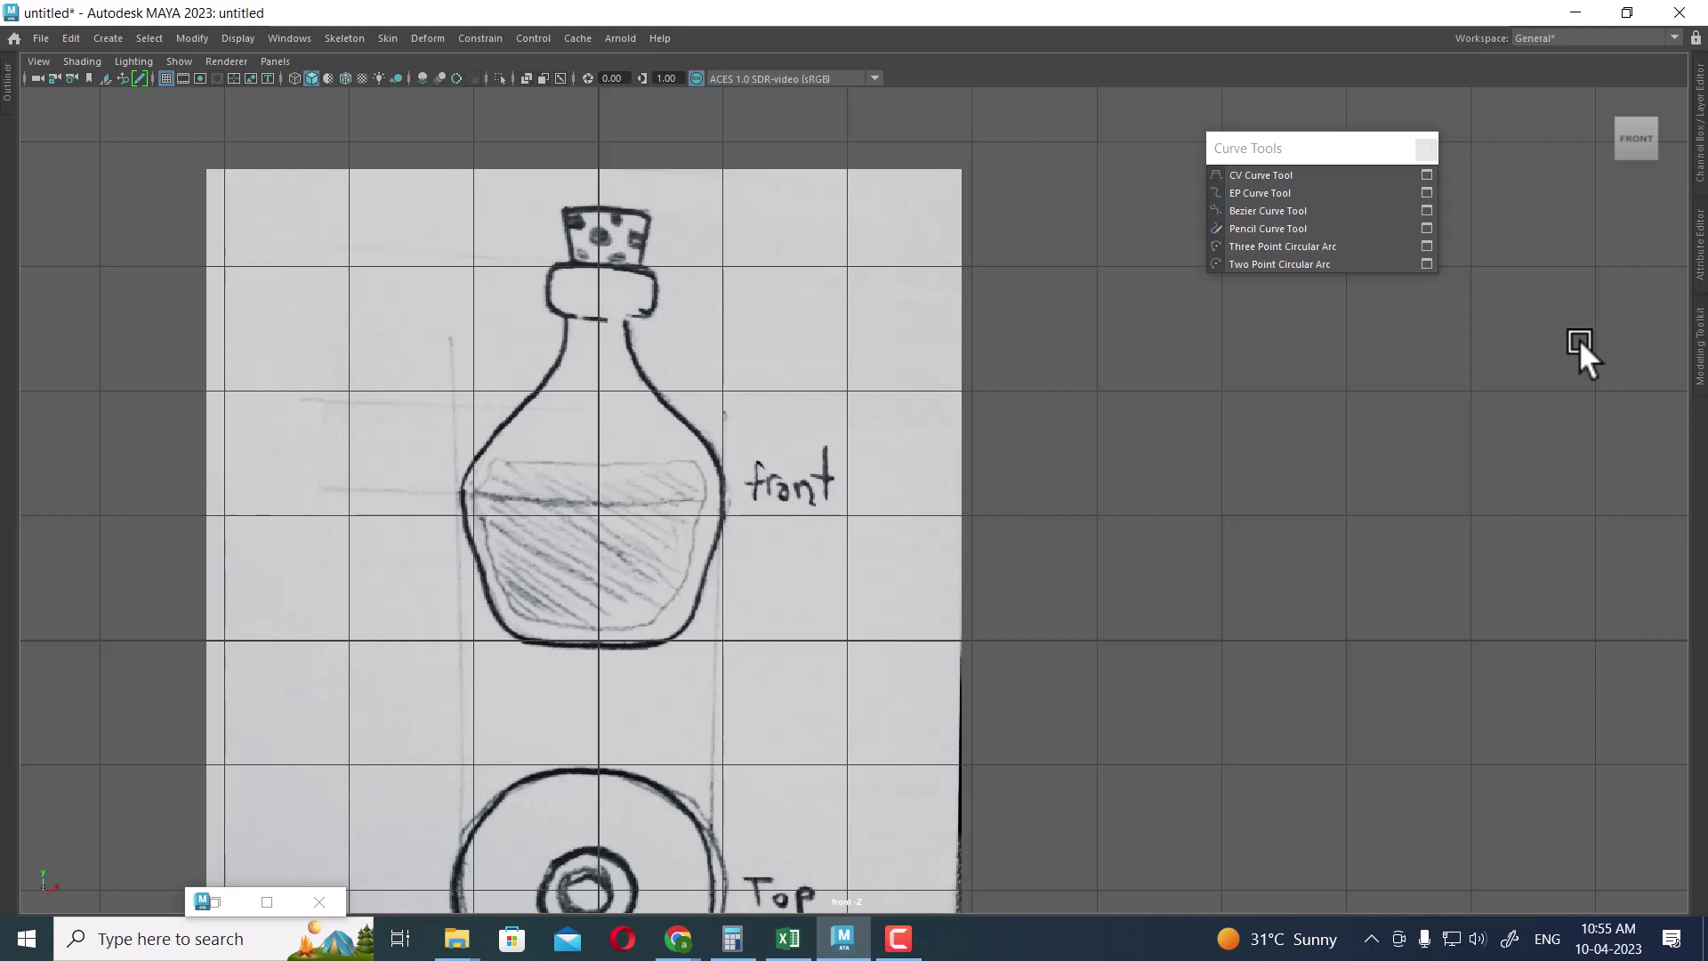
click(1427, 174)
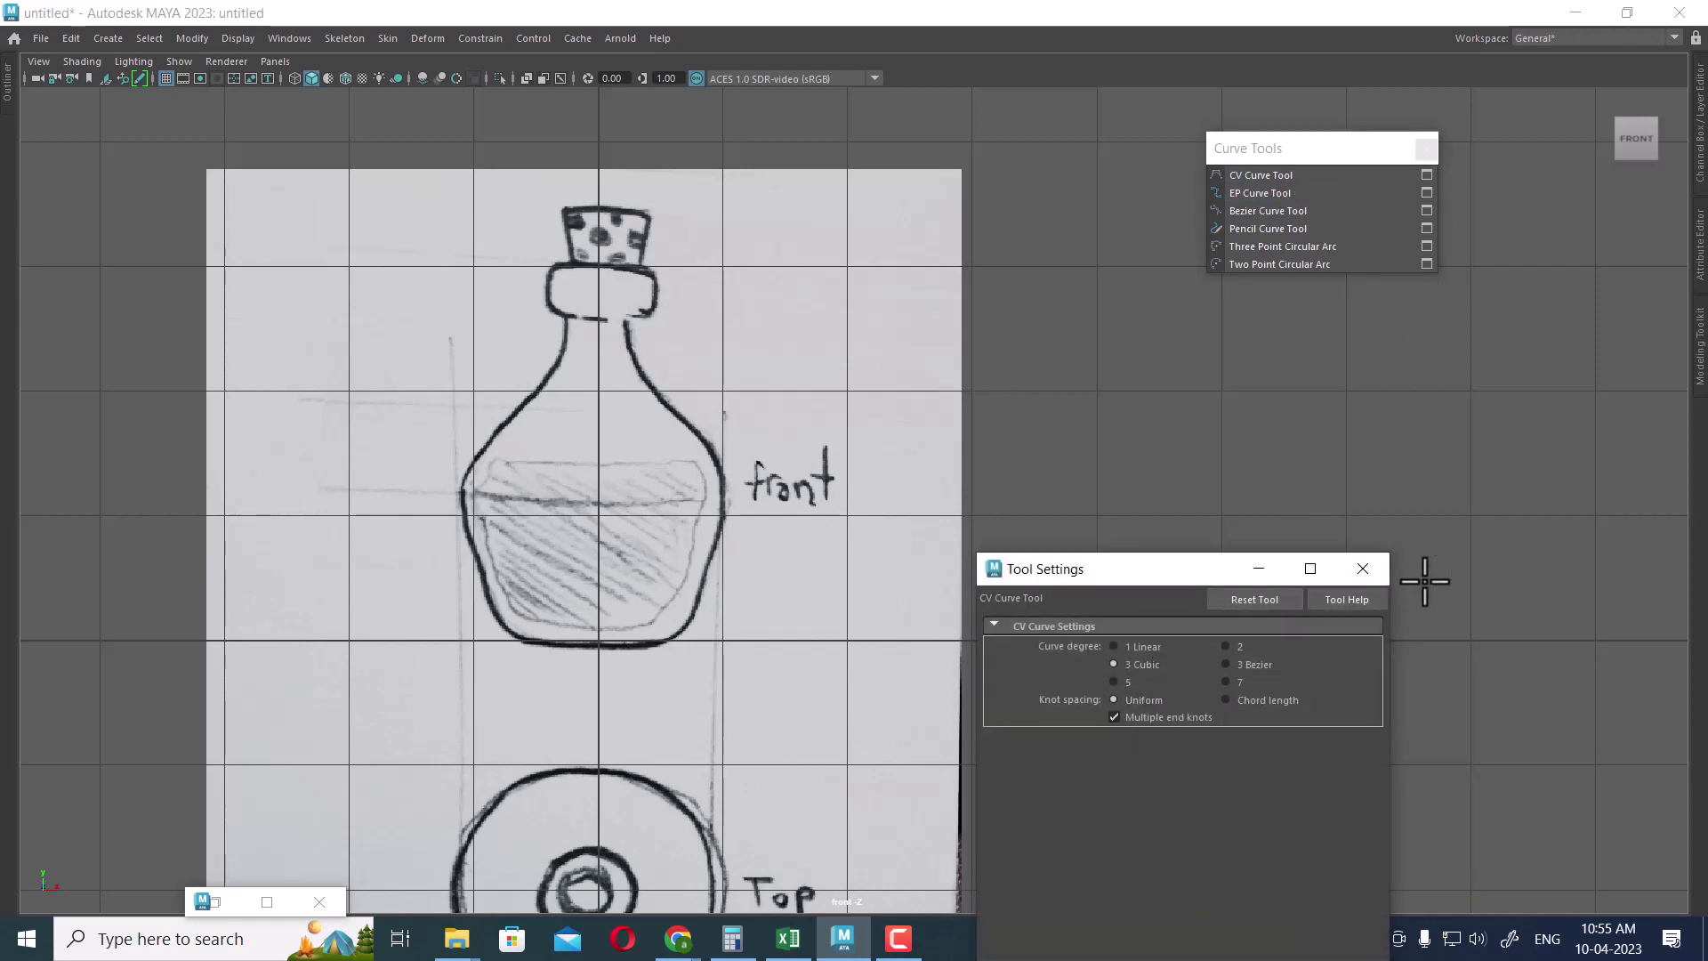
click(1364, 571)
scroll(671, 498, up, 3)
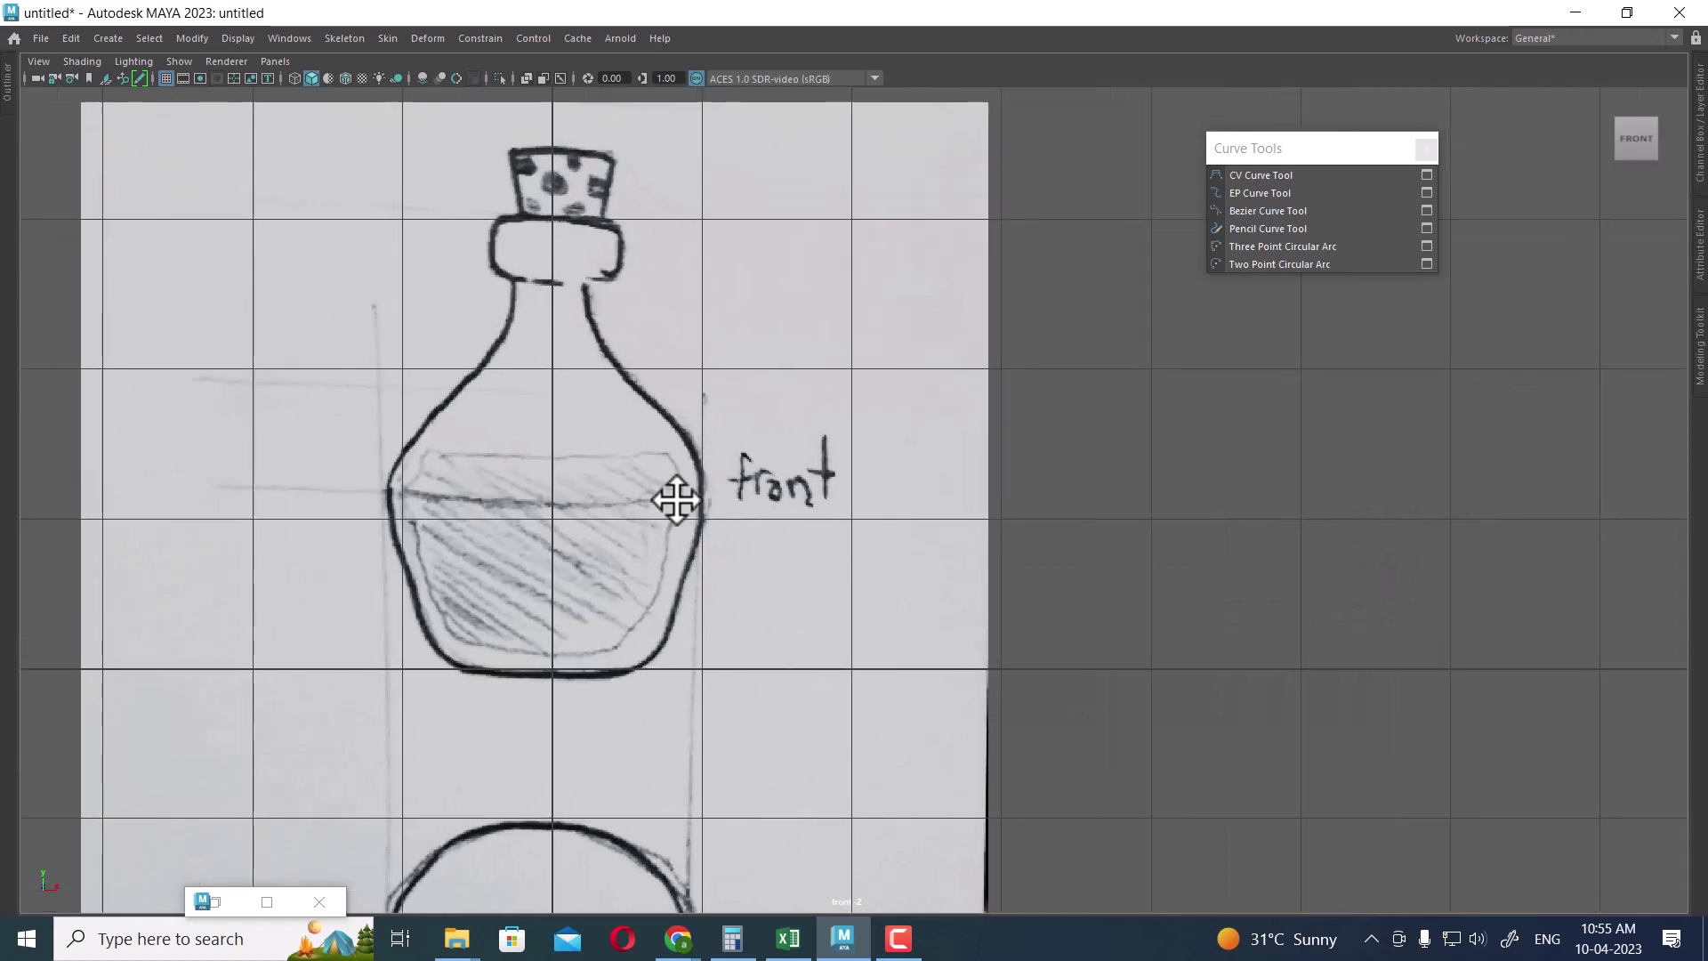
scroll(669, 338, up, 2)
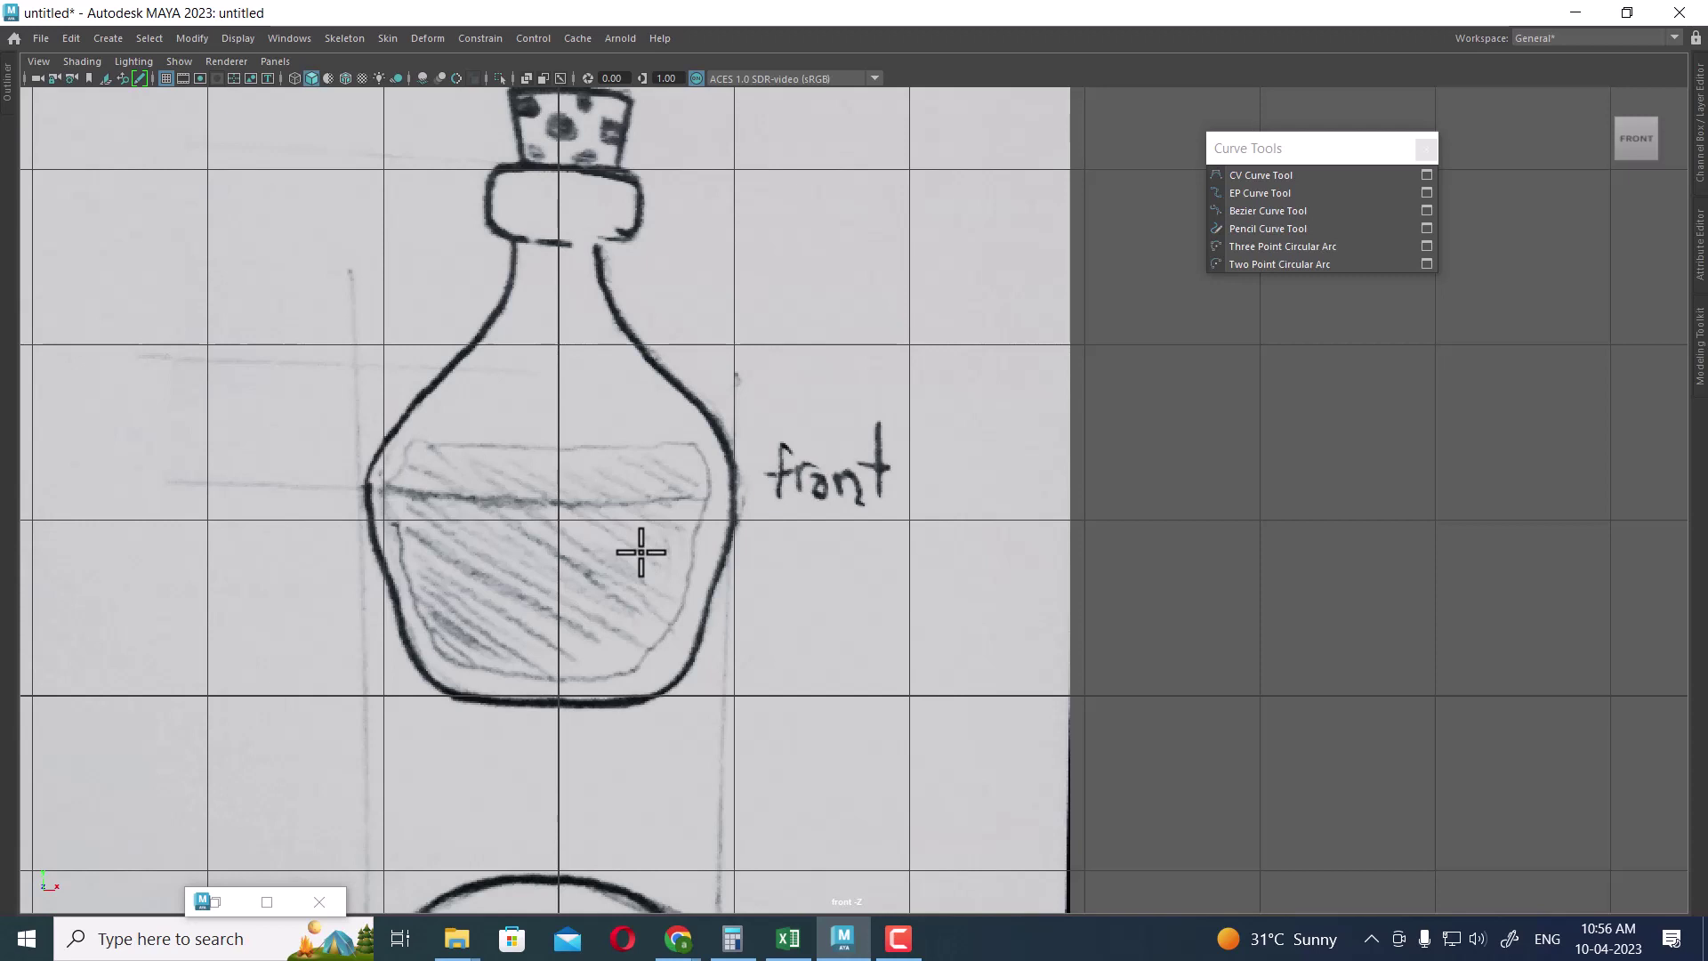
Place the first control vertices from the base centre up just inside the bottle's right wall to the shoulder, forming the inner profile.
click(559, 695)
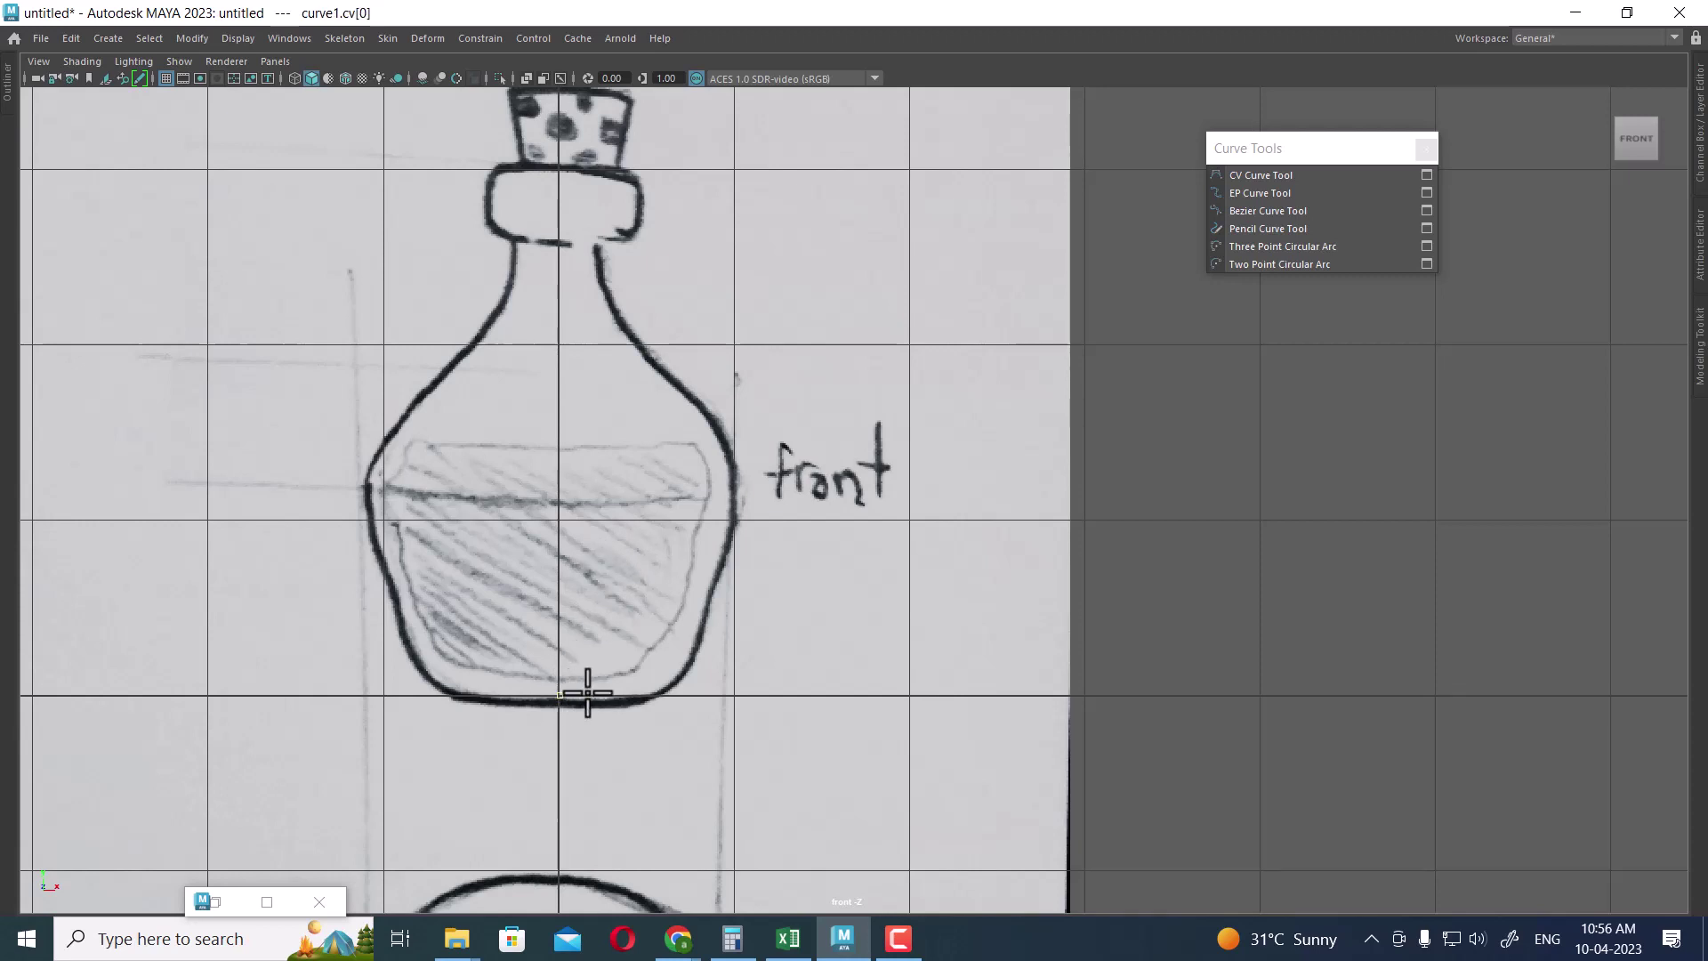
click(602, 690)
click(647, 685)
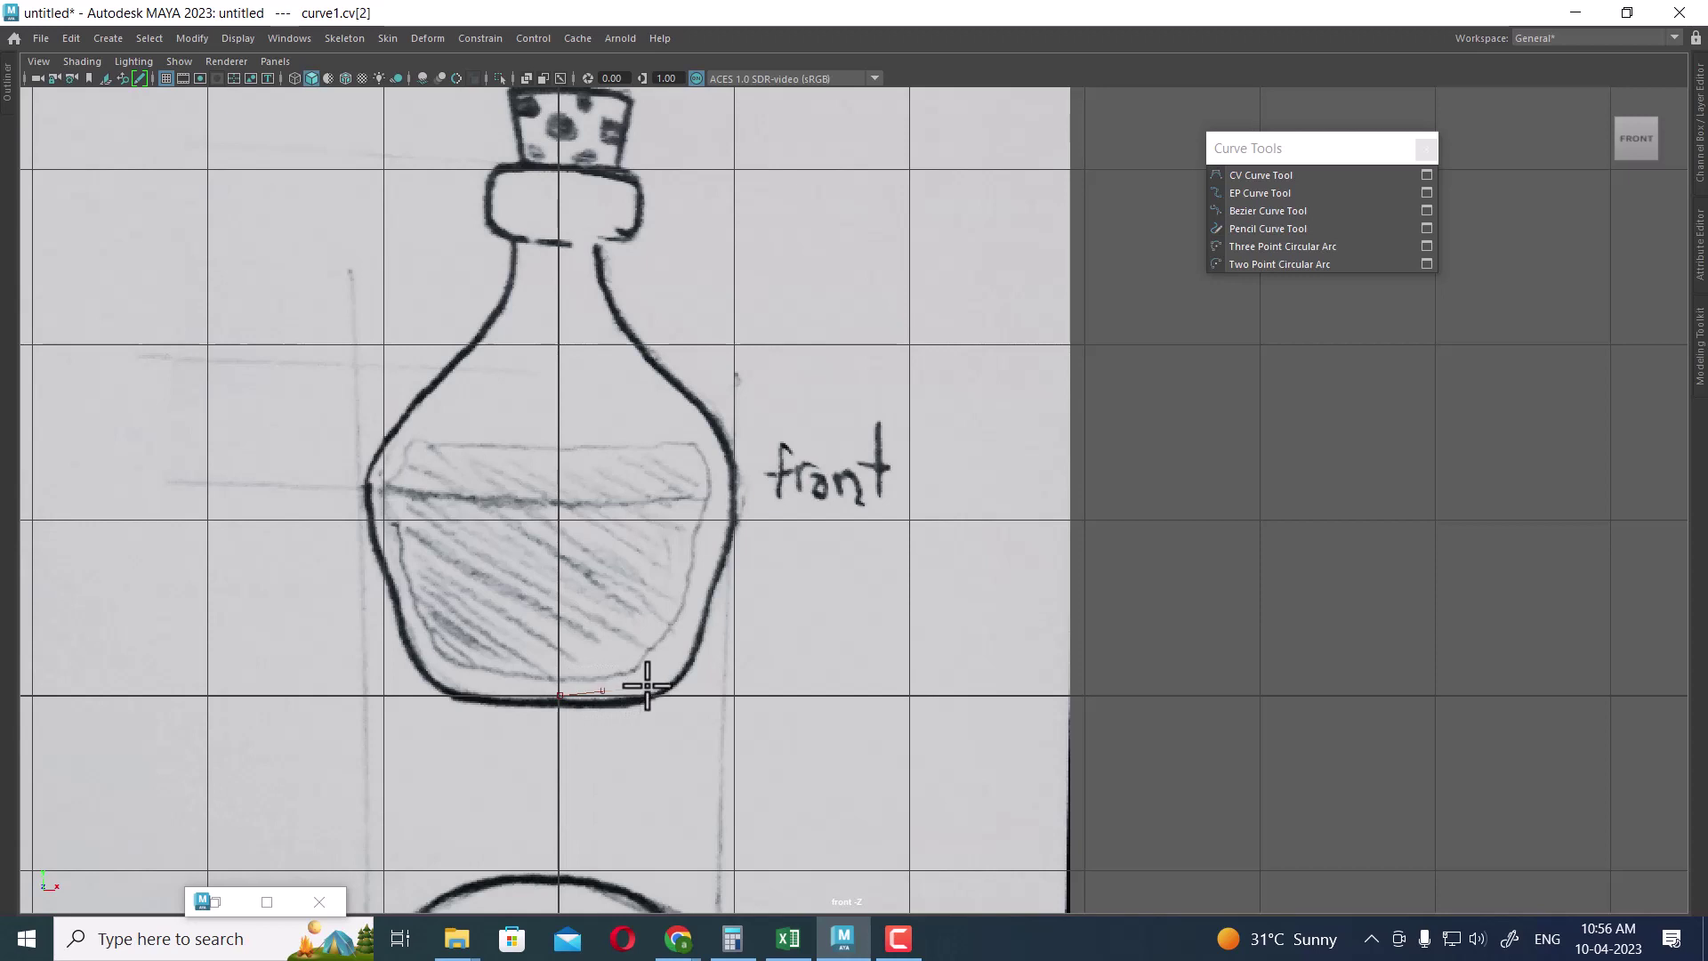
click(678, 667)
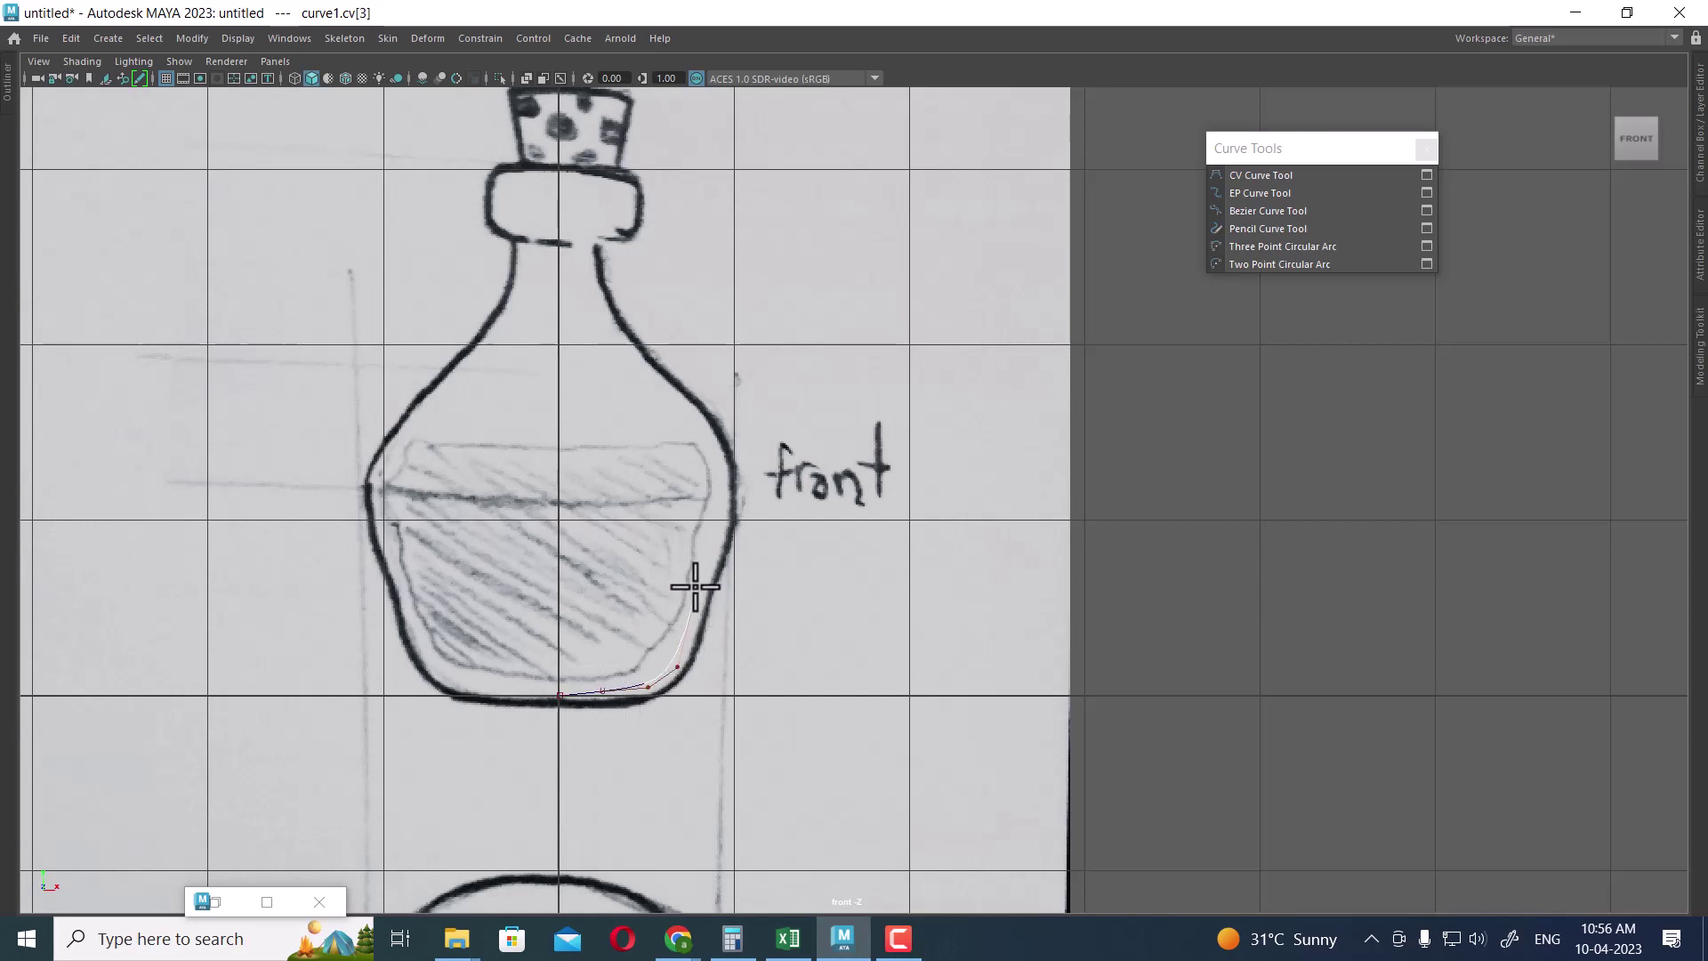
click(704, 581)
click(722, 512)
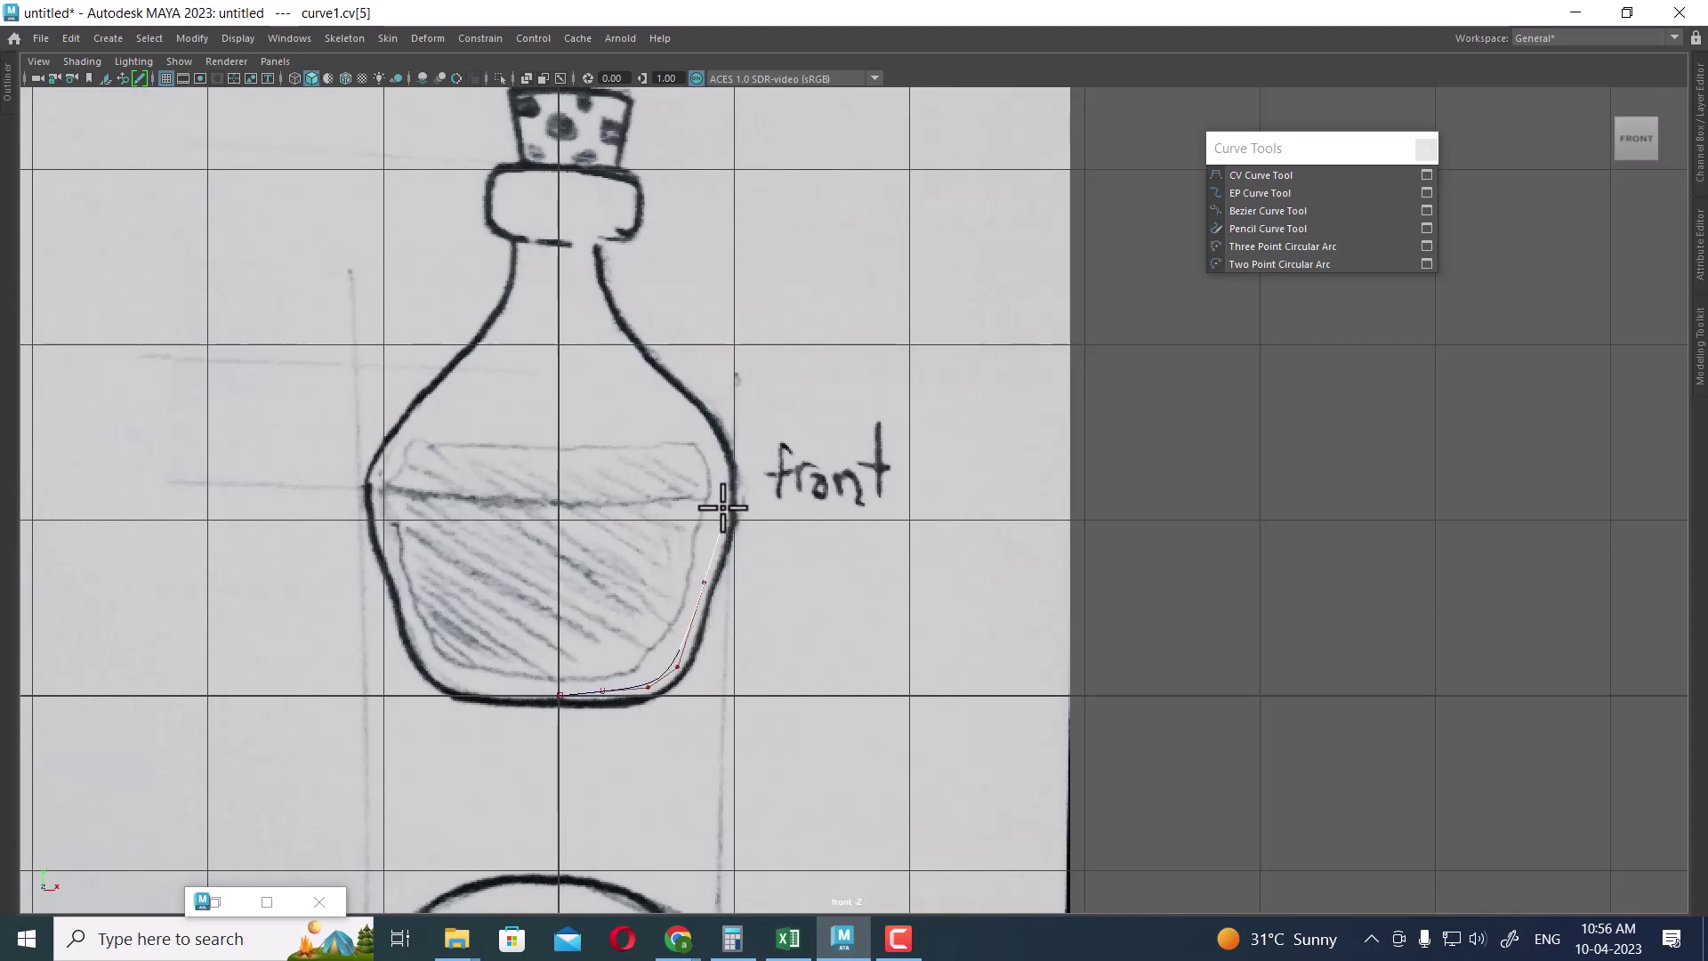
click(711, 443)
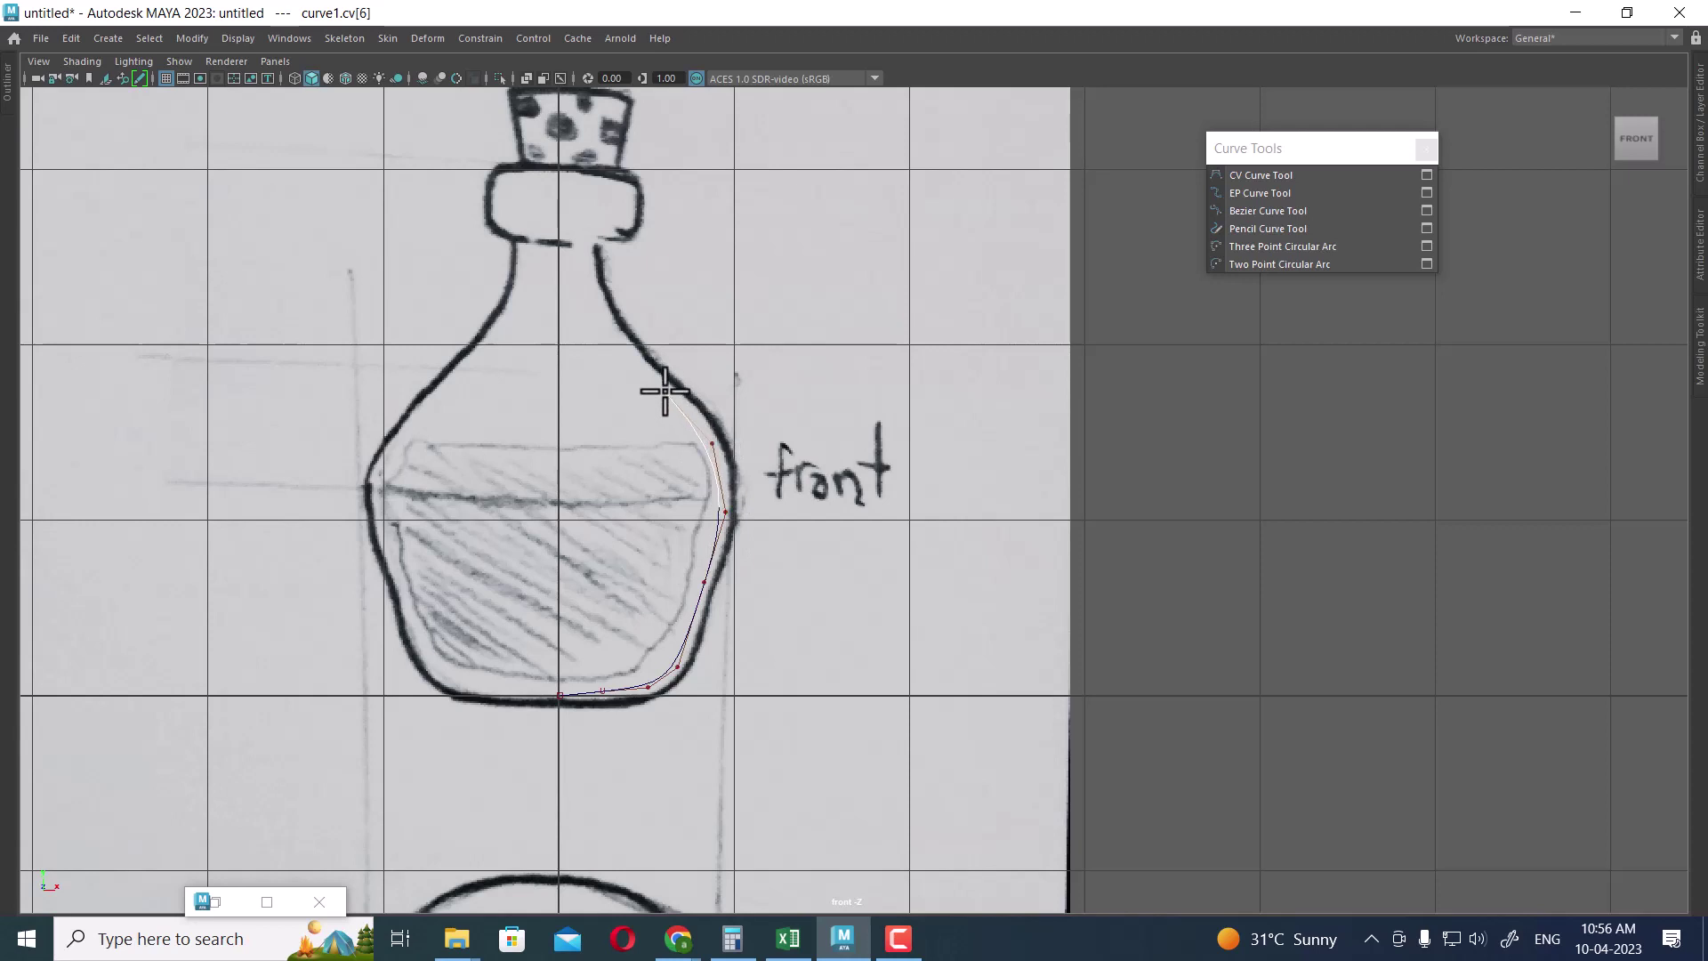
click(665, 392)
click(620, 348)
Continue the inner profile from the shoulder up the inside of the neck to the underside of the lip.
alt+right_drag(595, 327, 906, 816)
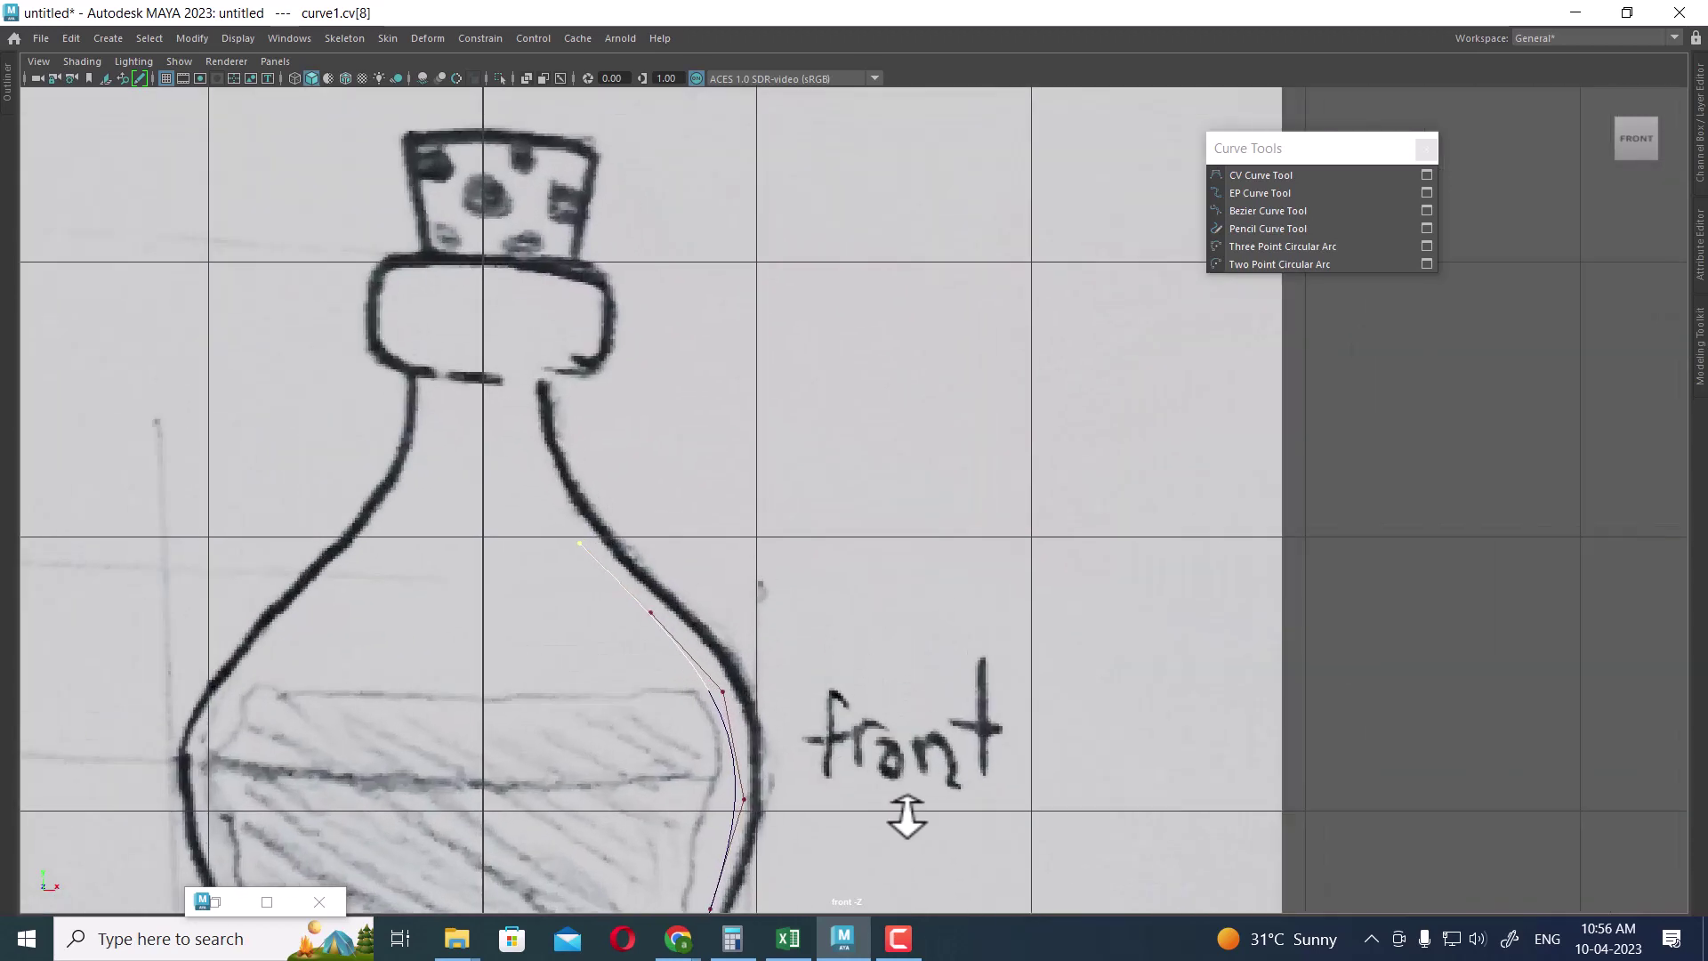
click(550, 495)
alt+middle_drag(537, 488, 523, 436)
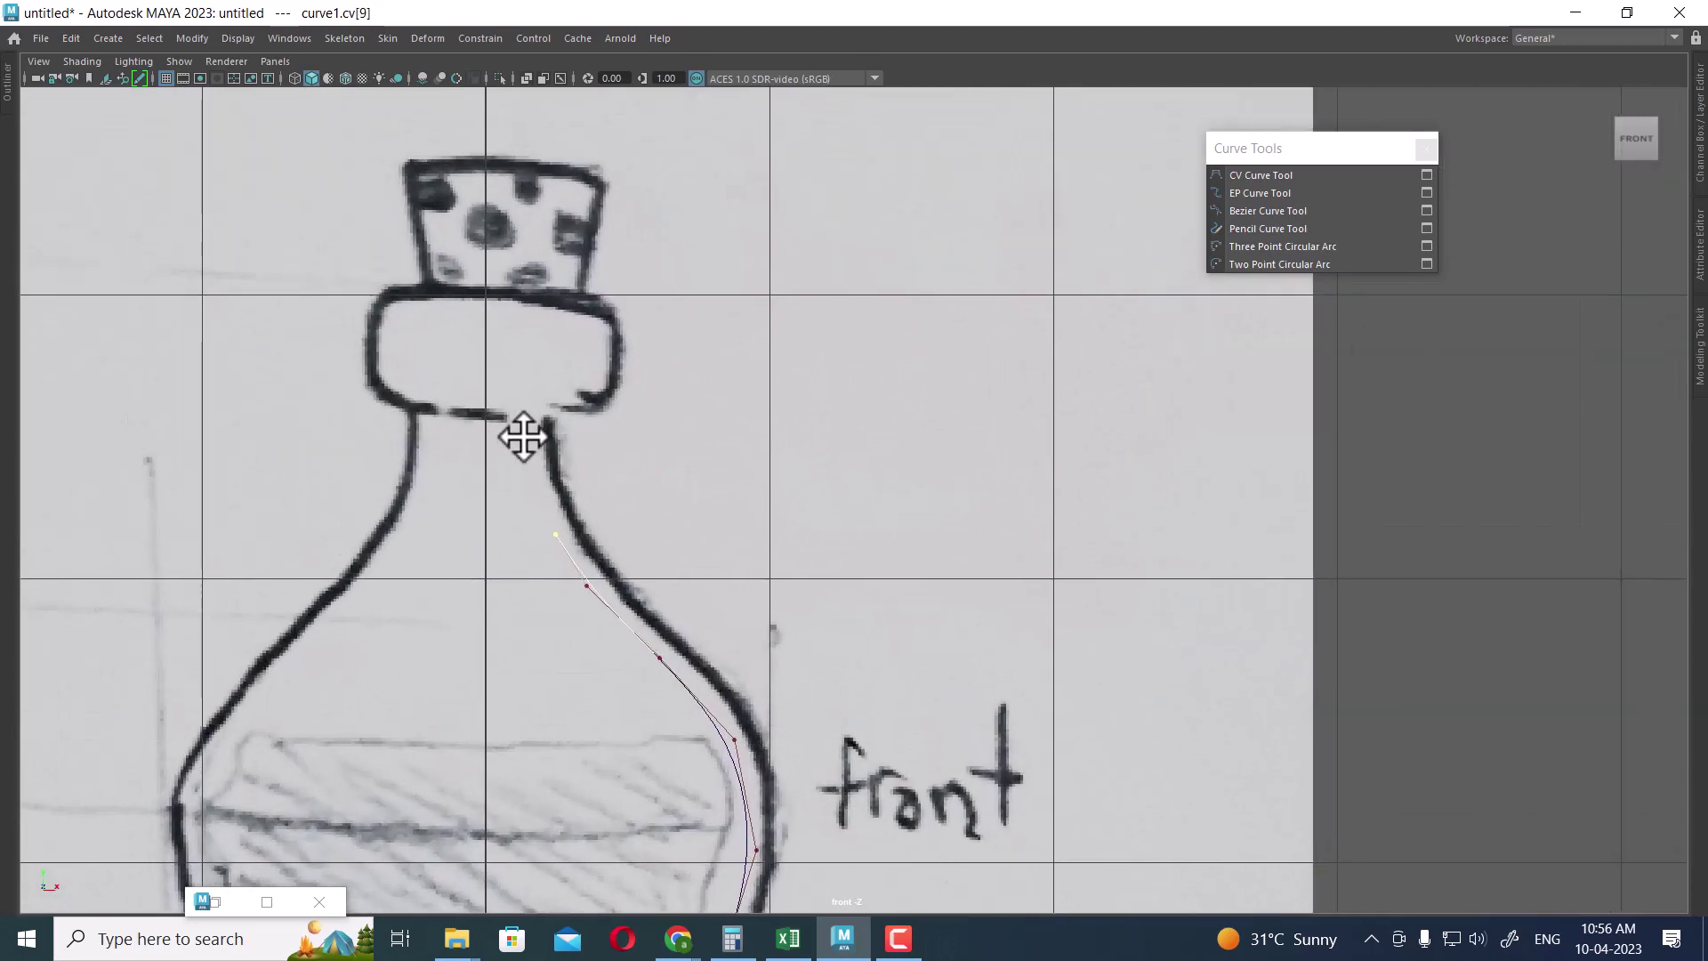
click(540, 487)
click(531, 433)
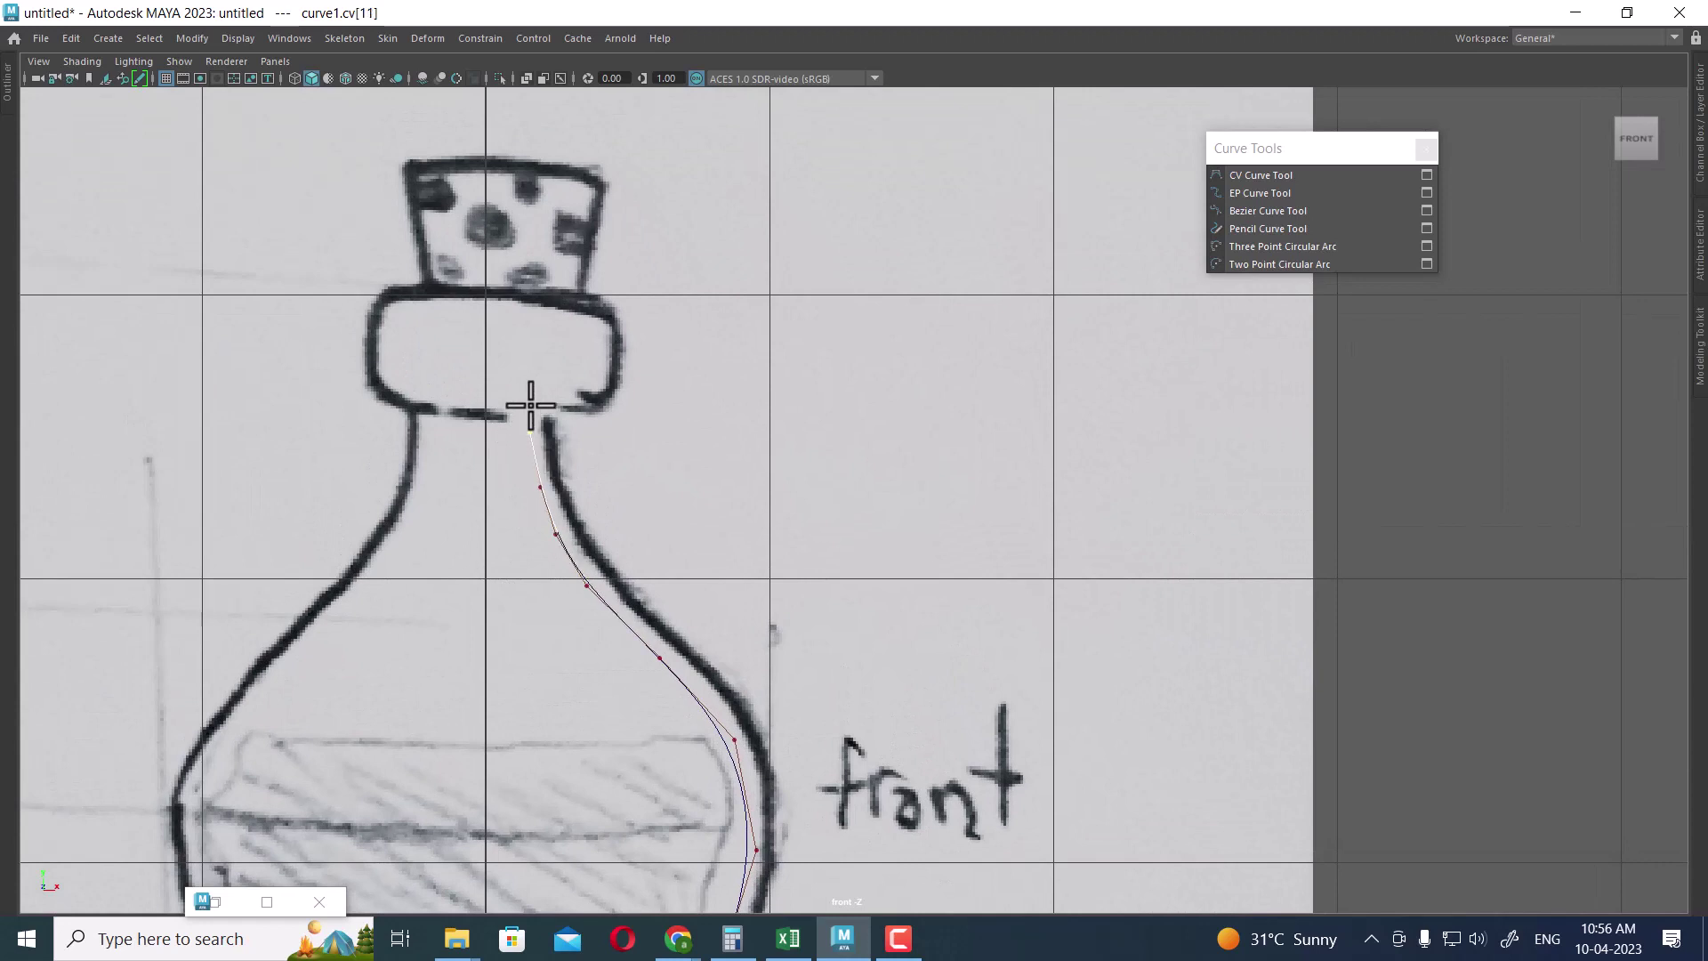
click(533, 400)
Extend the curve outward into the lip and up its inner side to the rim below the cork.
click(561, 394)
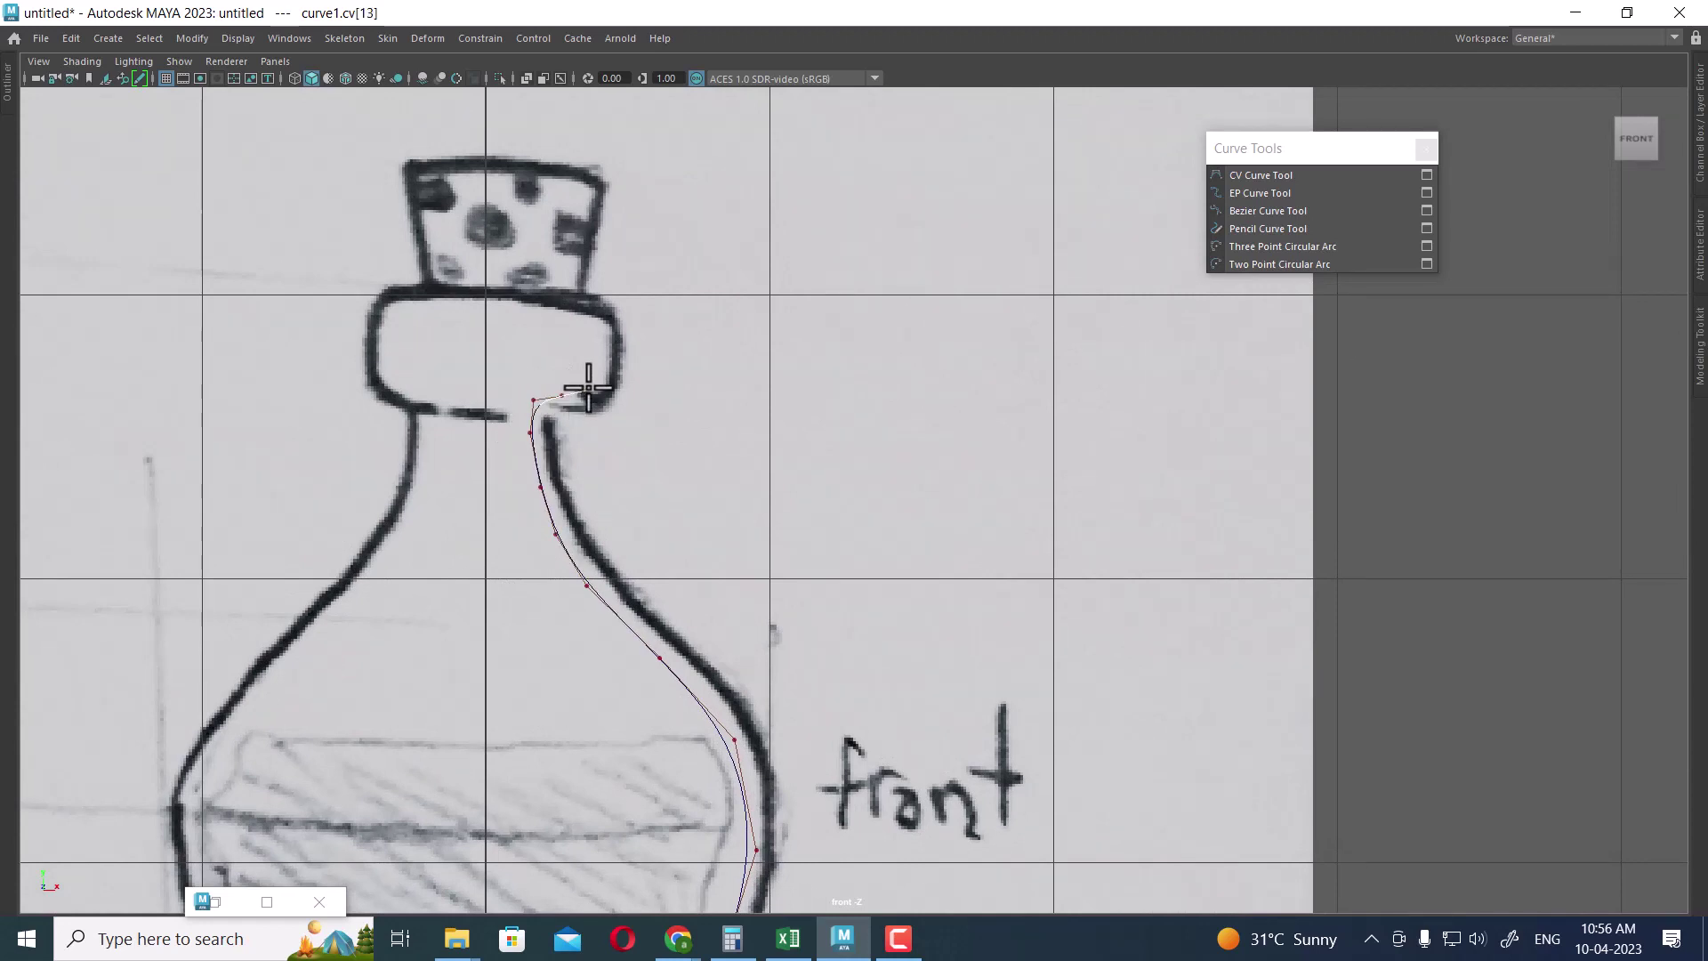
click(589, 388)
click(600, 363)
click(596, 323)
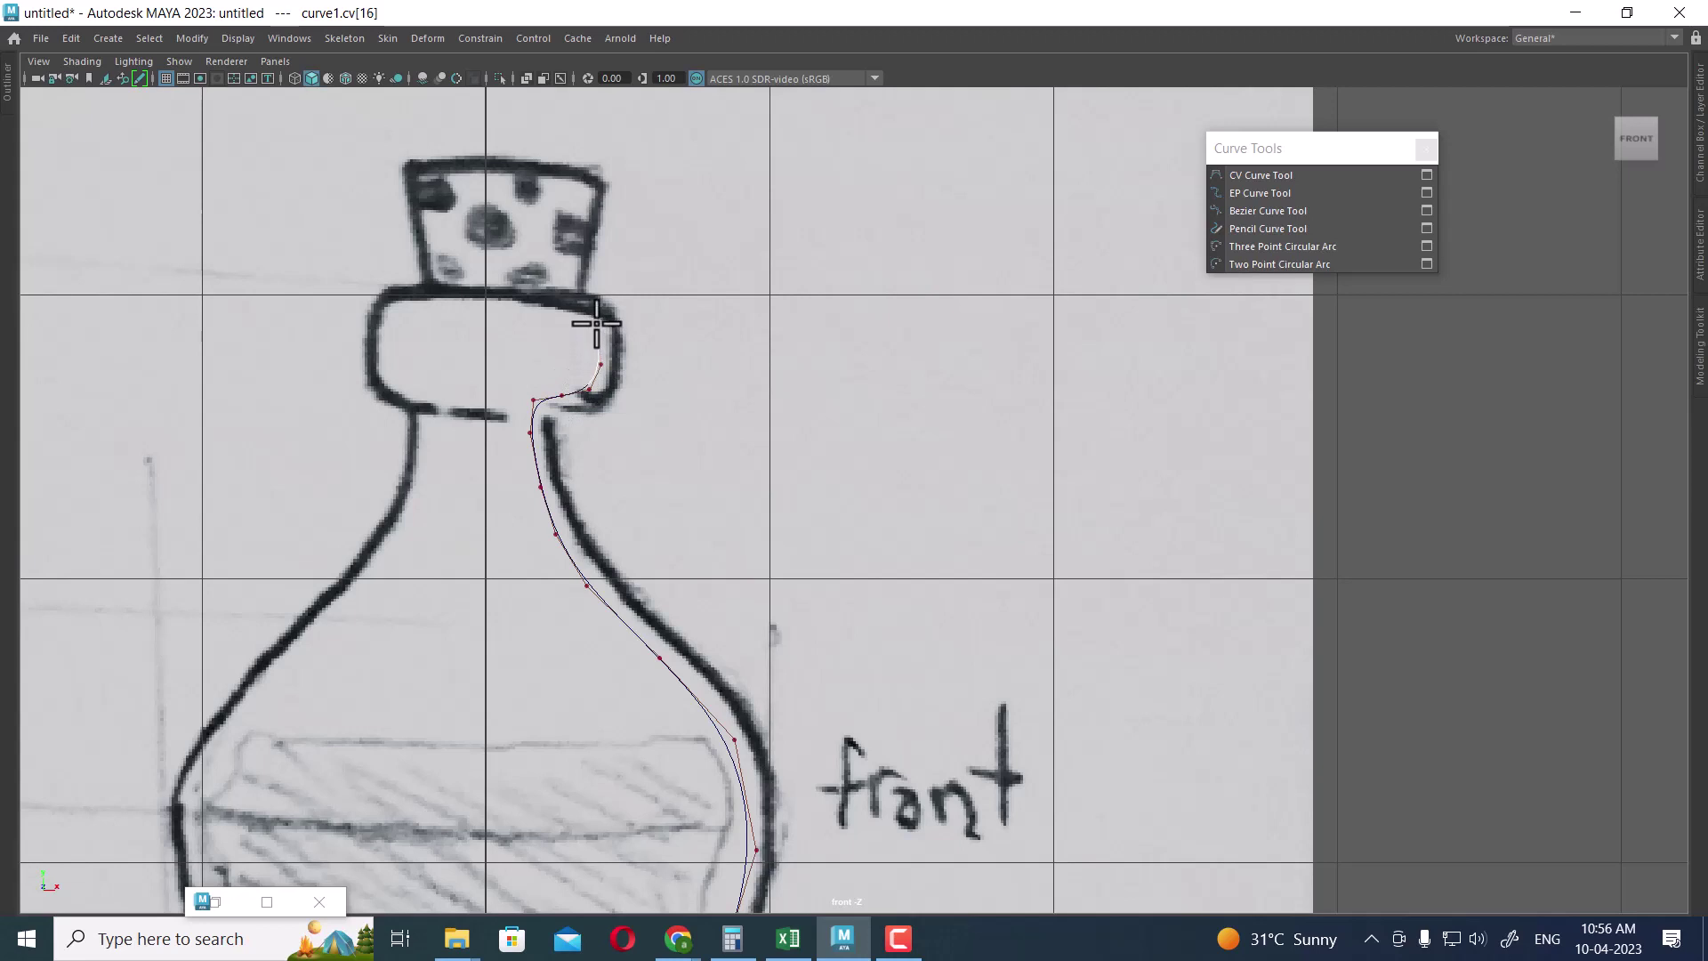
scroll(622, 515, up, 3)
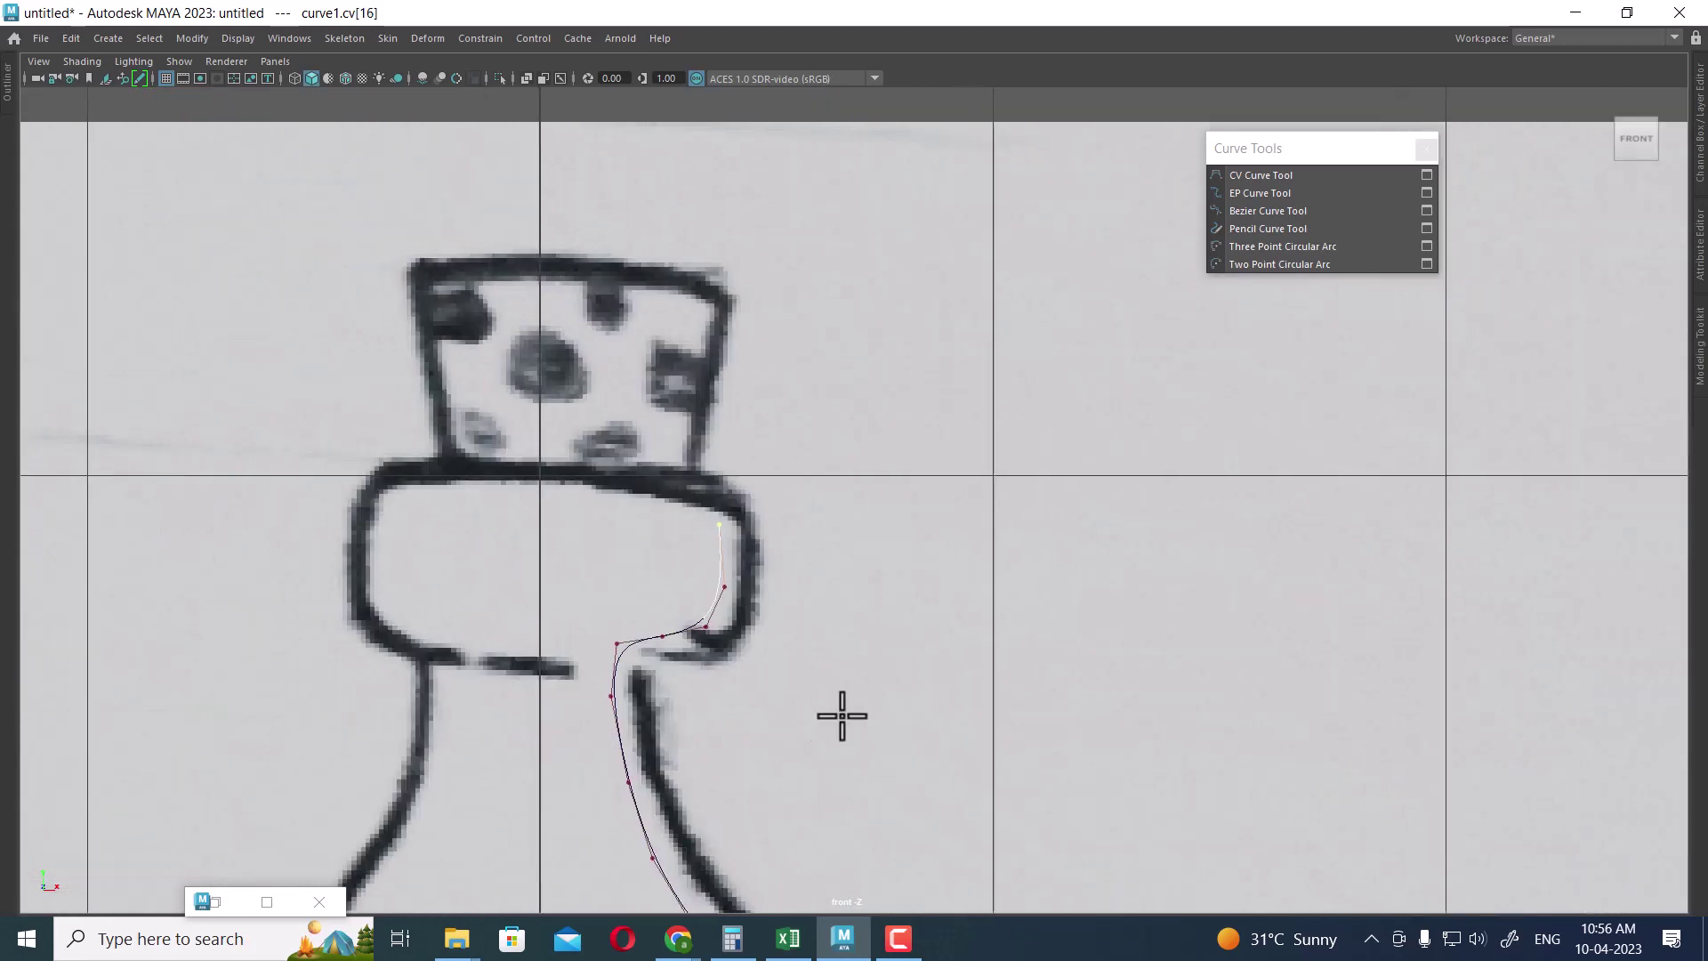
scroll(801, 587, up, 2)
click(648, 488)
click(662, 479)
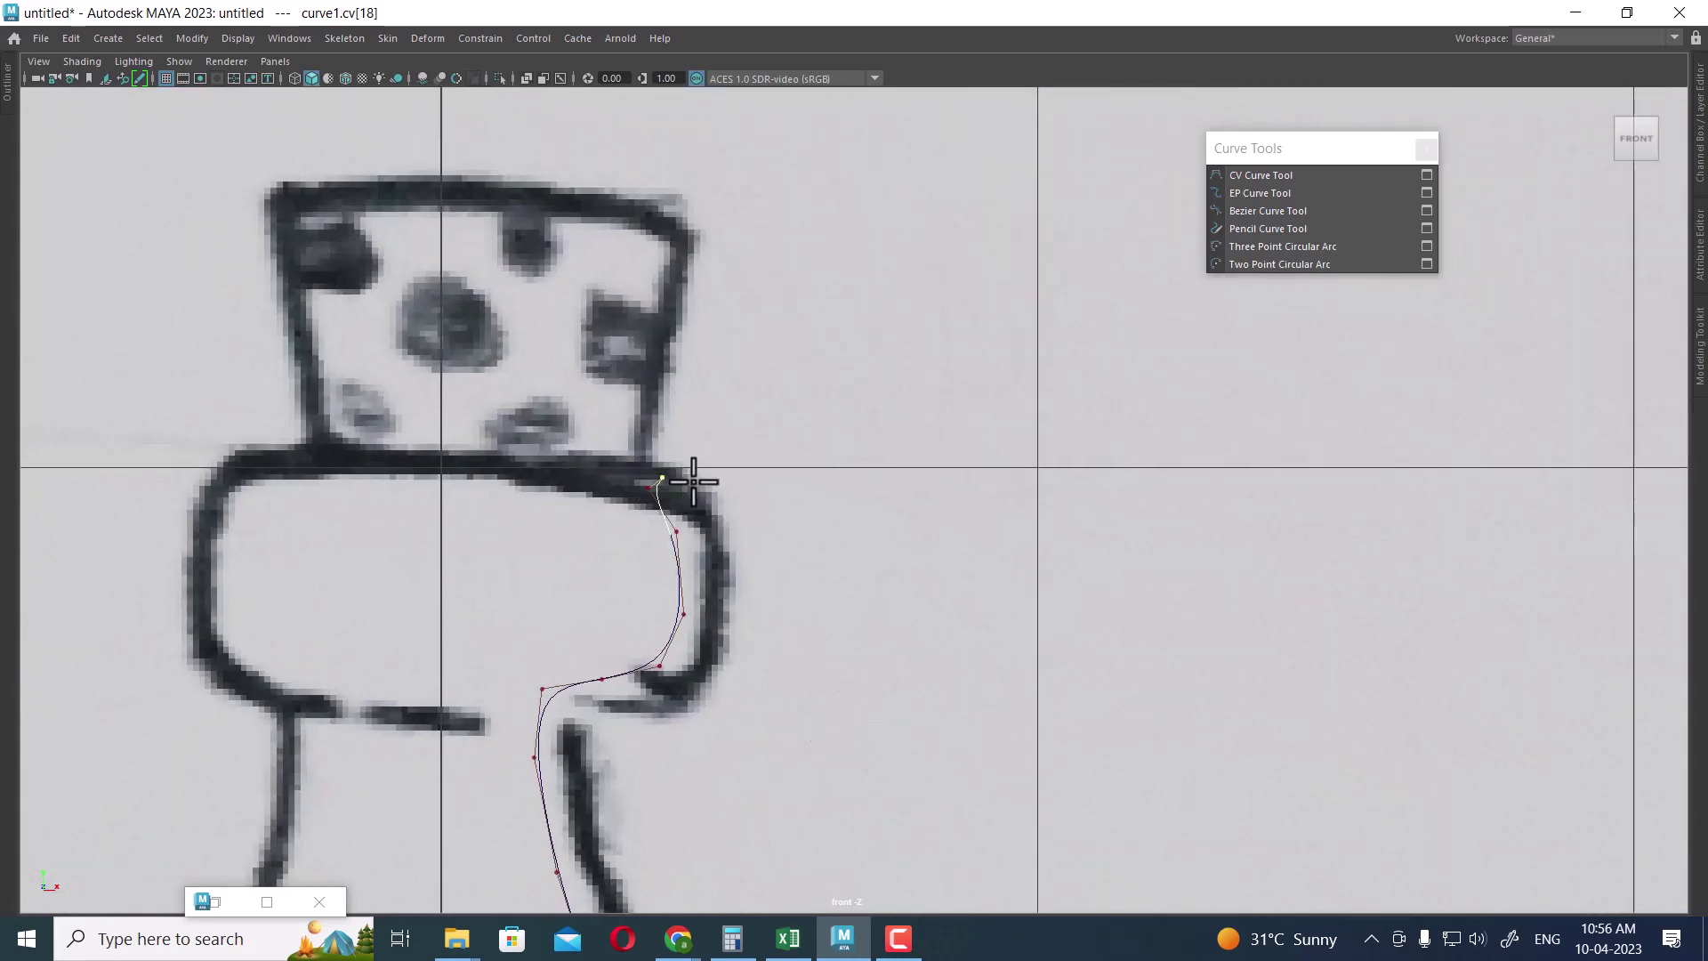
Turn the curve over the rim and trace the lip's outer side down and back in to the neck.
click(690, 478)
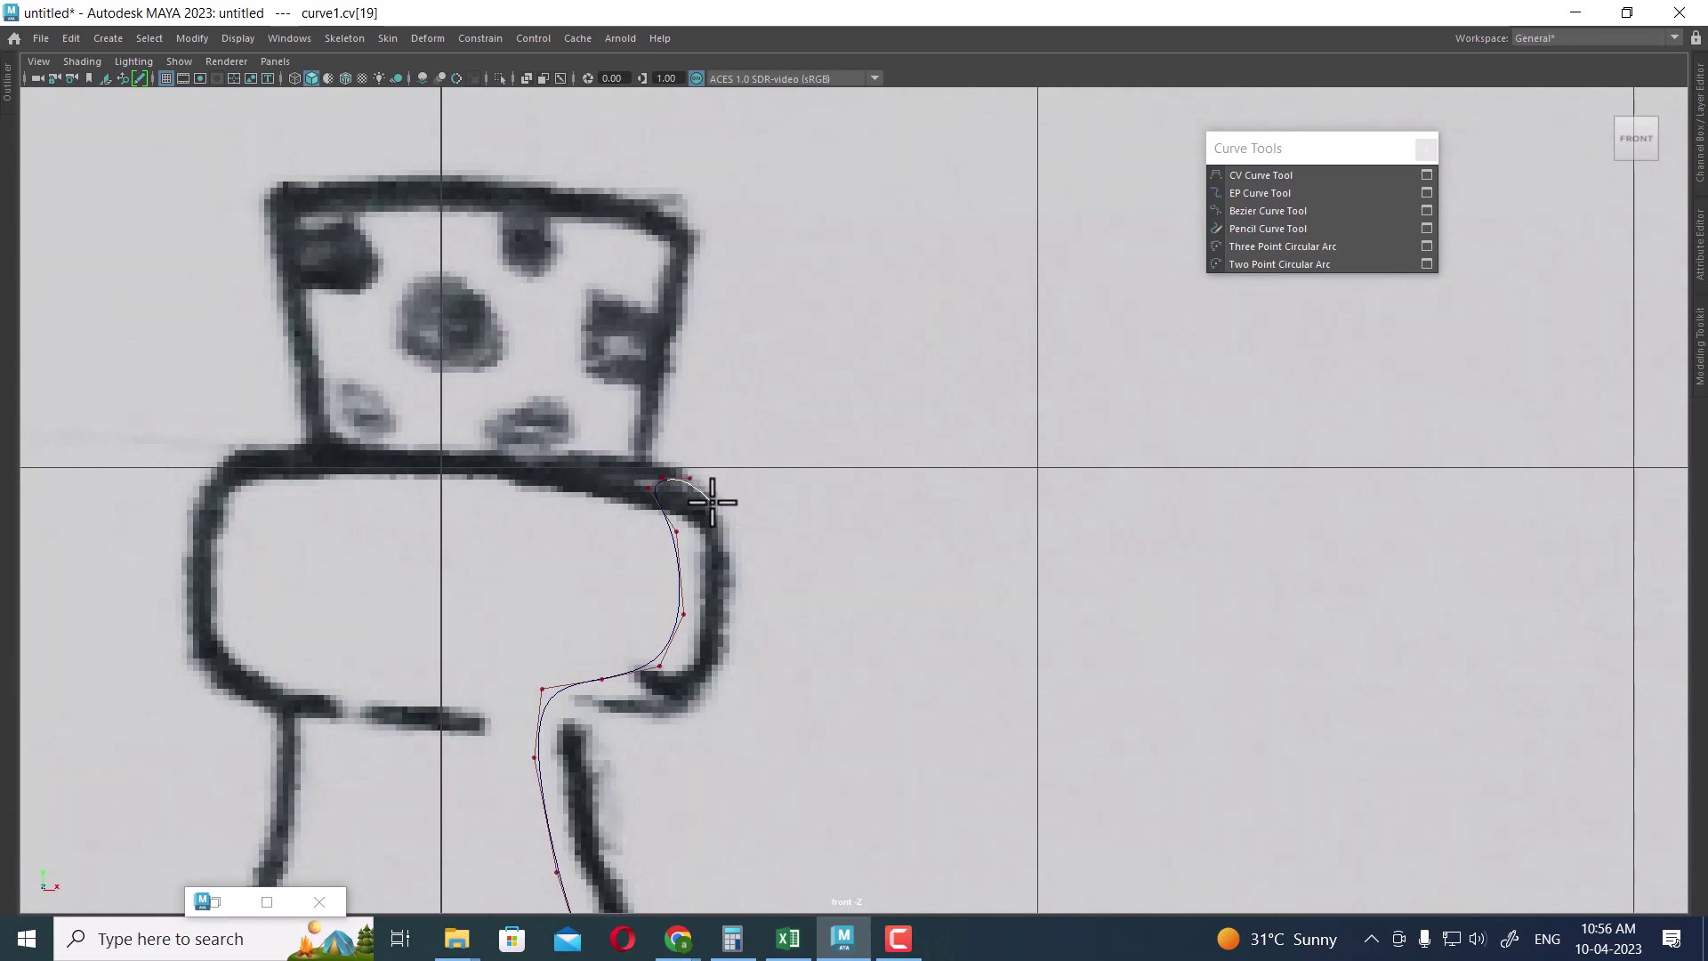
click(716, 534)
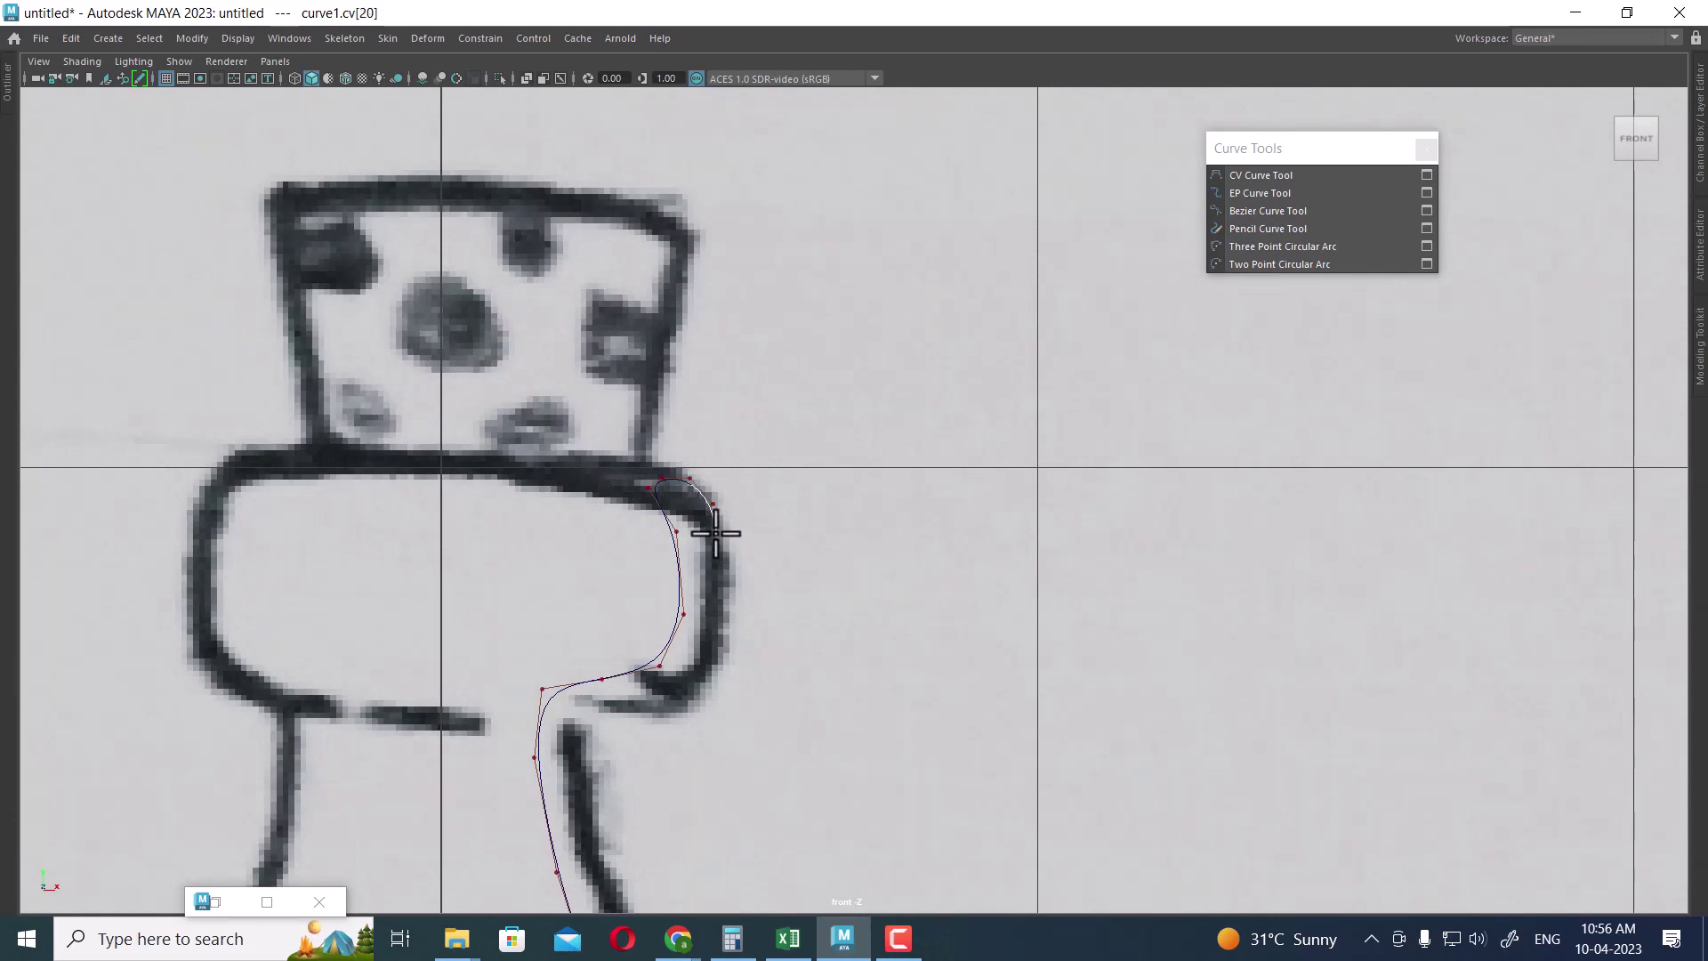
click(714, 605)
scroll(751, 632, up, 2)
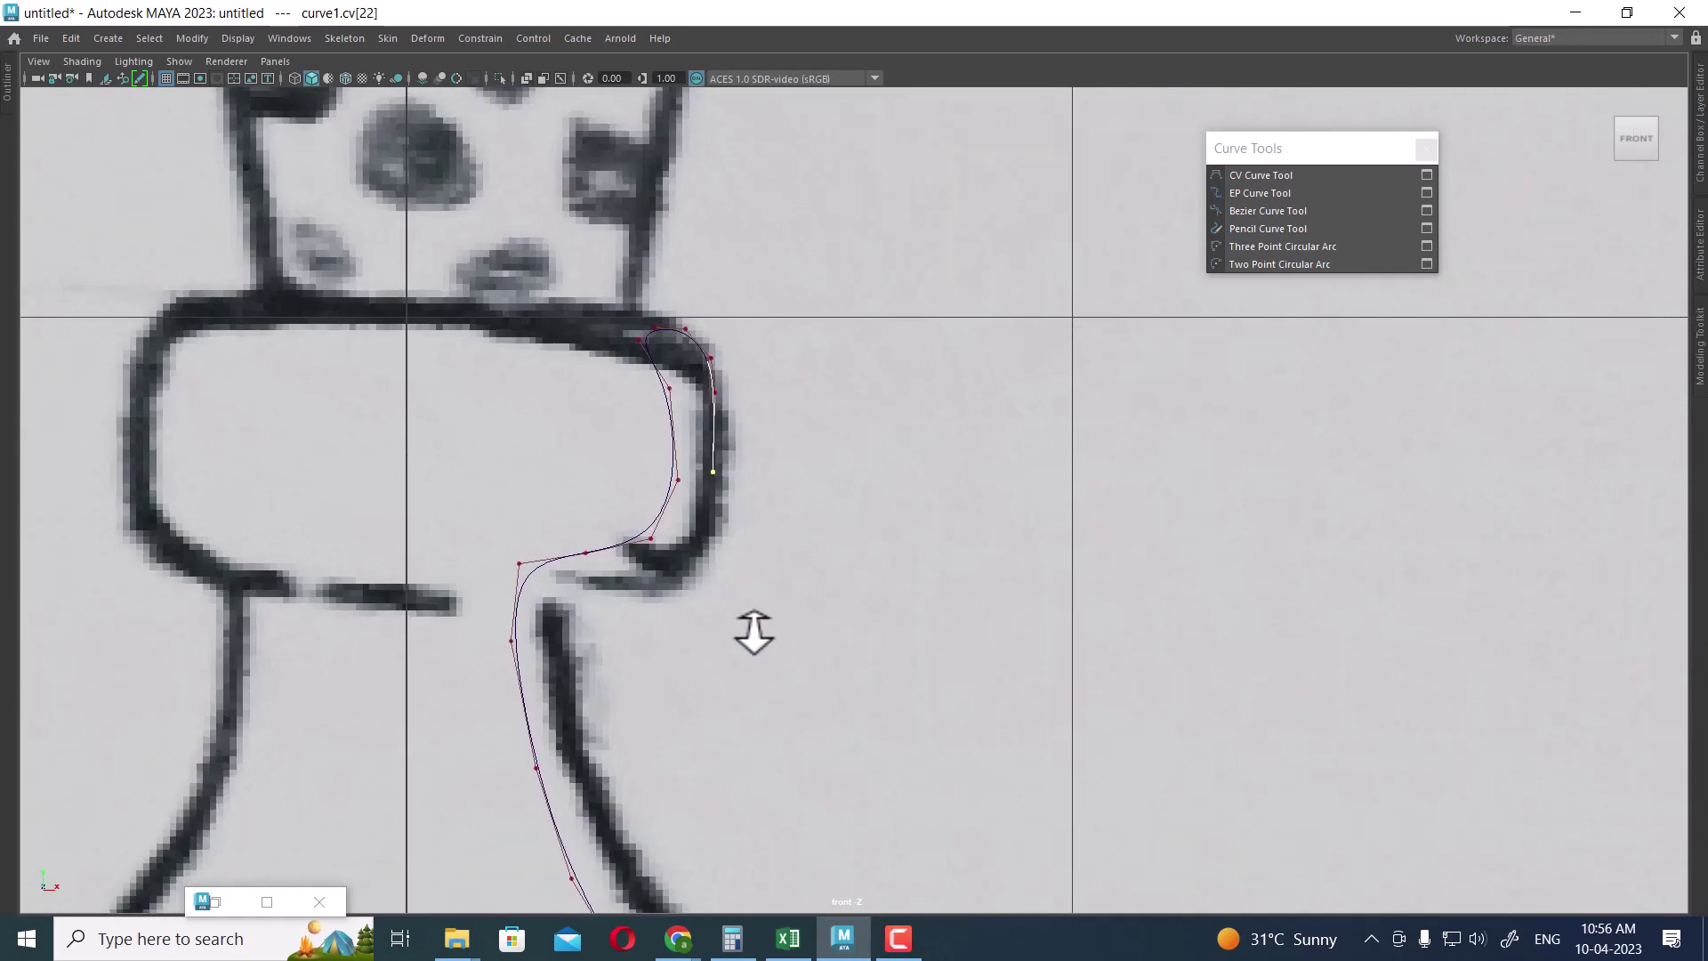
click(692, 564)
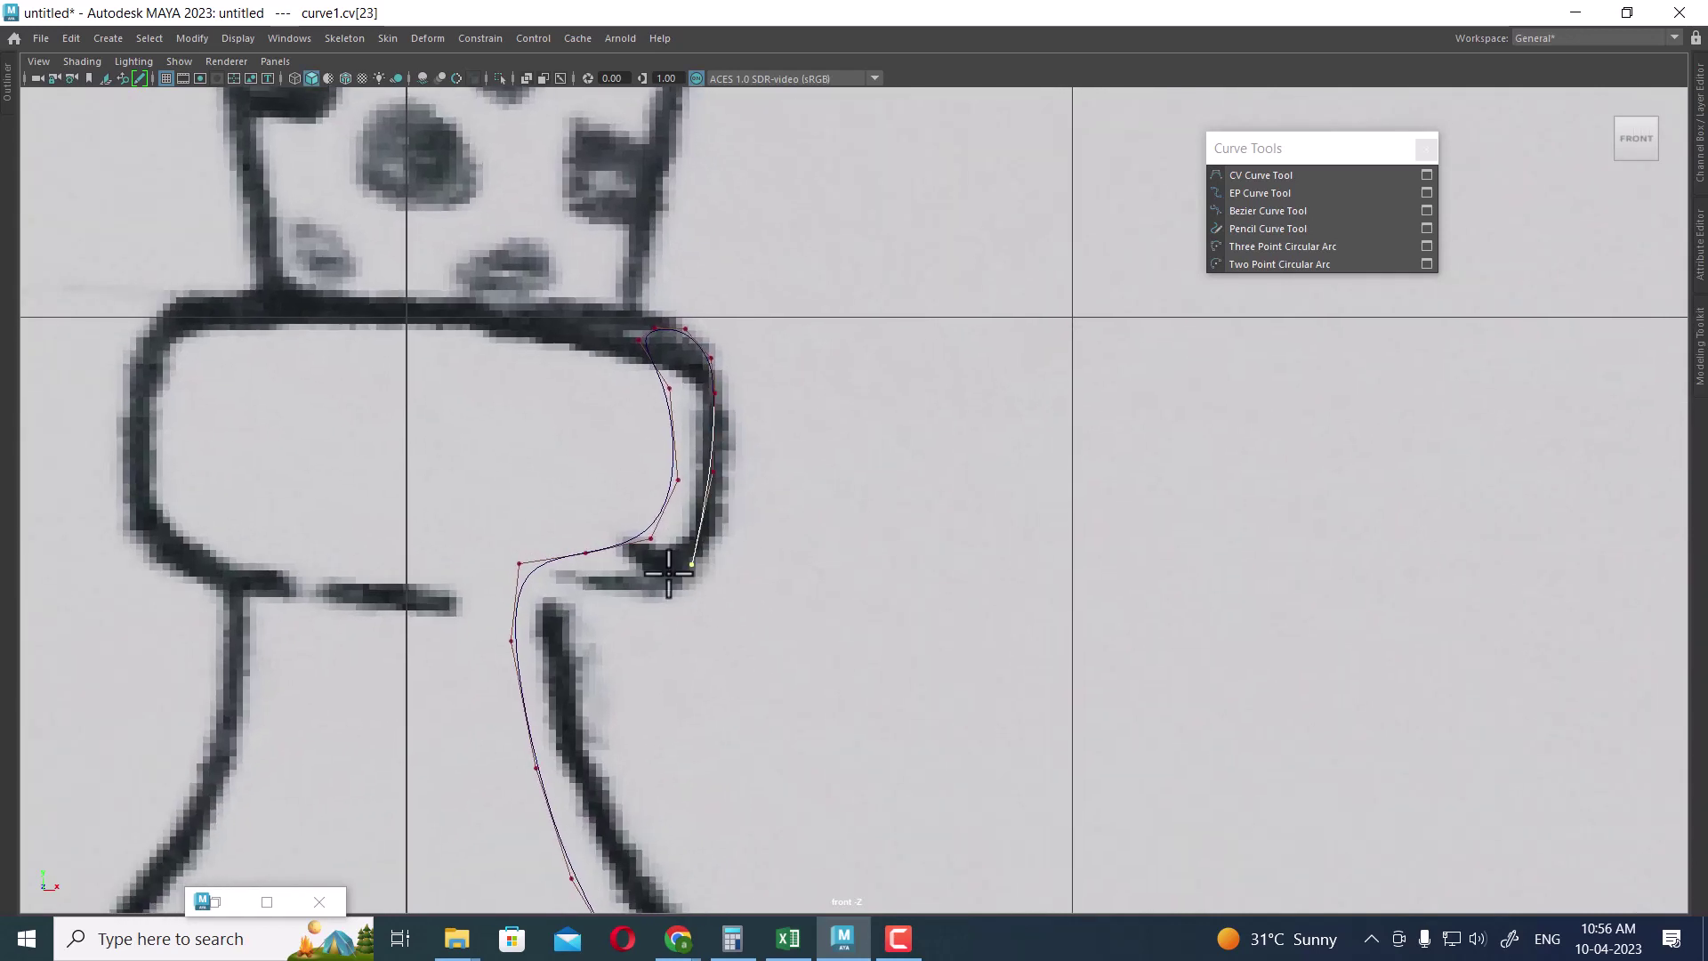
click(600, 583)
click(553, 586)
Trace the sketch's outer outline down the right side of the neck and along the sloping shoulder.
alt+middle_drag(546, 675, 450, 534)
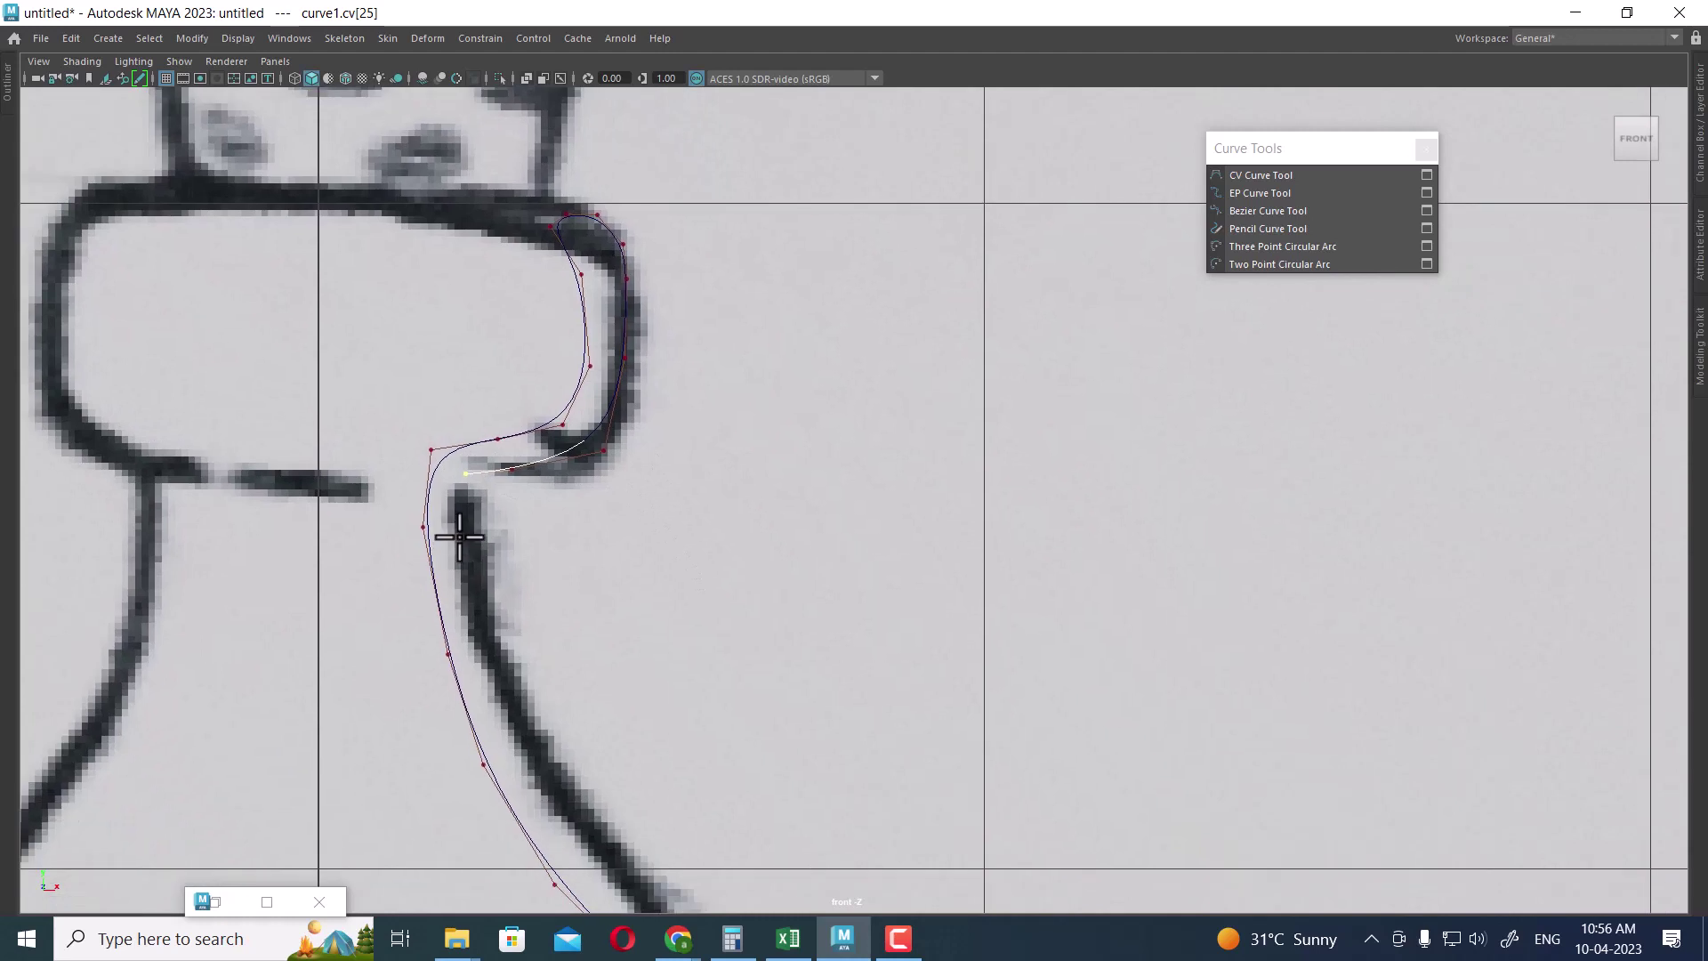
click(465, 527)
click(486, 639)
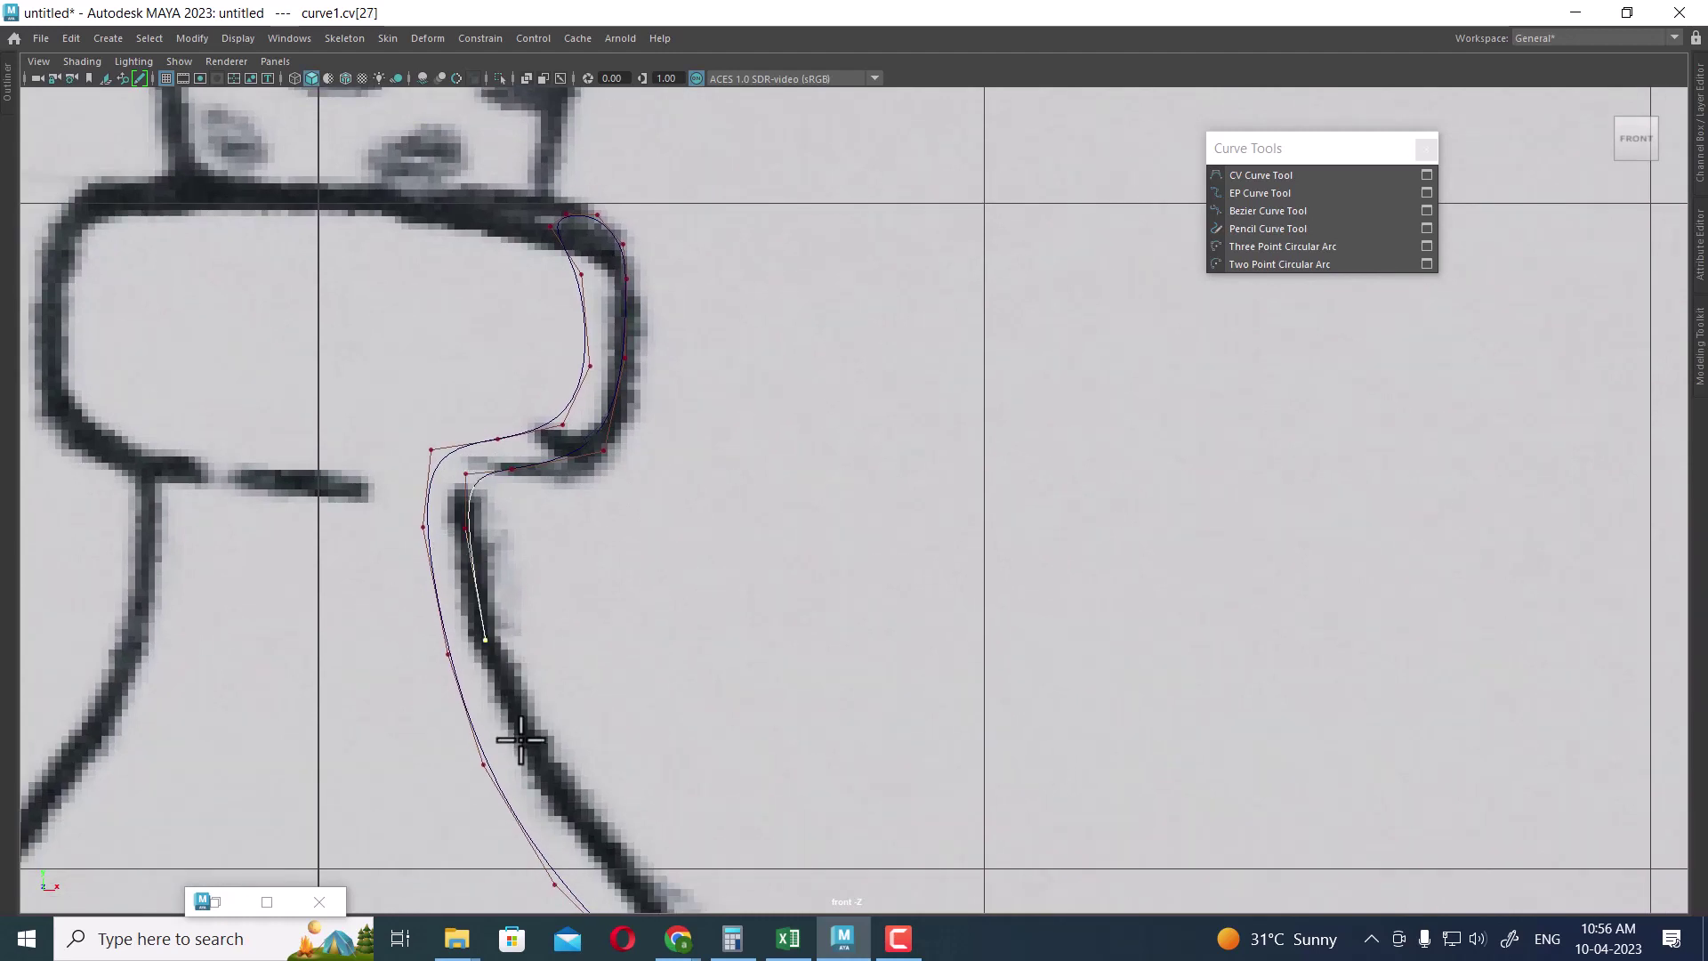
alt+middle_drag(538, 796, 397, 420)
click(382, 357)
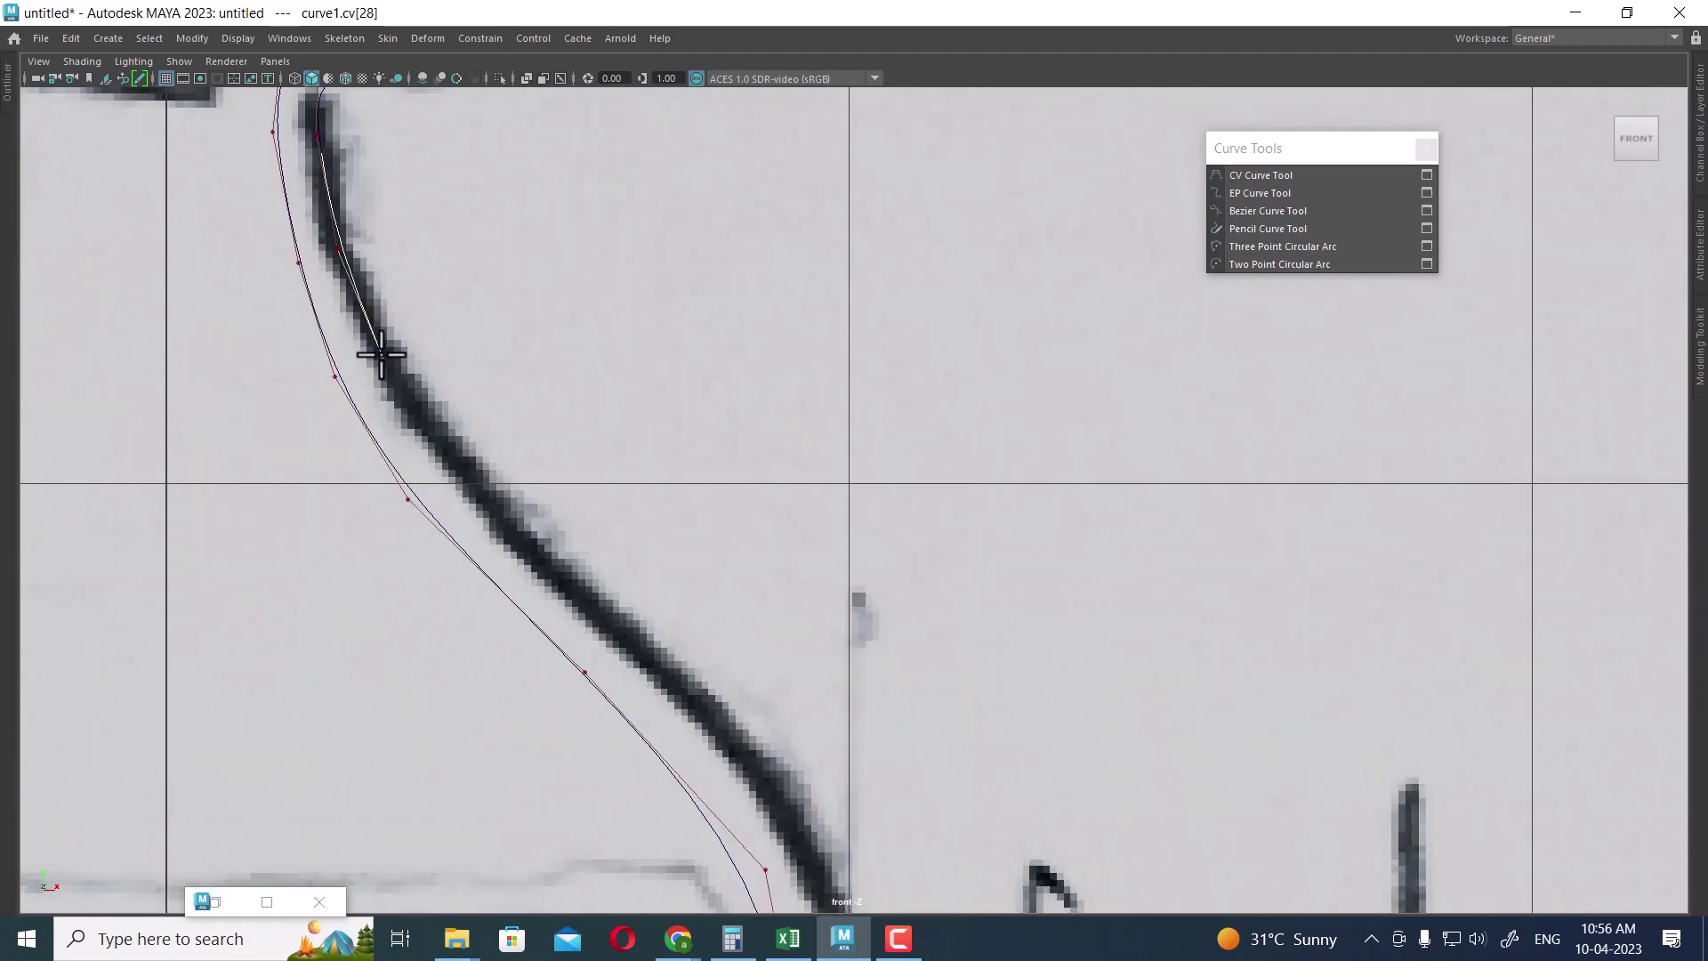
click(458, 467)
alt+middle_drag(607, 589, 481, 467)
click(497, 504)
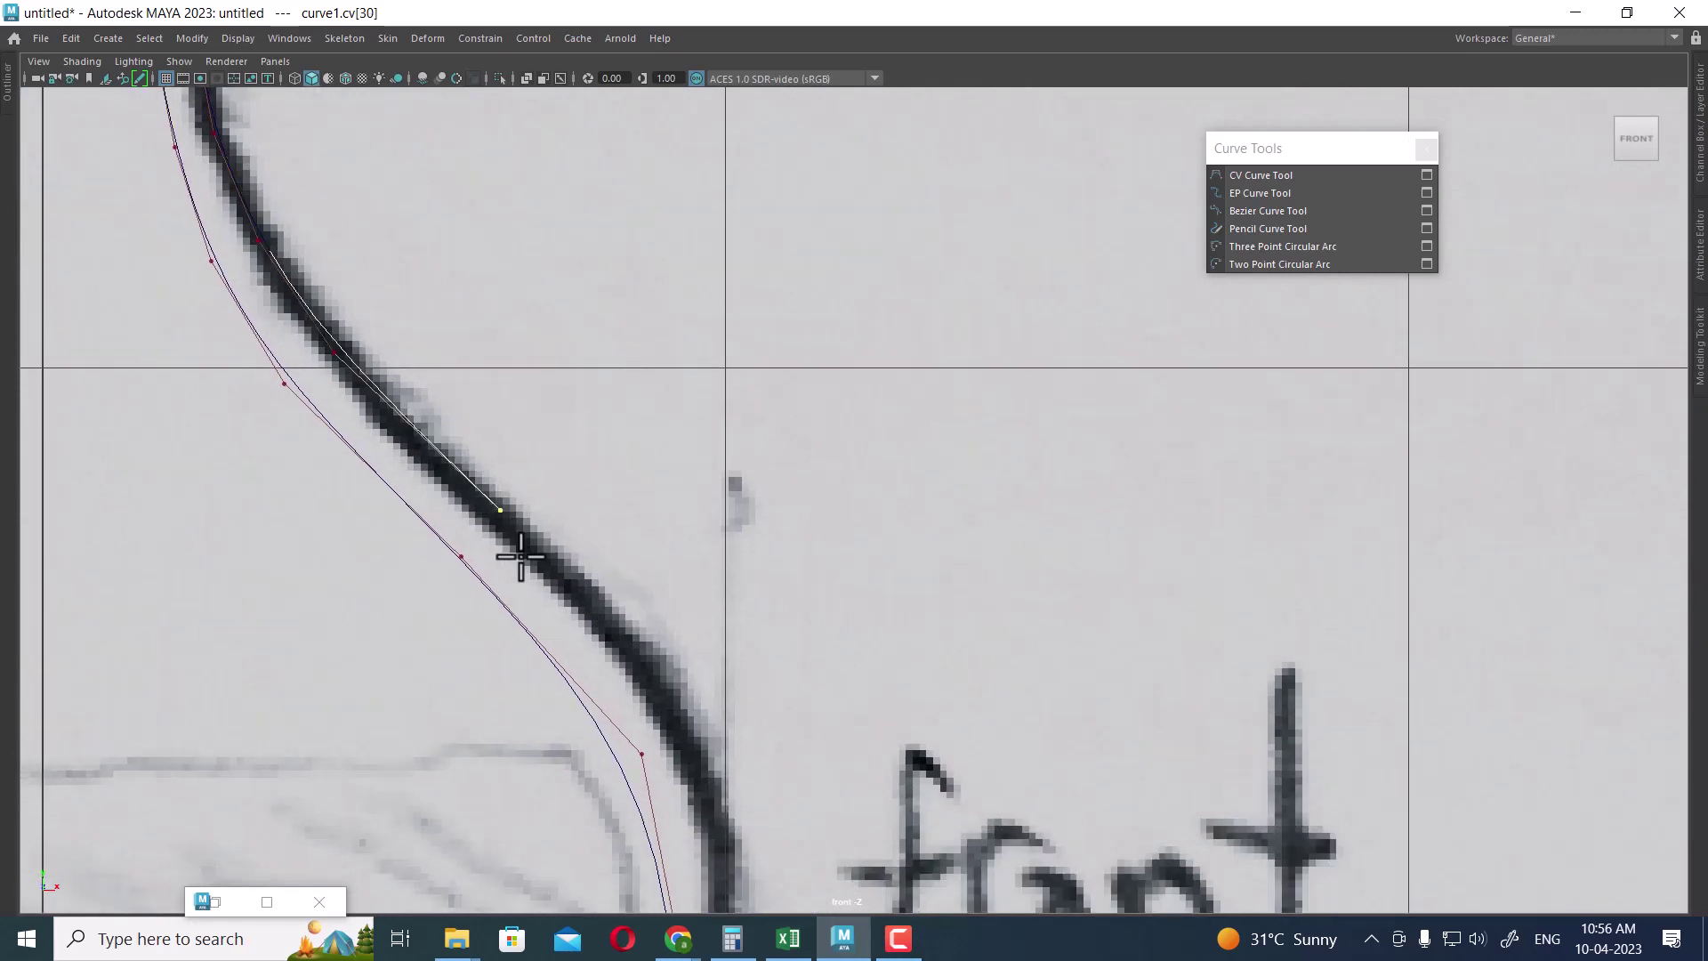
alt+middle_drag(619, 640, 455, 455)
click(514, 542)
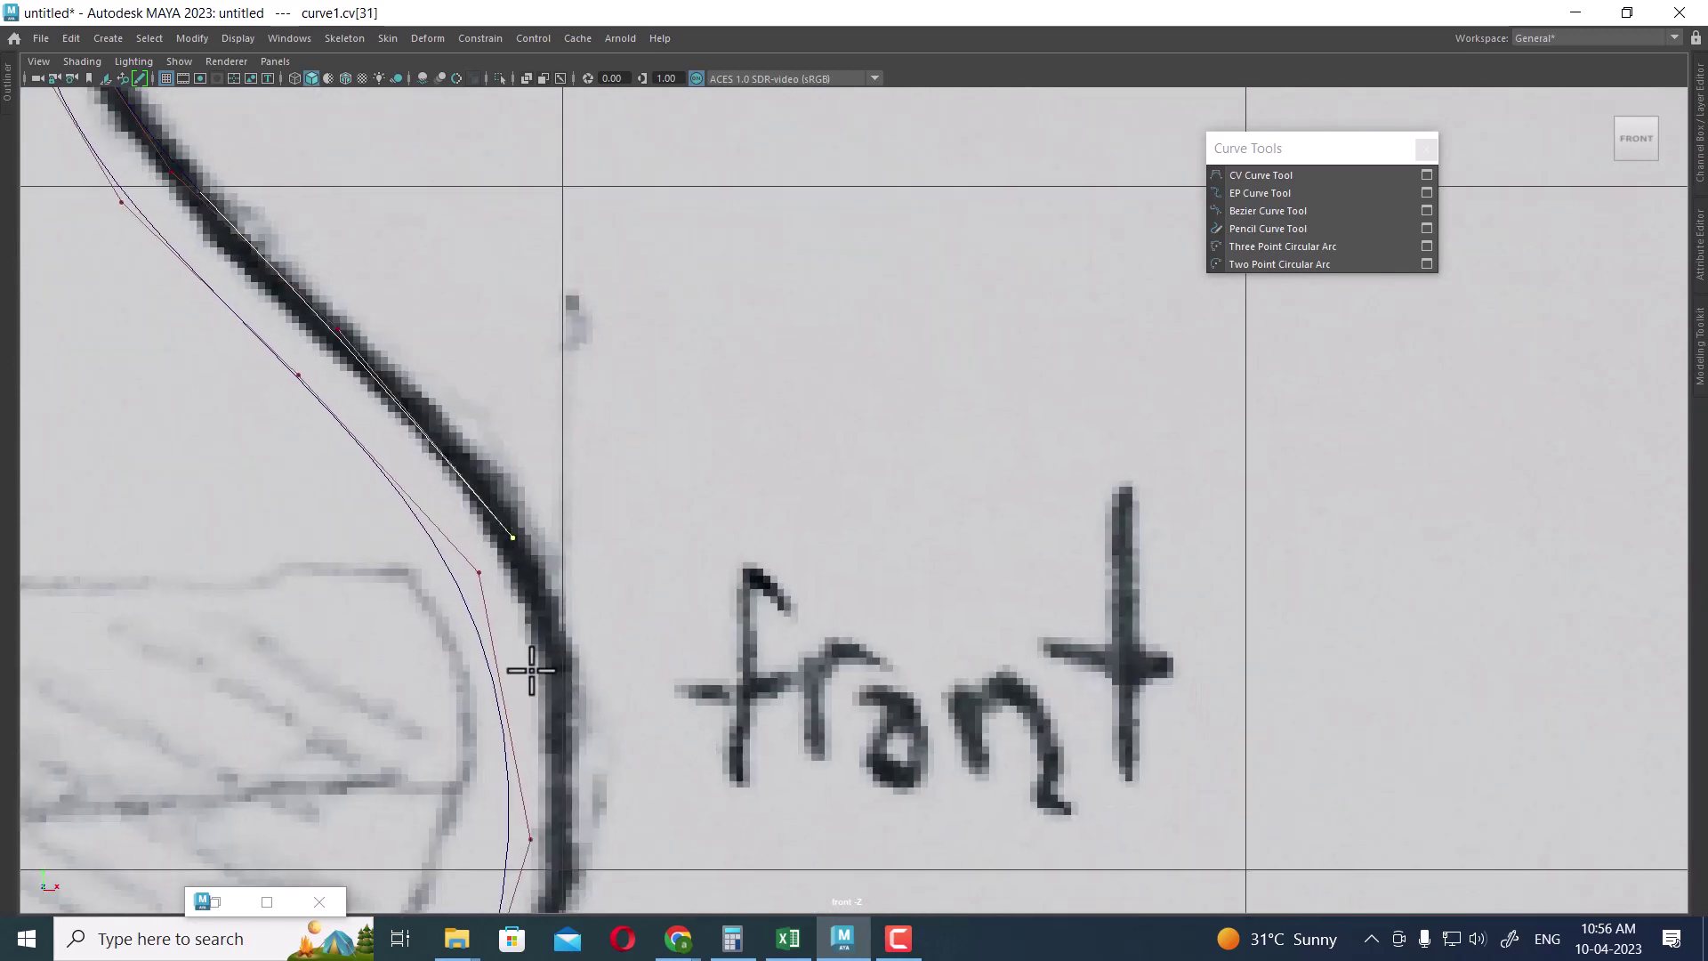
Carry the outer profile around the widest part of the body and down the lower right wall.
alt+middle_drag(531, 669, 698, 469)
mouse_move(668, 572)
mouse_down()
mouse_move(671, 504)
mouse_move(666, 630)
mouse_move(657, 394)
mouse_up()
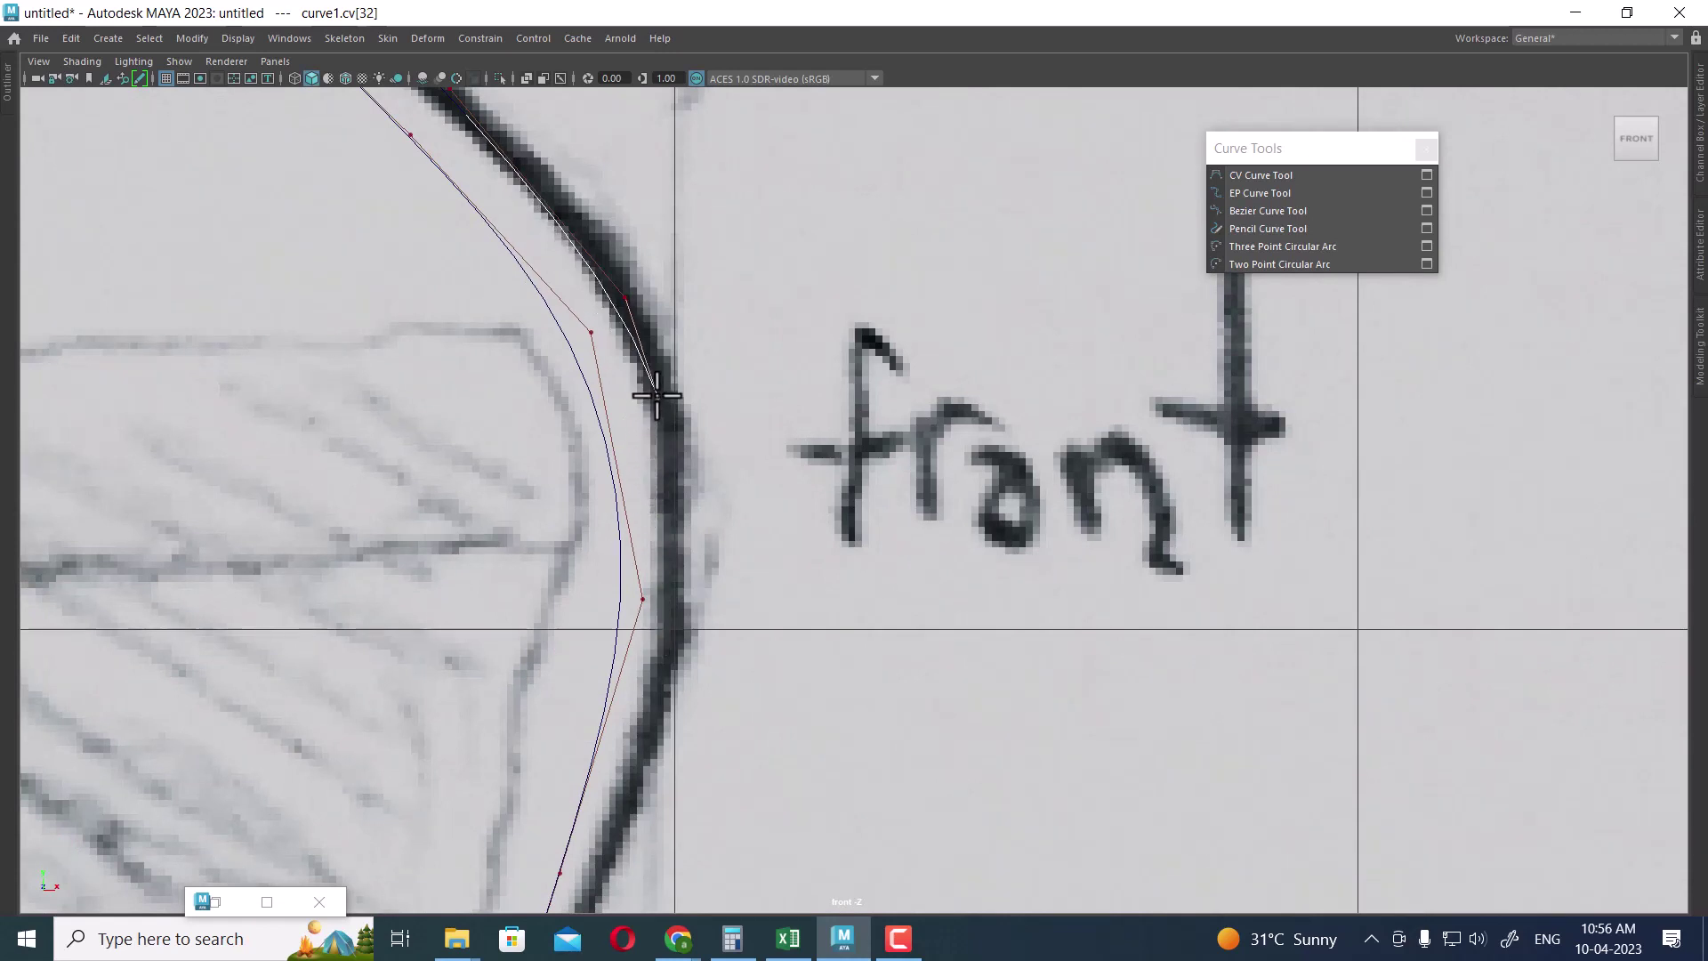
mouse_move(686, 531)
mouse_down()
mouse_move(667, 579)
mouse_move(668, 491)
mouse_up()
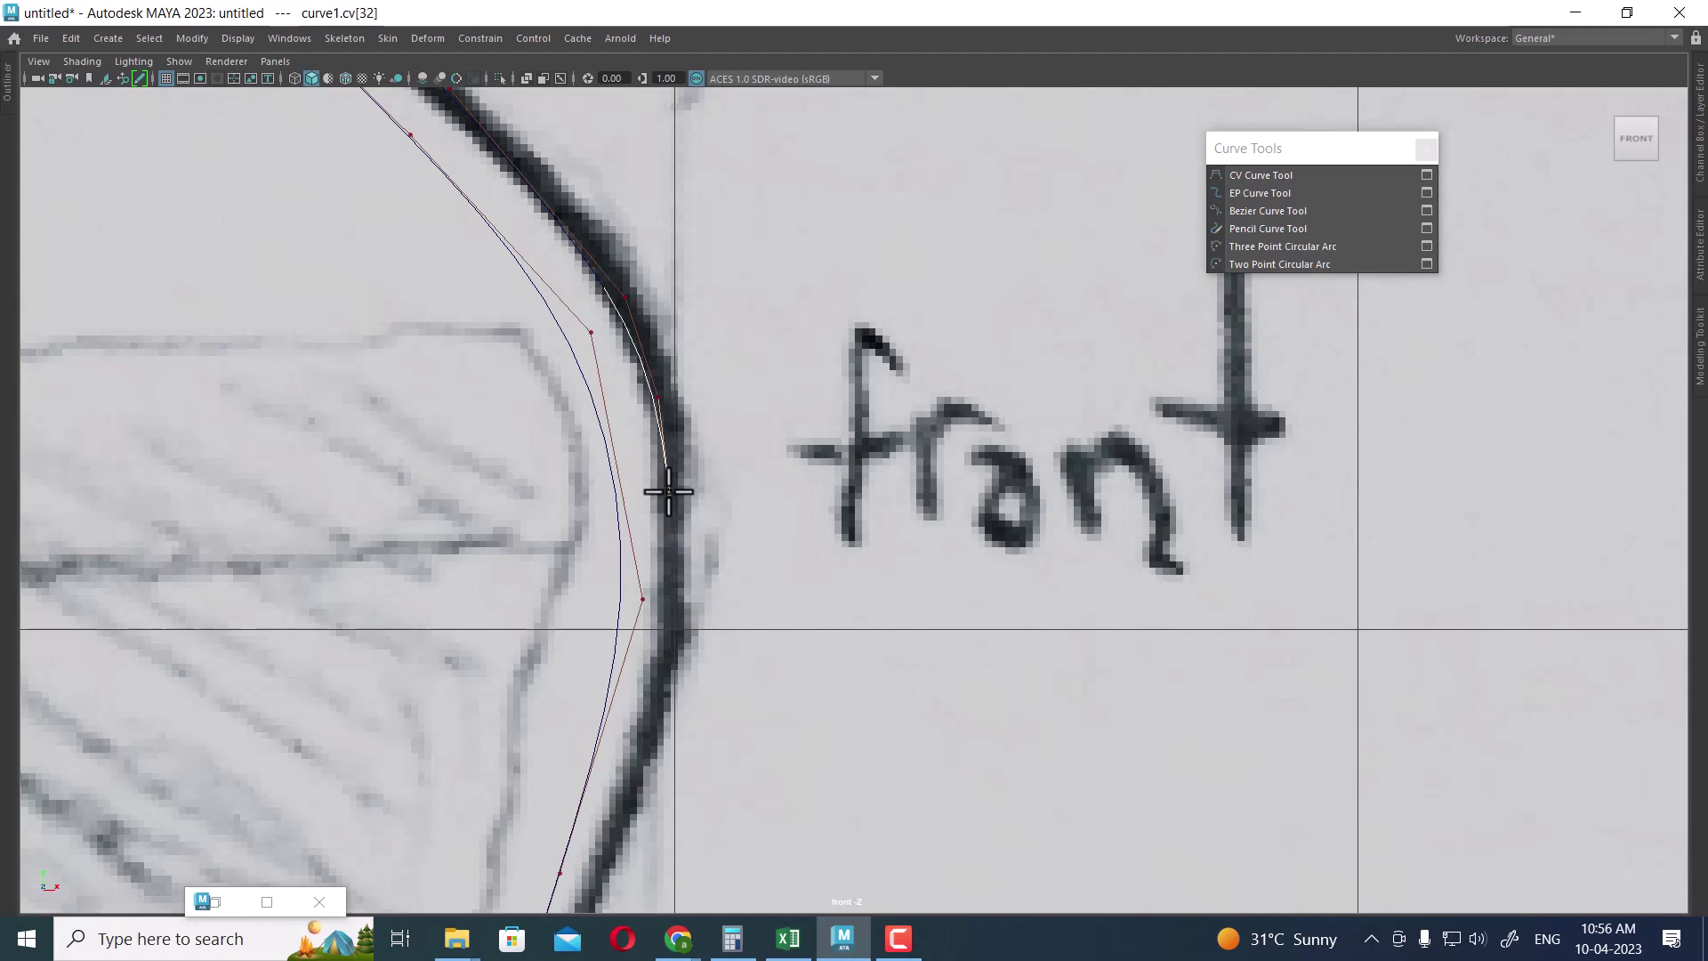
drag(667, 580, 669, 621)
alt+middle_drag(641, 686, 666, 359)
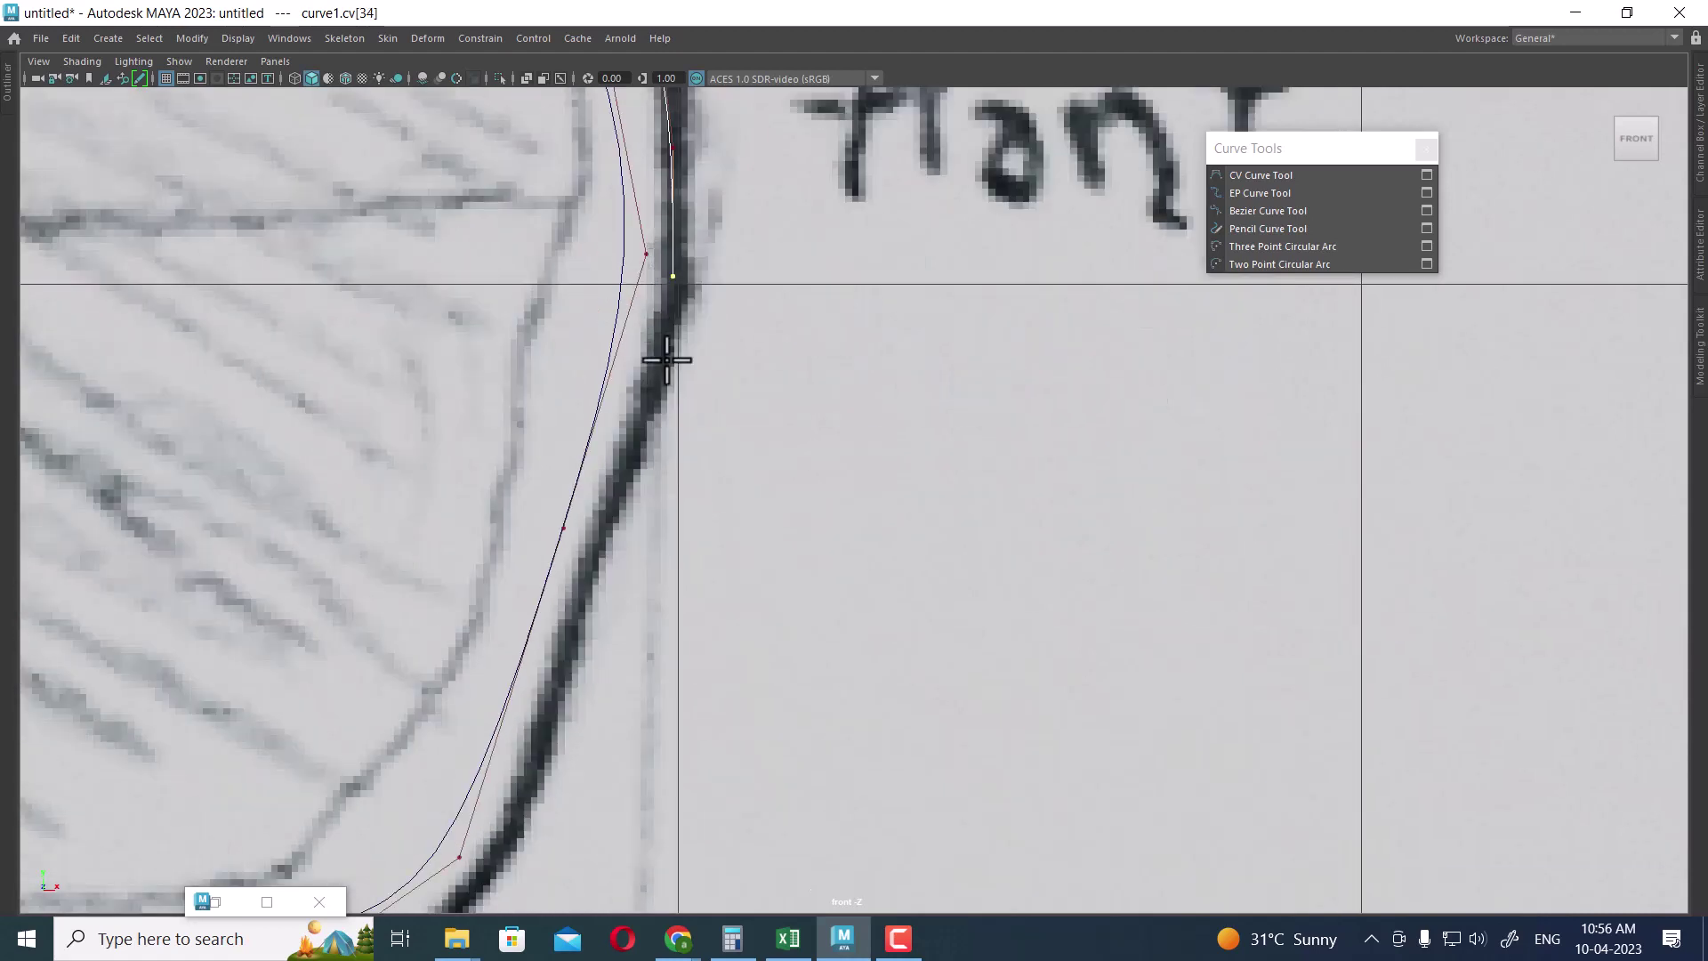
mouse_move(666, 359)
mouse_down()
mouse_move(641, 469)
mouse_move(605, 525)
mouse_move(635, 419)
mouse_move(570, 605)
mouse_up()
Trace the outer profile around the lower right corner and along the base to the centre line, and finish the curve.
mouse_move(570, 605)
alt+middle_down()
mouse_move(724, 271)
mouse_move(778, 389)
alt+middle_up()
mouse_move(776, 356)
mouse_down()
mouse_move(773, 332)
mouse_move(735, 408)
mouse_up()
mouse_move(691, 499)
mouse_down()
mouse_move(663, 542)
mouse_move(509, 614)
mouse_up()
drag(509, 614, 432, 609)
click(432, 609)
click(288, 611)
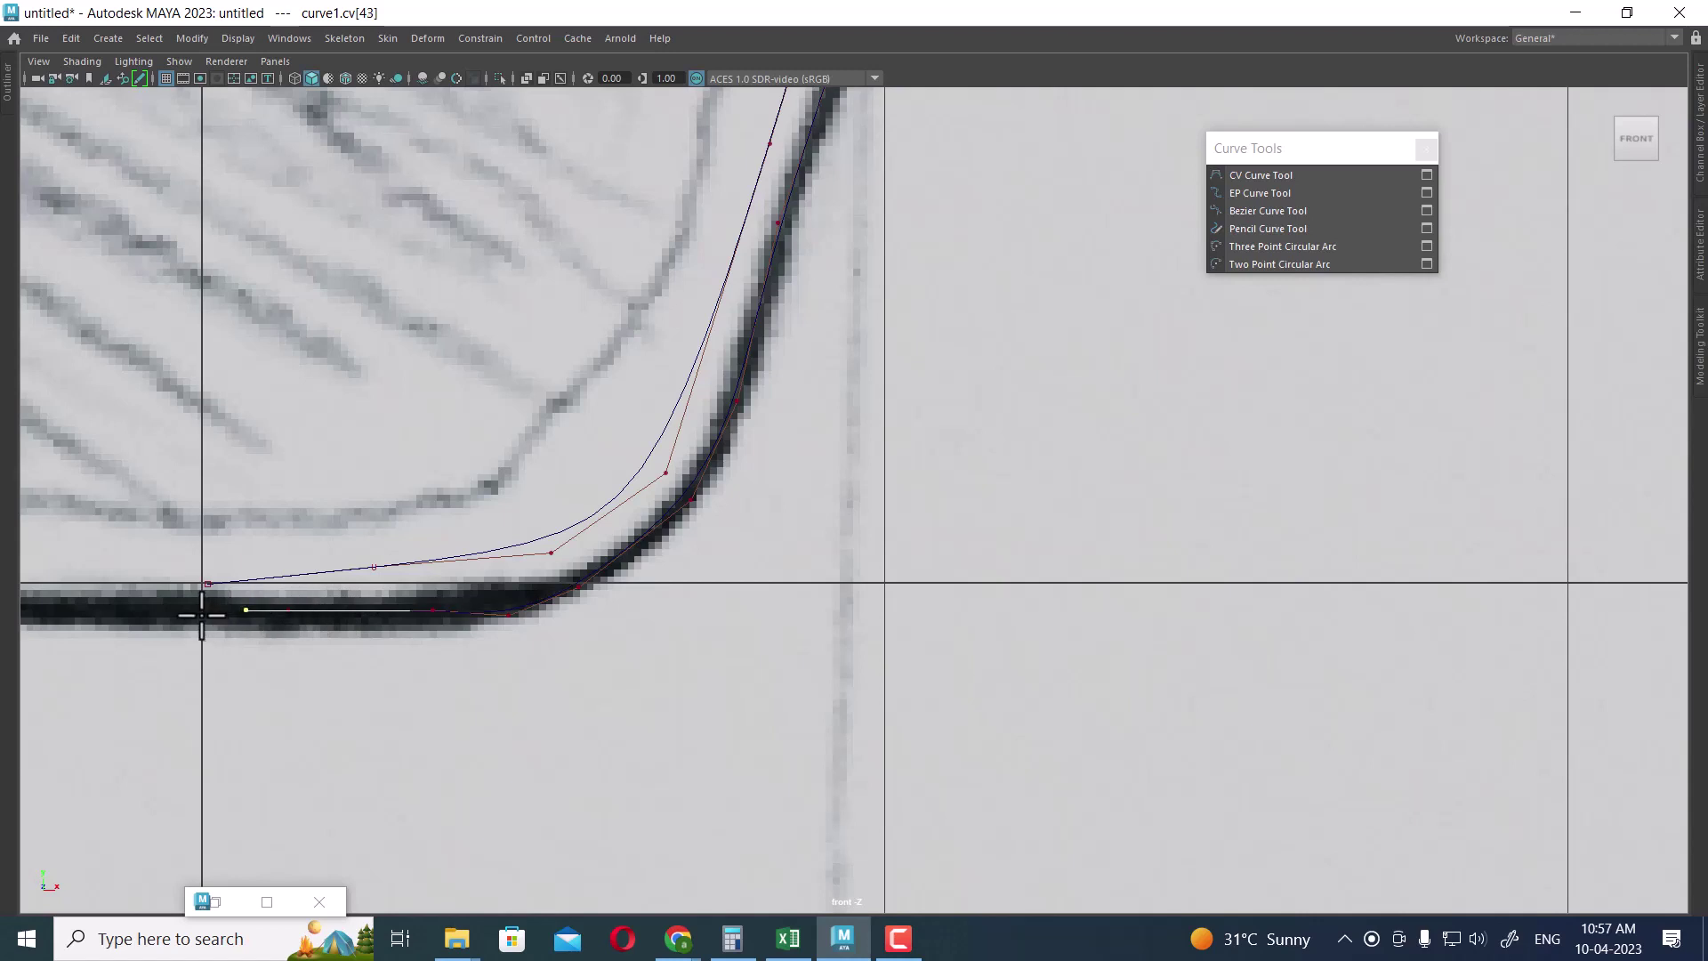
key(Return)
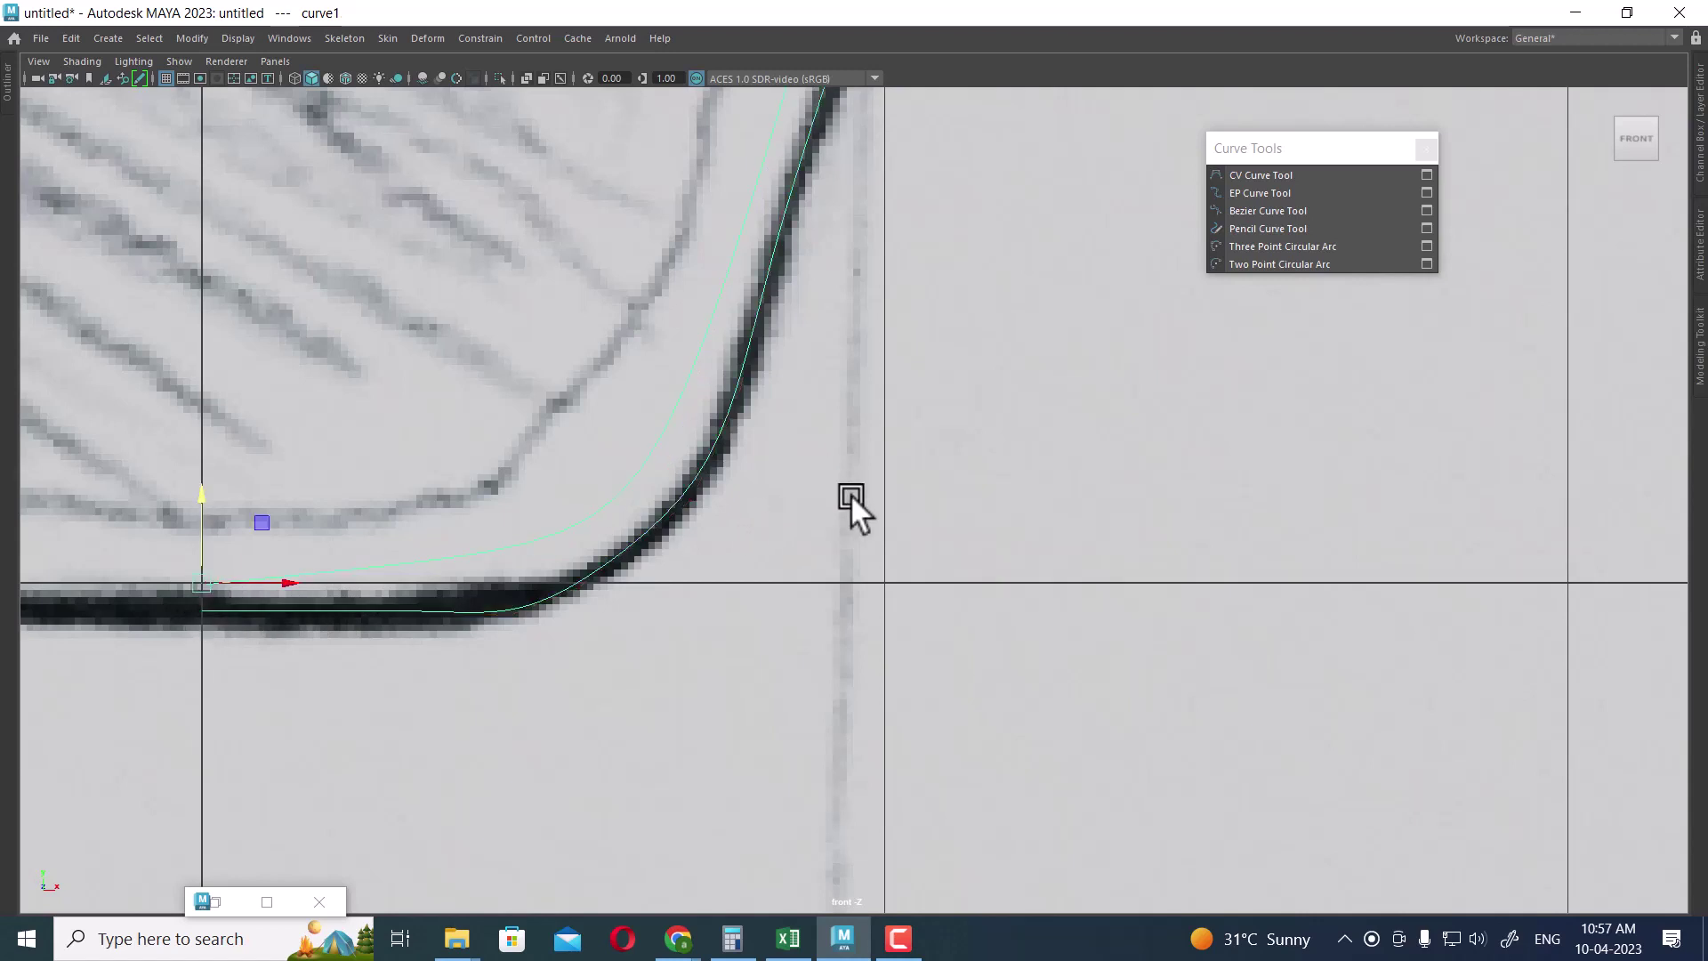
Draw a rough separate CV curve outside the bottle's right side, running from lip height down and around beneath the base.
mouse_move(850, 494)
alt+right_down()
mouse_move(730, 413)
mouse_move(1512, 623)
alt+right_up()
alt+middle_drag(920, 648, 981, 845)
alt+right_drag(981, 845, 1187, 793)
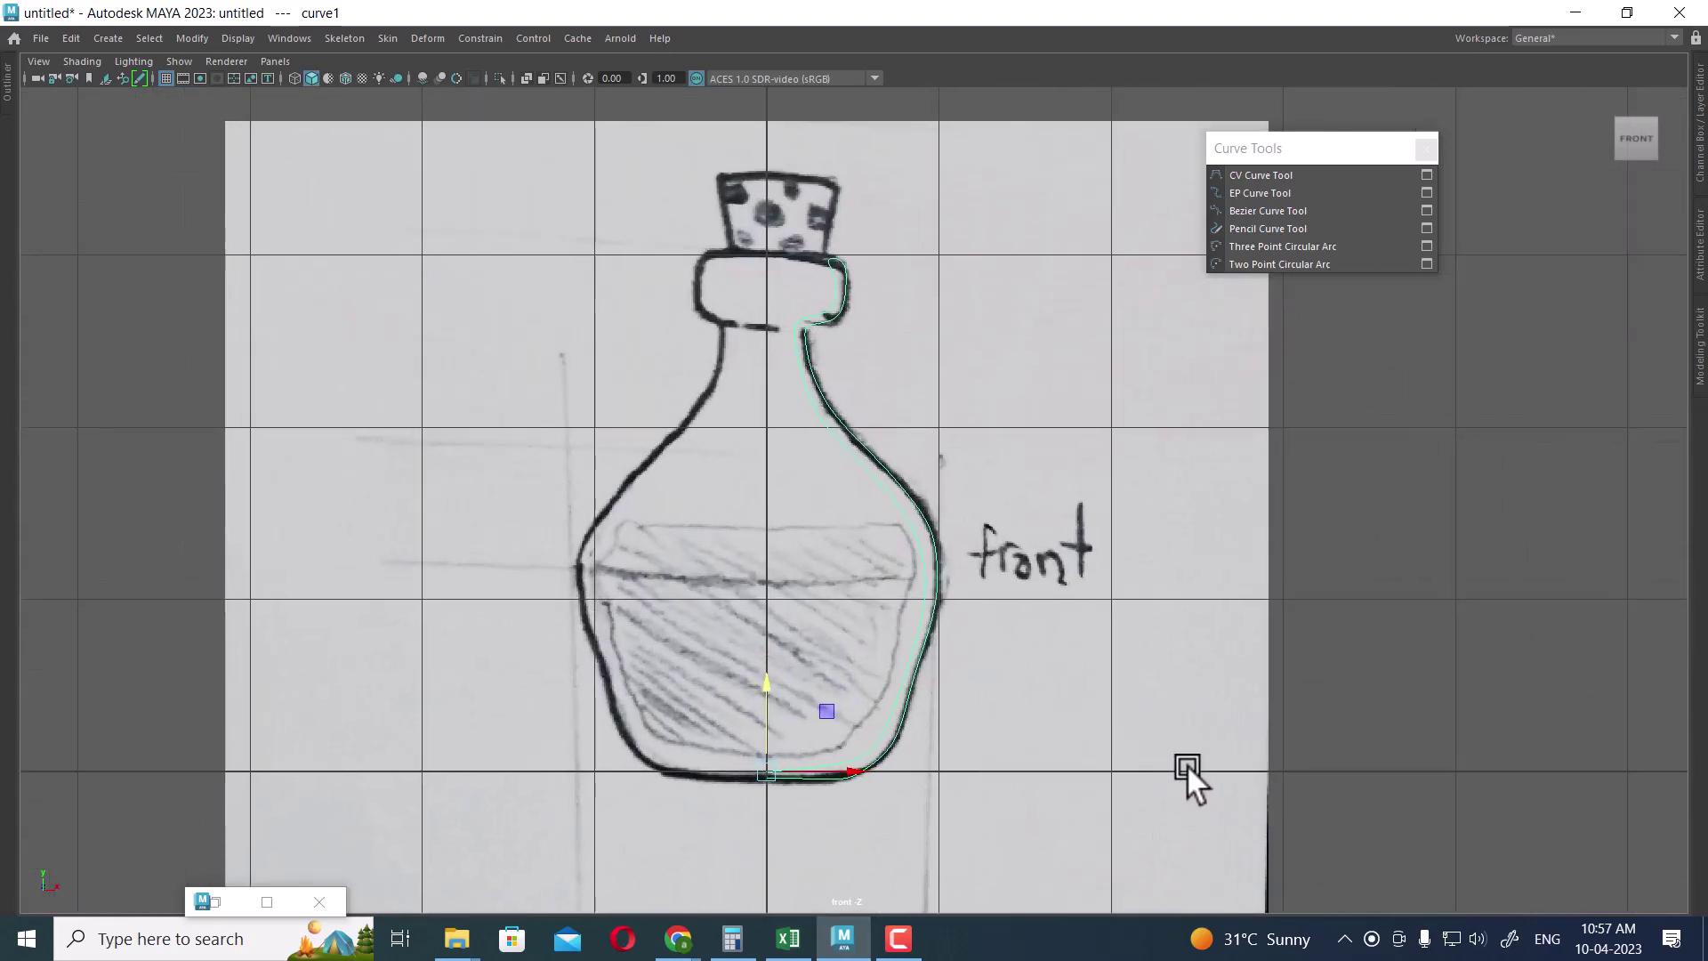
alt+middle_drag(1178, 707, 1081, 622)
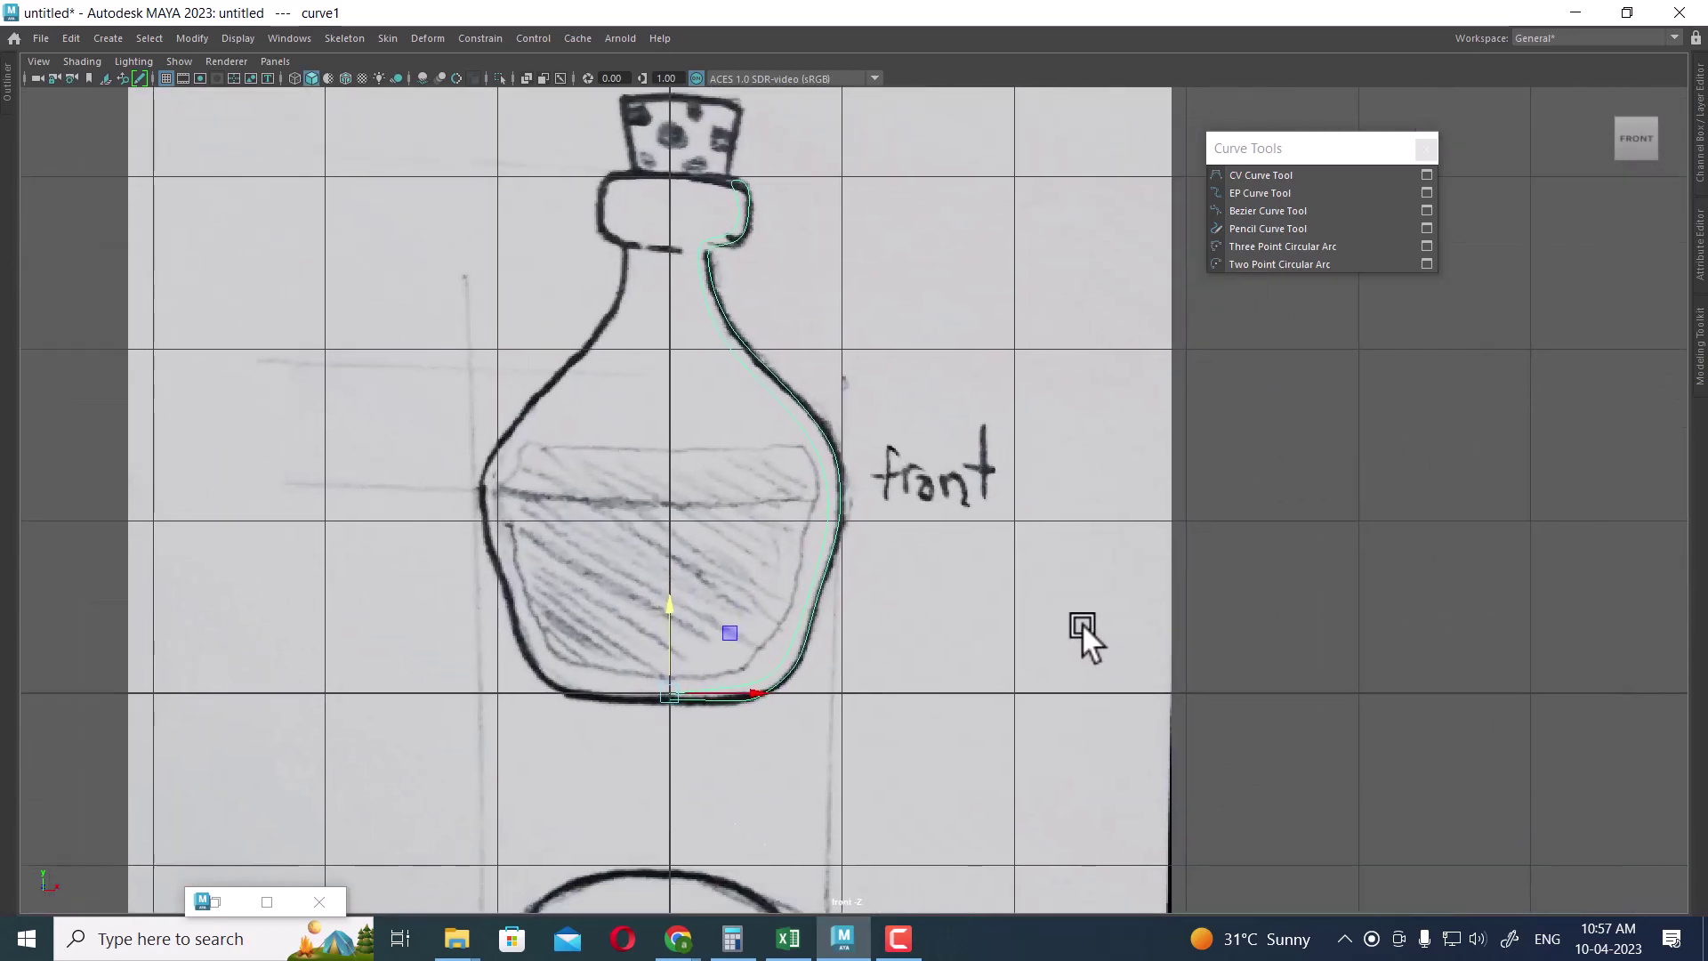
click(1267, 178)
click(780, 182)
click(851, 264)
click(830, 310)
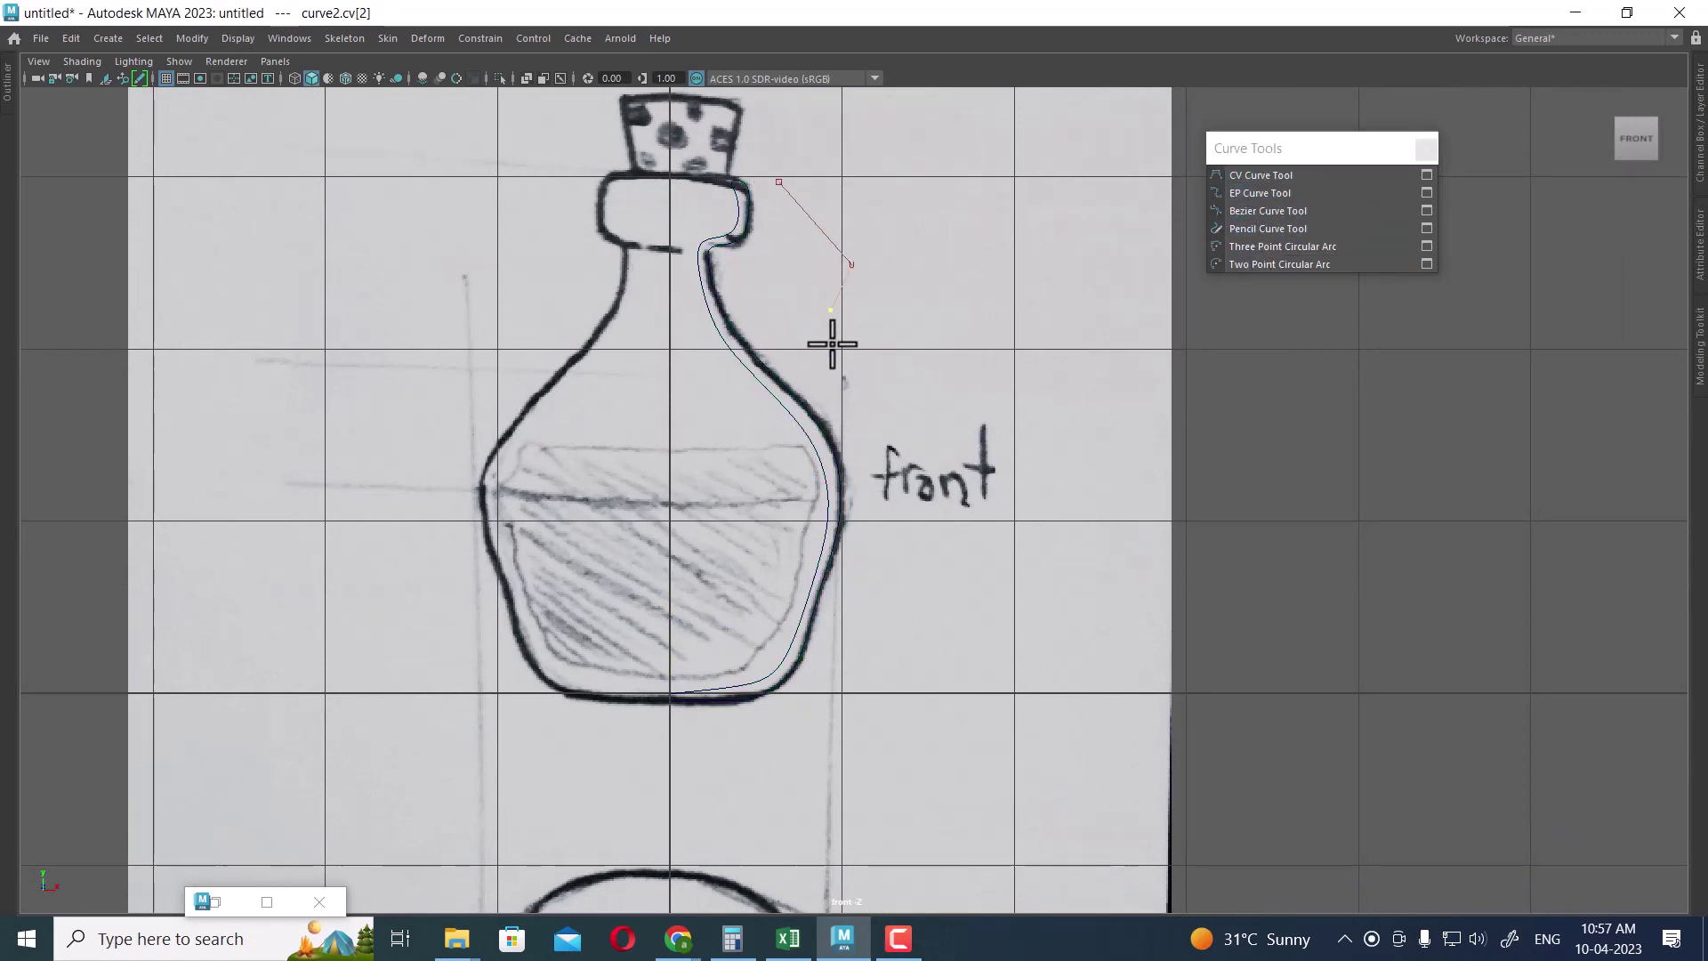
click(836, 352)
click(906, 530)
click(913, 602)
click(760, 782)
click(619, 767)
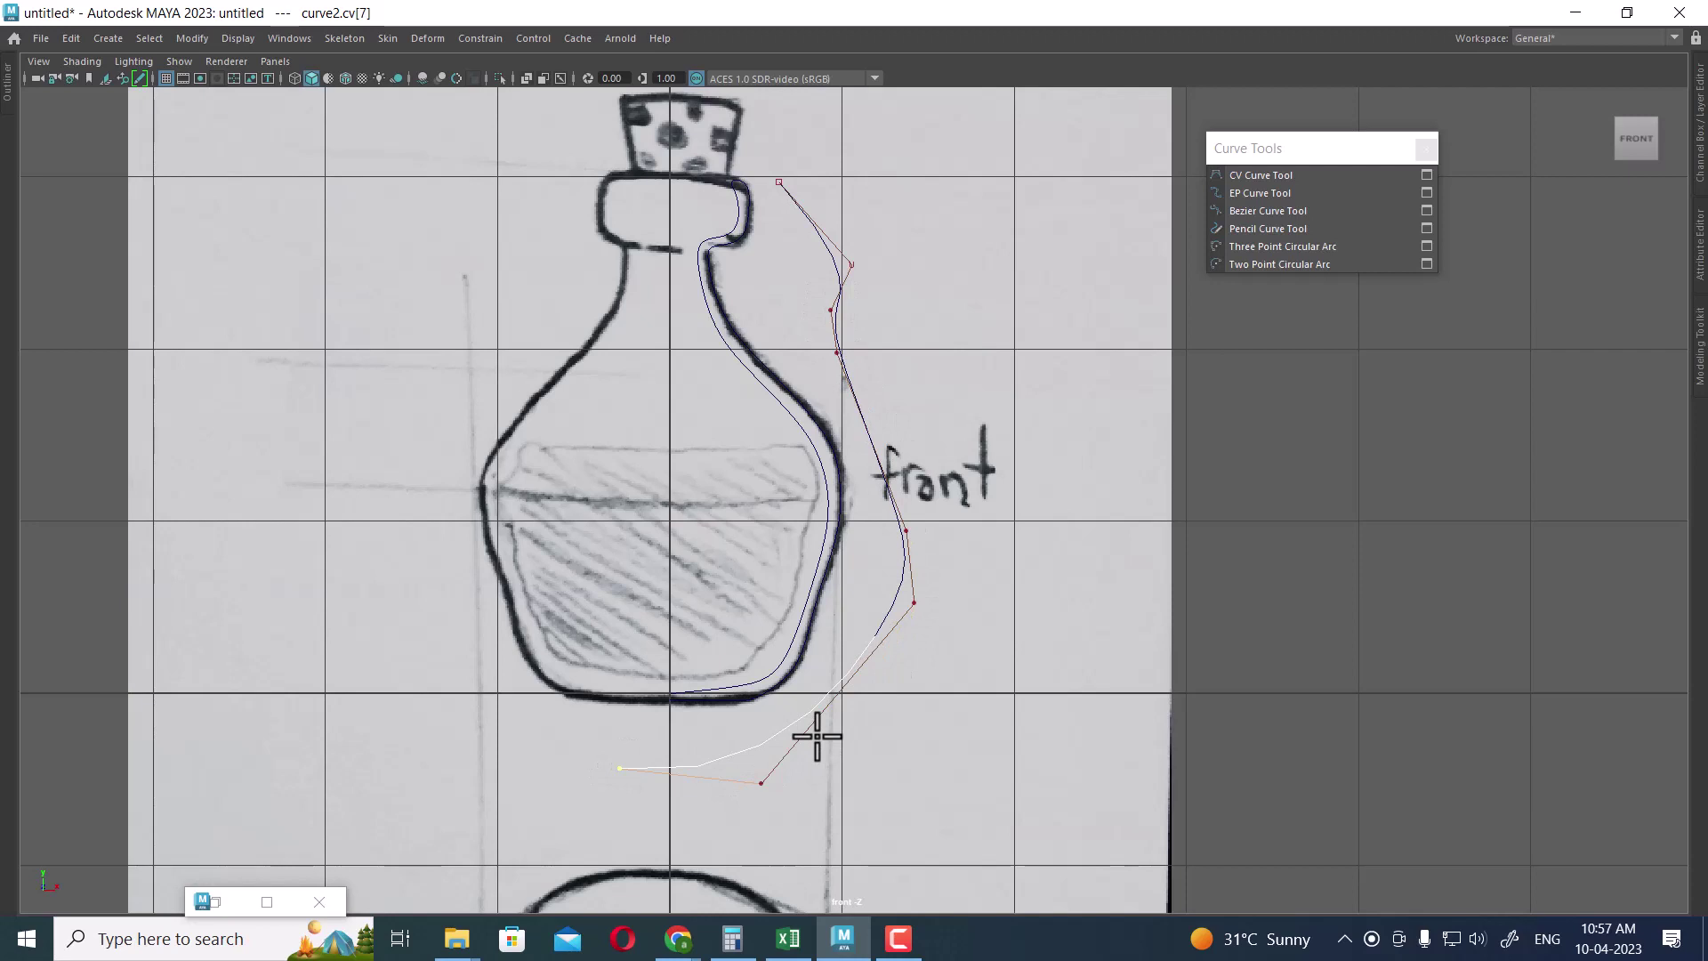
key(Return)
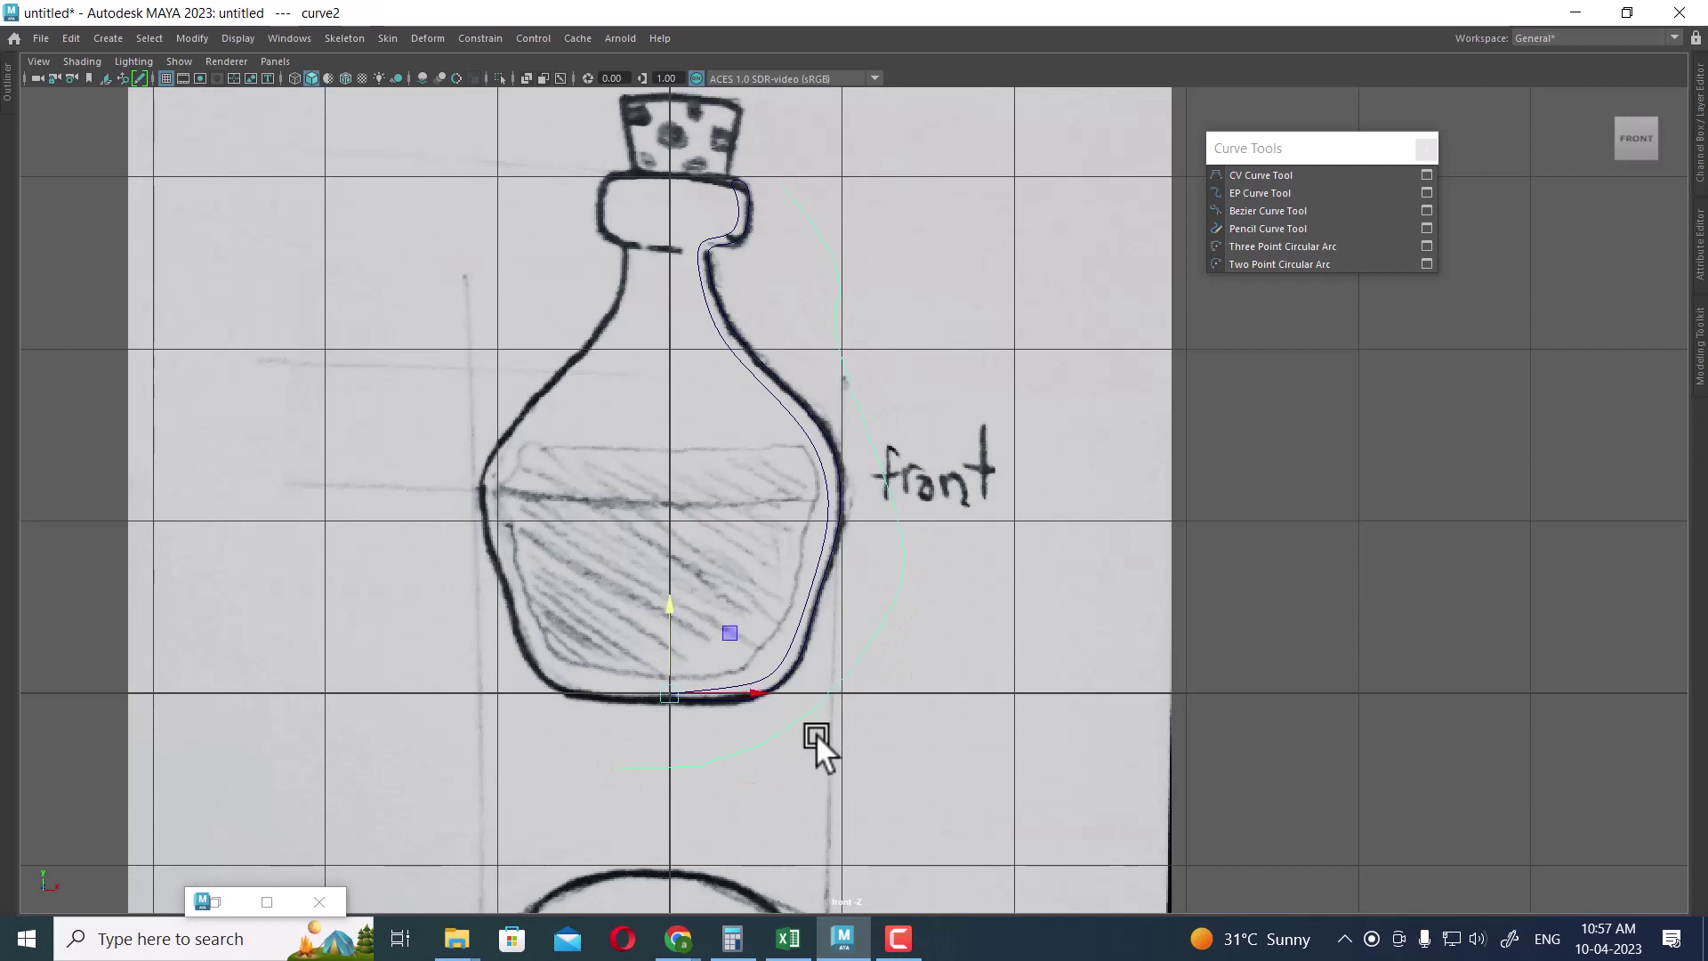
Select the bottle profile curve, switch to the perspective view and hide all unselected objects.
click(799, 425)
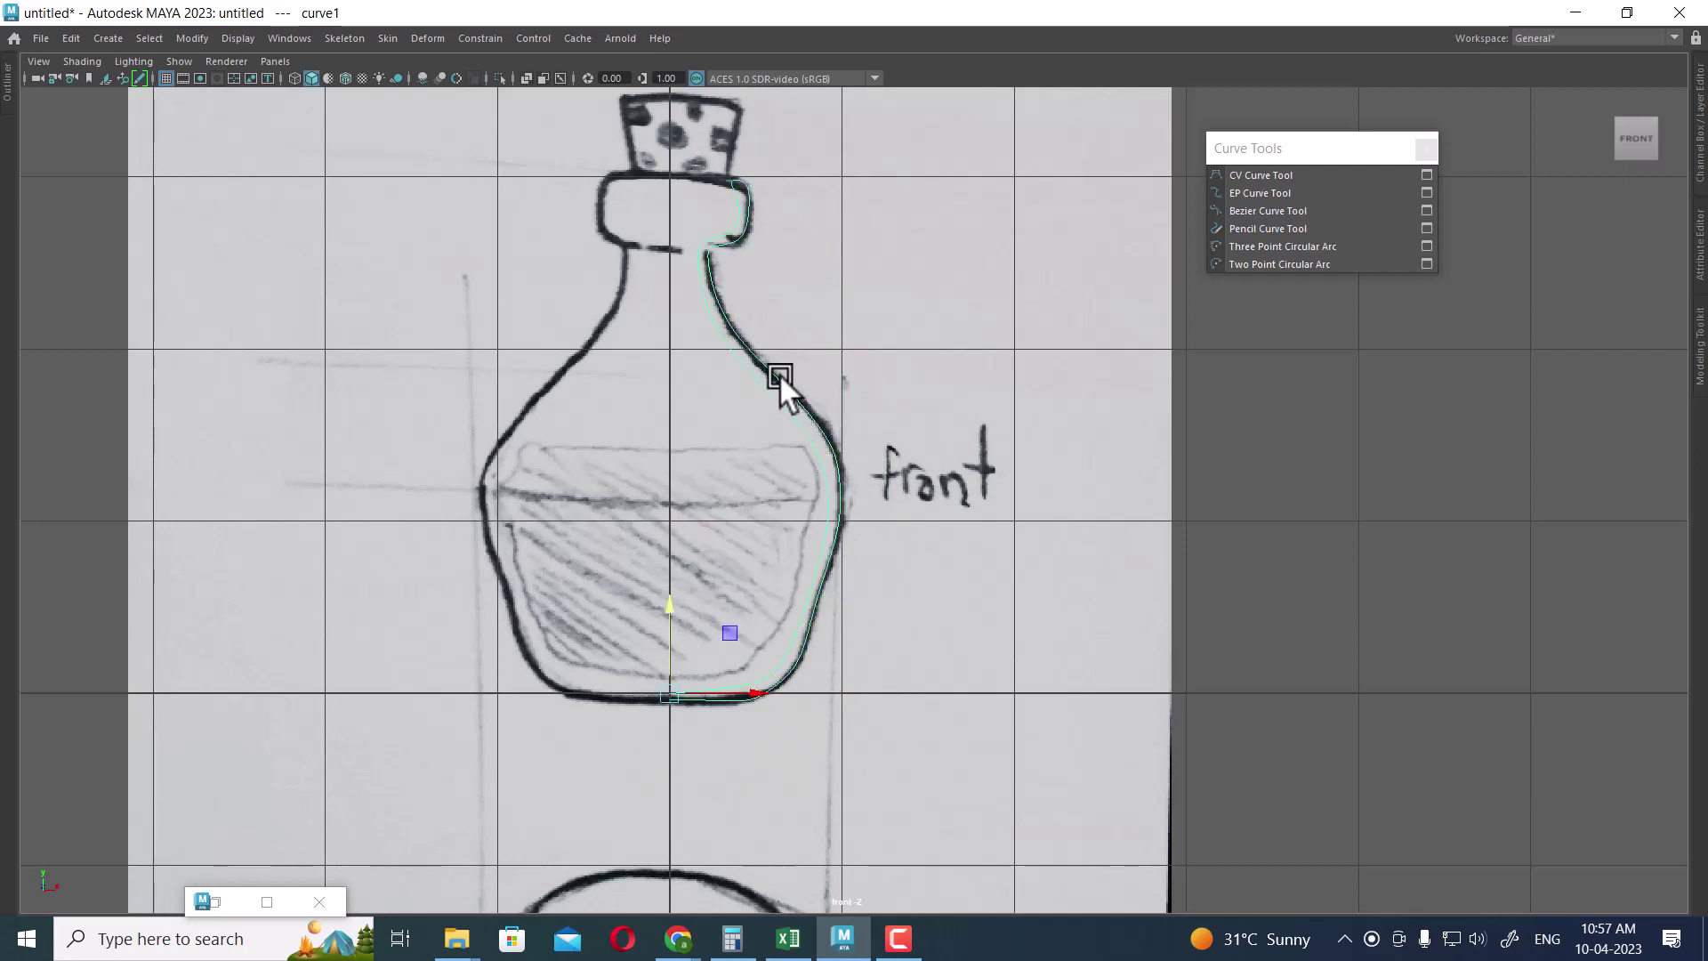
scroll(779, 374, up, 3)
alt+middle_drag(781, 361, 755, 319)
key(space)
drag(894, 565, 890, 498)
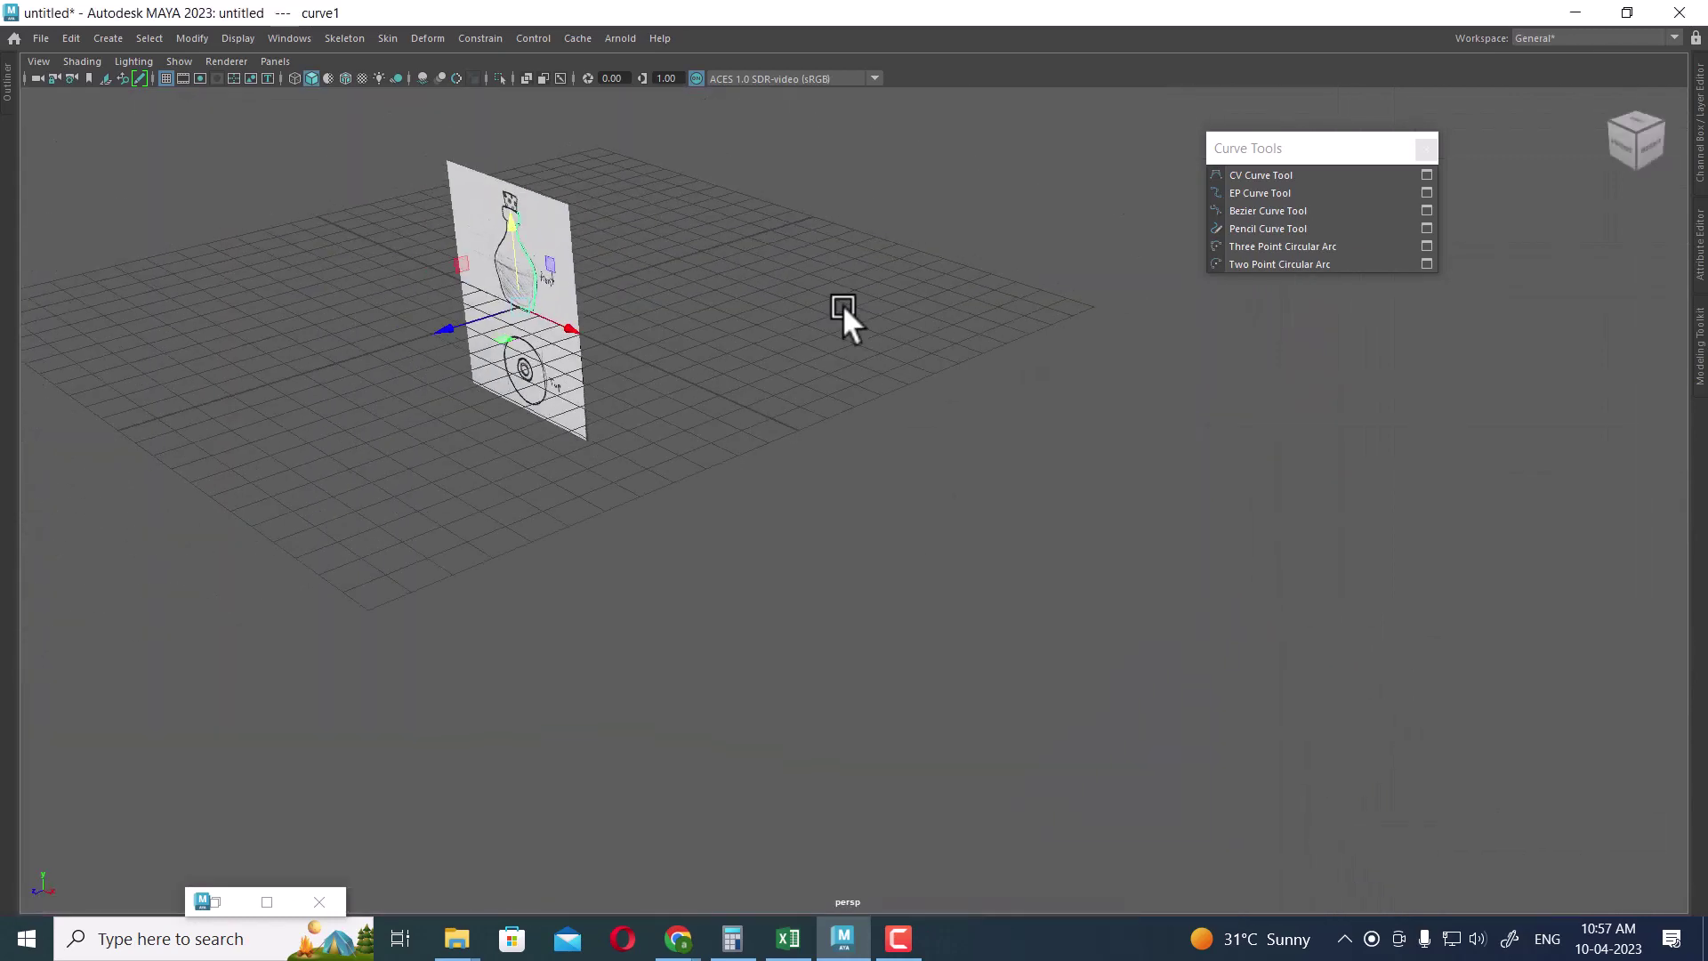
alt+drag(842, 304, 784, 475)
key(alt+h)
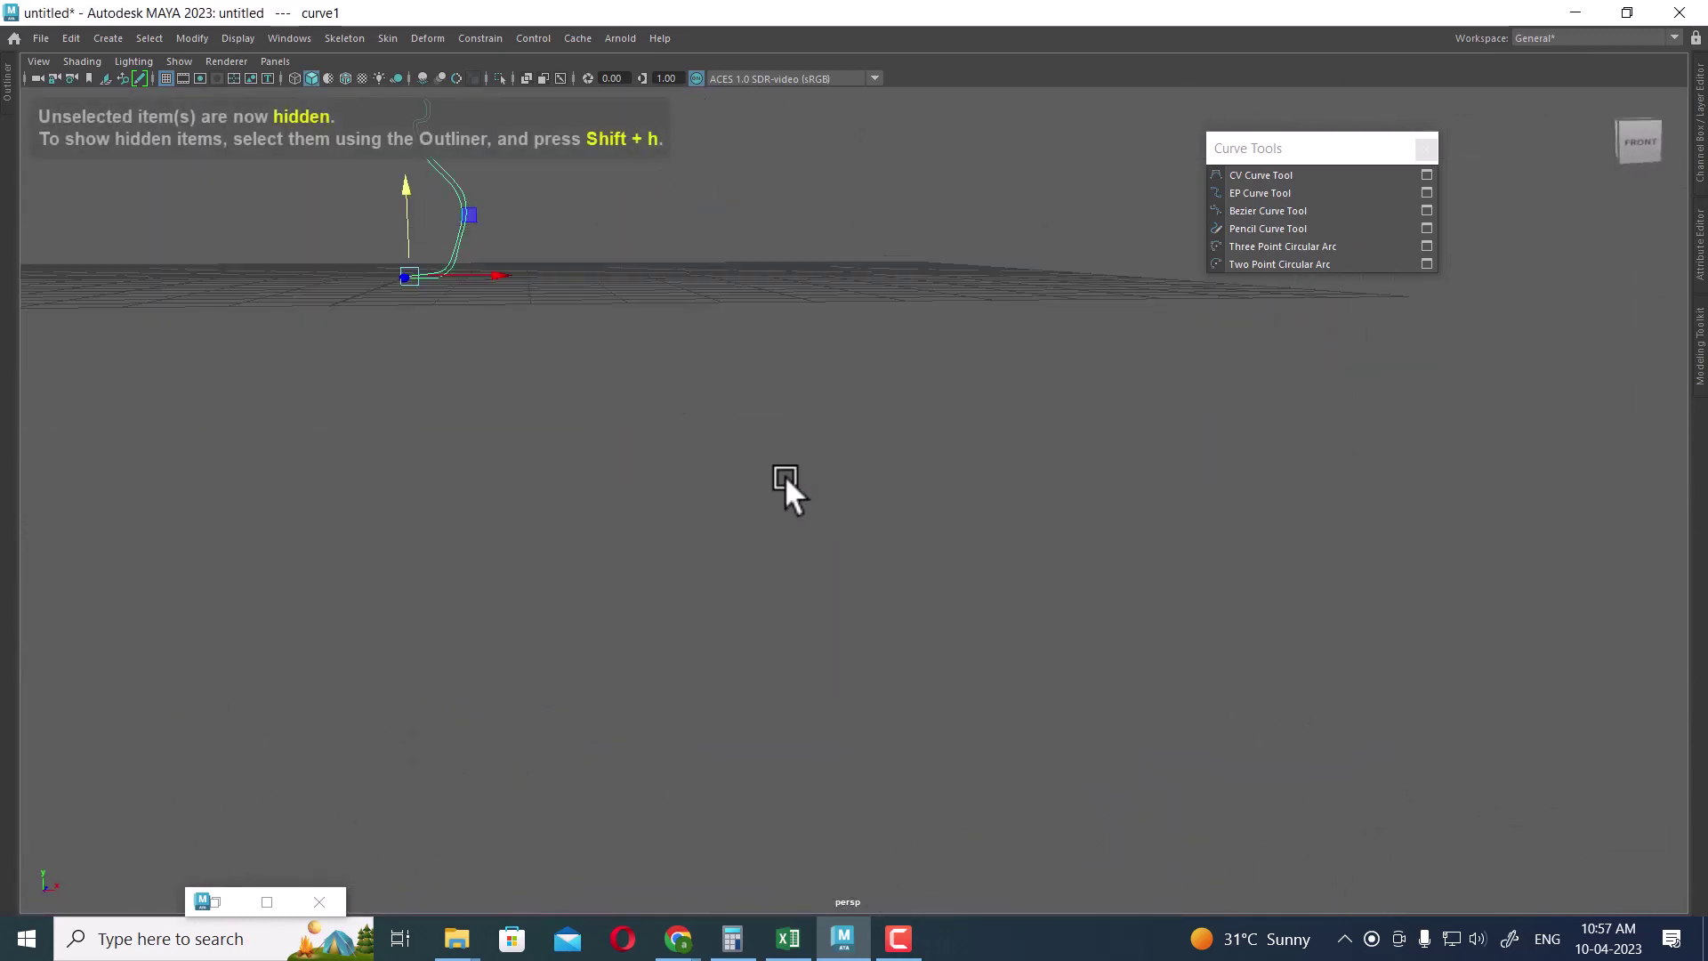
alt+middle_drag(785, 475, 1144, 738)
alt+right_drag(1144, 738, 1339, 807)
alt+middle_drag(696, 628, 884, 640)
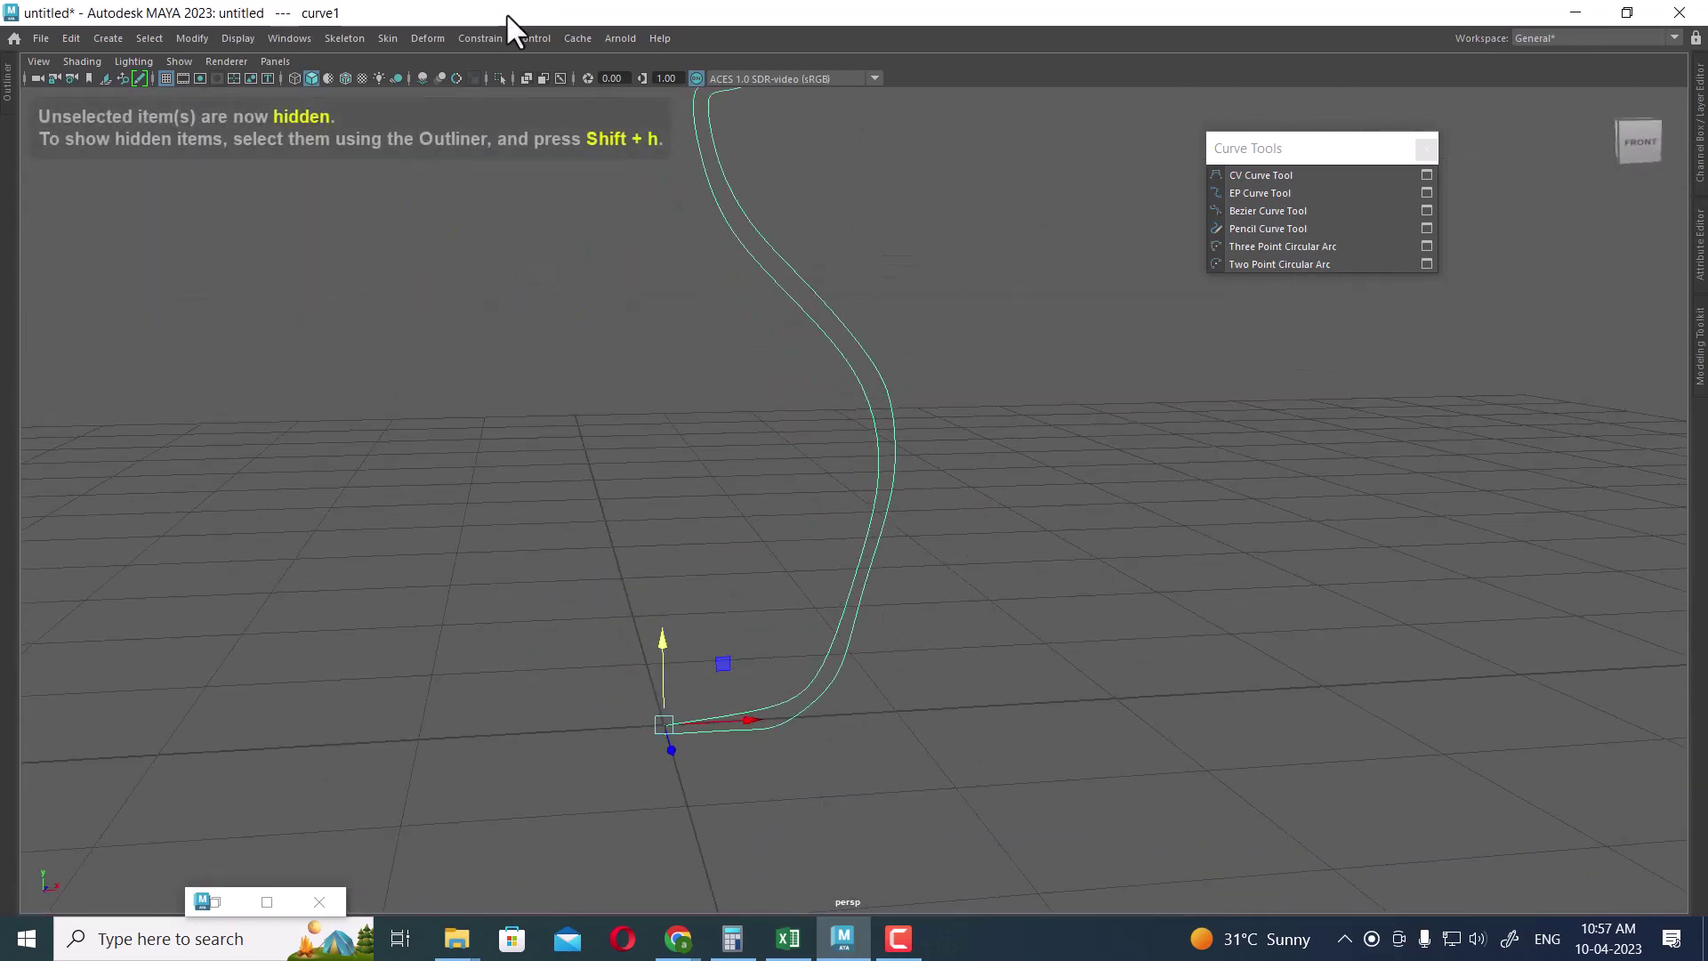
Deselect the curve, restore the full interface and switch to the Modeling menu set.
click(478, 484)
key(ctrl+space)
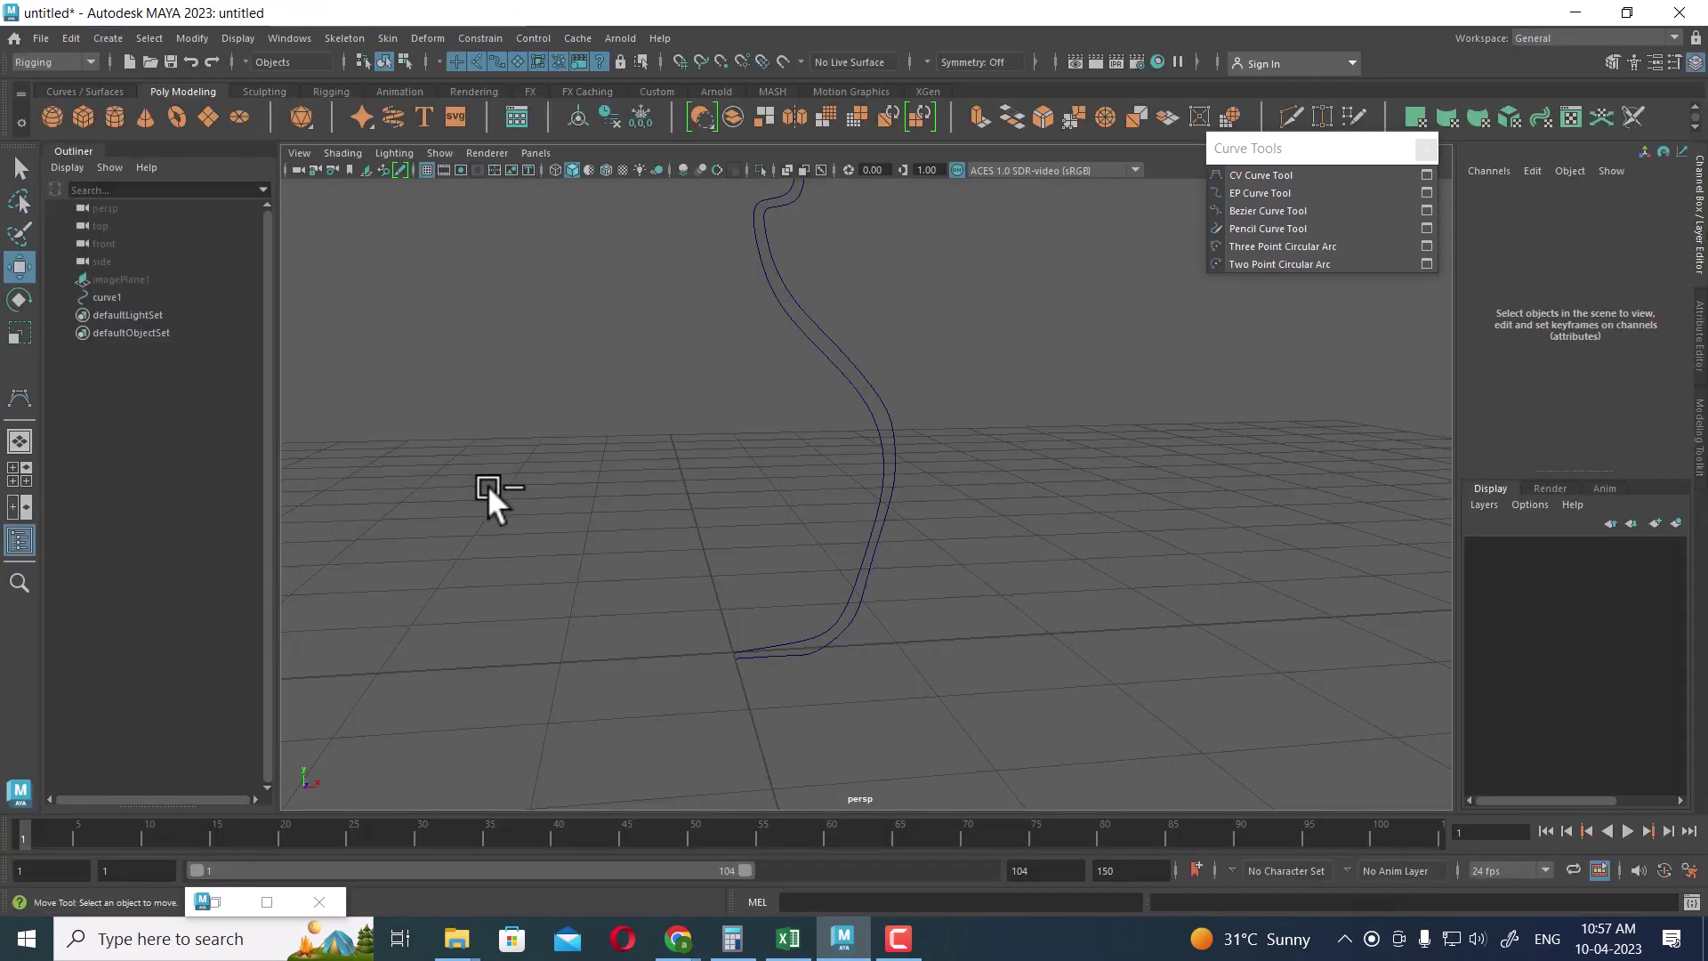
click(47, 64)
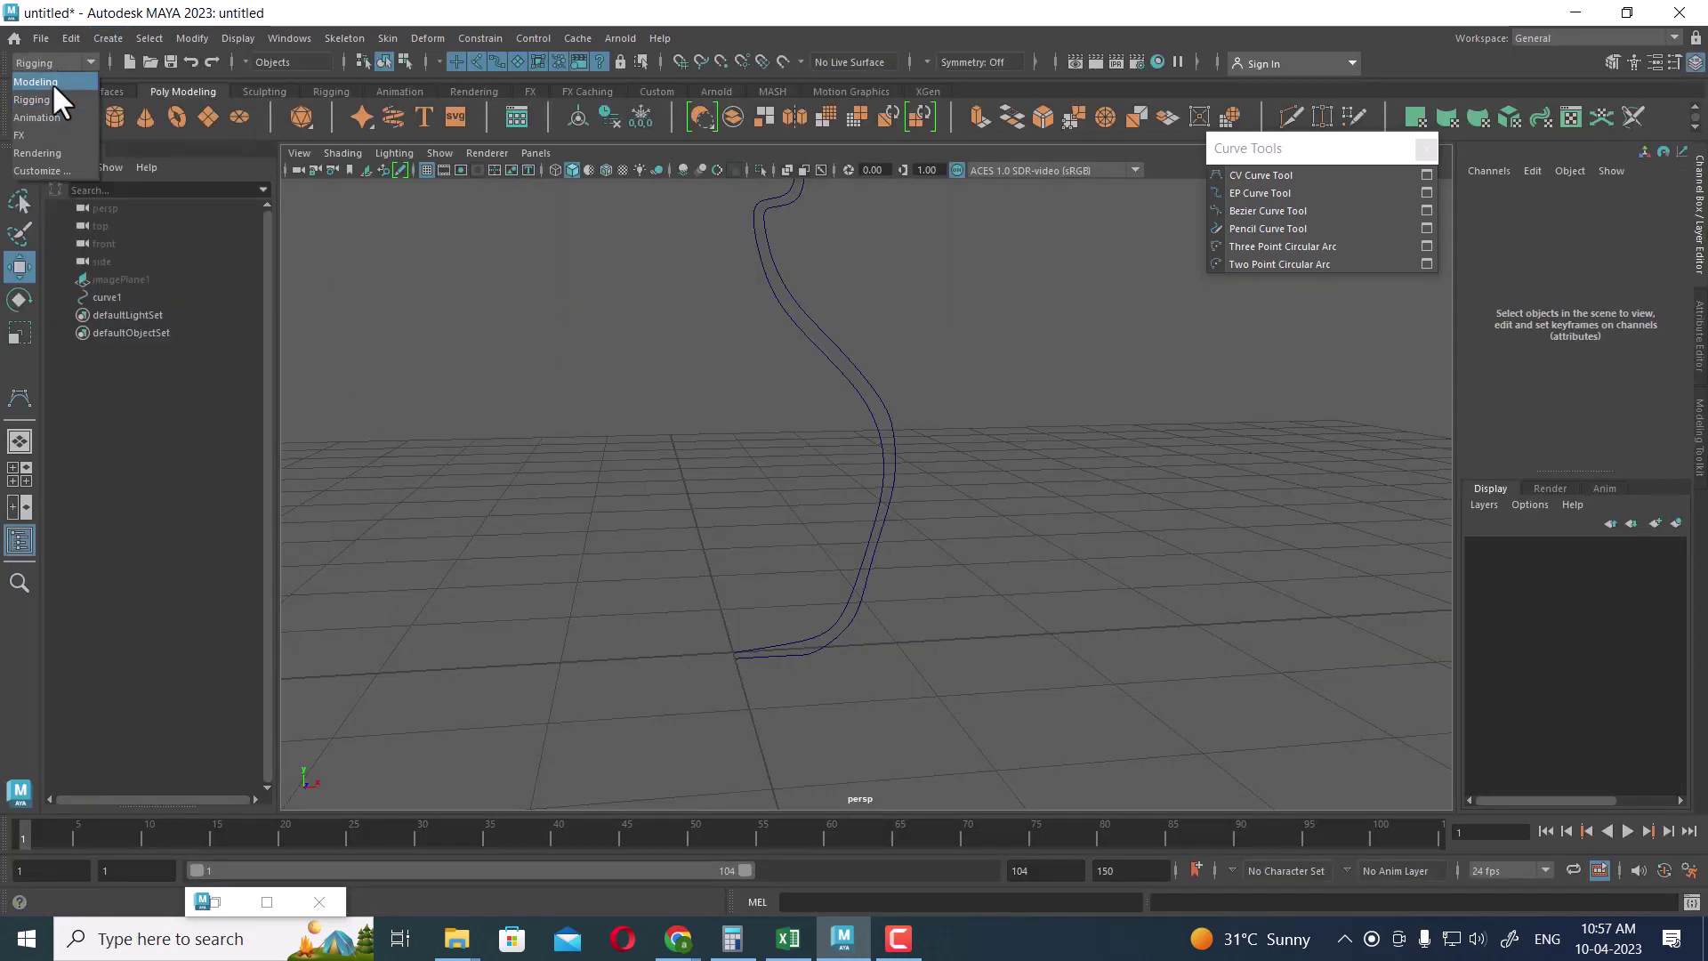
click(52, 82)
Reset the Revolve options and revolve the profile curve 360 degrees about the Y axis as a NURBS surface with 8 segments.
click(618, 39)
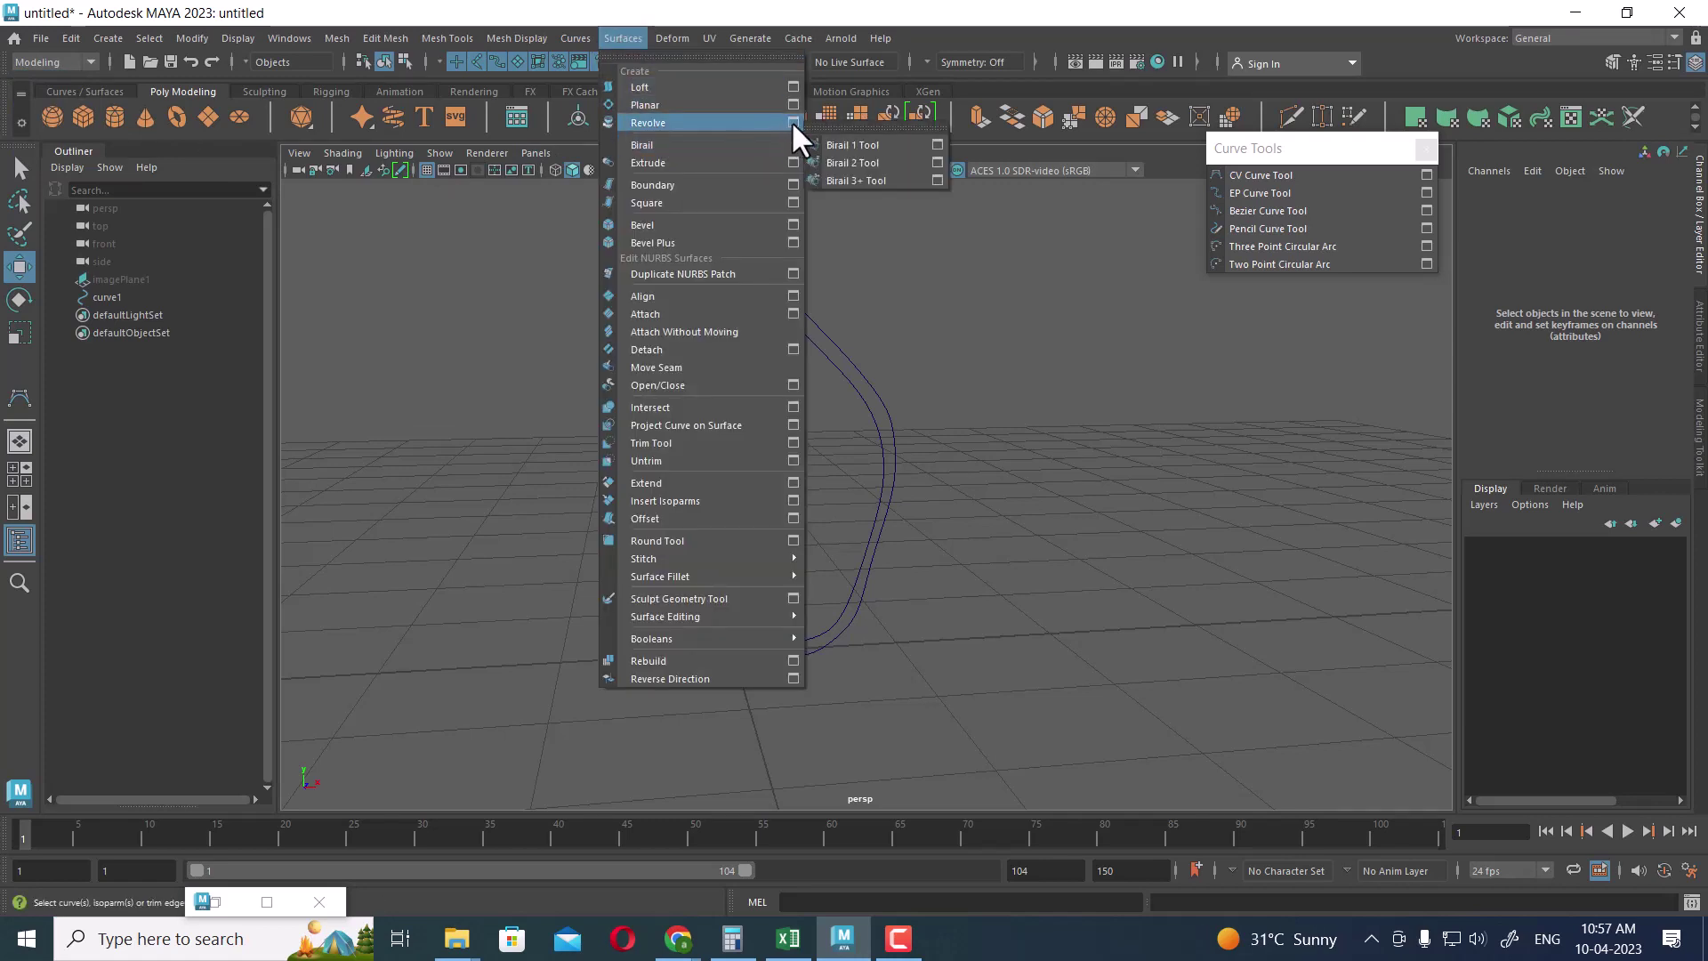
click(793, 121)
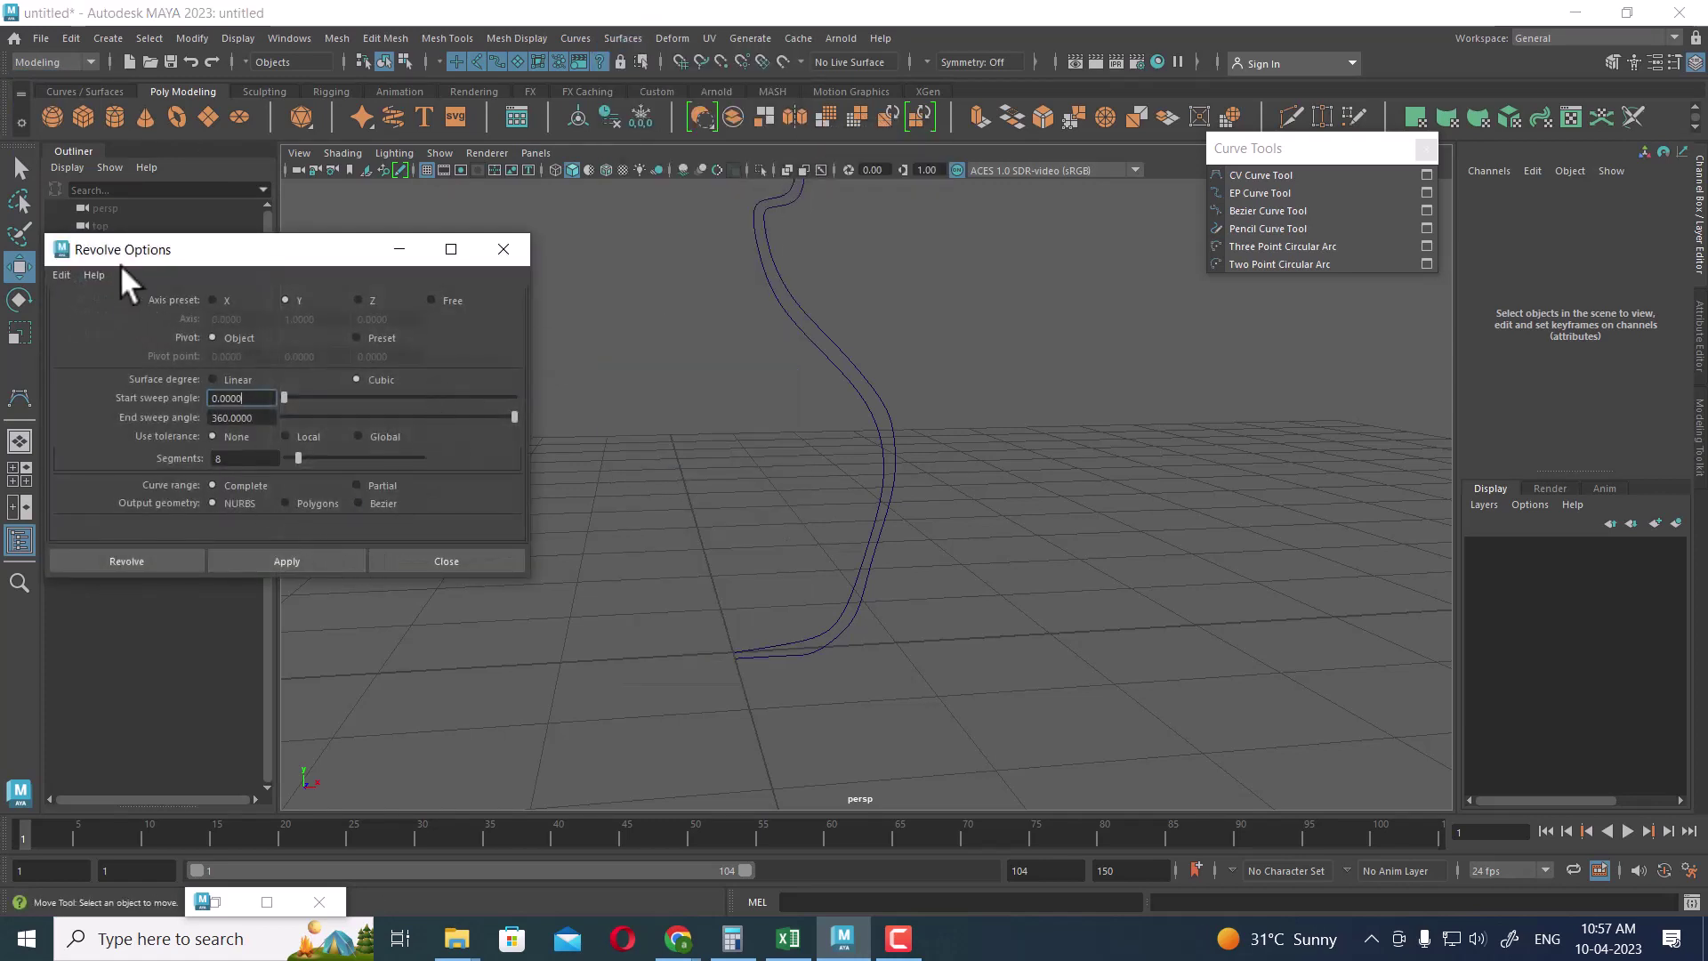
click(62, 274)
click(96, 311)
click(304, 558)
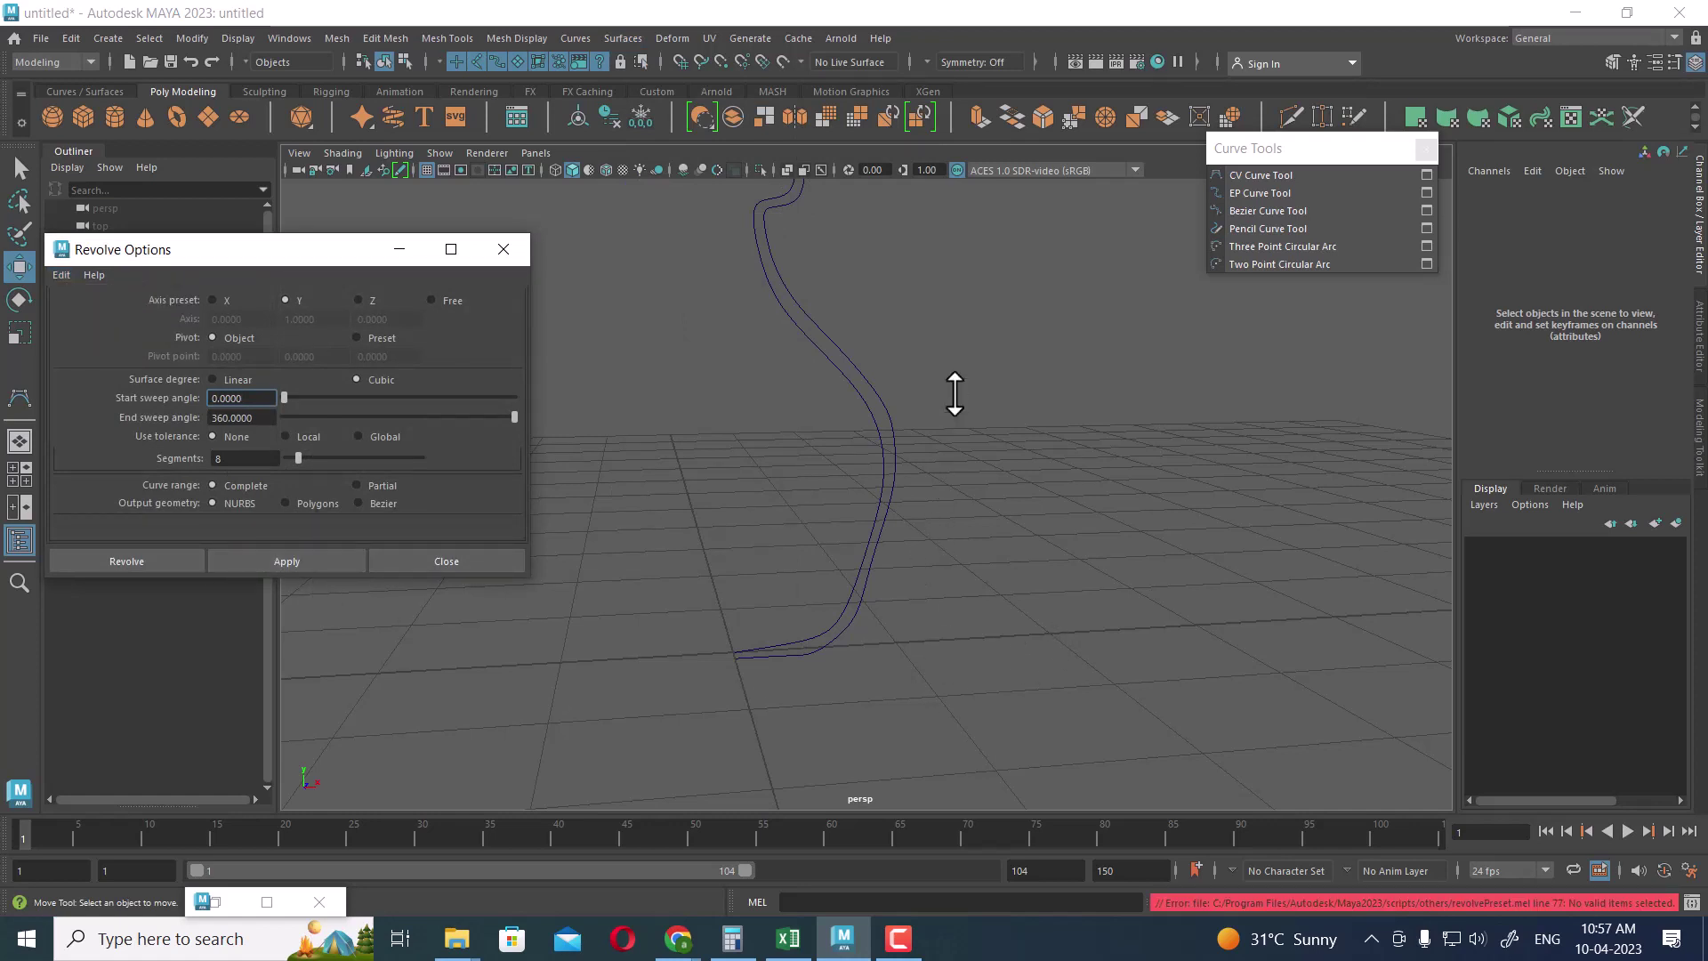
click(892, 449)
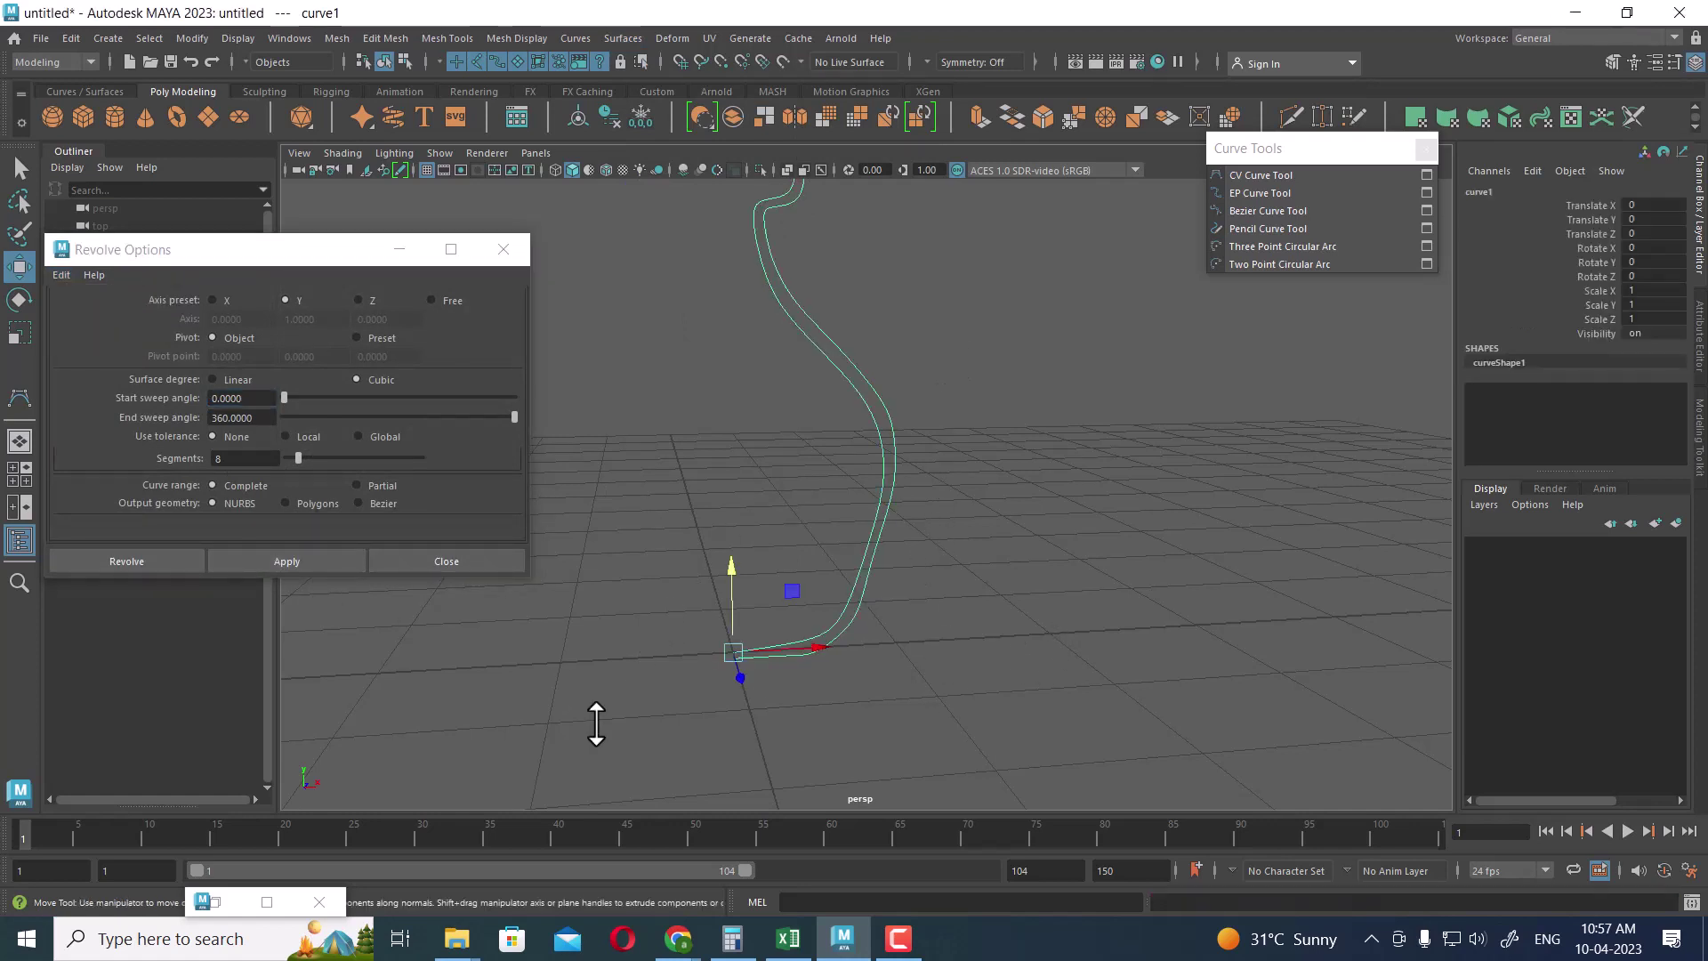
click(292, 562)
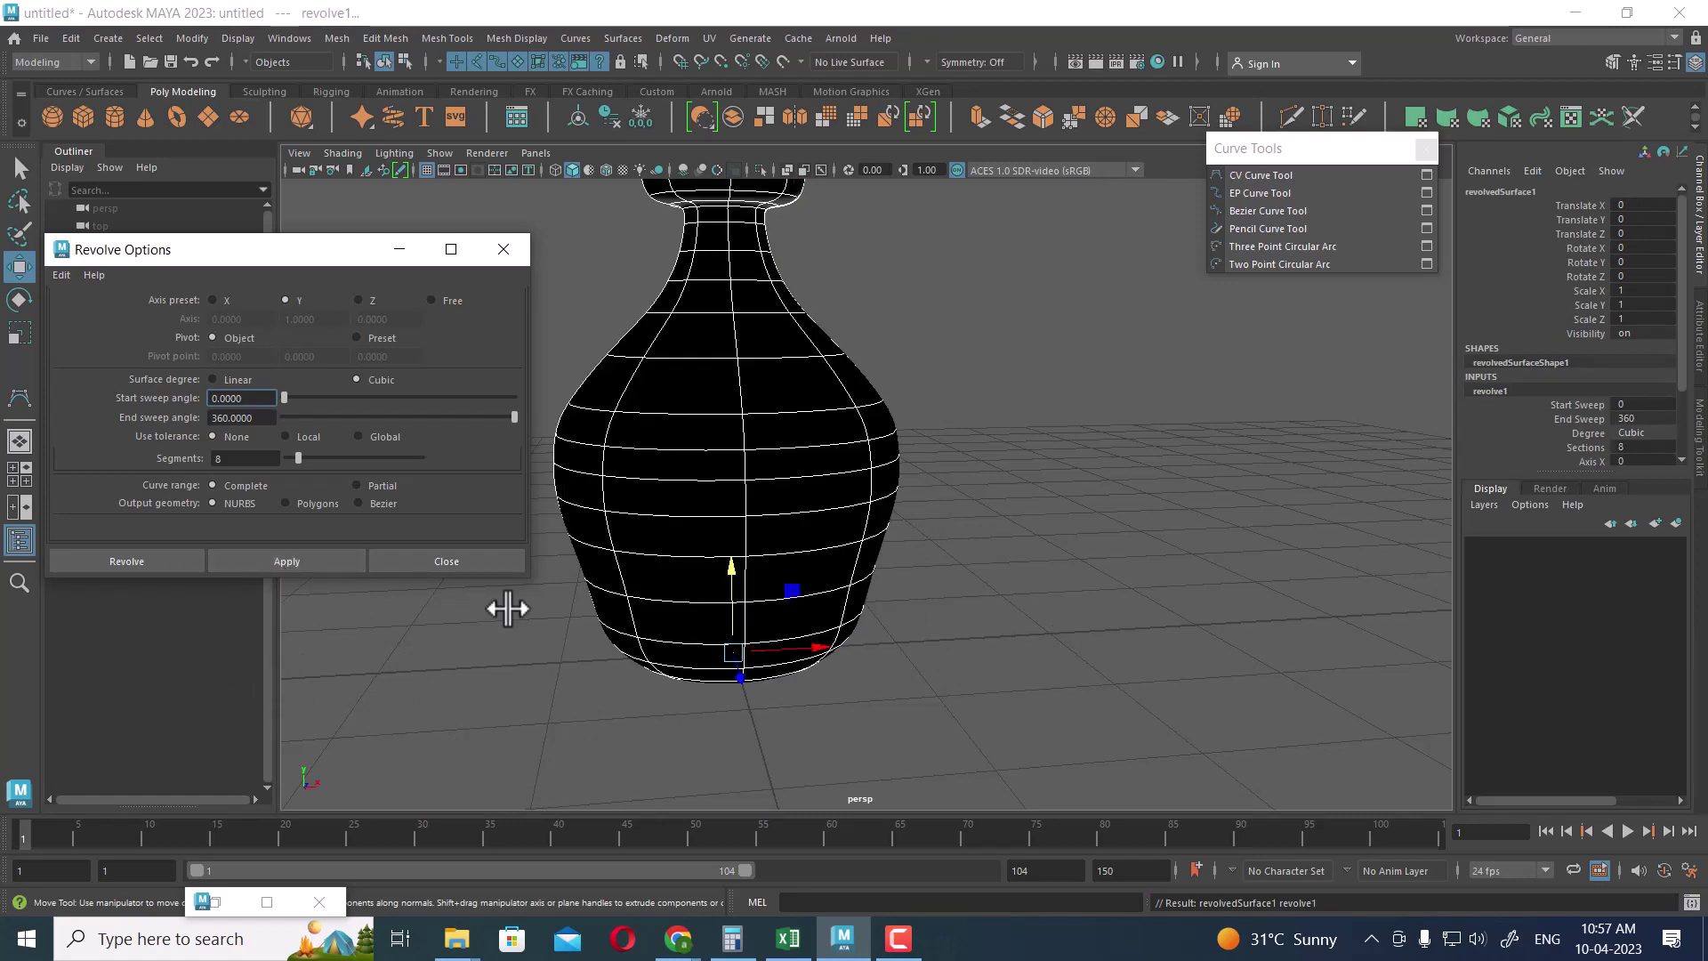
Reverse the surface direction of the revolved bottle and deselect it.
alt+drag(881, 657, 907, 675)
scroll(907, 676, down, 4)
alt+middle_drag(908, 676, 1033, 606)
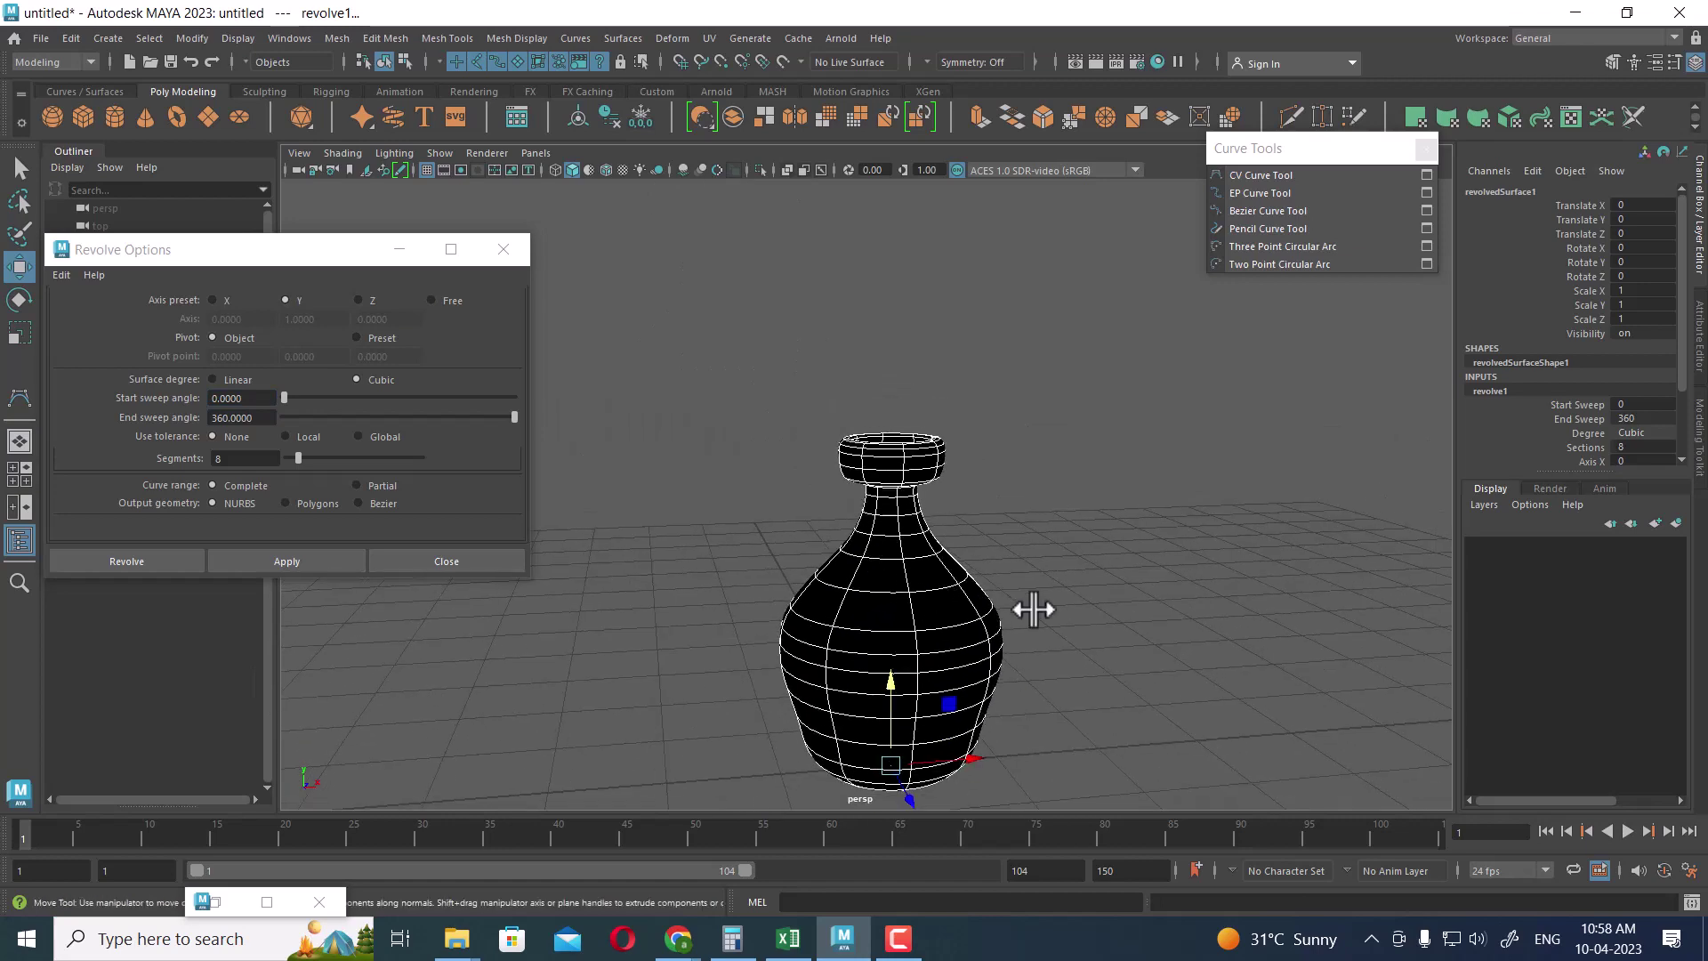
alt+drag(1033, 606, 952, 626)
alt+middle_drag(952, 626, 1102, 498)
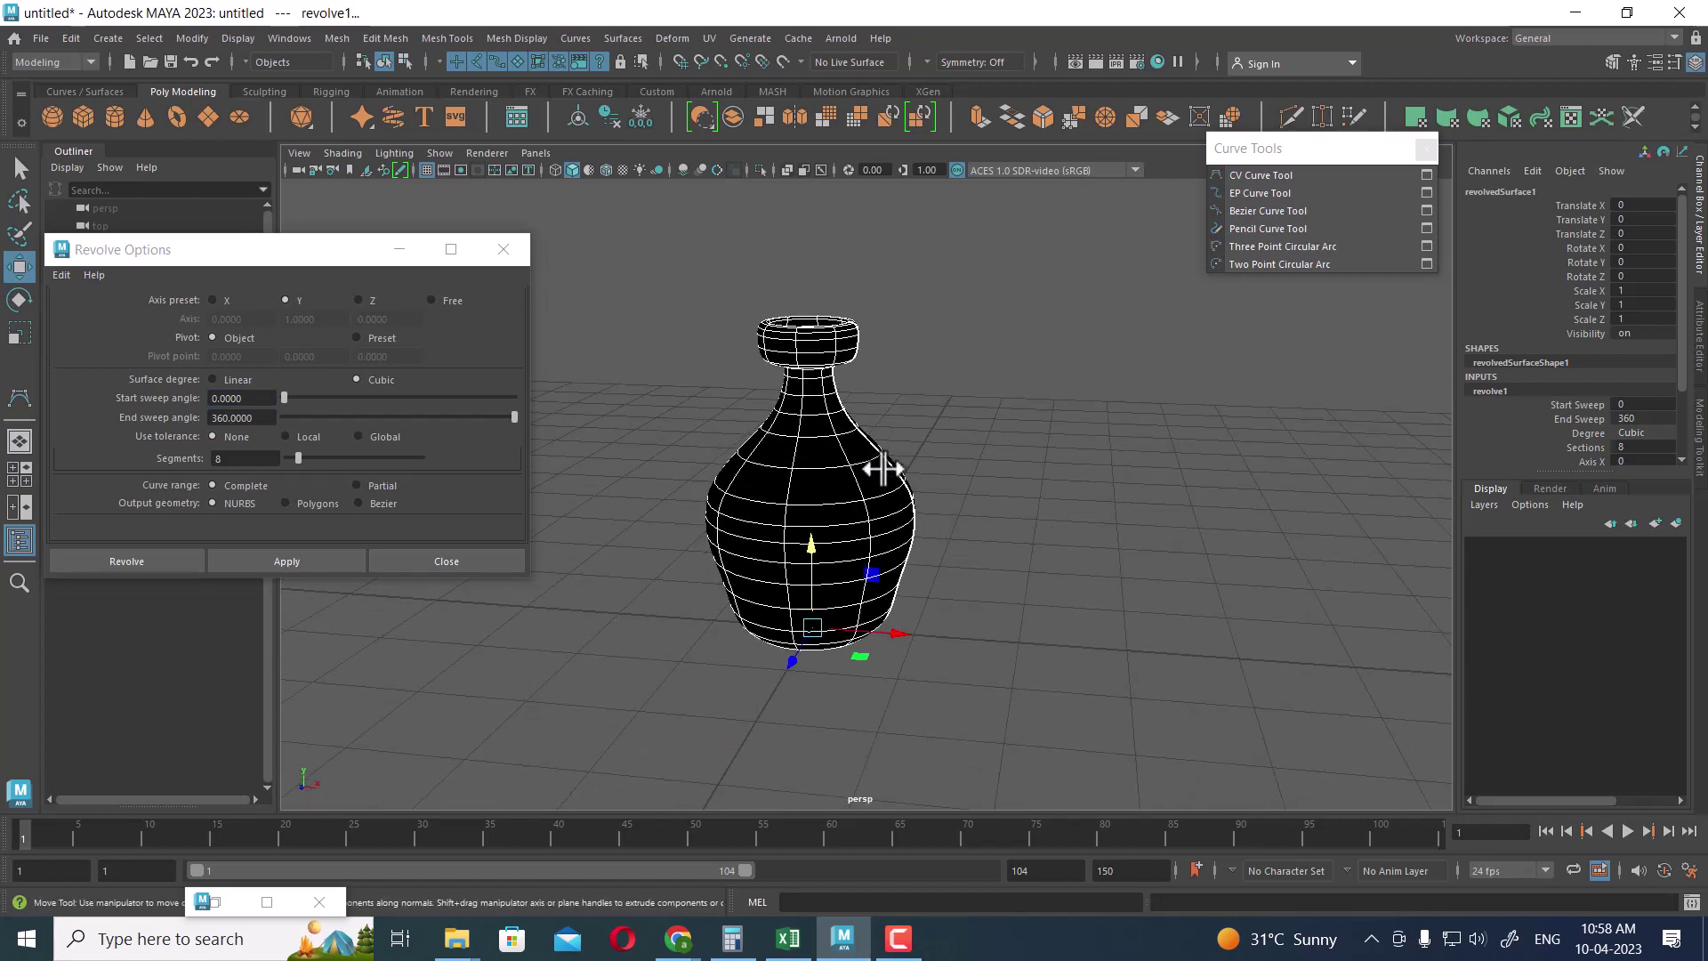
right_drag(787, 350, 955, 236)
click(801, 360)
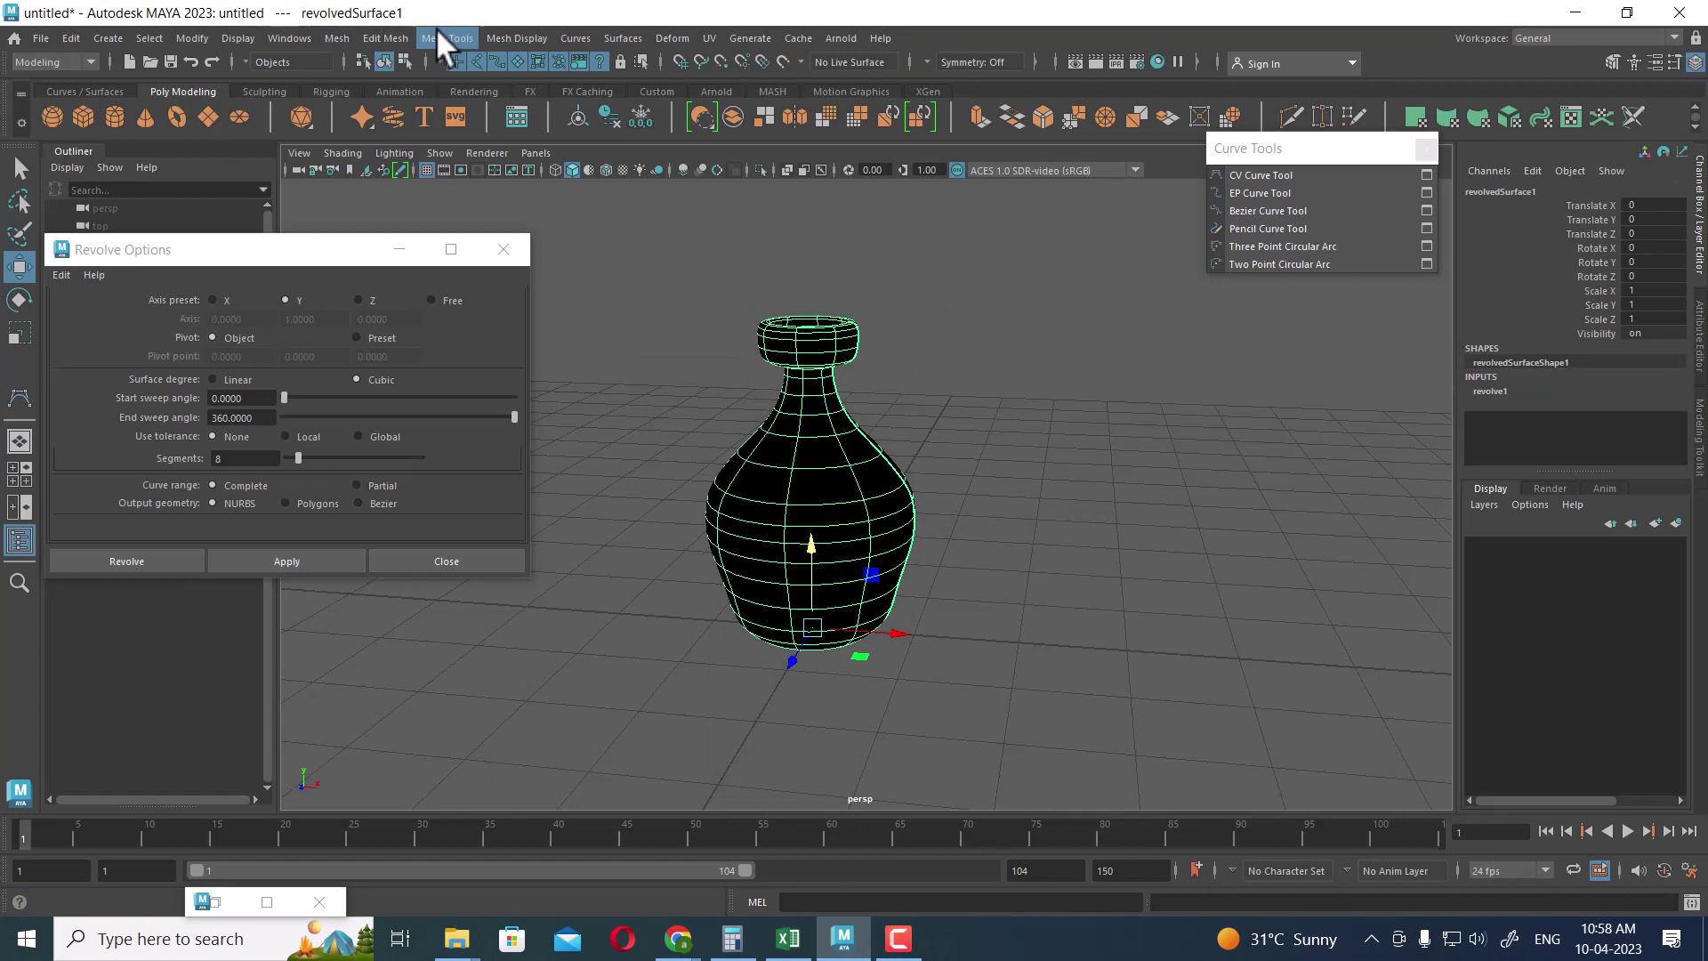
click(623, 37)
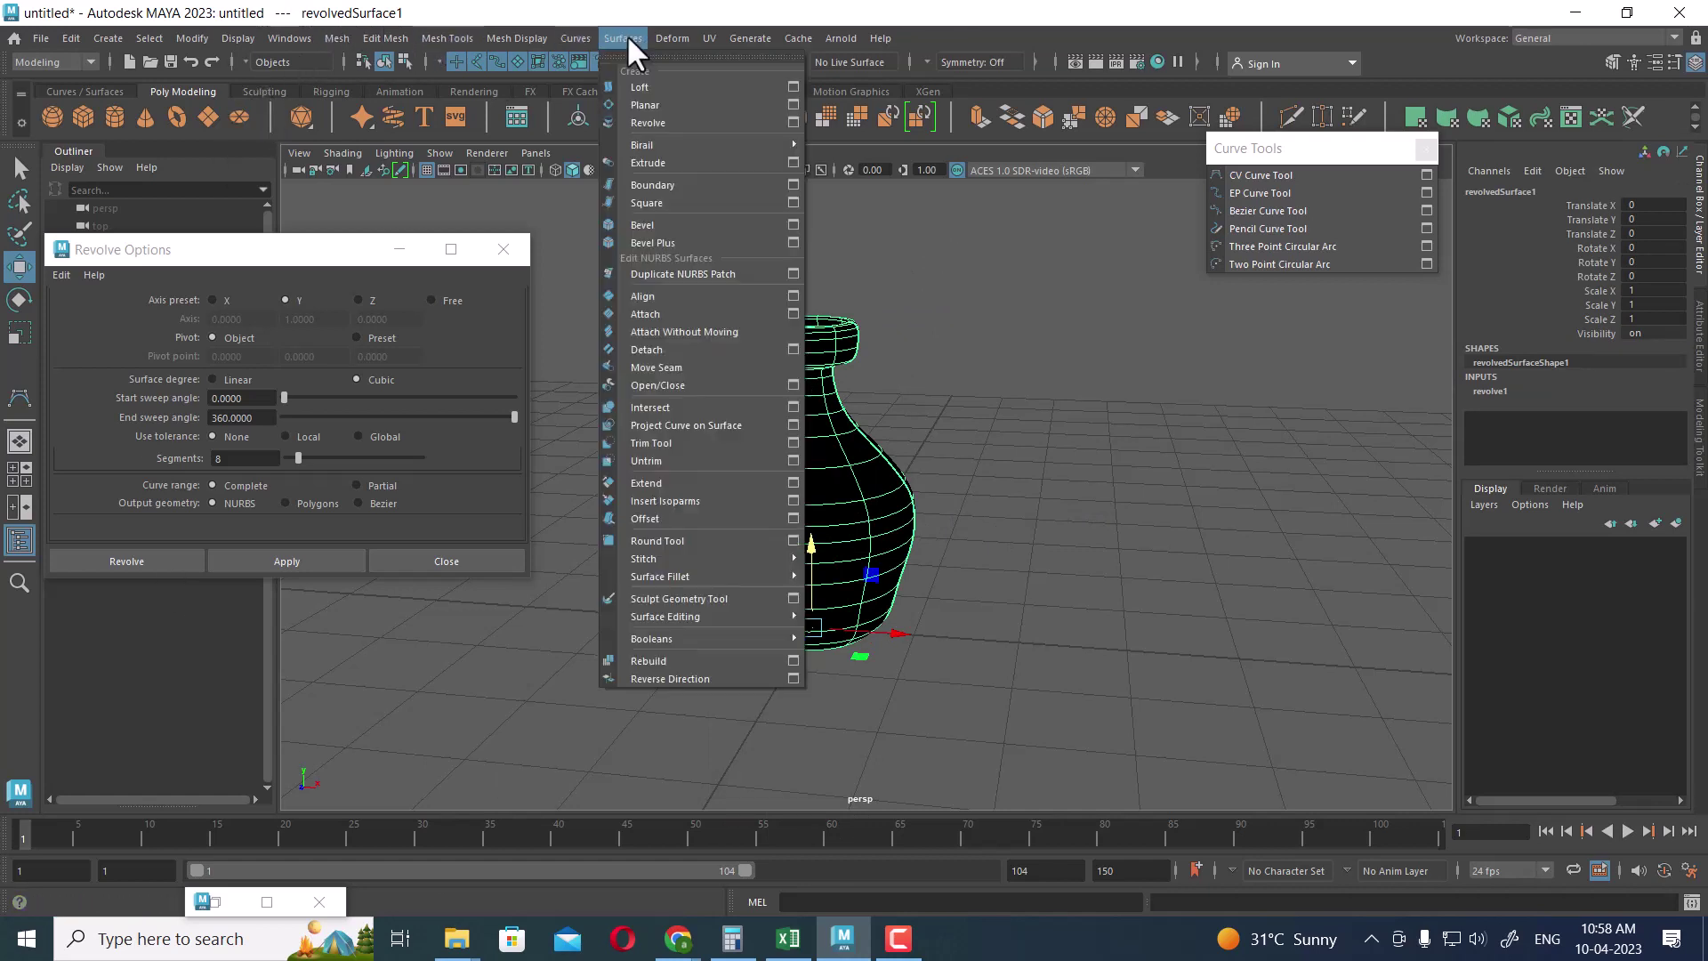
click(744, 679)
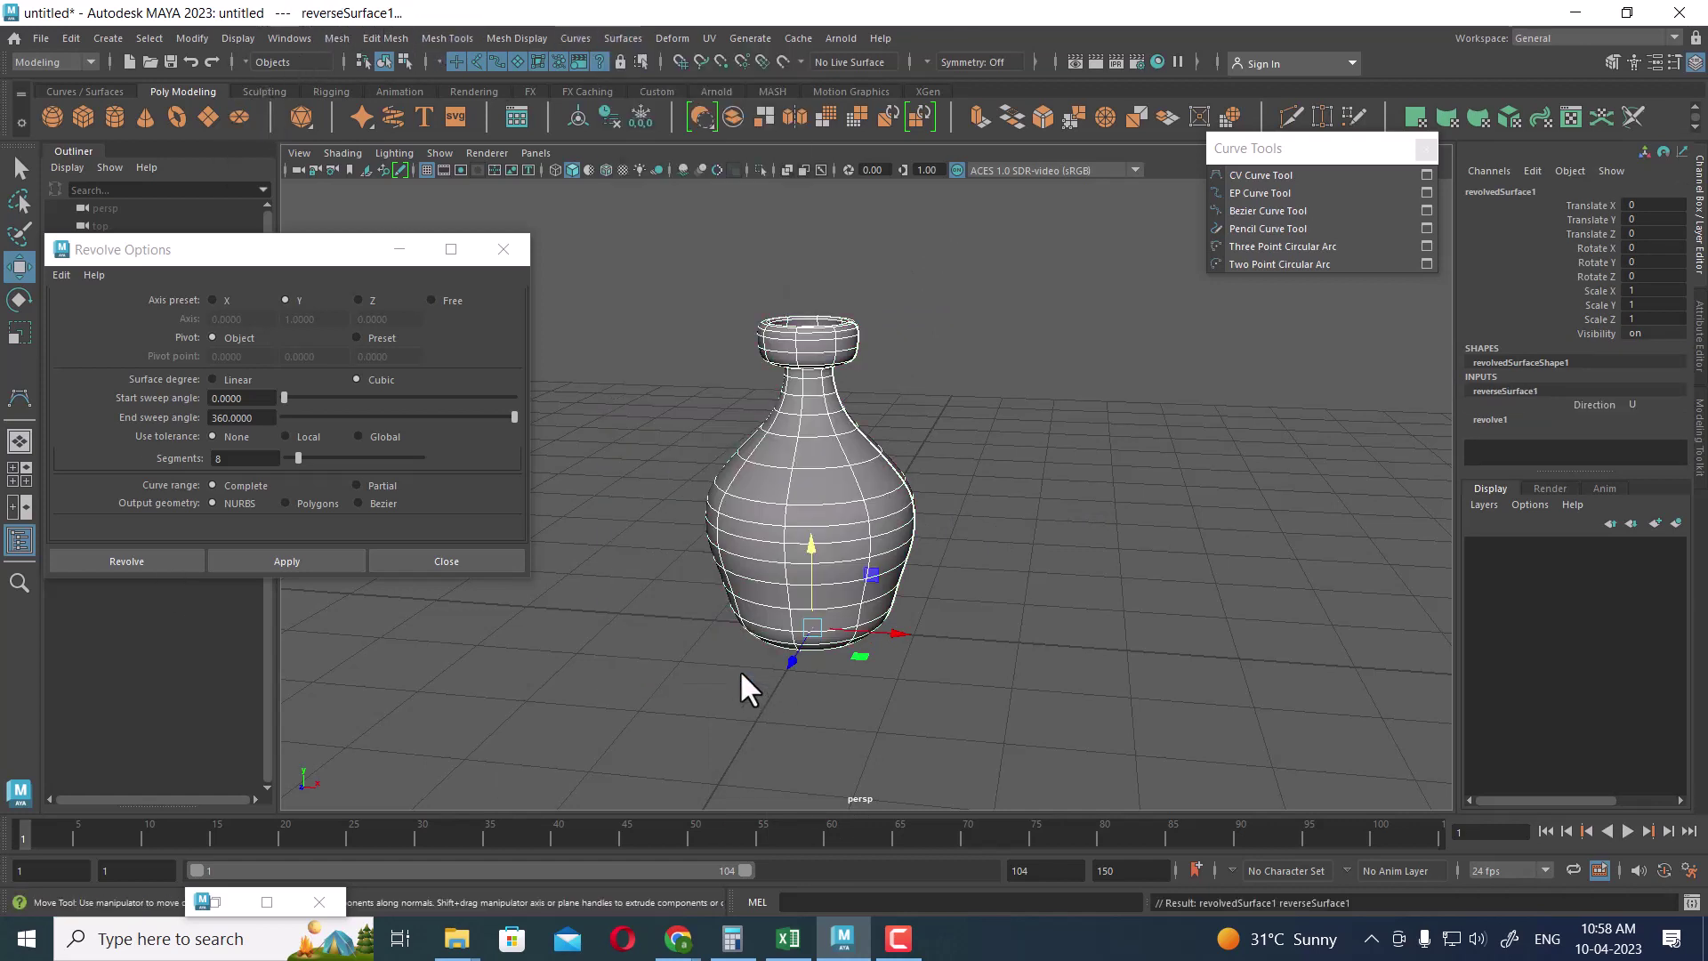
click(1103, 612)
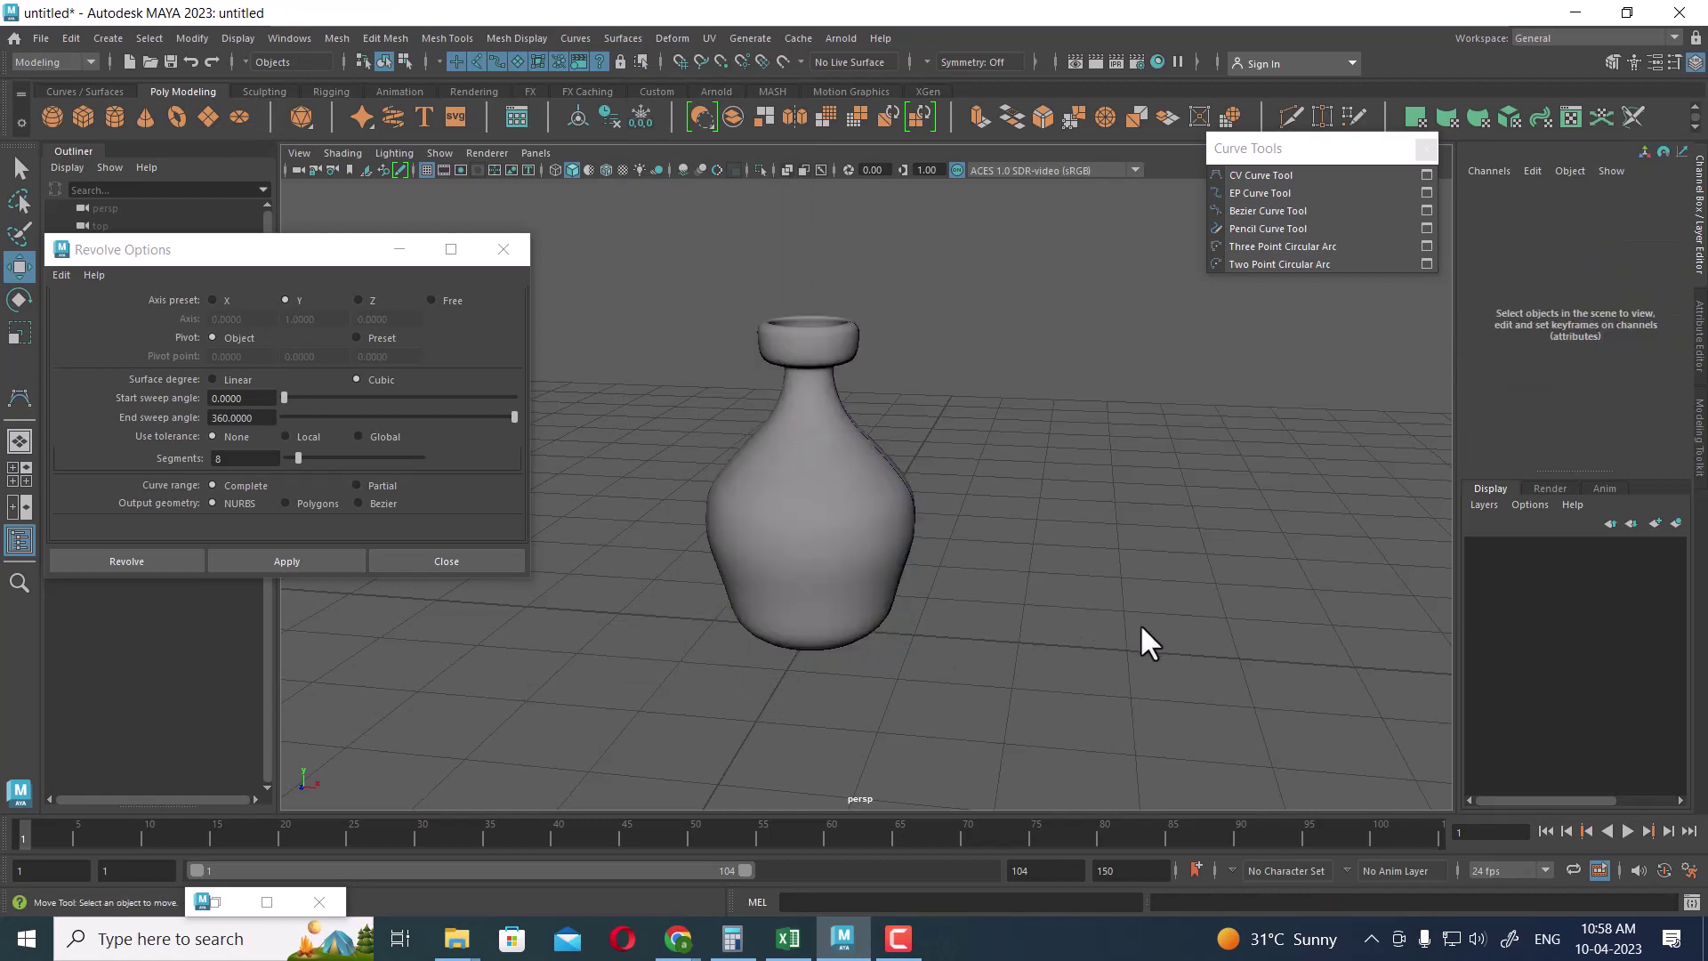
alt+drag(1231, 598, 1042, 601)
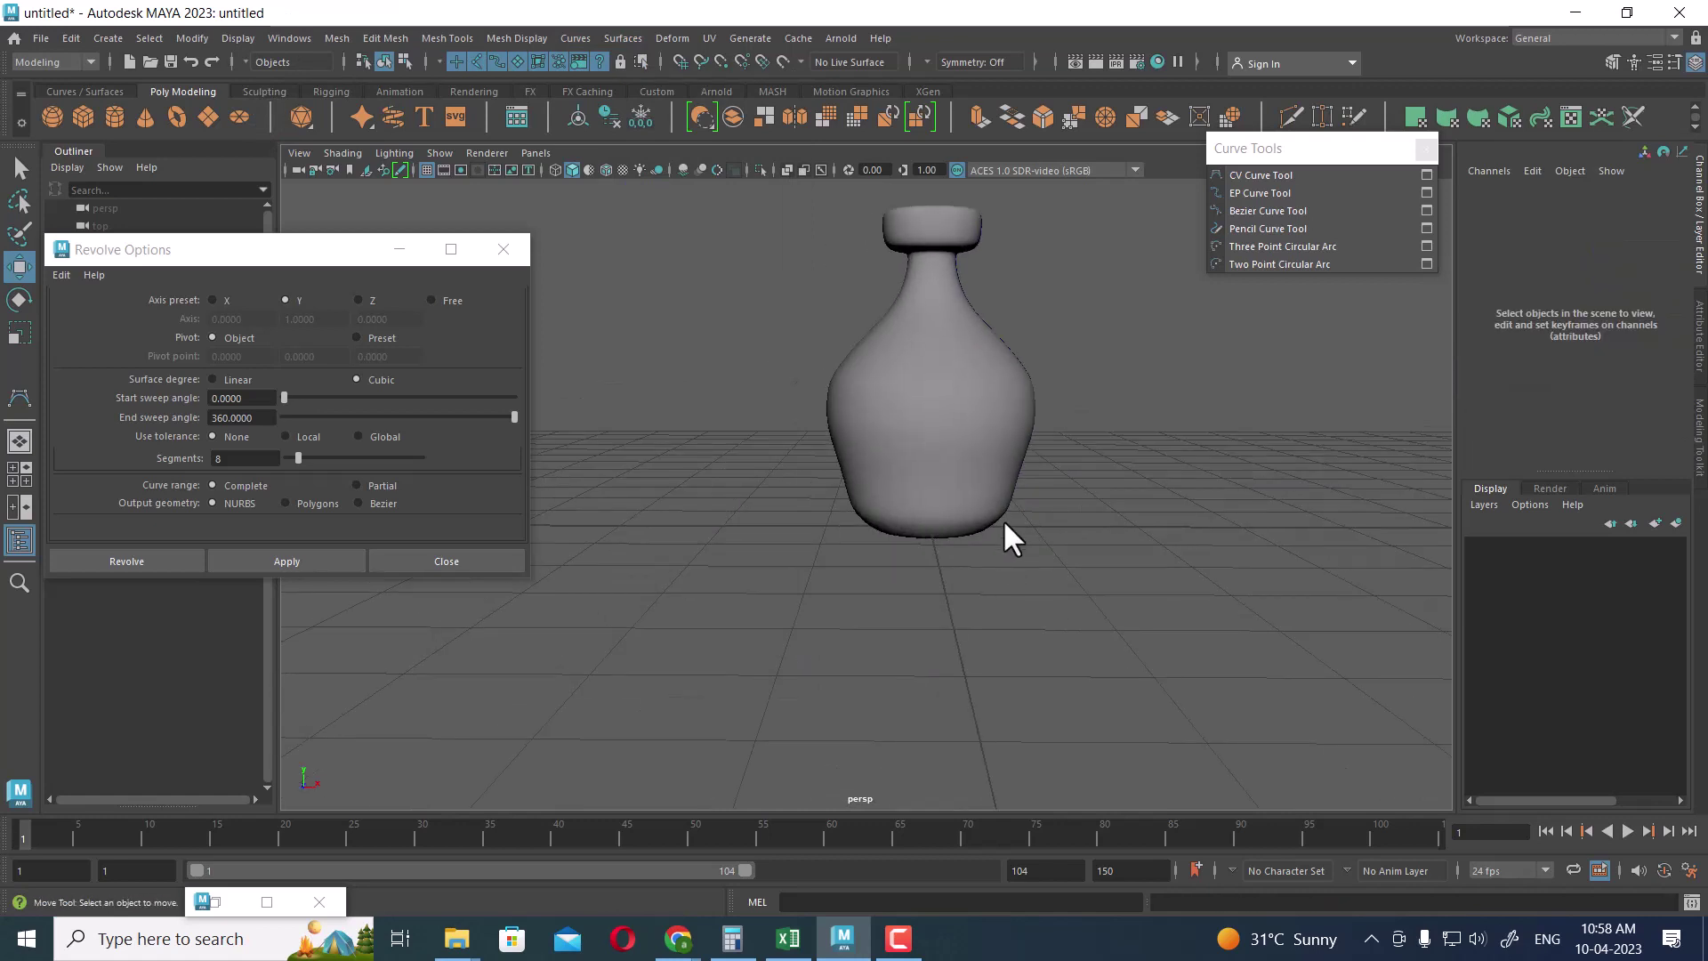
Hide the revolved bottle surface and select its profile curve.
click(906, 485)
key(Delete)
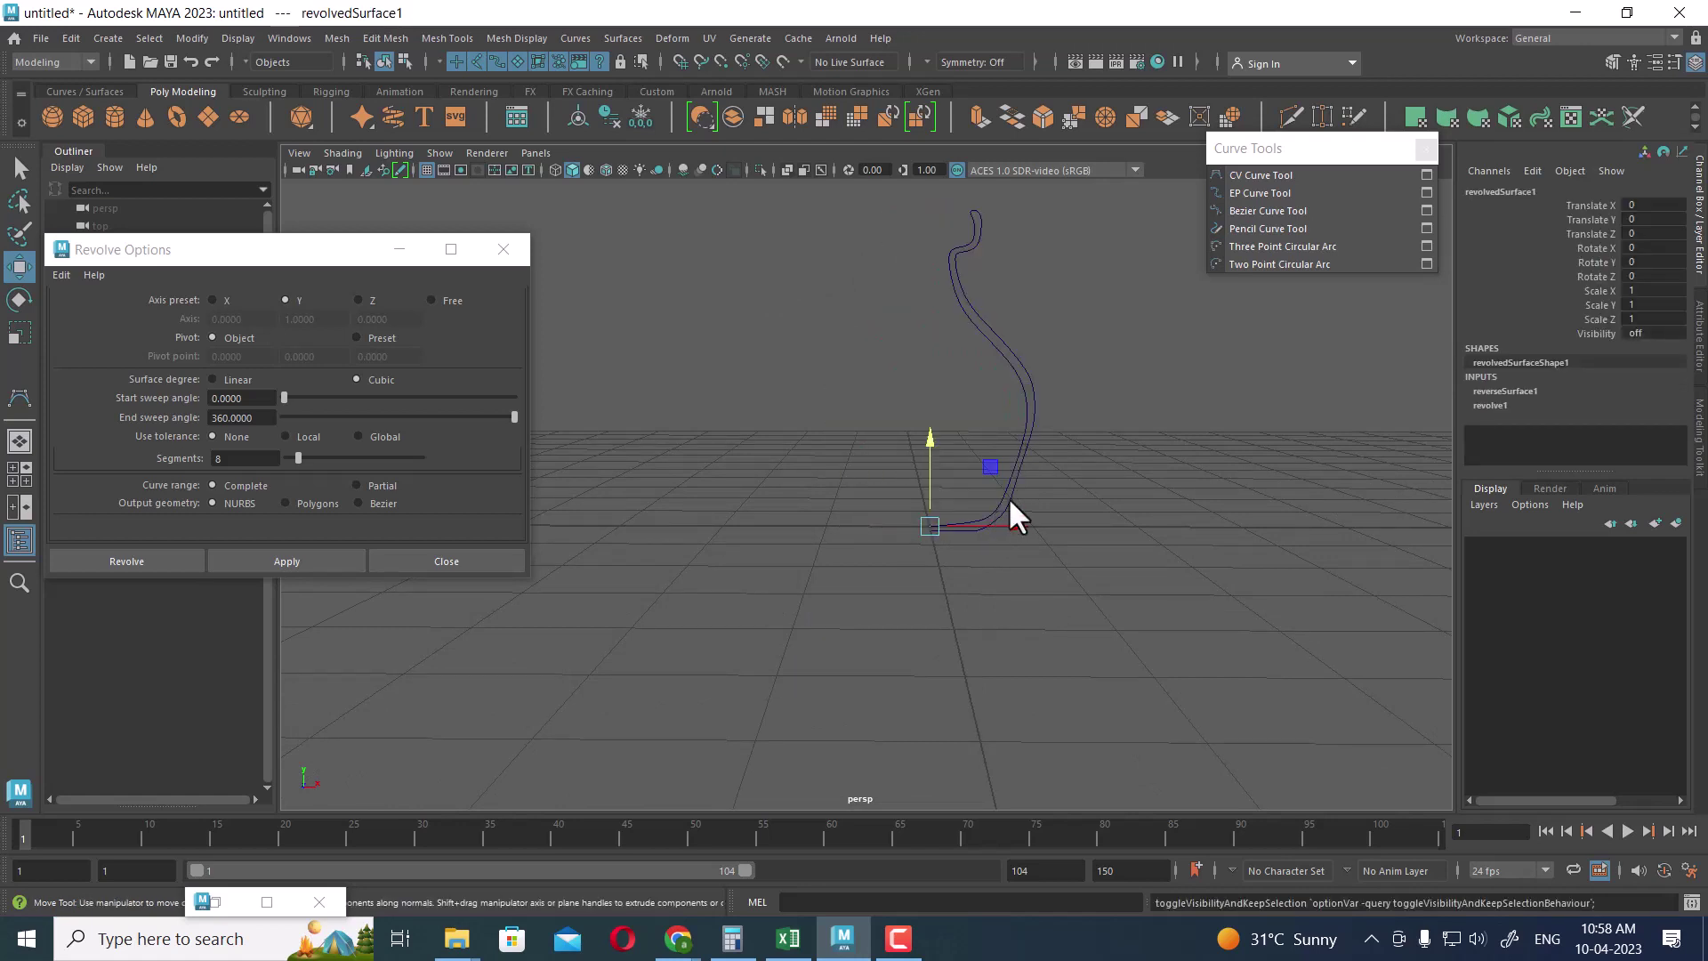
drag(1050, 345, 940, 447)
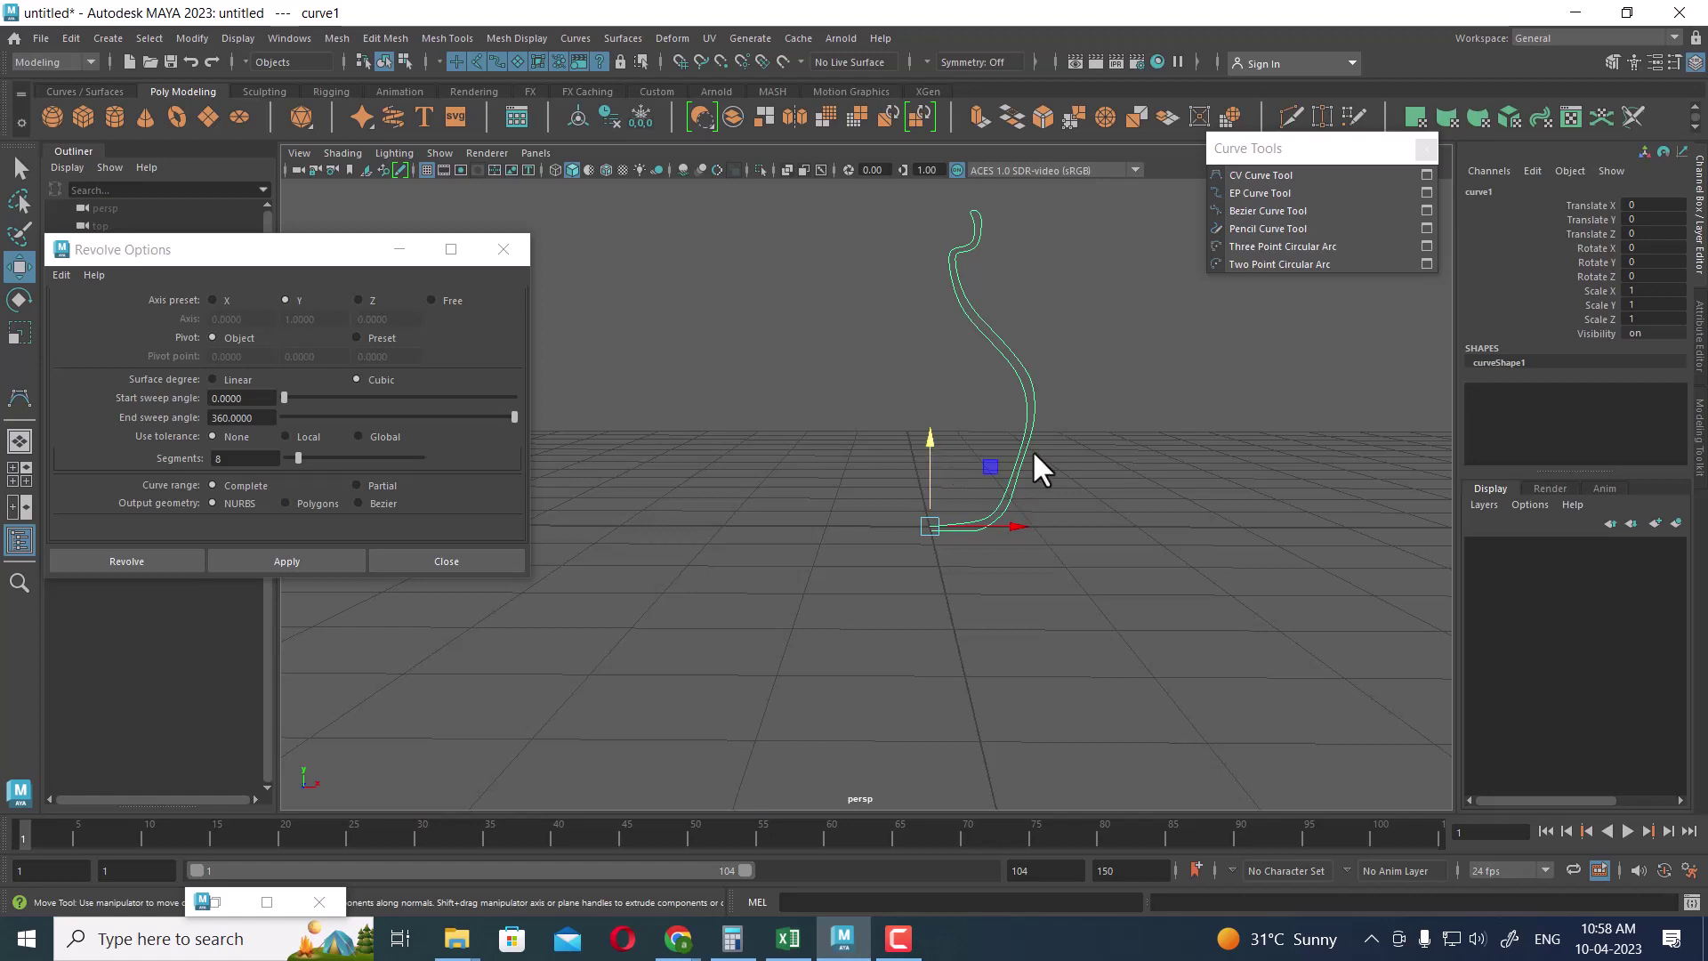
scroll(1105, 514, down, 1)
click(923, 951)
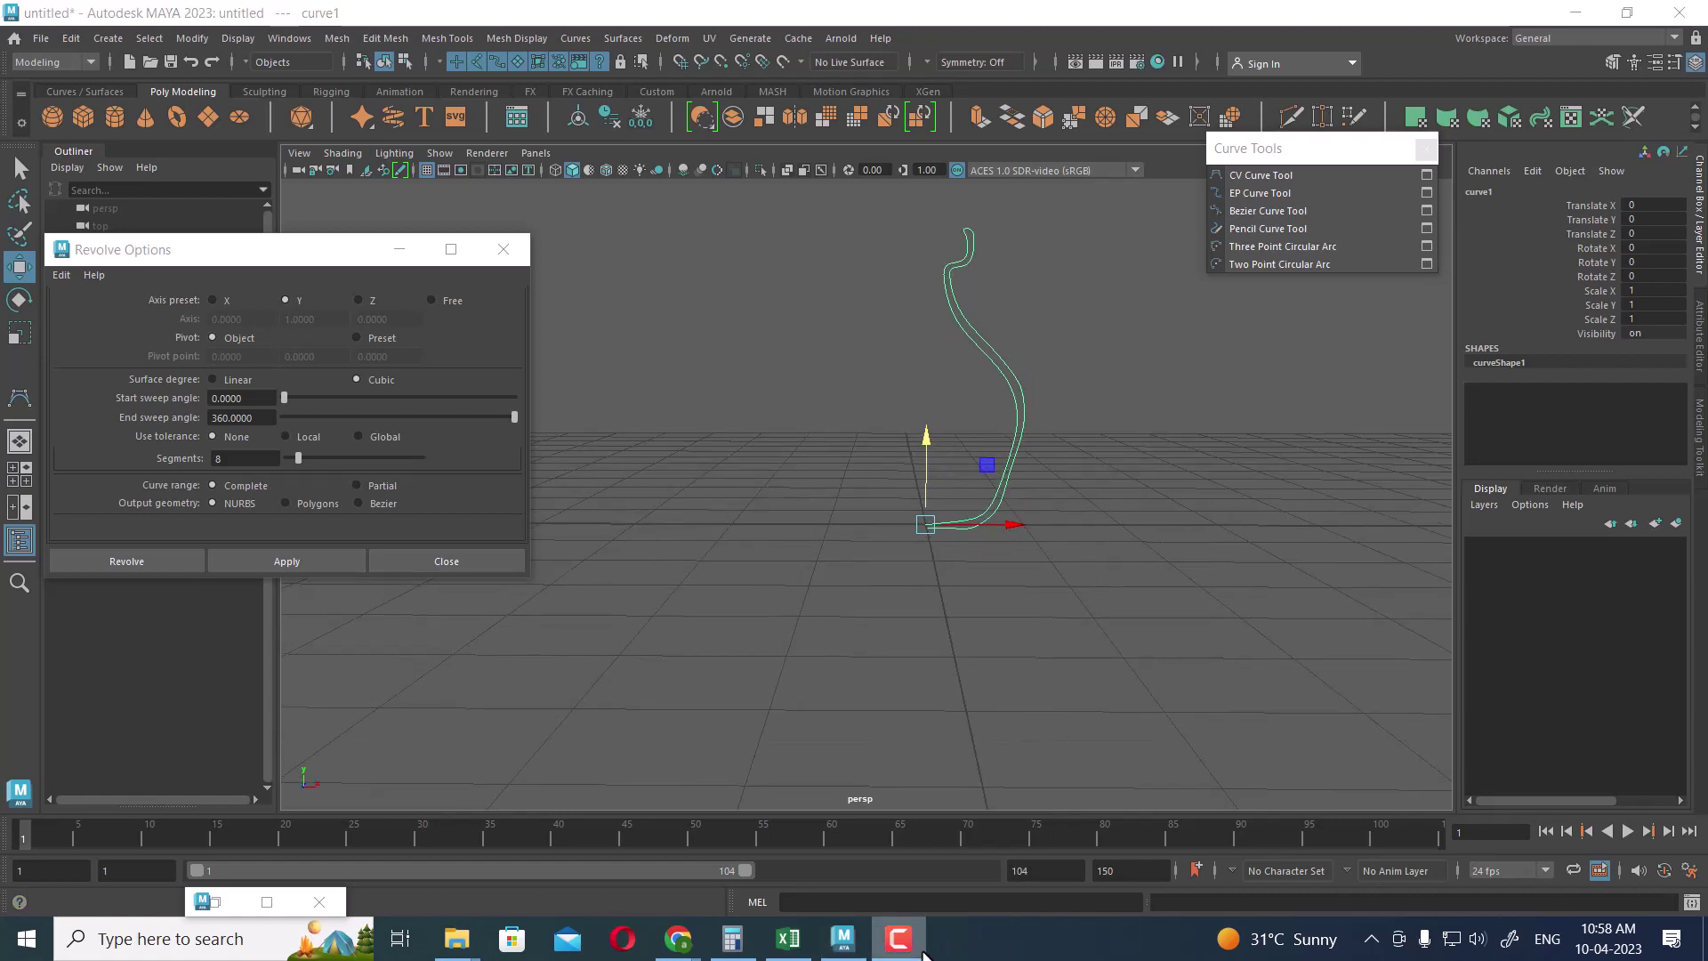
scroll(1013, 438, up, 2)
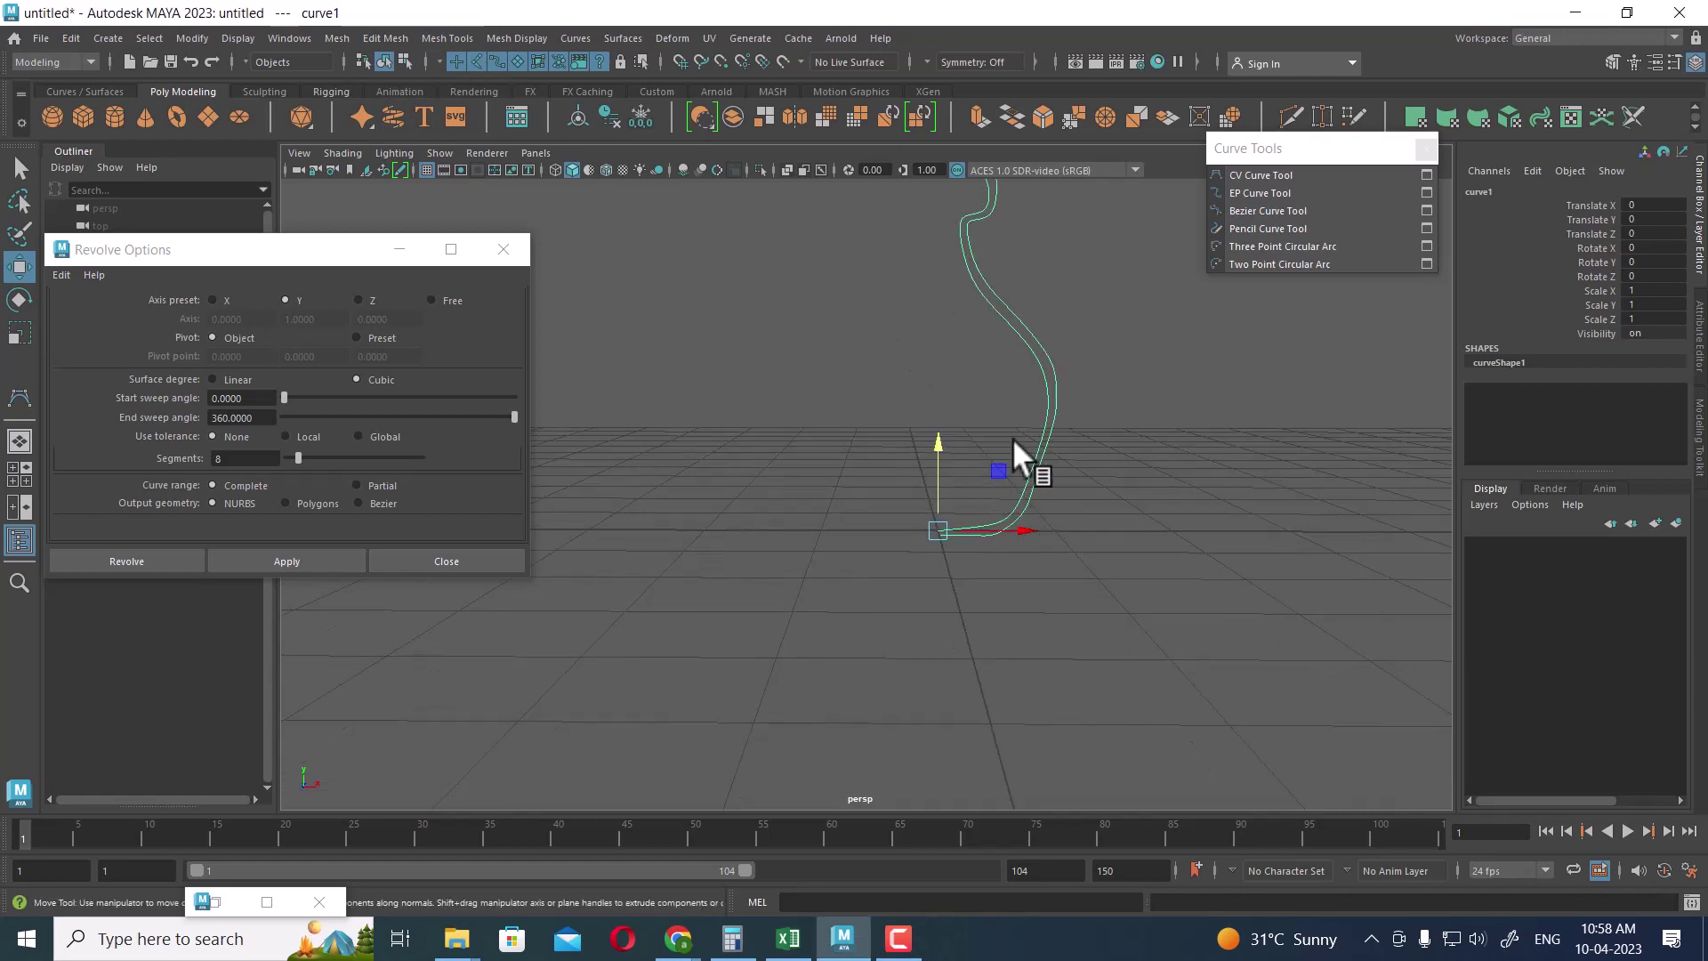
Switch to the front view and bring back the hidden bottle surface.
key(space)
click(1038, 430)
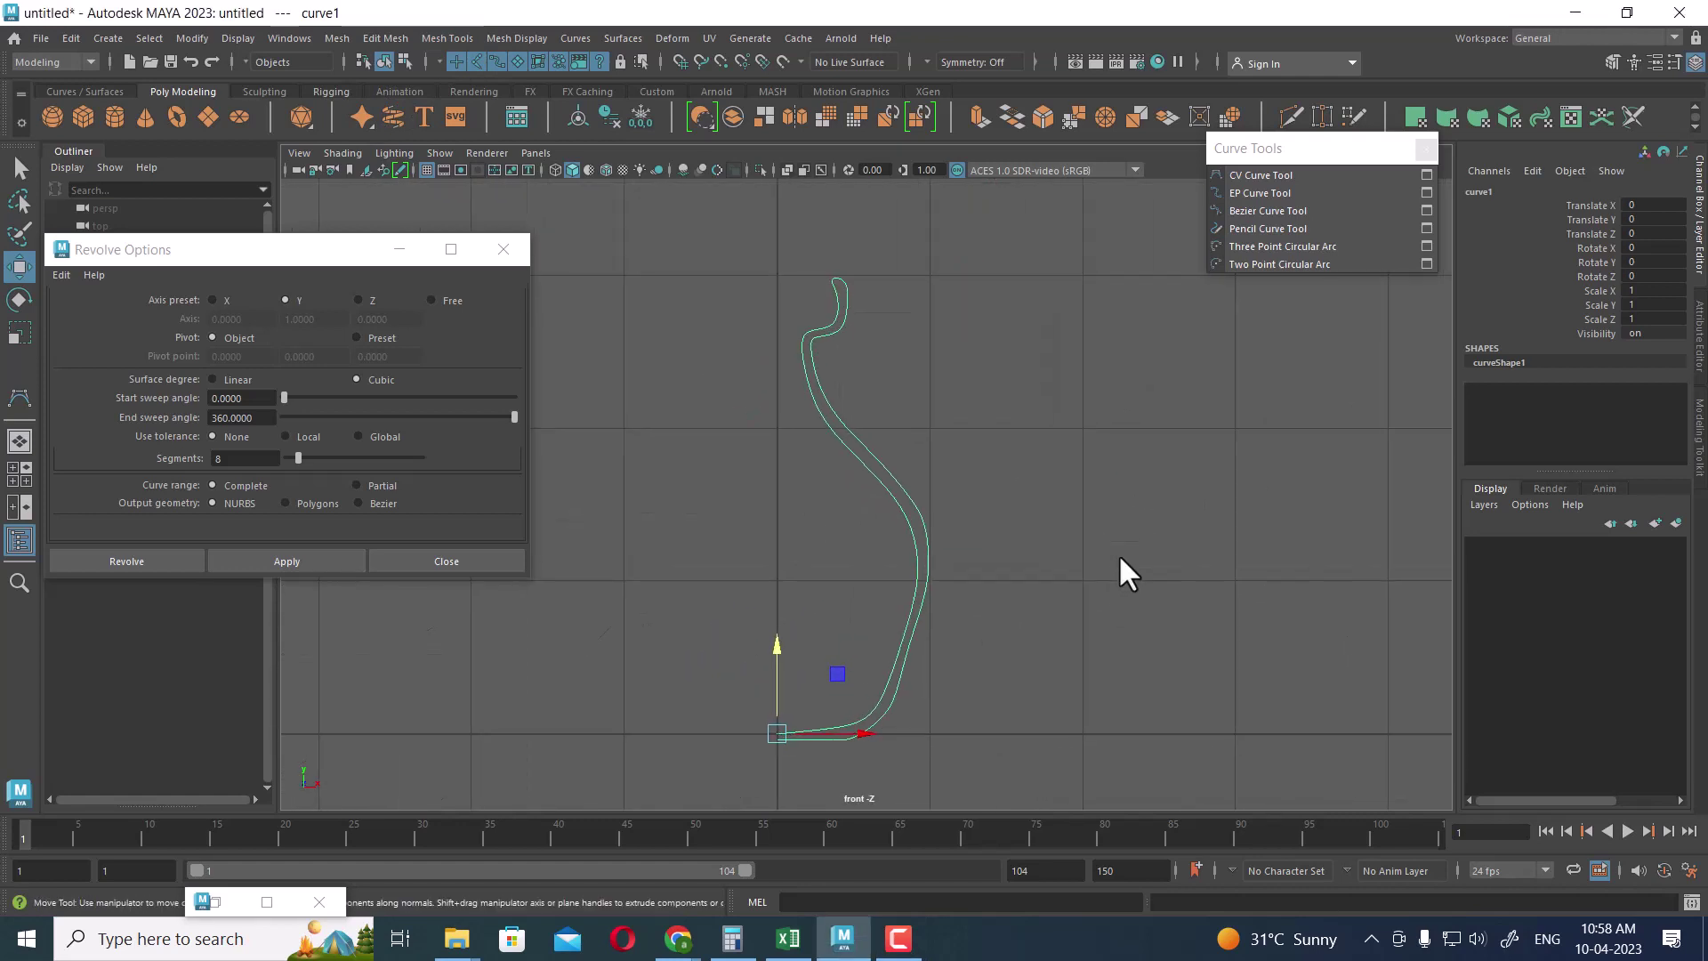
key(ctrl+z)
alt+middle_drag(895, 346, 943, 442)
scroll(1056, 569, up, 3)
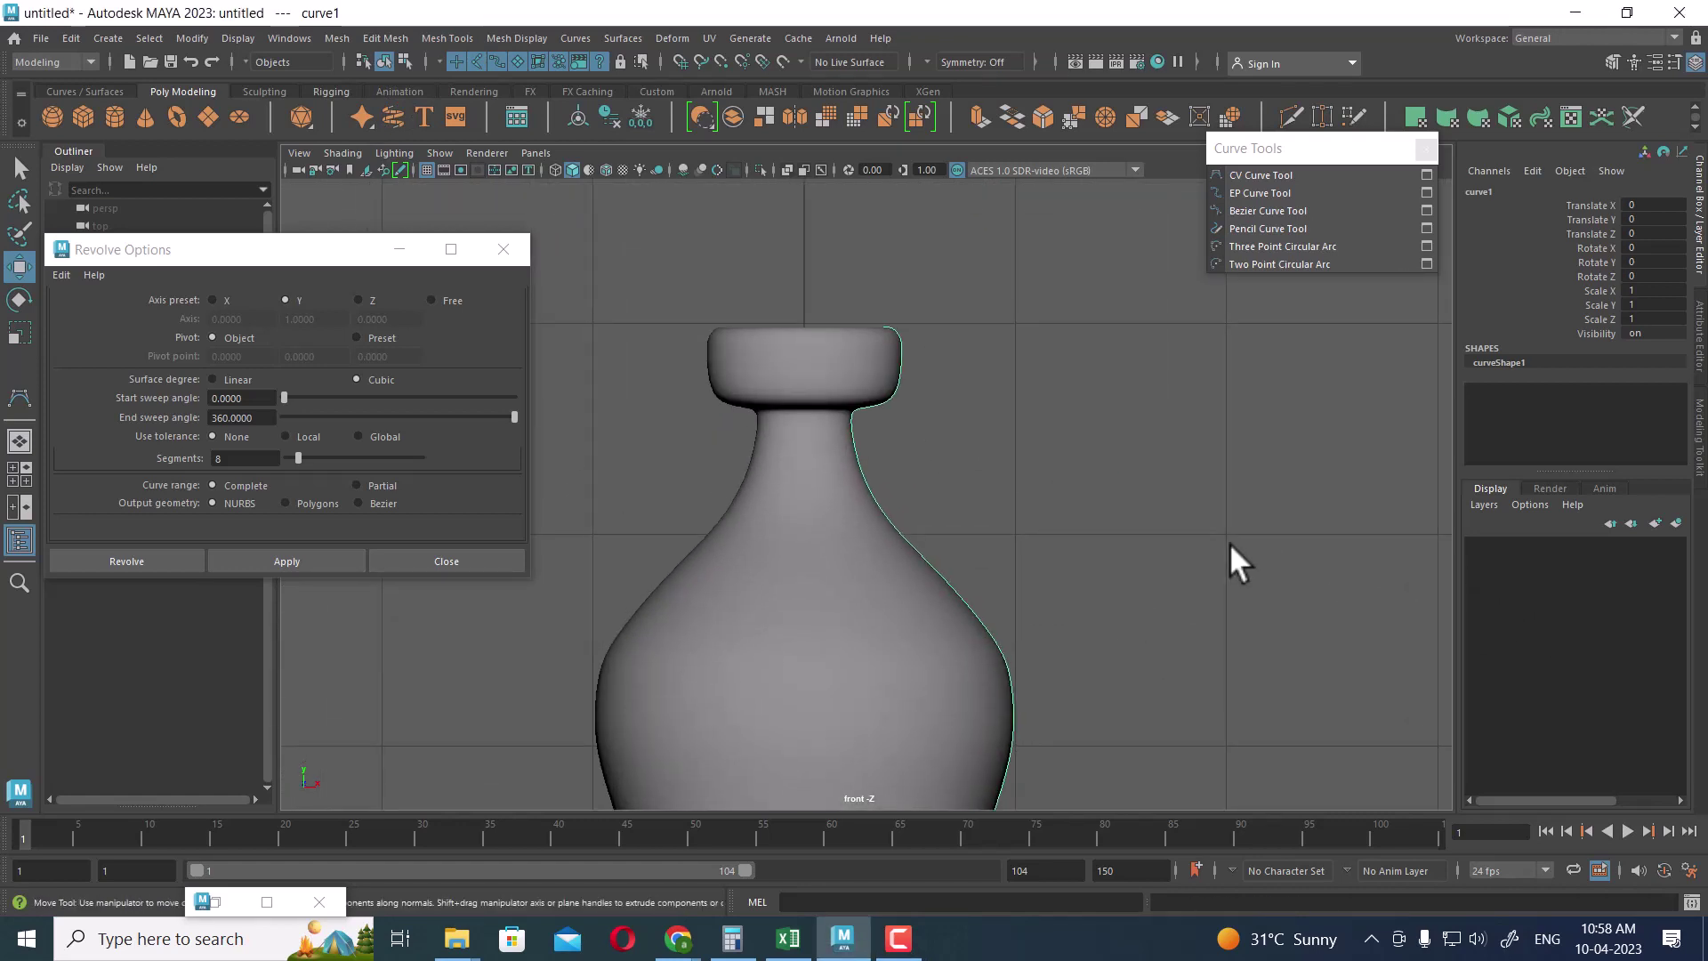
Close the Revolve options and show all hidden objects, including the reference sketch.
click(502, 248)
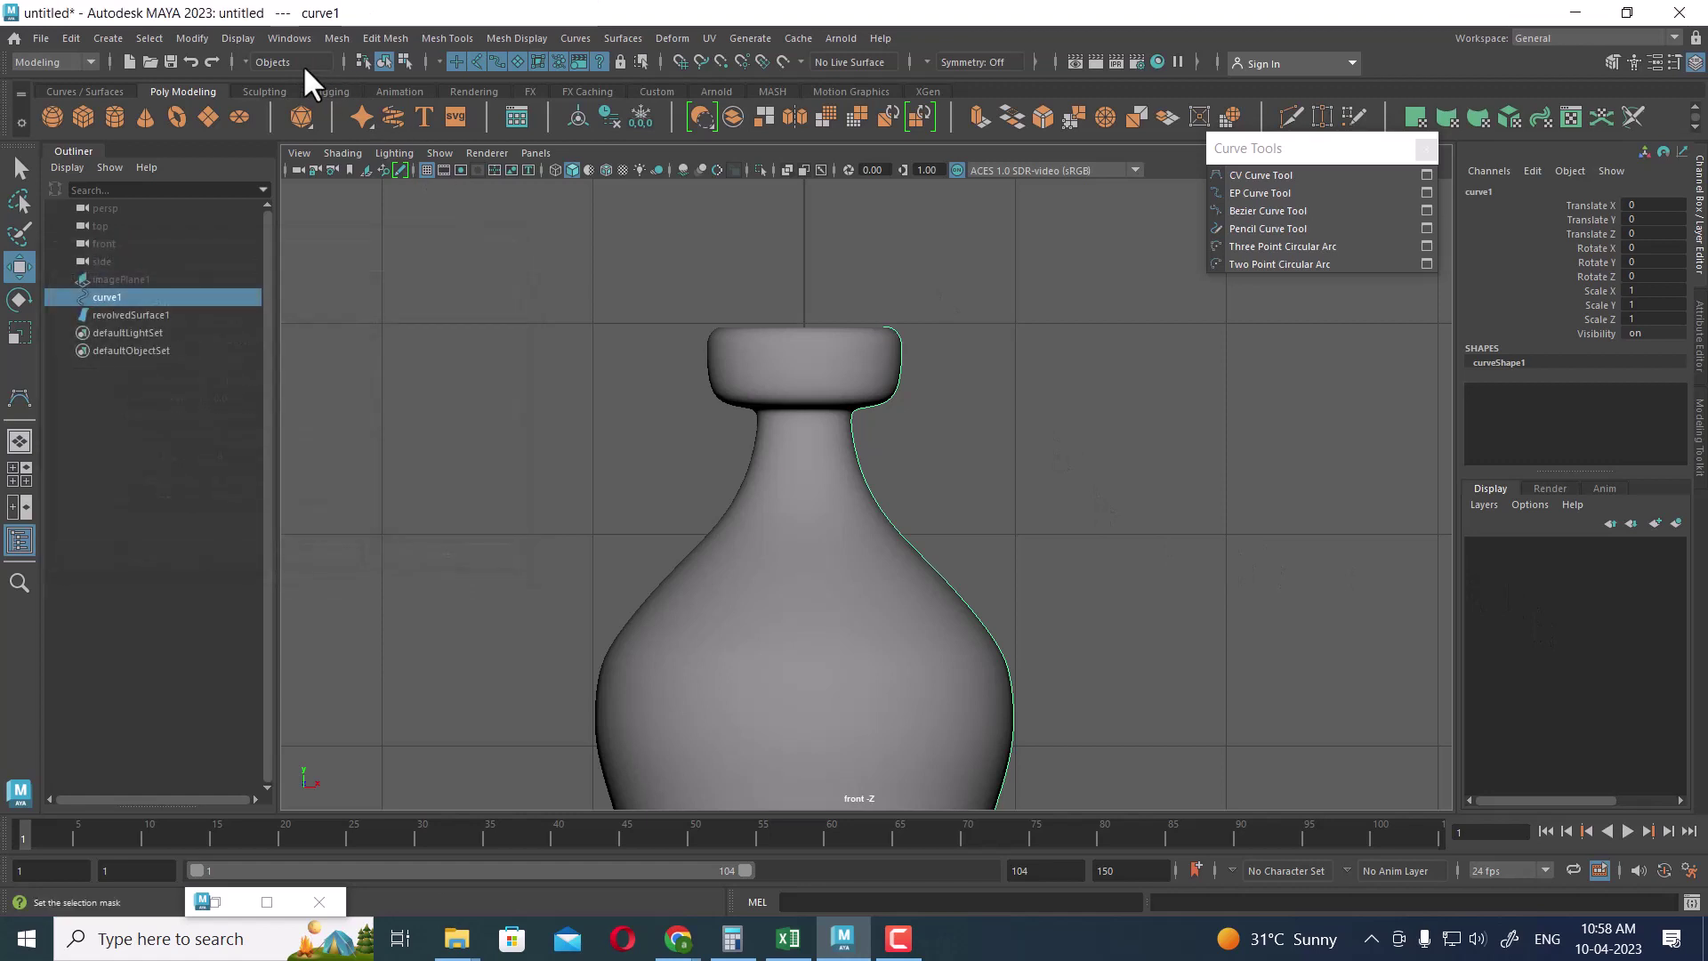
click(233, 38)
mouse_move(425, 160)
click(685, 238)
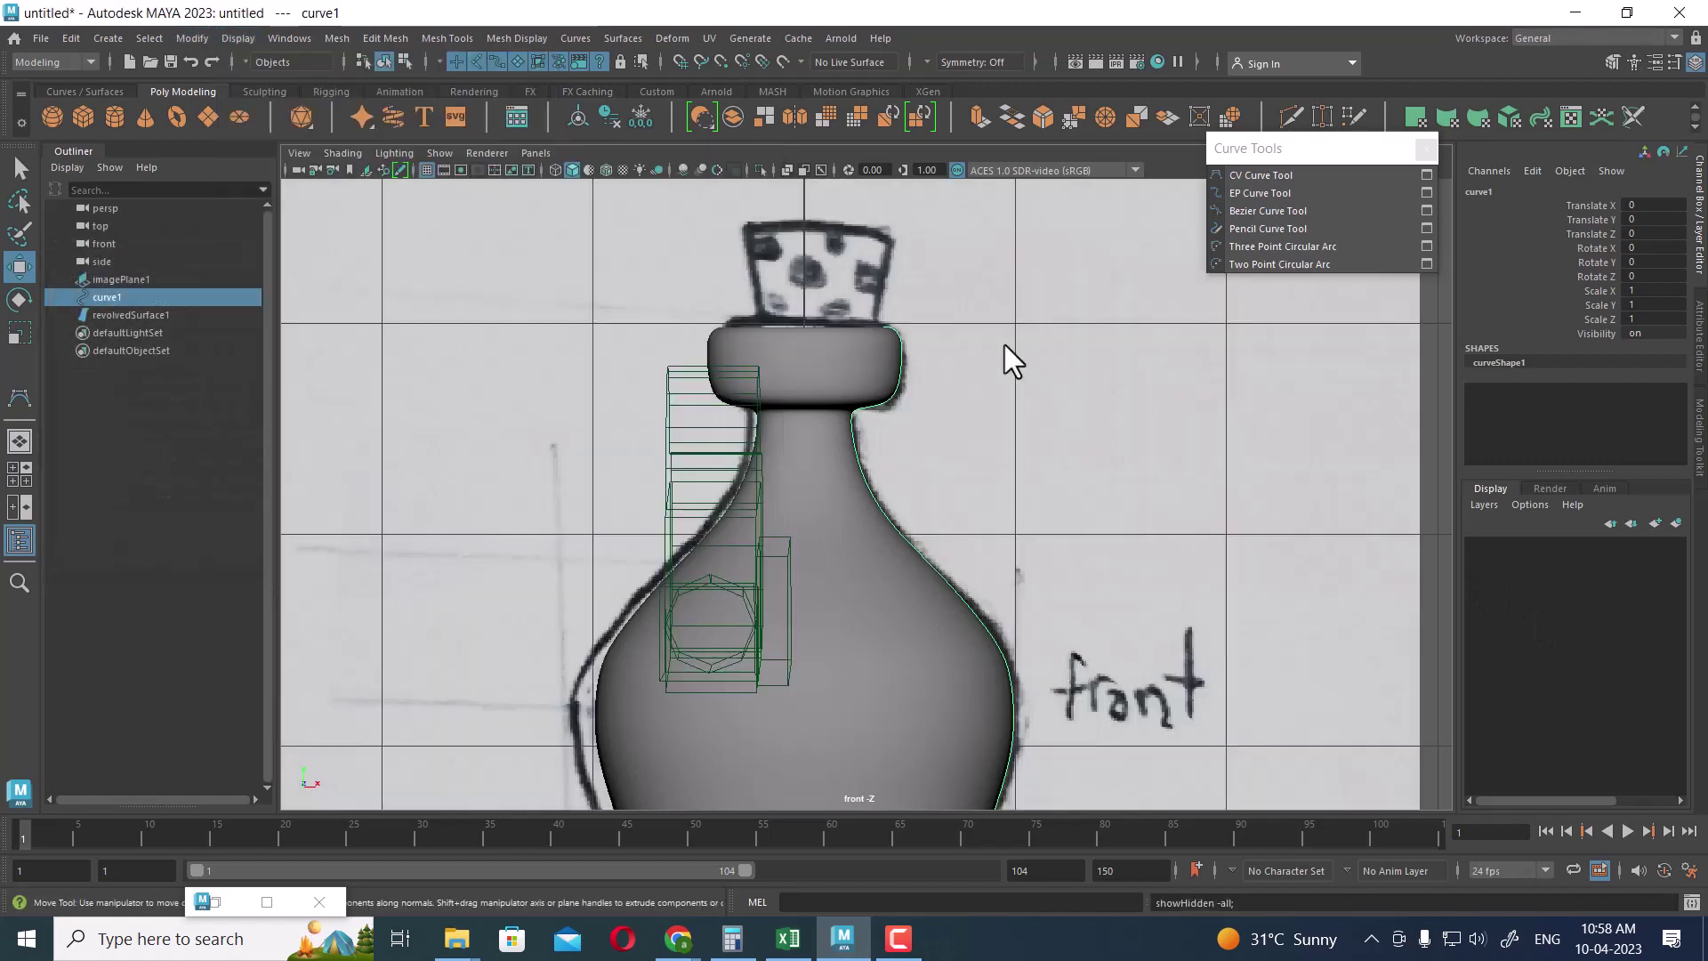
Start a CV curve at the centre line and trace the cork's top edge out to its right corner.
click(866, 292)
scroll(850, 402, up, 5)
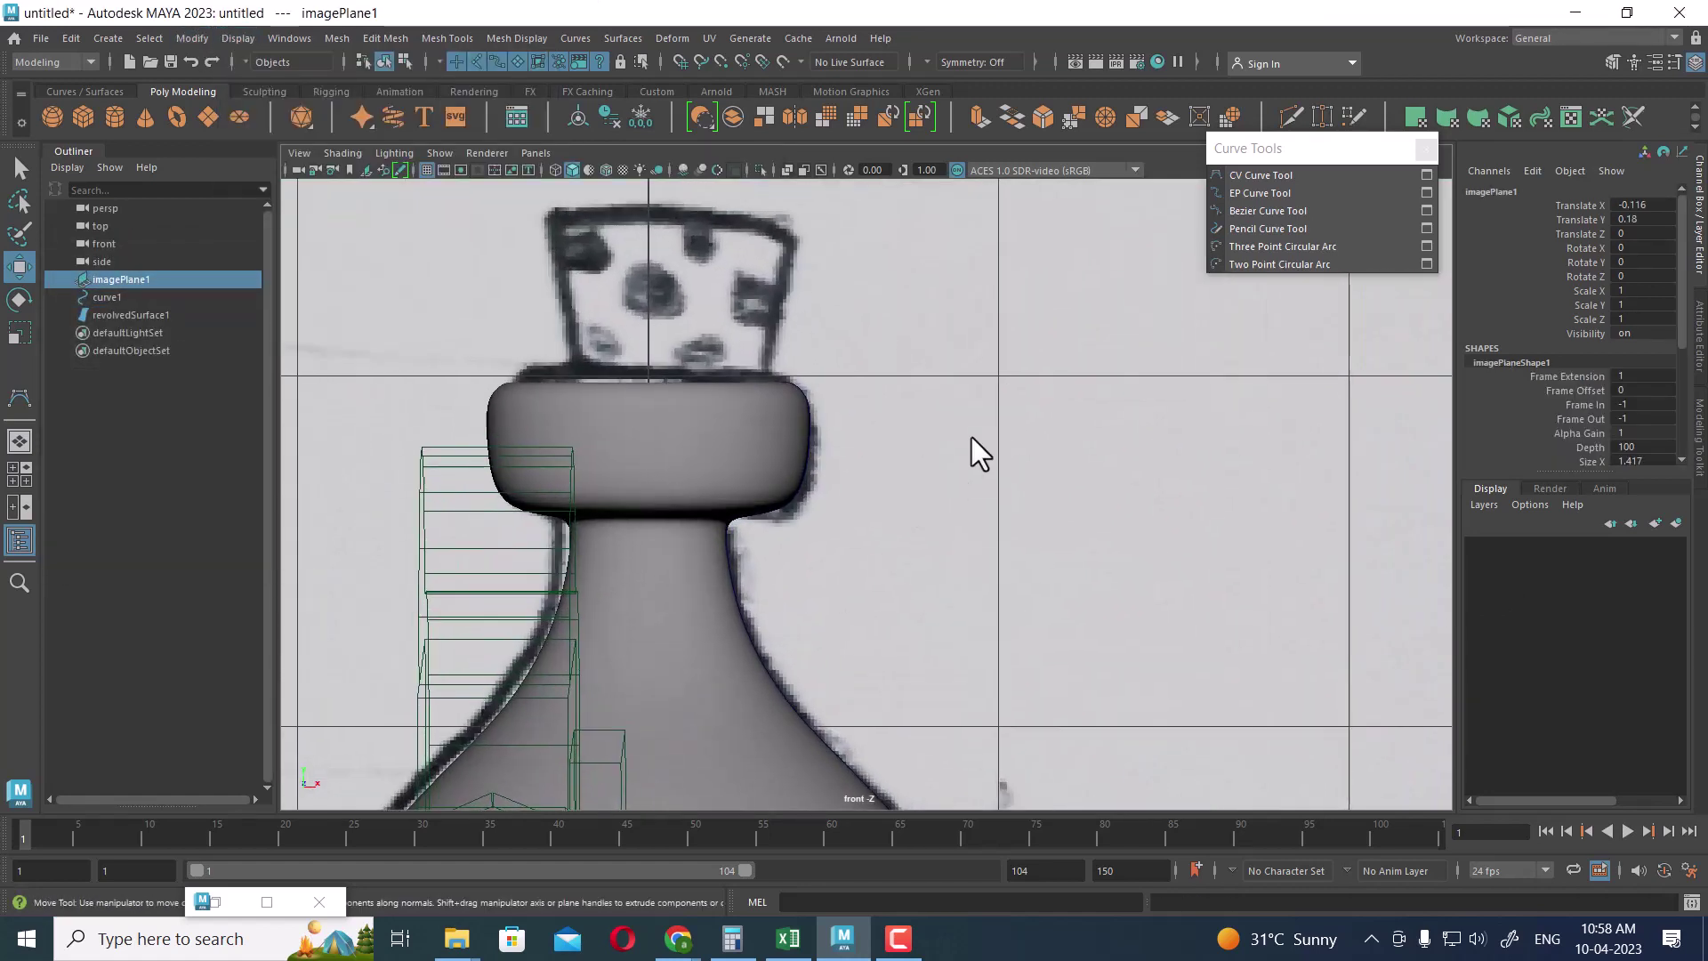
click(1274, 176)
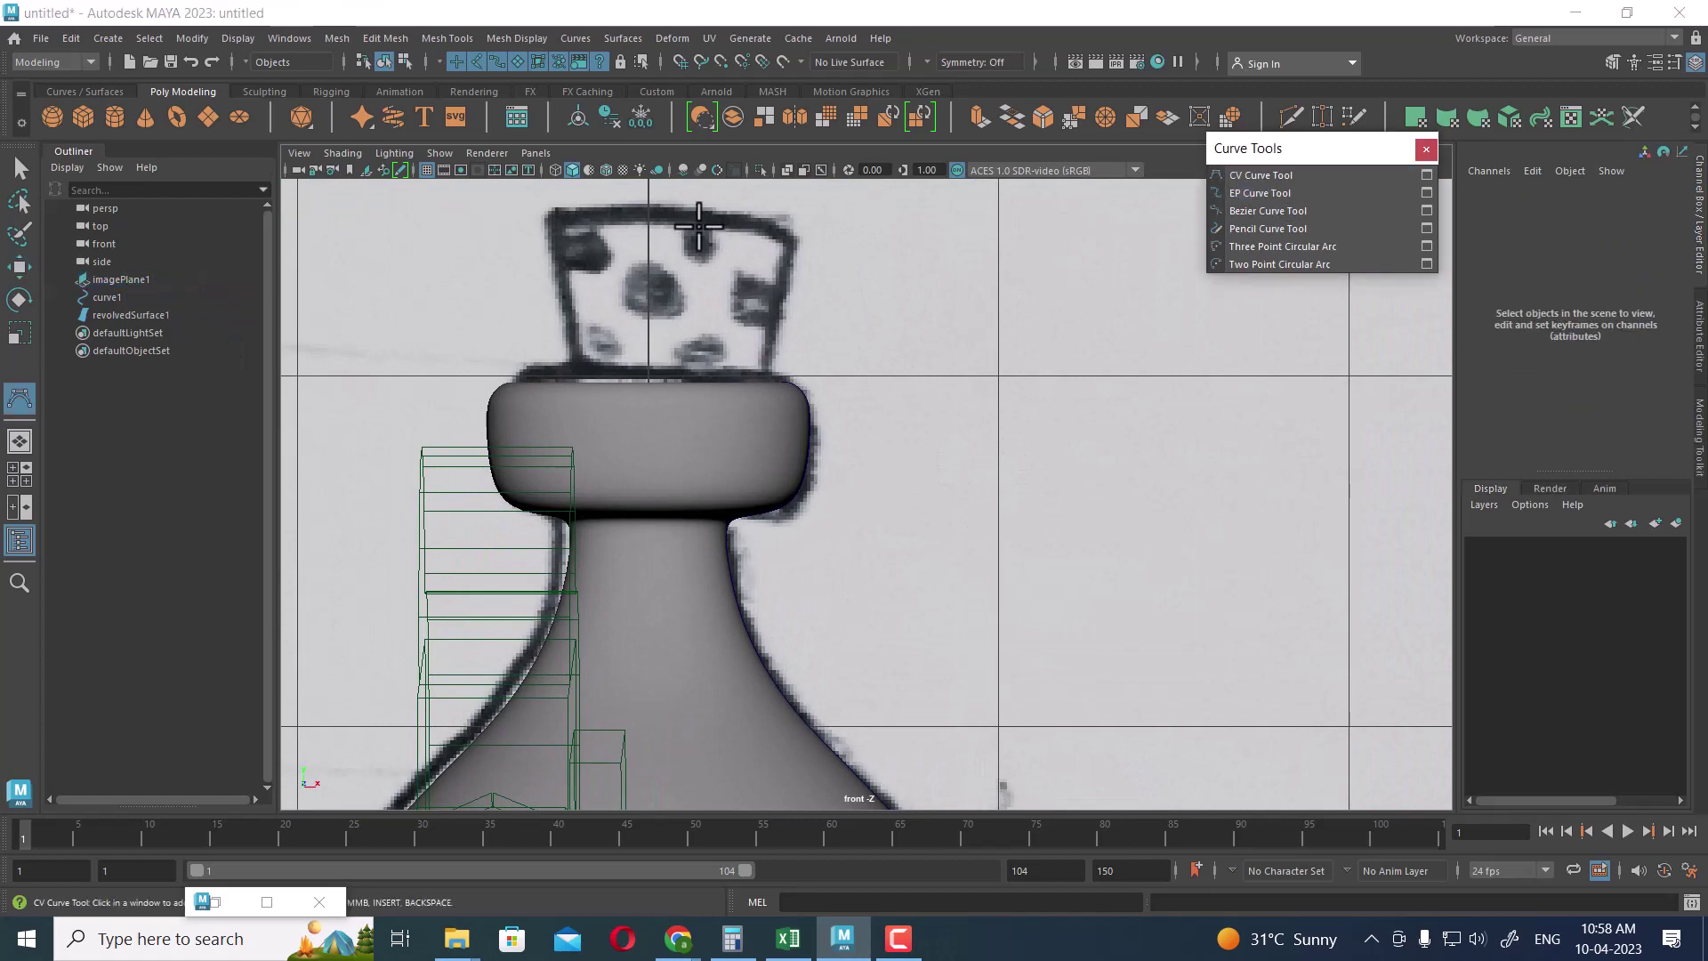
alt+middle_drag(698, 222, 629, 307)
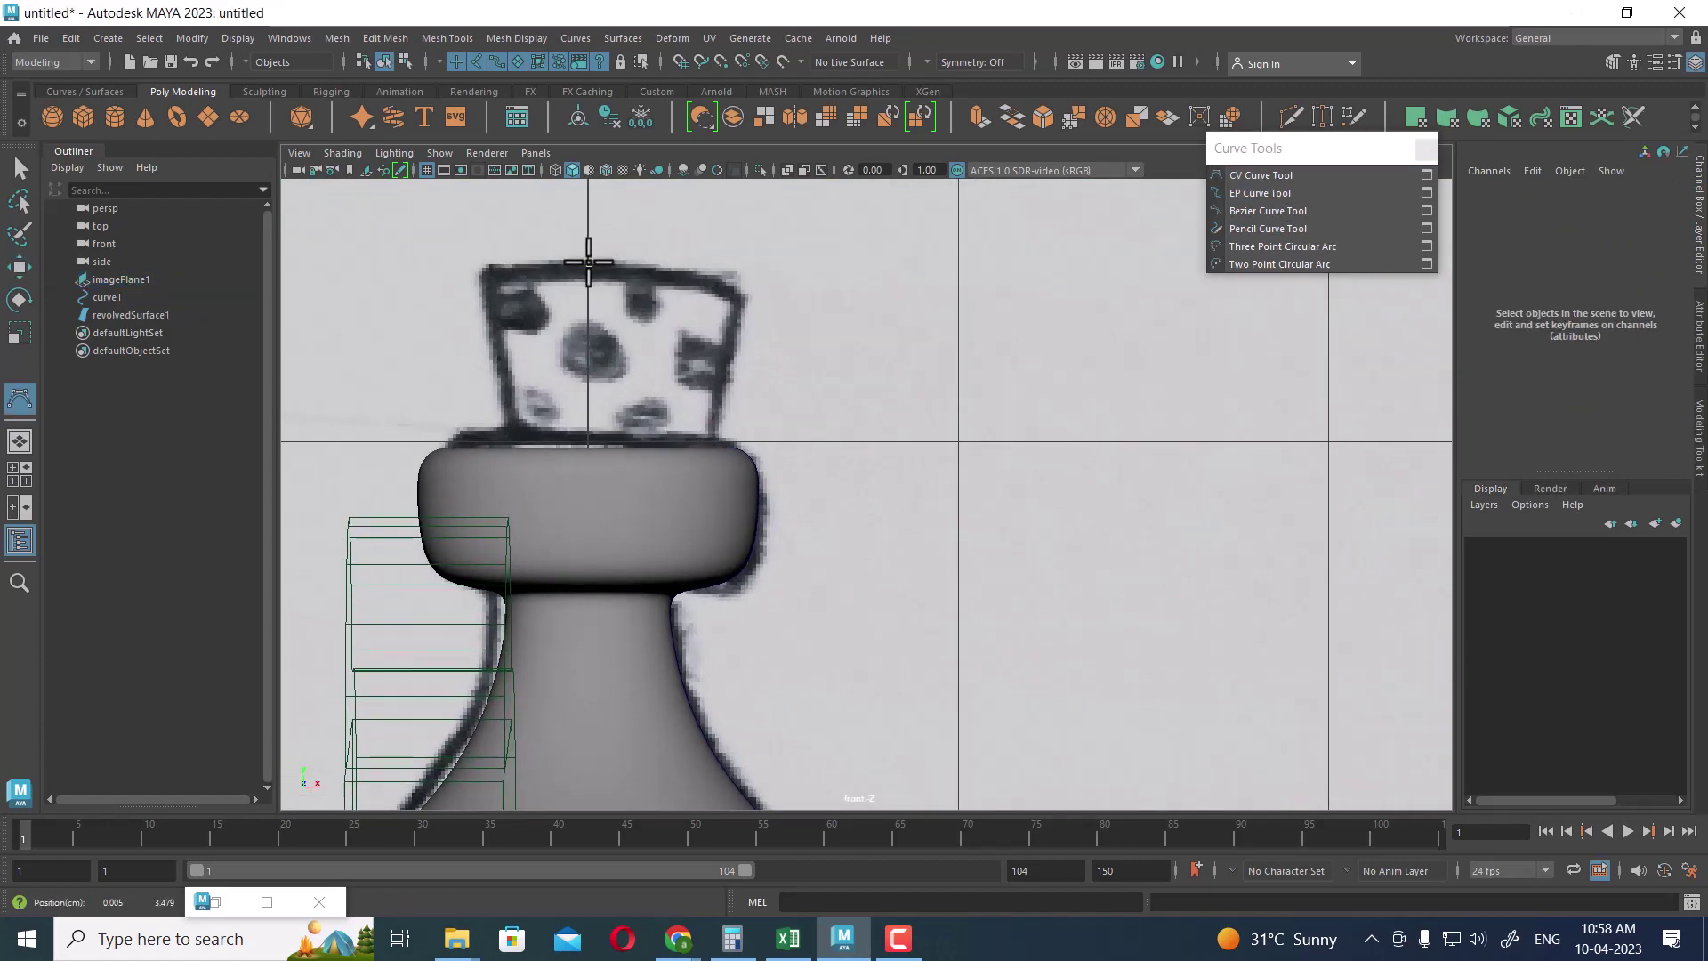
click(590, 262)
click(640, 261)
click(696, 270)
click(737, 284)
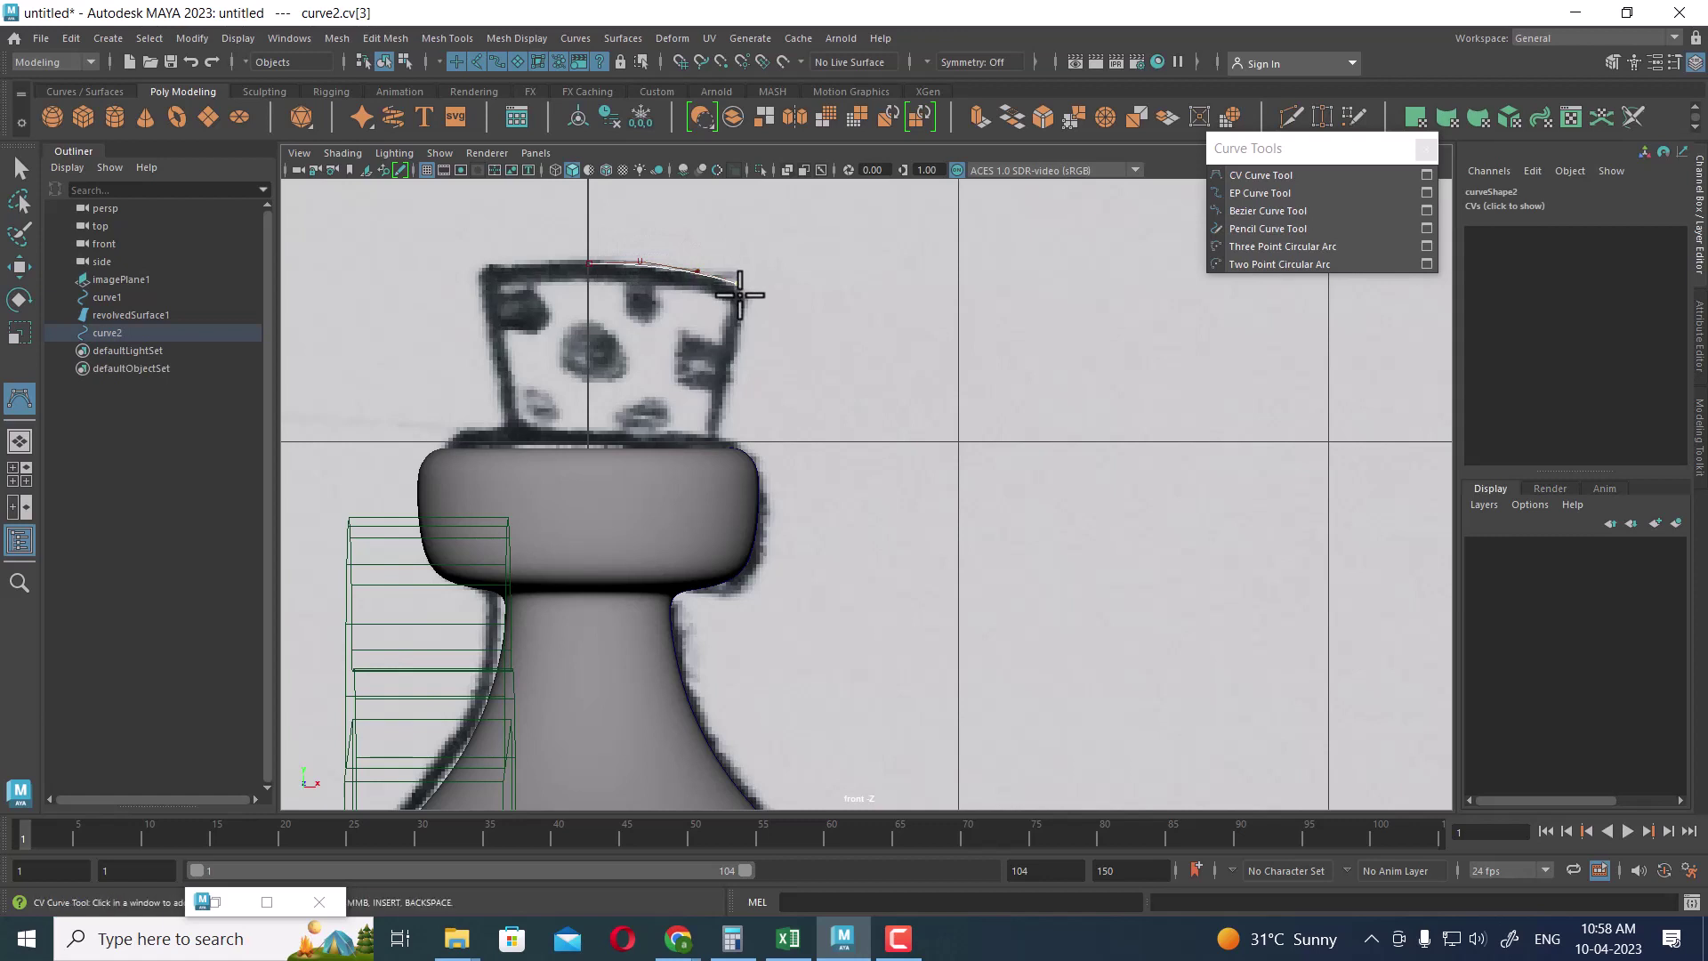
Continue the cork curve down its right side into the bottle's mouth and back to the centre line, and finish it.
click(737, 298)
click(736, 311)
click(729, 367)
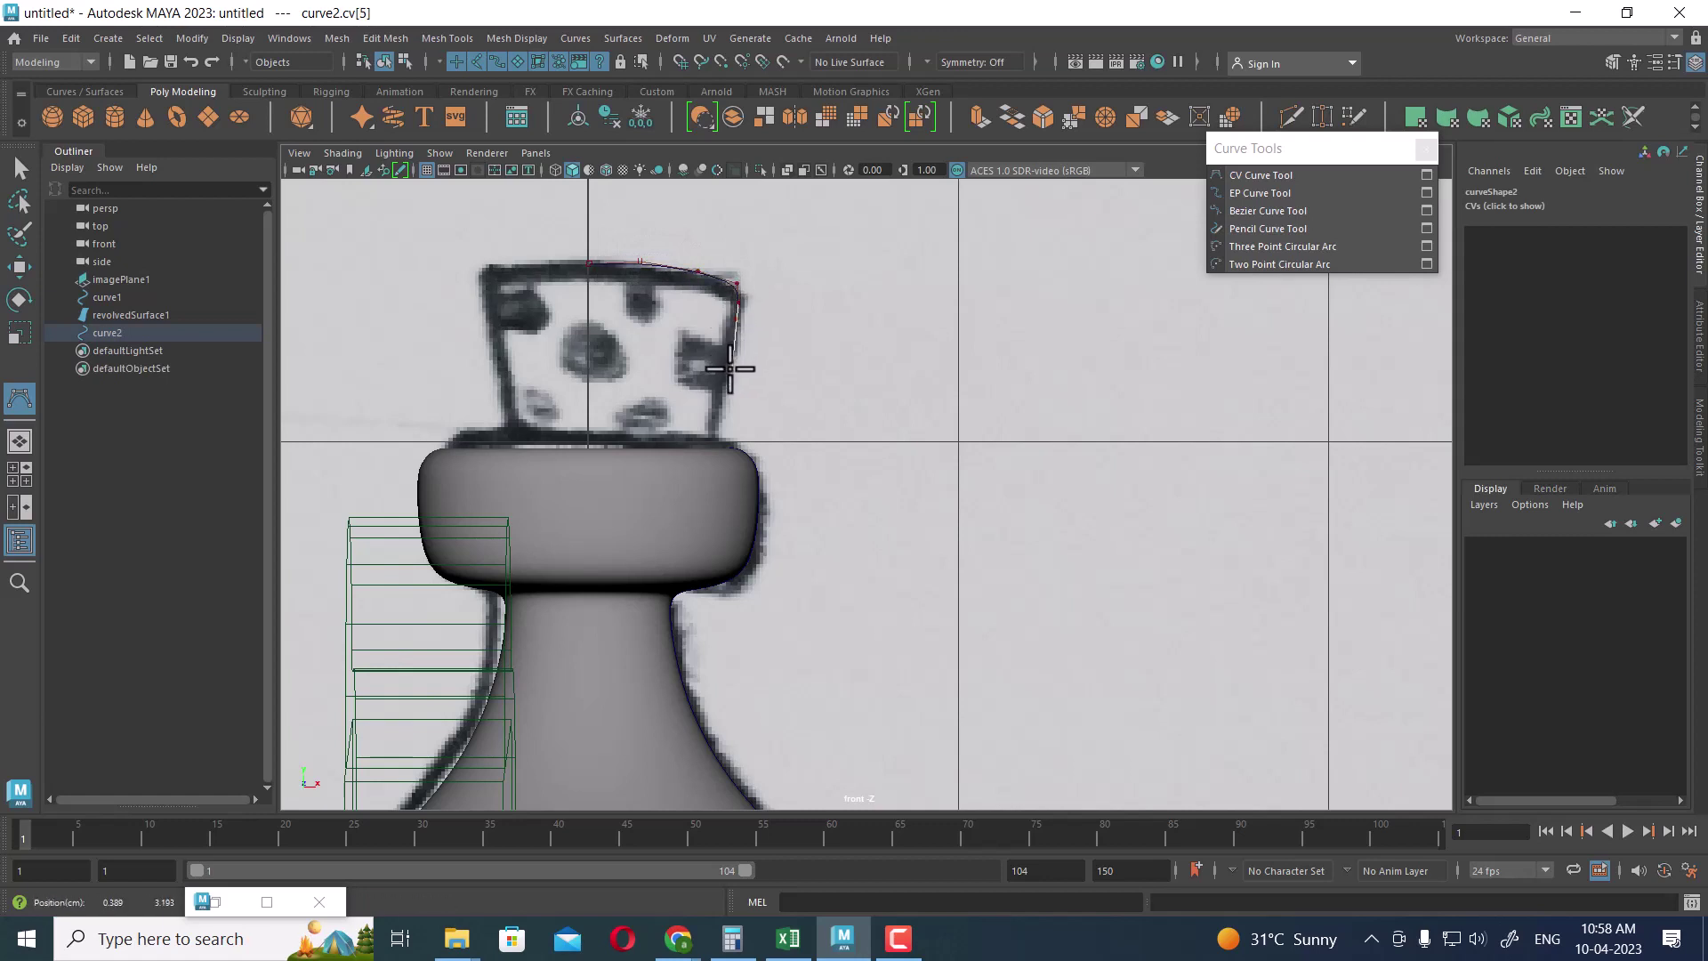
click(713, 439)
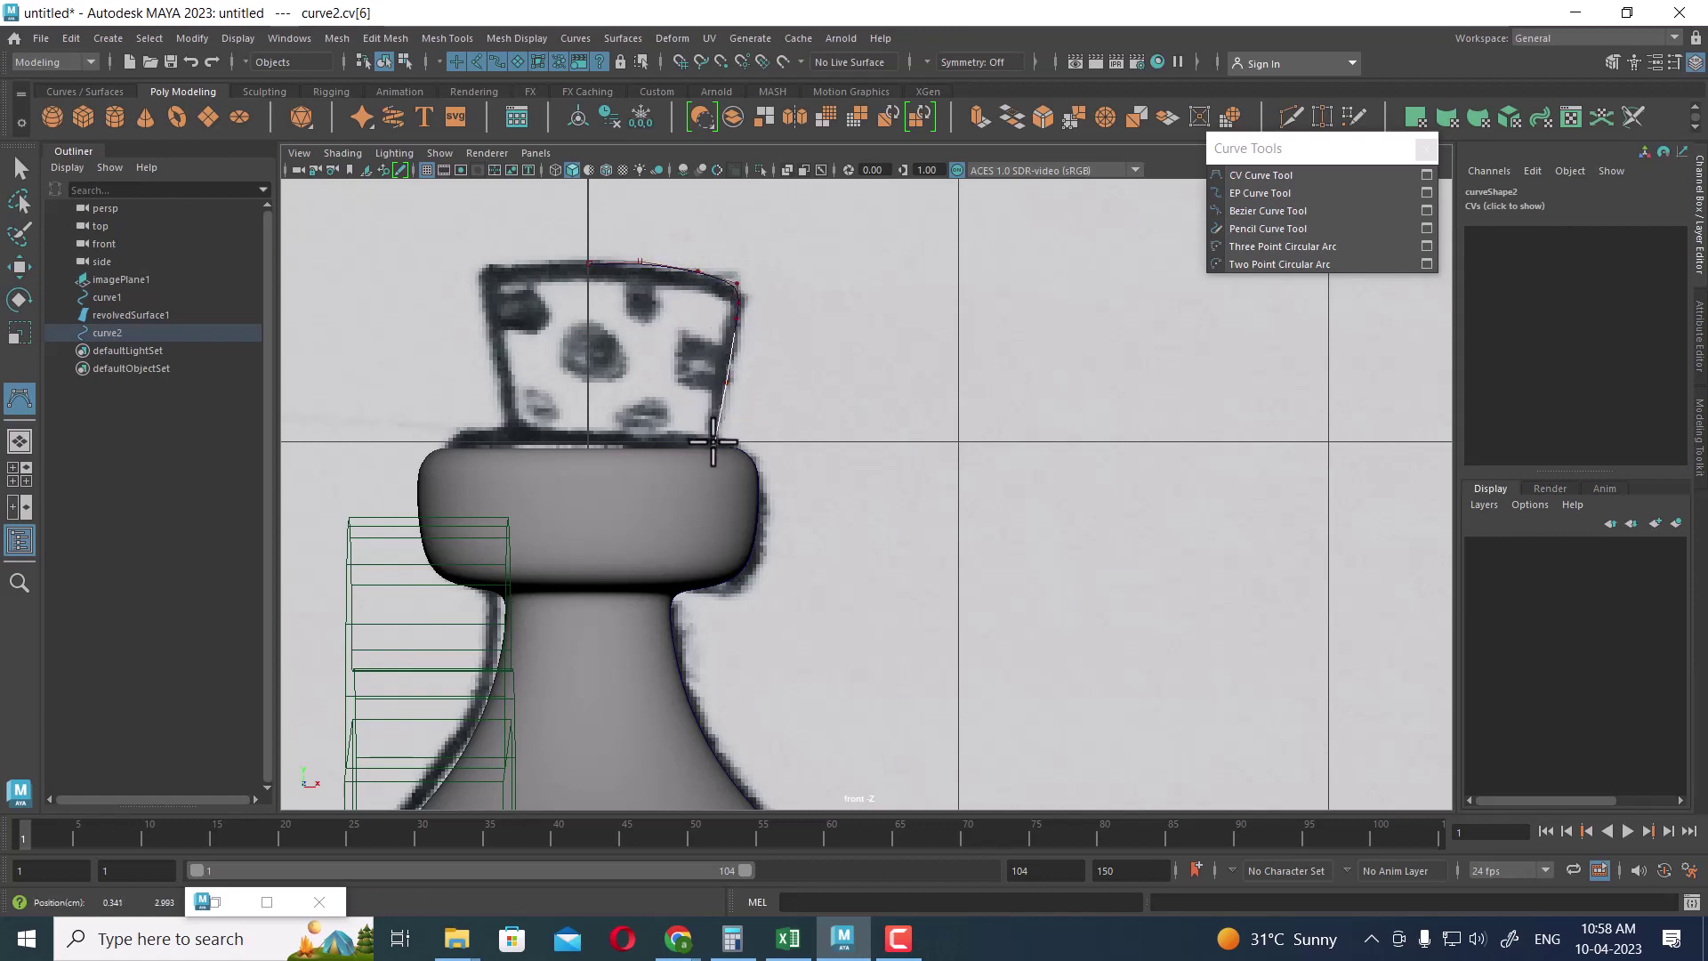
click(714, 445)
click(686, 545)
click(671, 546)
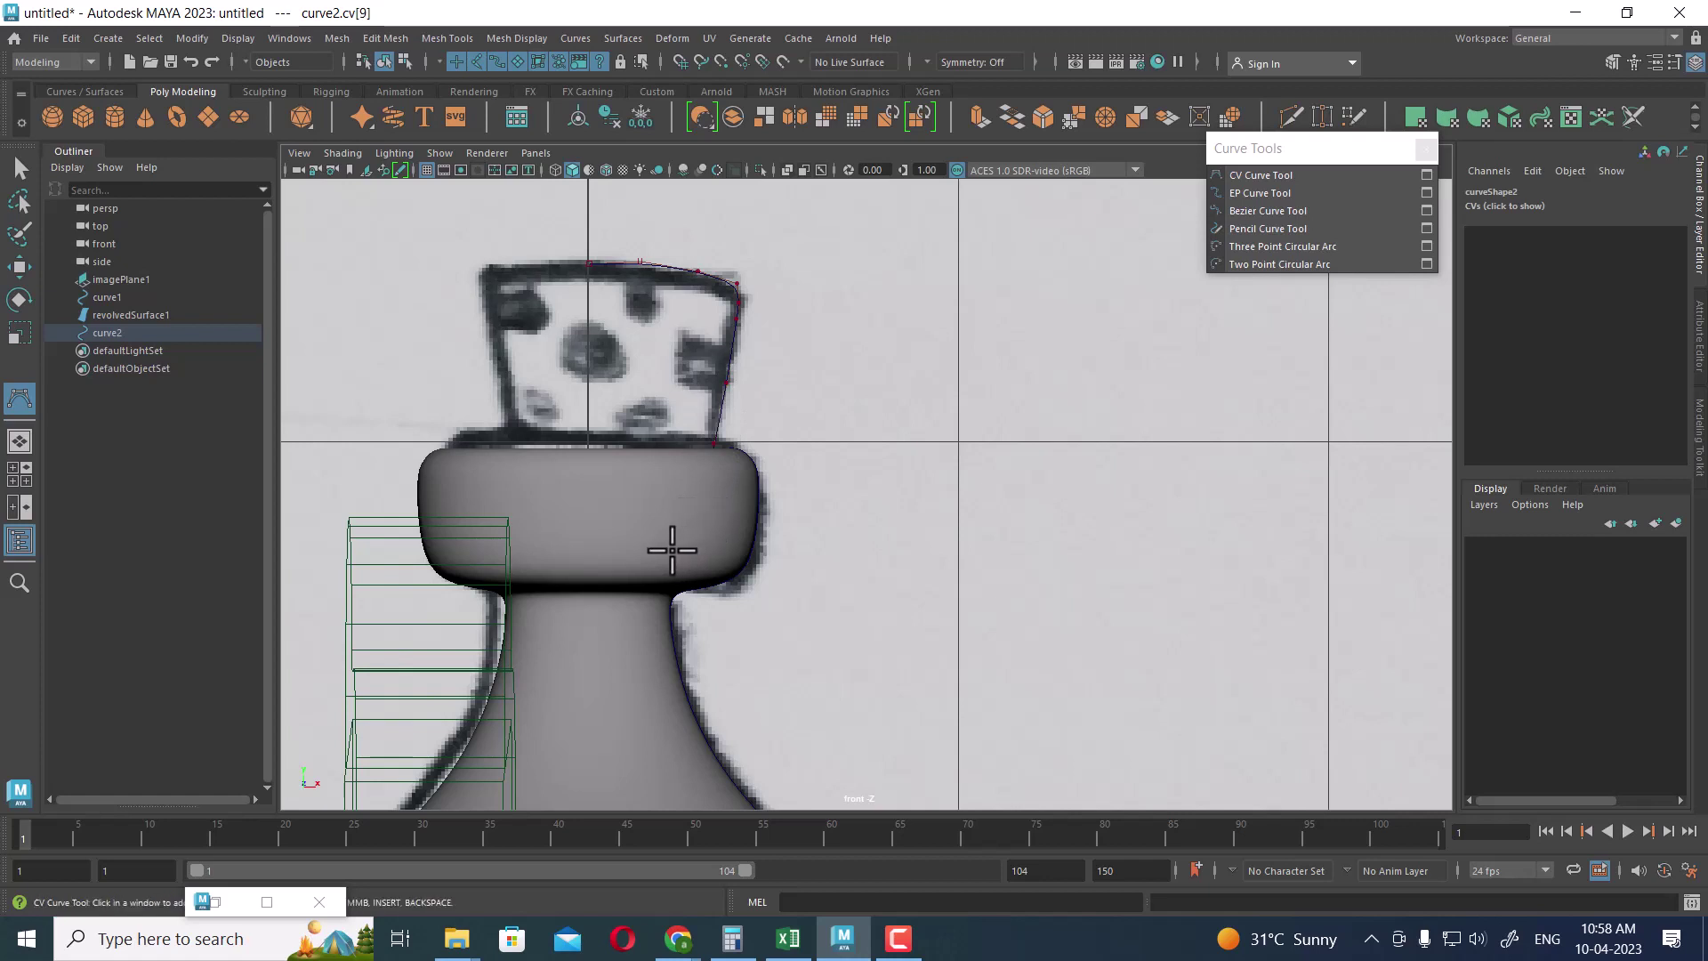
click(629, 545)
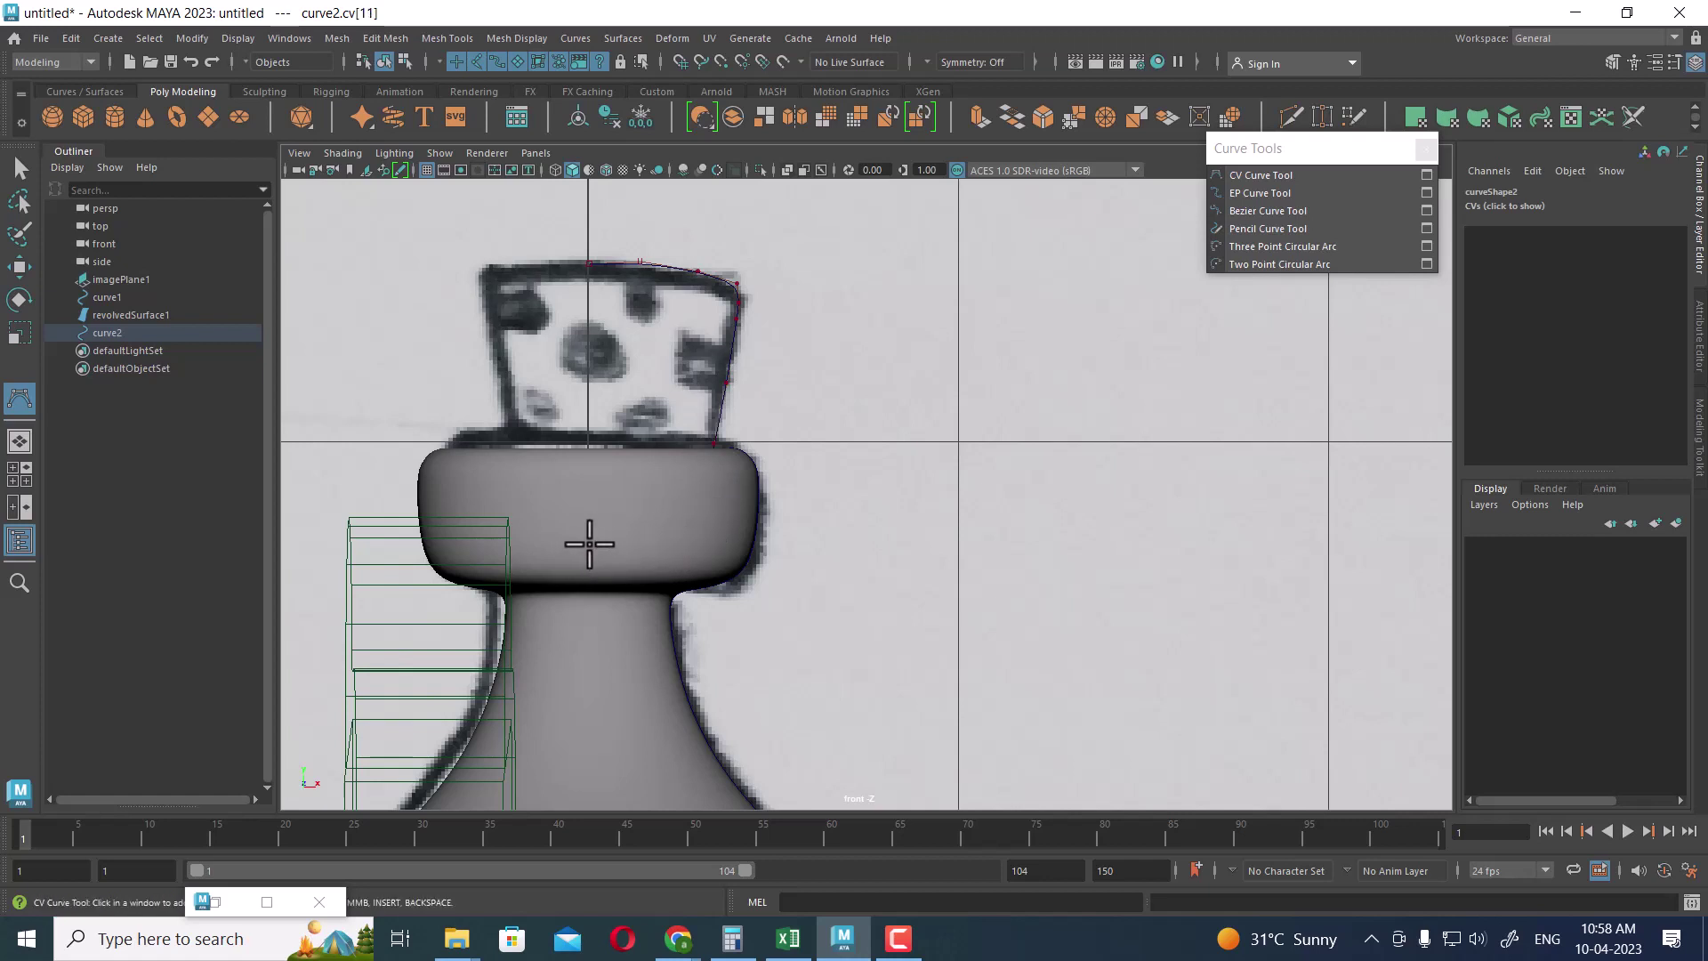
key(w)
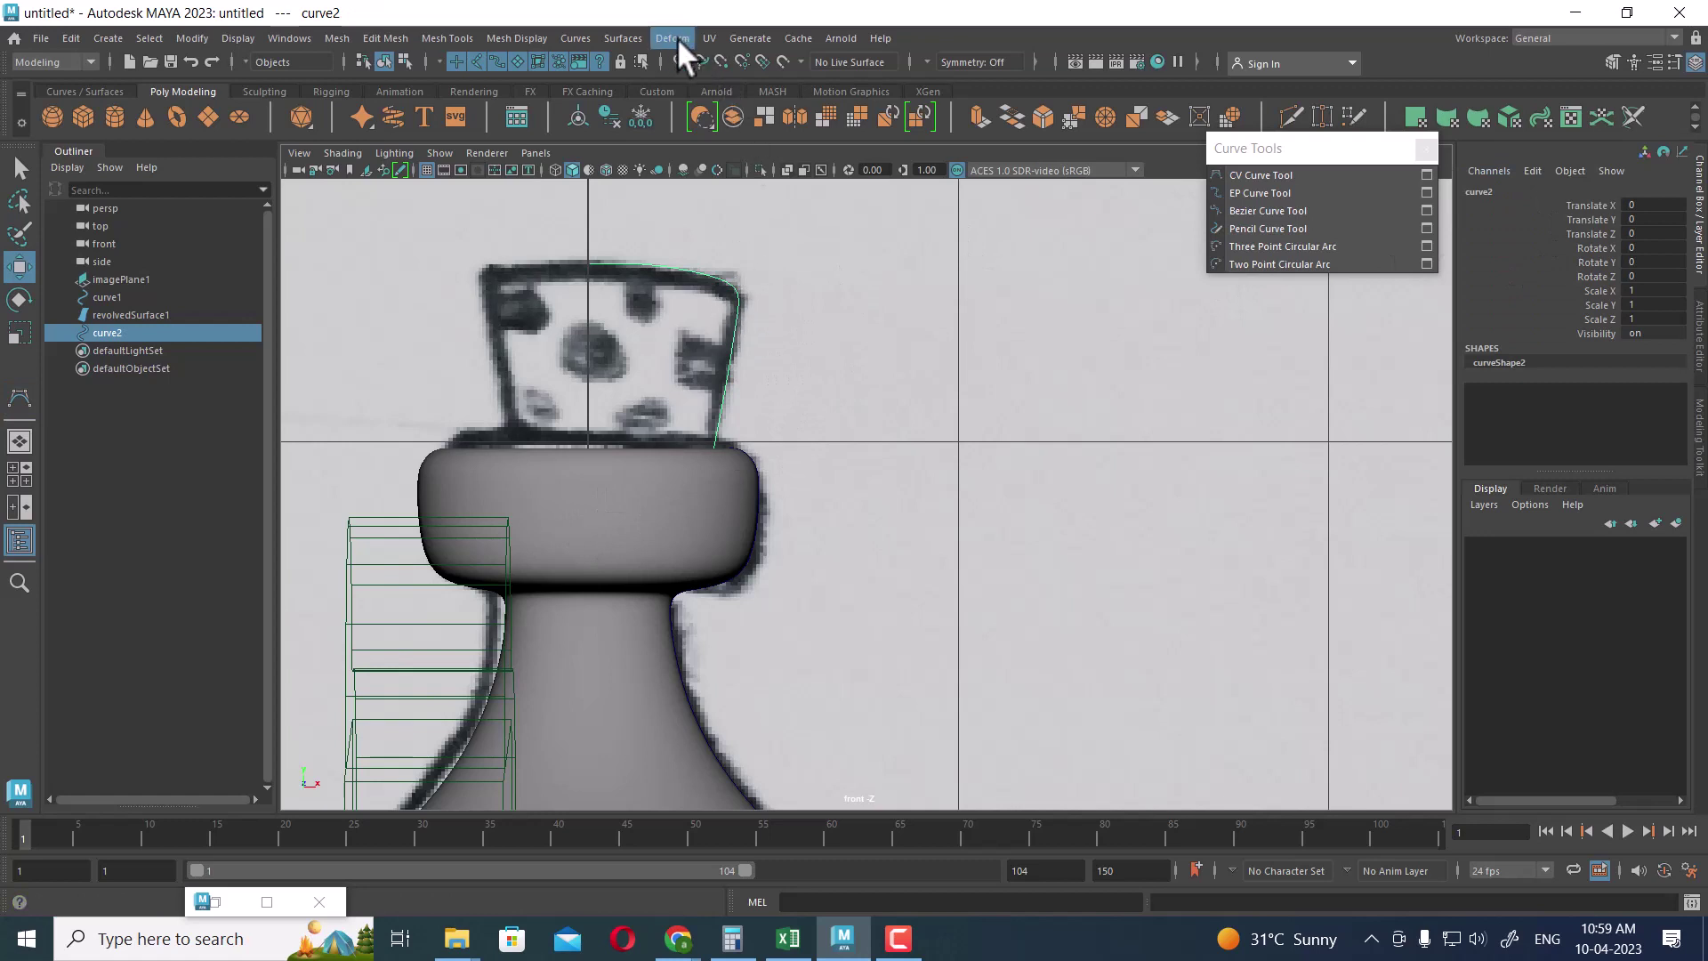
Revolve the cork's profile curve into a surface and reverse the surface's direction.
click(622, 38)
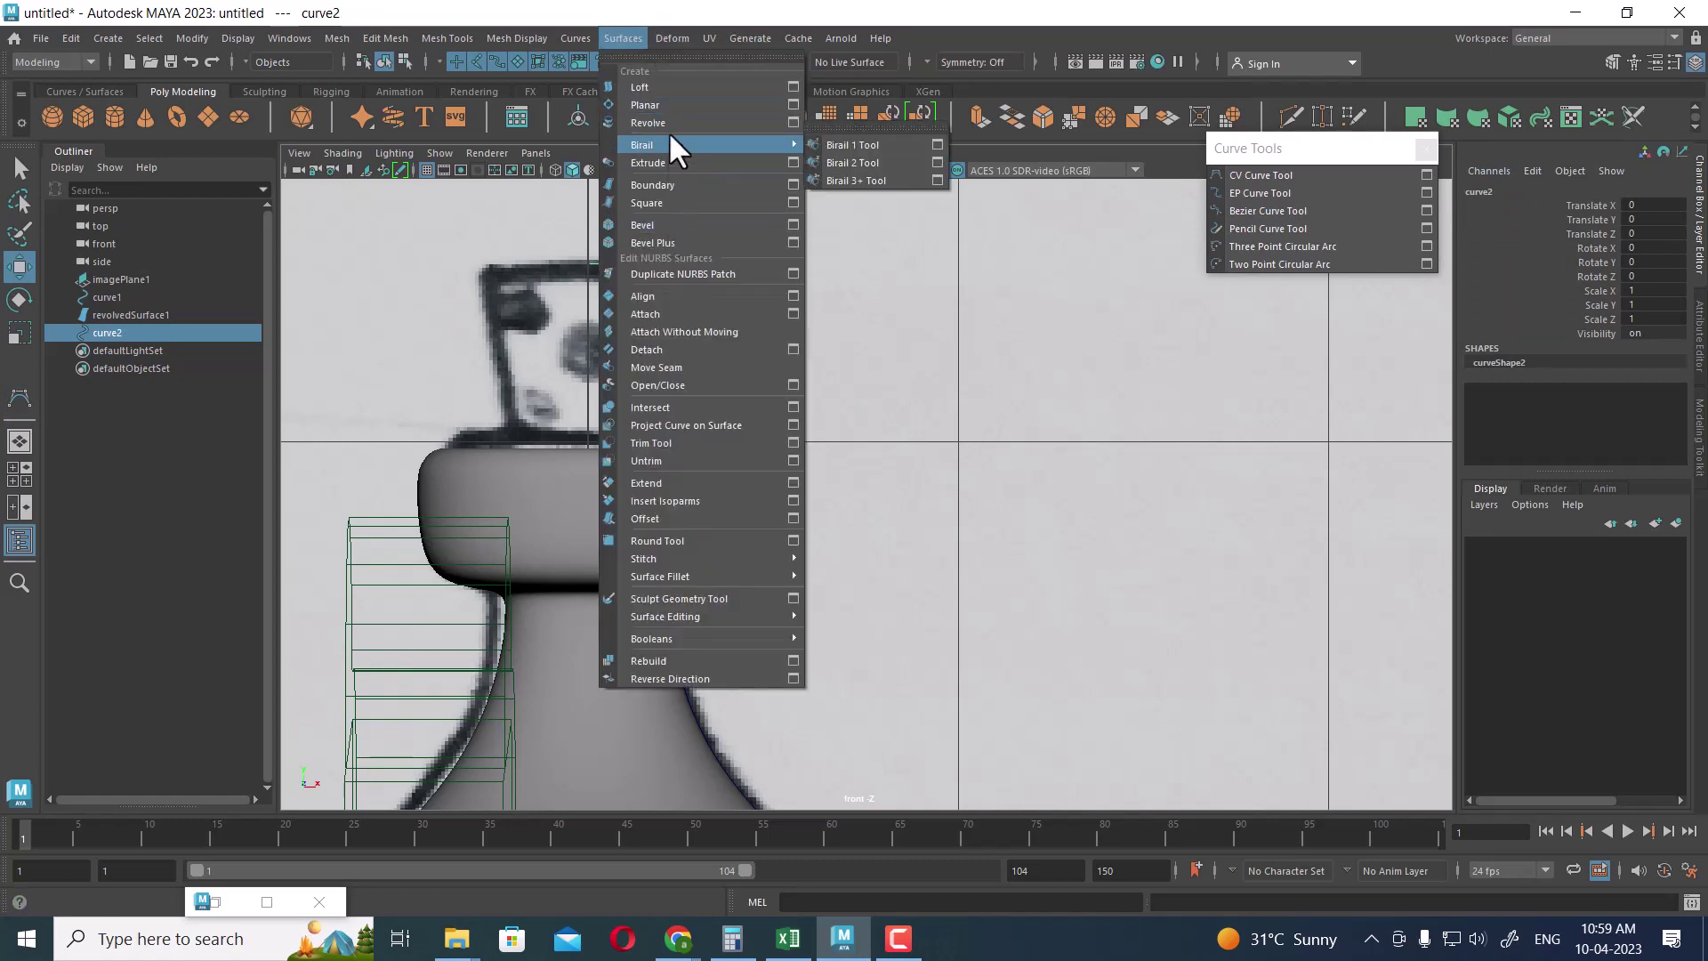
click(669, 120)
click(687, 347)
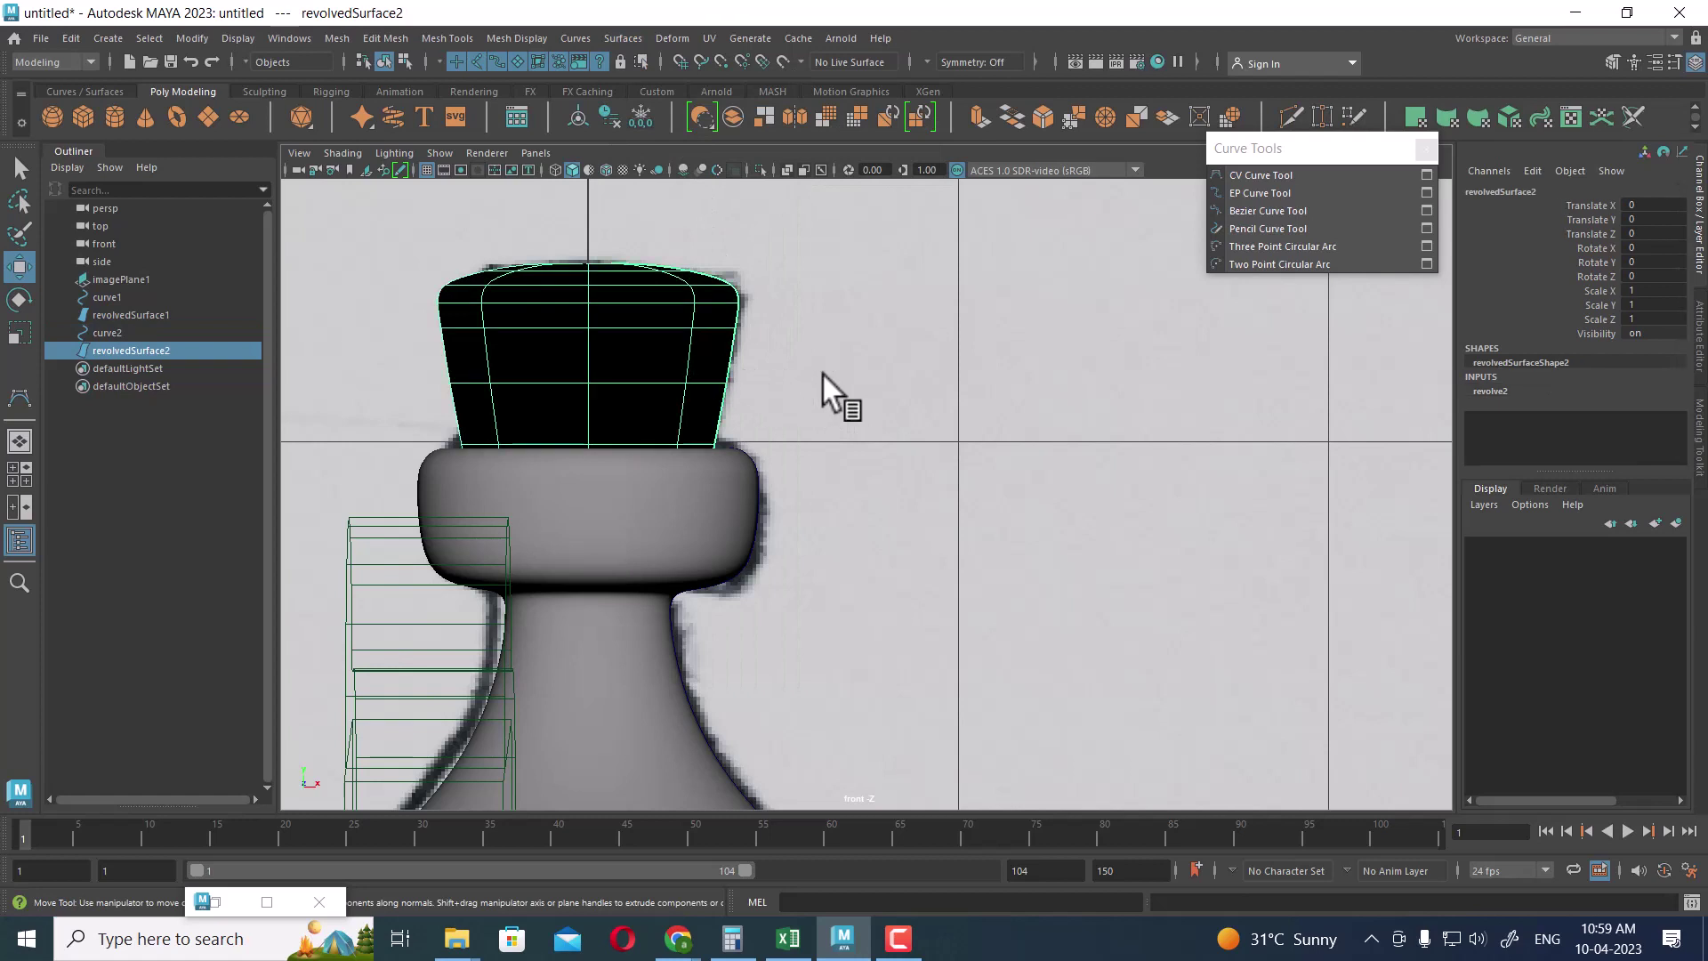
click(633, 39)
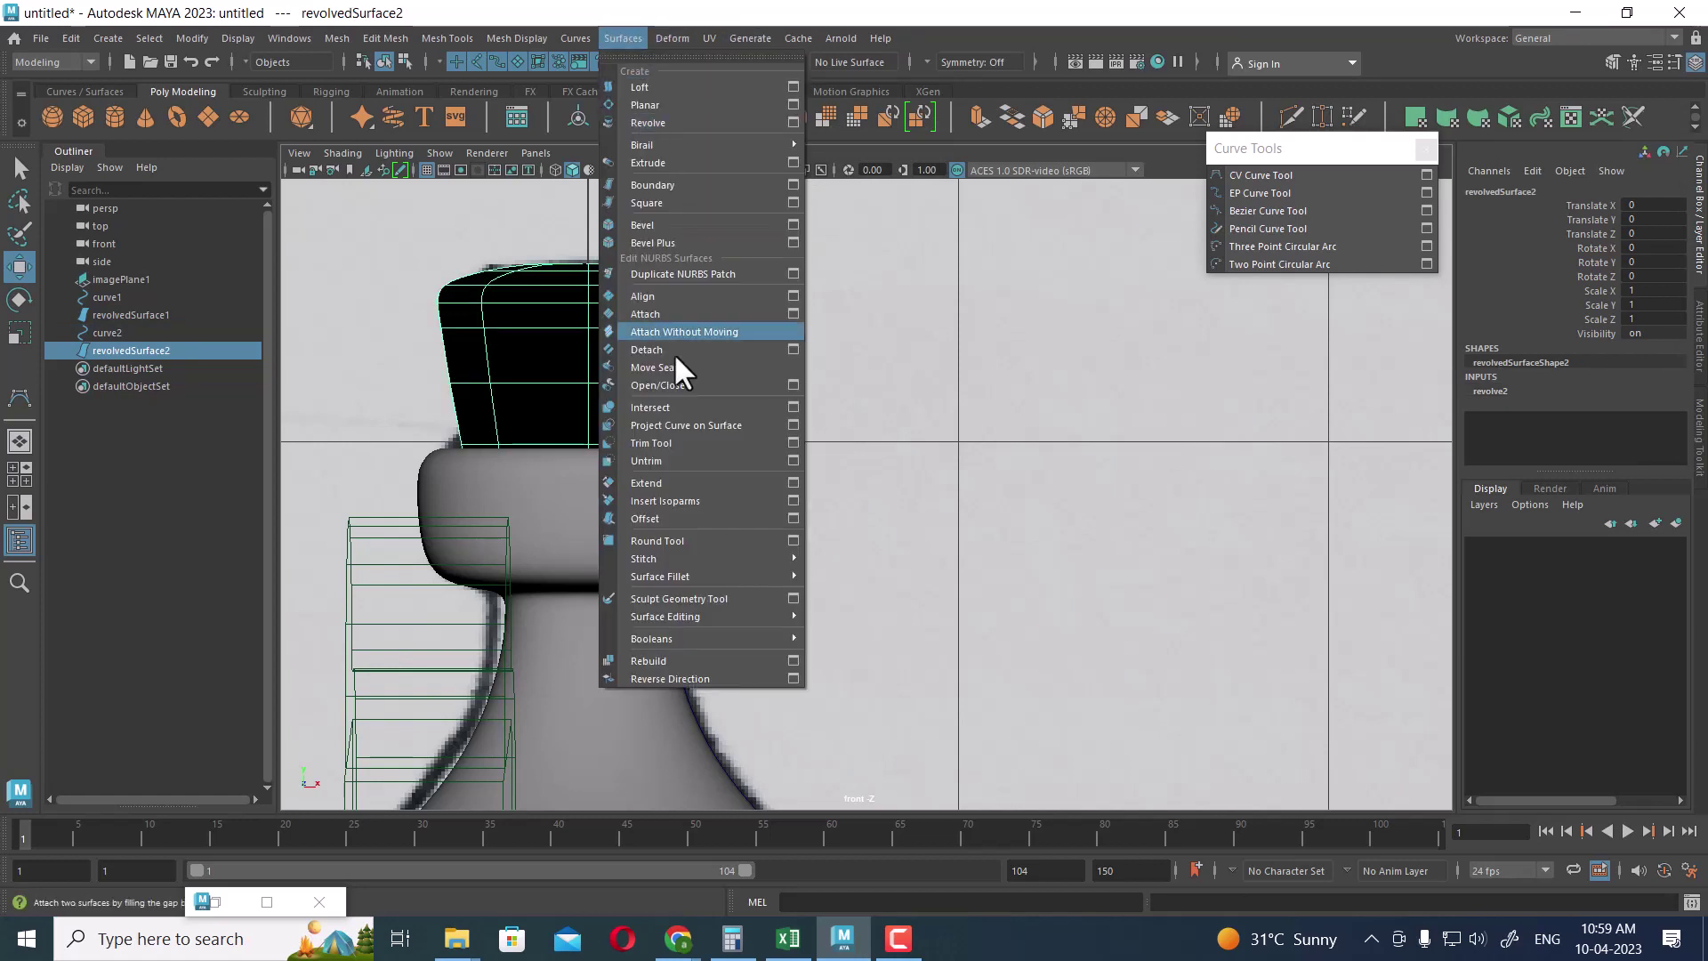
click(679, 671)
scroll(841, 533, down, 5)
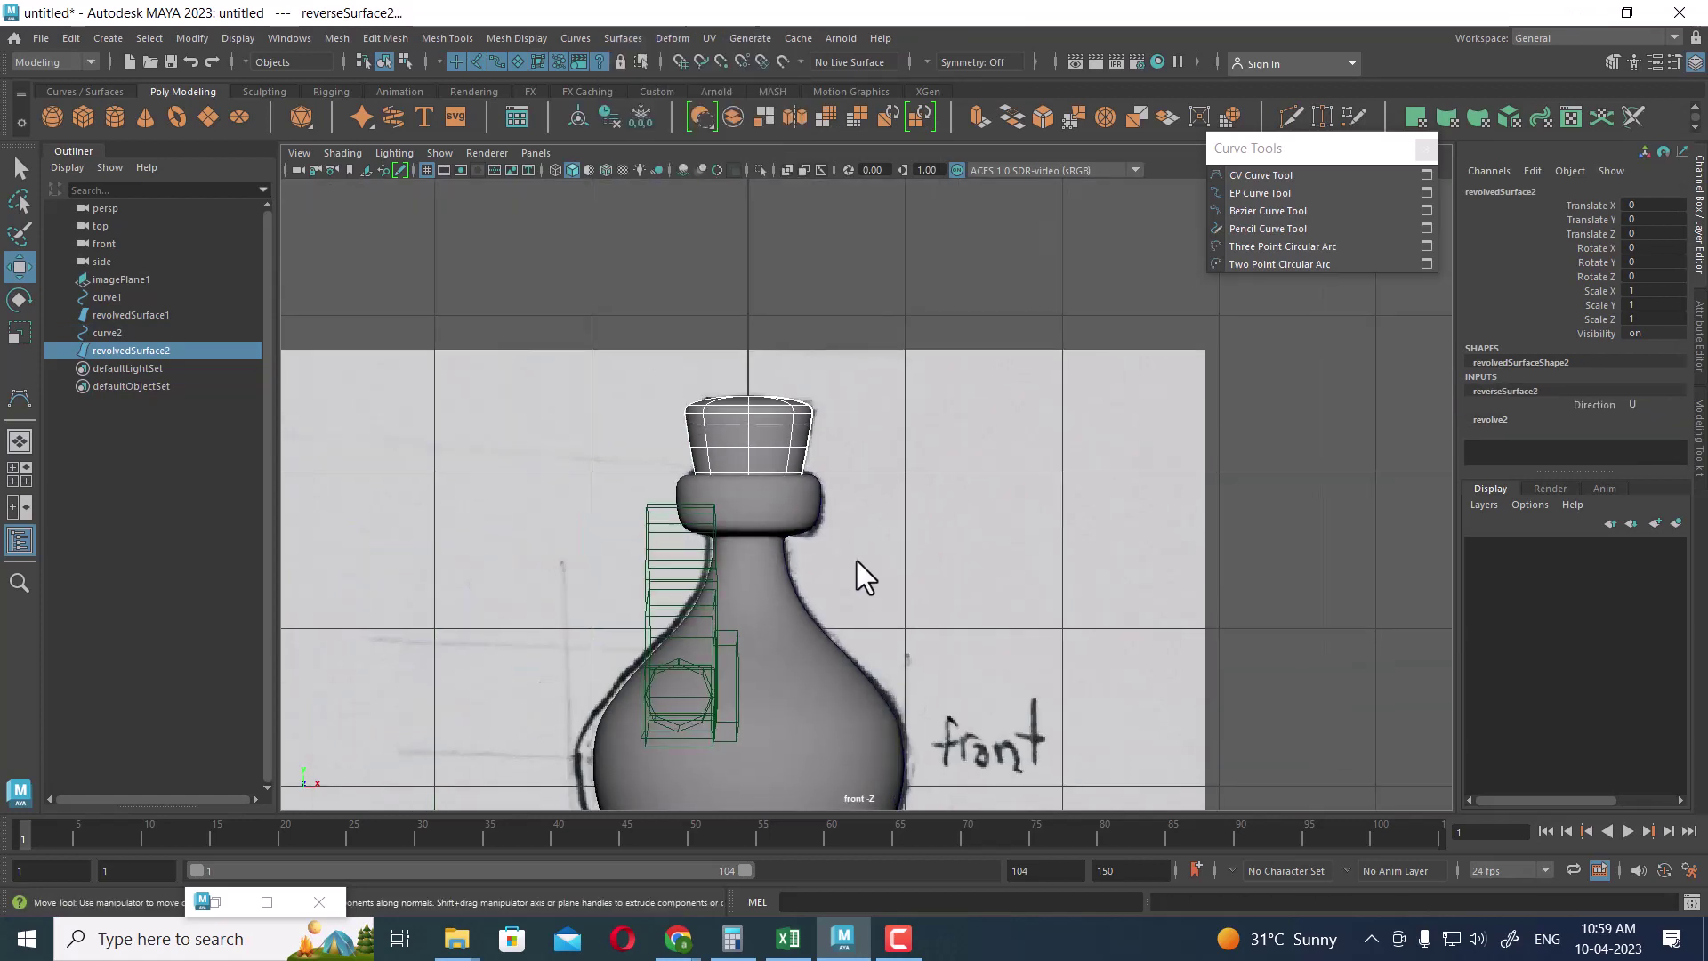
In the perspective view, put the reference image plane in a new display layer and hide that layer.
alt+drag(857, 560, 885, 329)
scroll(1275, 584, down, 3)
click(1106, 456)
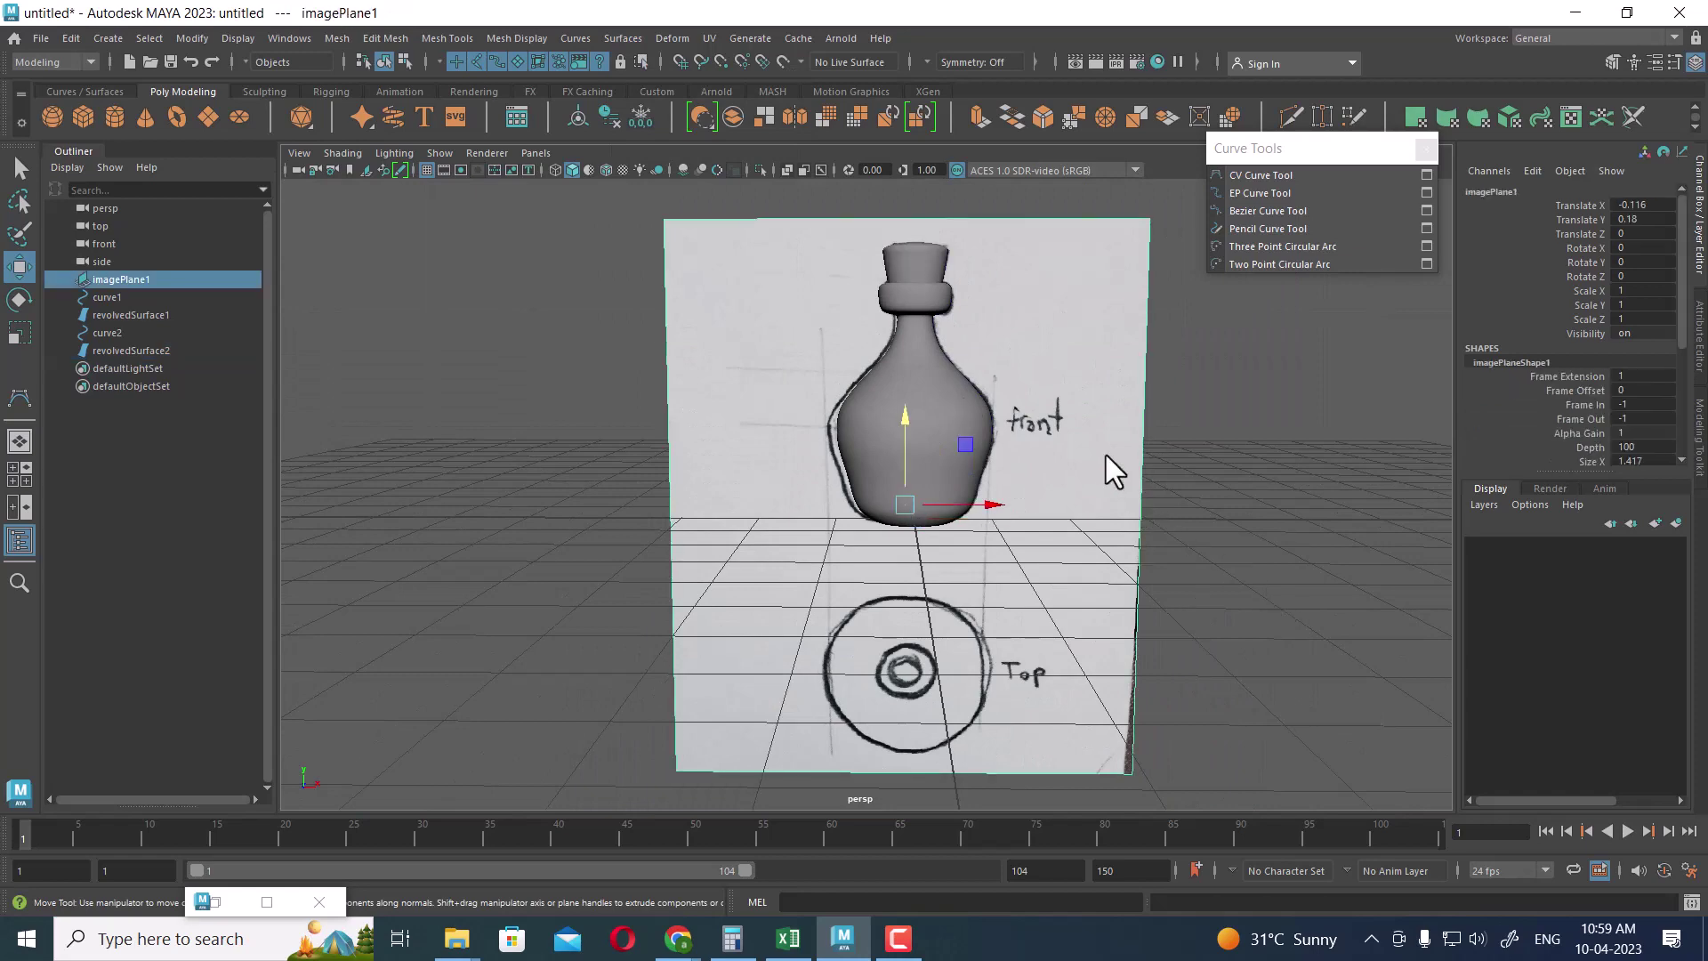
click(1678, 523)
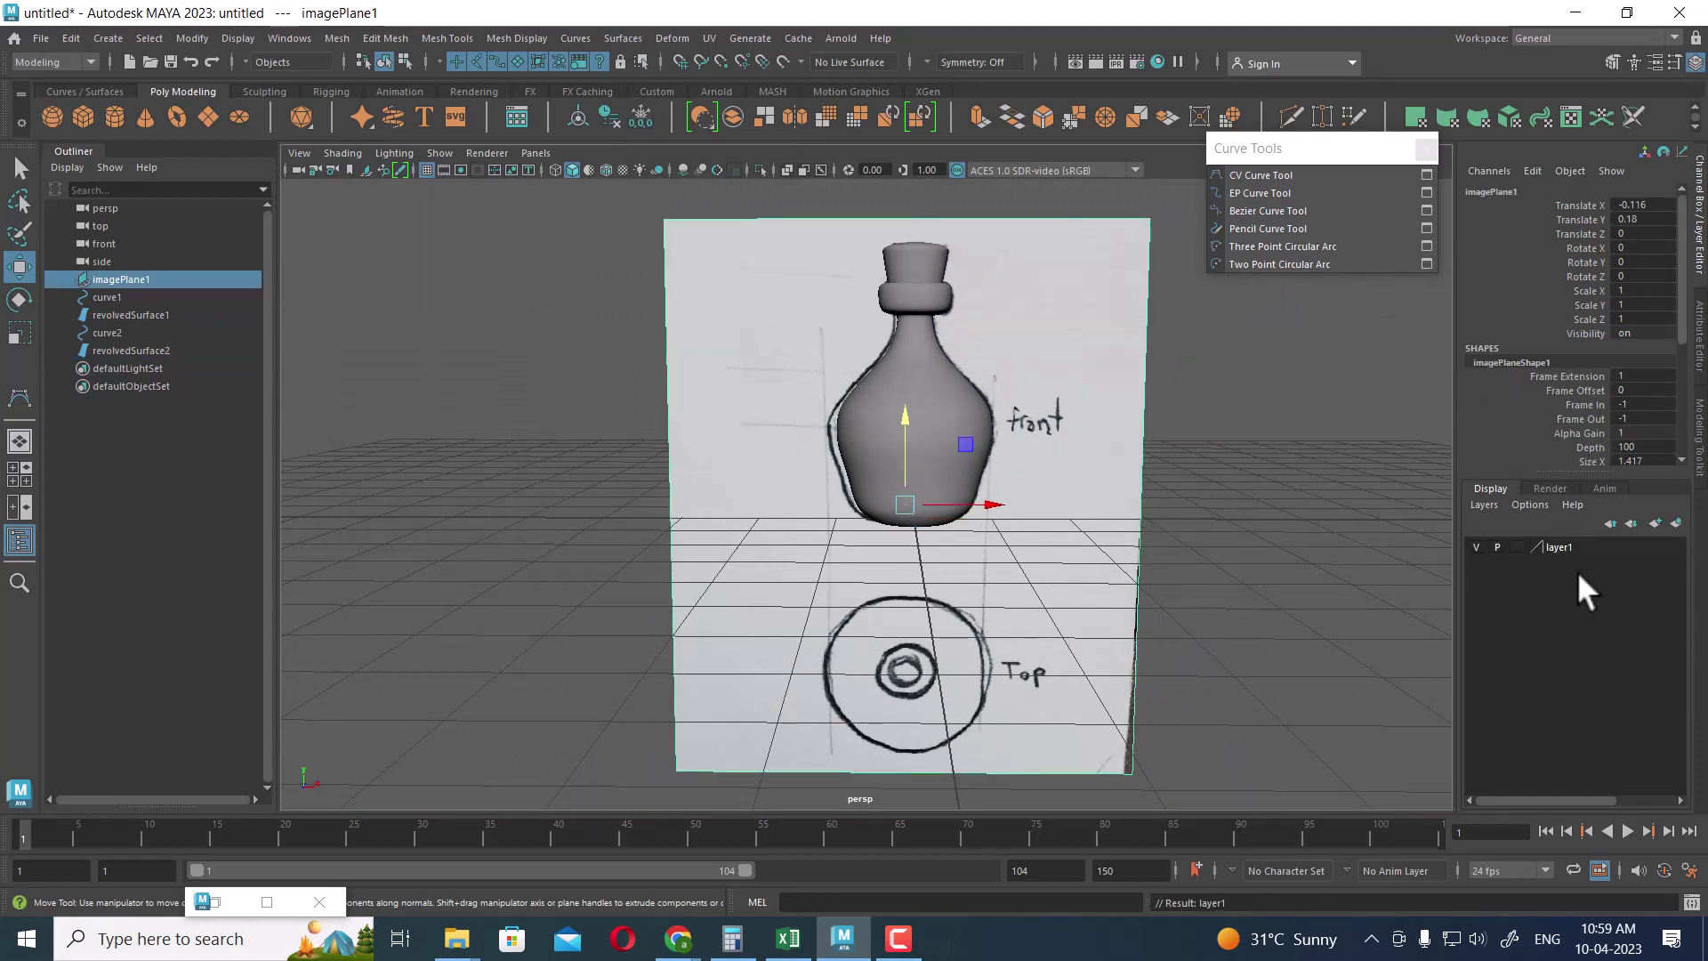
click(1475, 547)
click(1231, 401)
alt+drag(1232, 400, 1058, 545)
scroll(1056, 545, up, 1)
alt+middle_drag(1133, 396, 1078, 466)
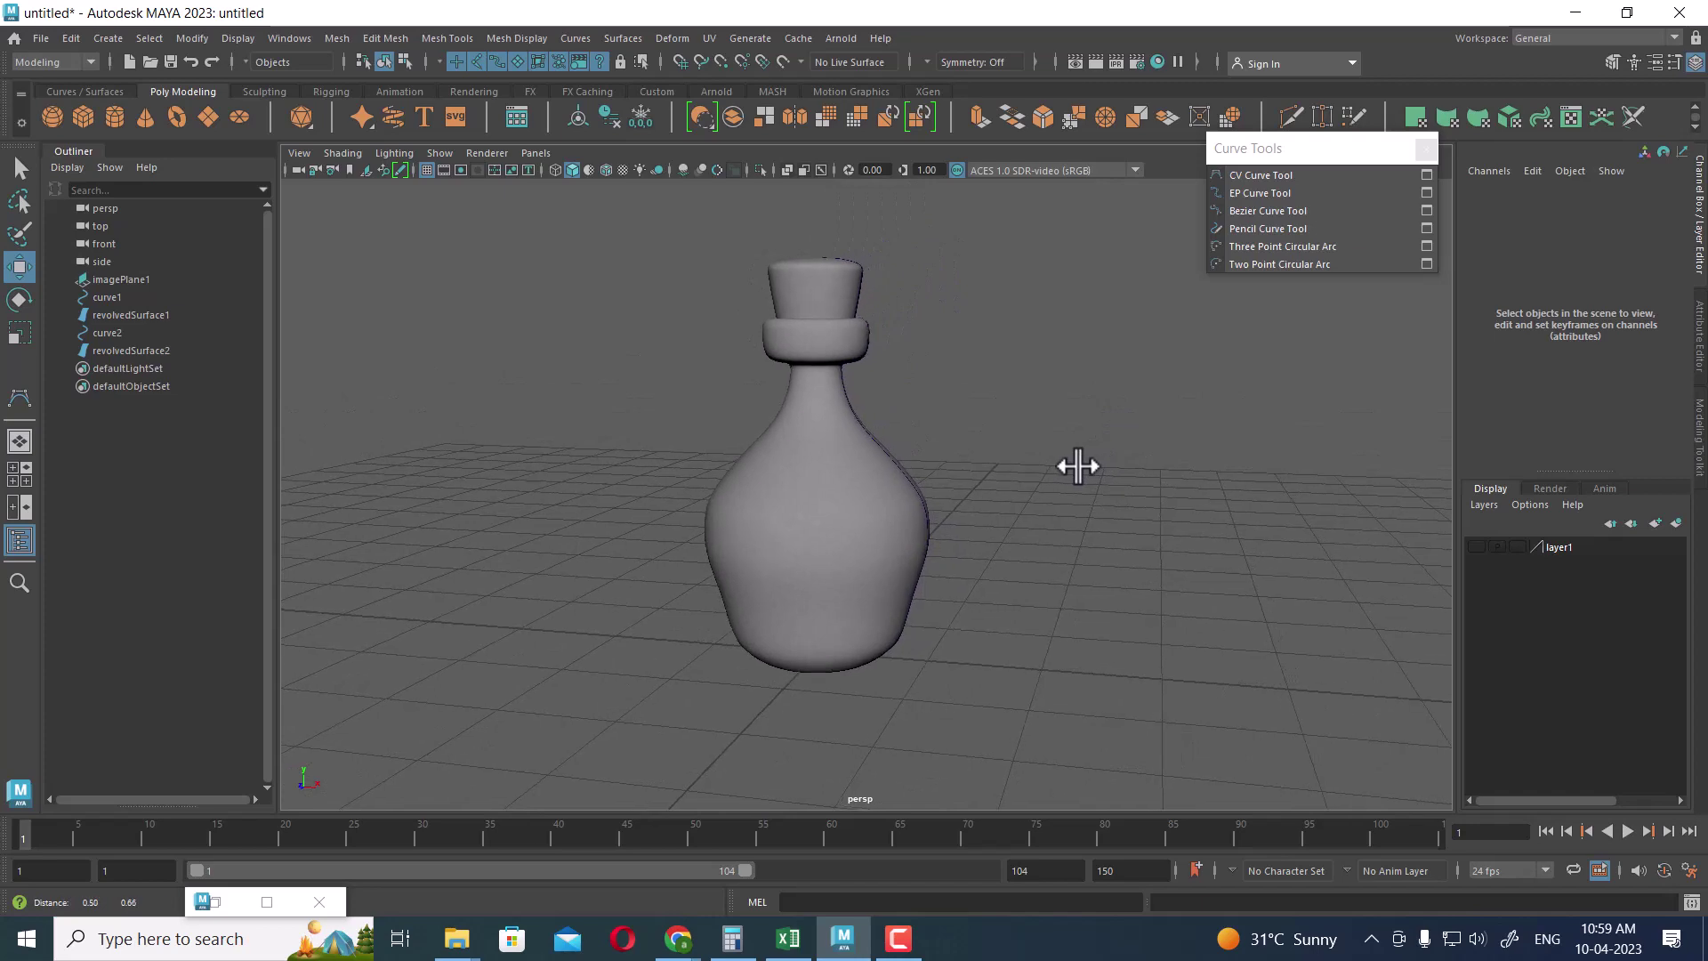